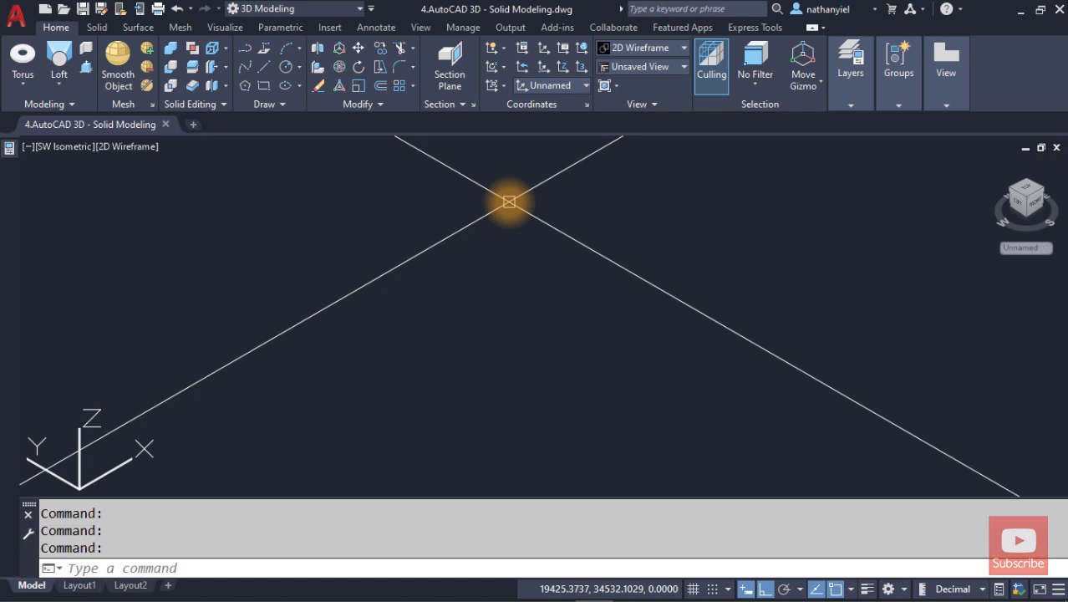
# Step: Hide the long horizontal line that runs across the three profiles below the REVOLVE (REV) heading
pyautogui.moveTo(510, 201)
pyautogui.mouseDown(button='middle')
pyautogui.moveTo(508, 358)
pyautogui.moveTo(515, 211)
pyautogui.mouseUp(button='middle')
pyautogui.moveTo(503, 274); pyautogui.dragTo(512, 180, button='middle')
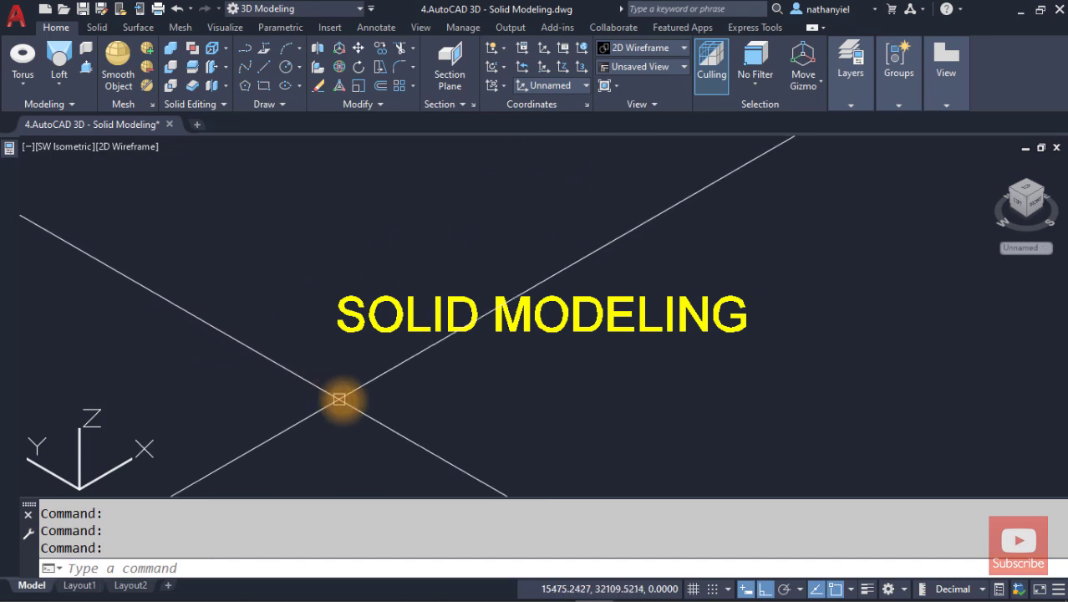
pyautogui.moveTo(341, 398); pyautogui.dragTo(341, 226, button='middle')
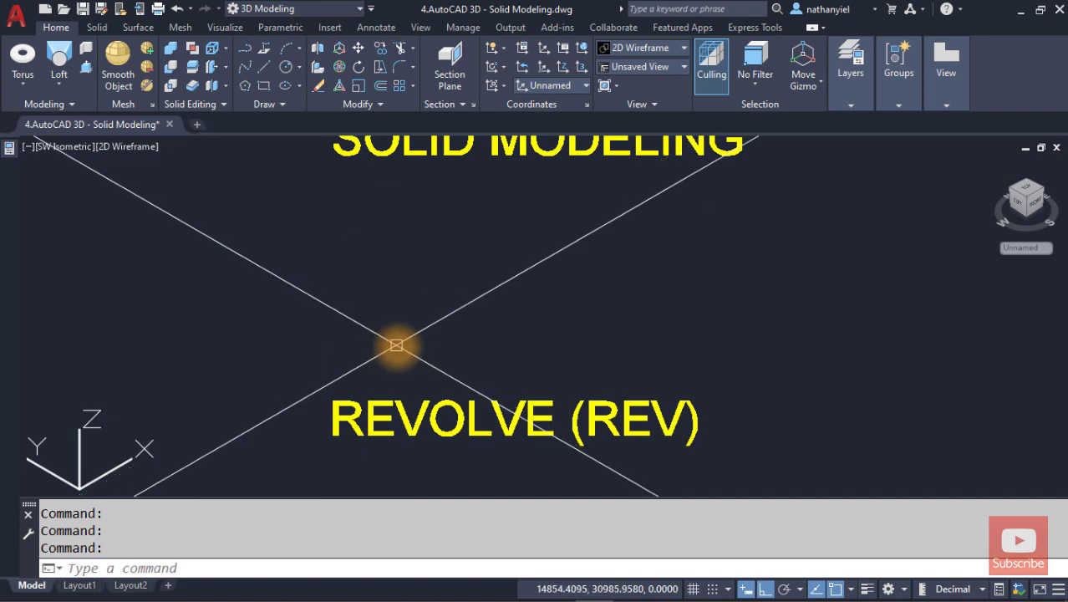
pyautogui.moveTo(397, 349); pyautogui.dragTo(396, 143, button='middle')
pyautogui.moveTo(469, 341); pyautogui.dragTo(471, 276, button='middle')
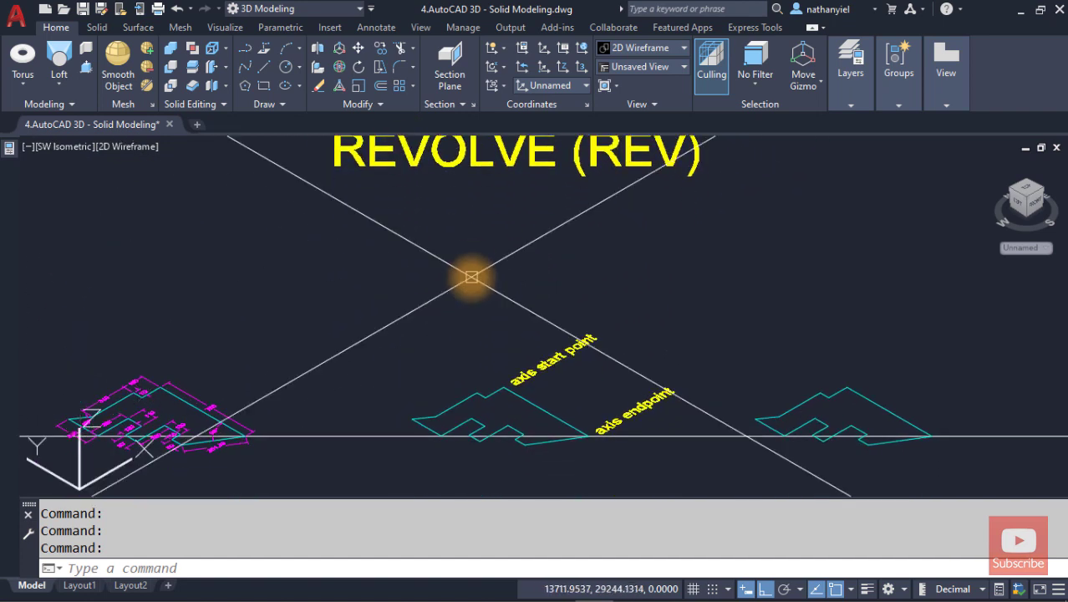
pyautogui.scroll(-2, 471, 275)
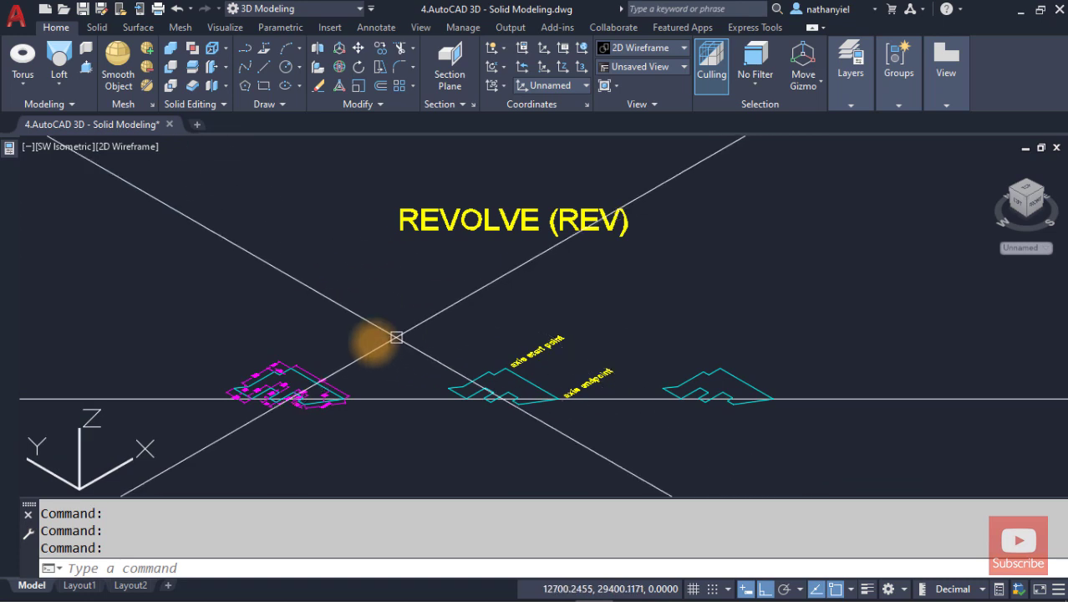
pyautogui.click(149, 398)
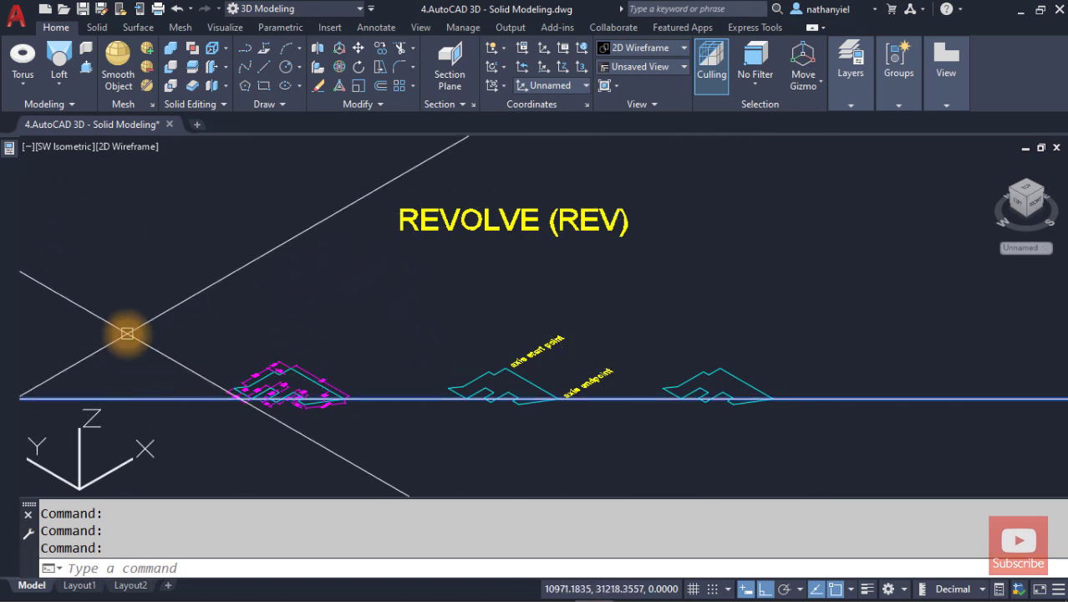
pyautogui.rightClick(127, 334)
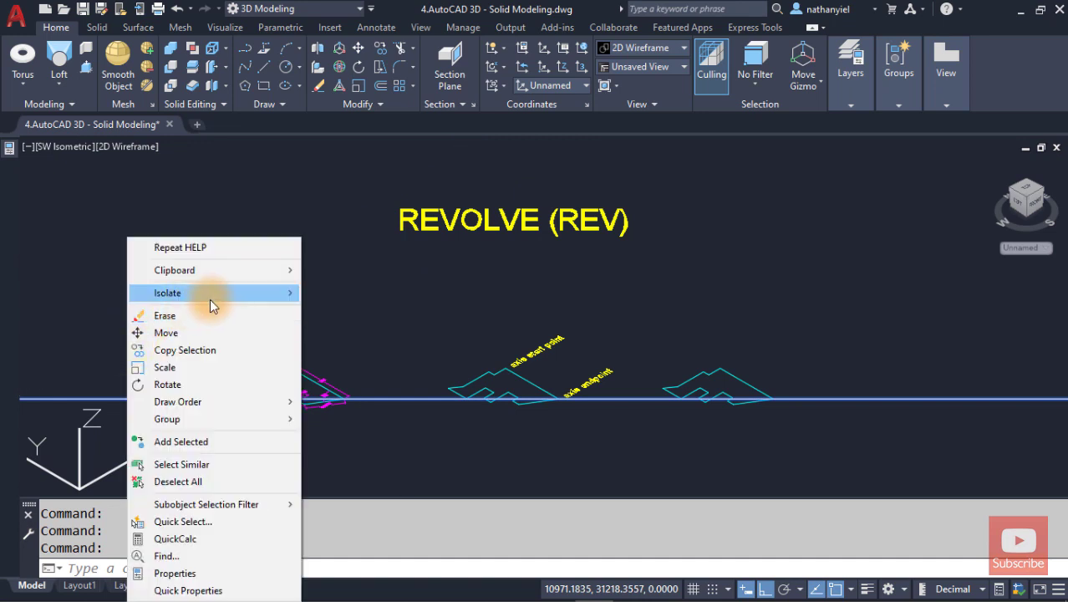
pyautogui.moveTo(227, 295)
pyautogui.click(350, 310)
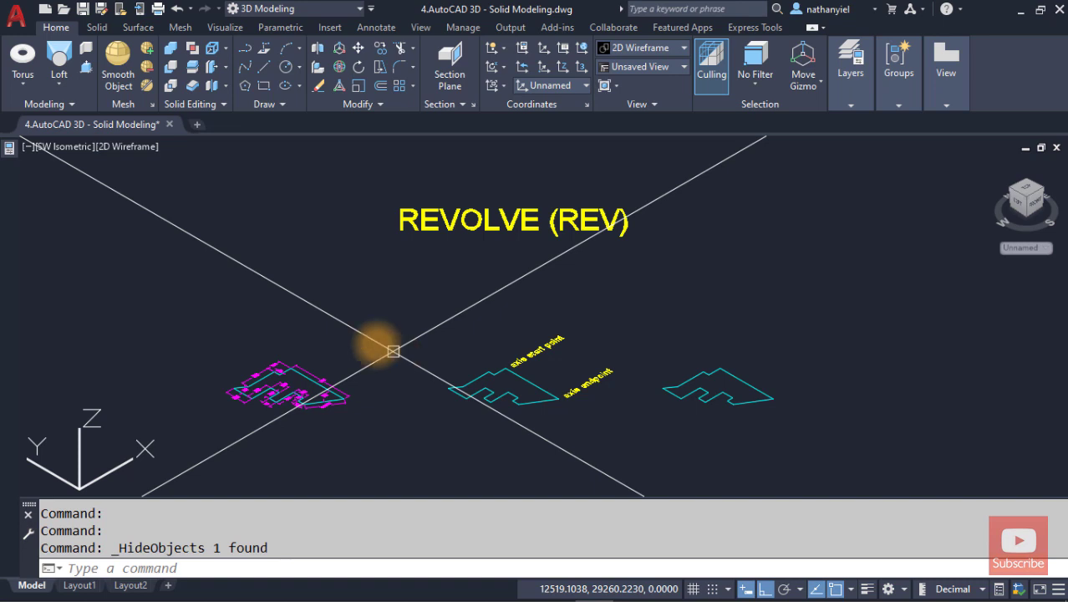
# Step: Split the drawing area into two vertical viewports and set the left-hand viewport to the Top view
pyautogui.click(27, 148)
pyautogui.moveTo(126, 189)
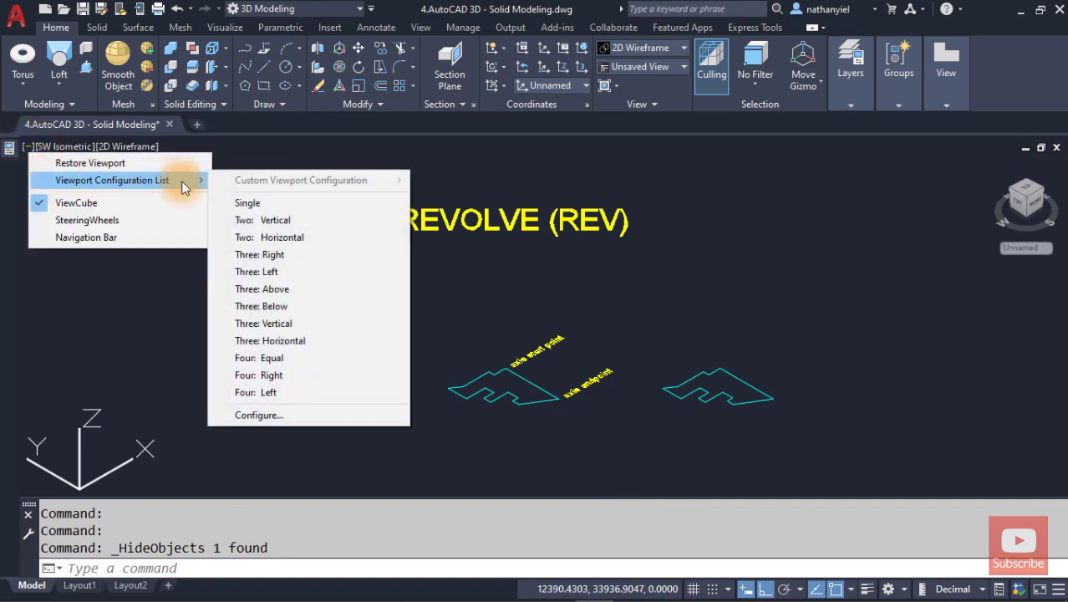
pyautogui.click(277, 220)
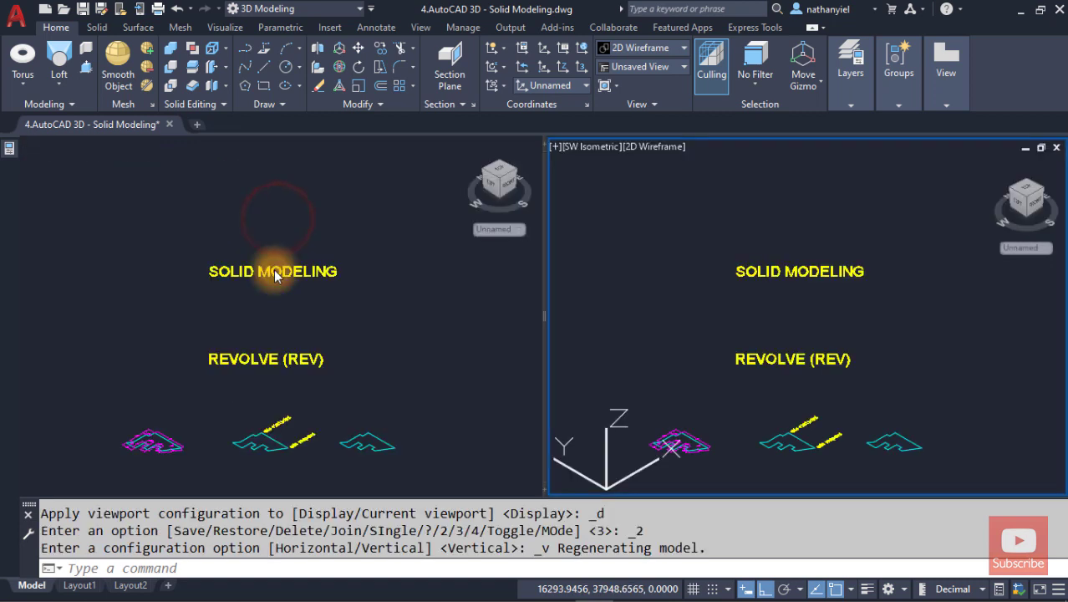
pyautogui.click(259, 317)
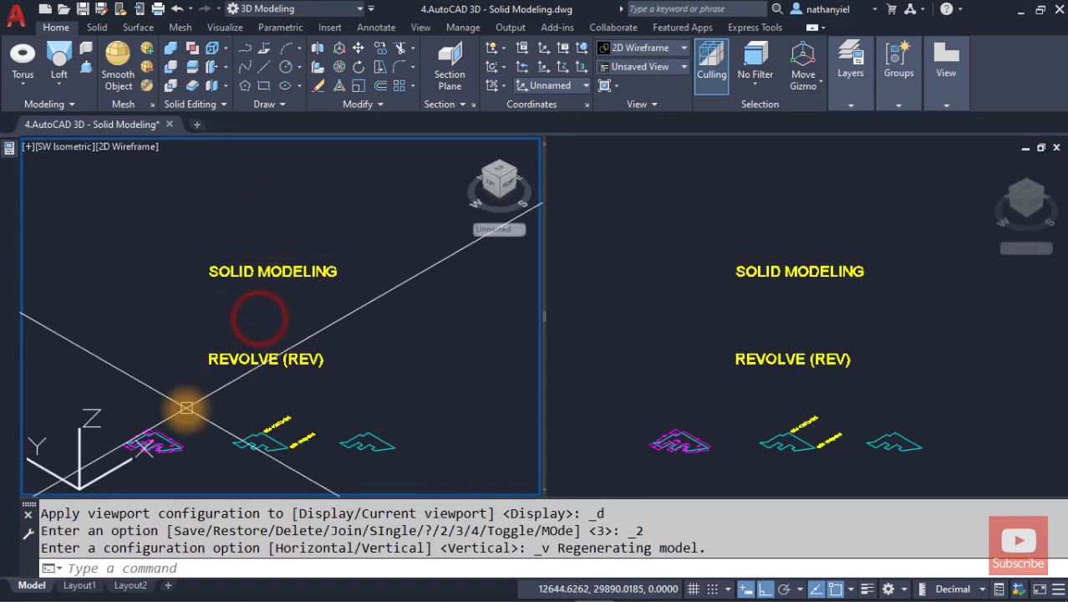
pyautogui.click(72, 153)
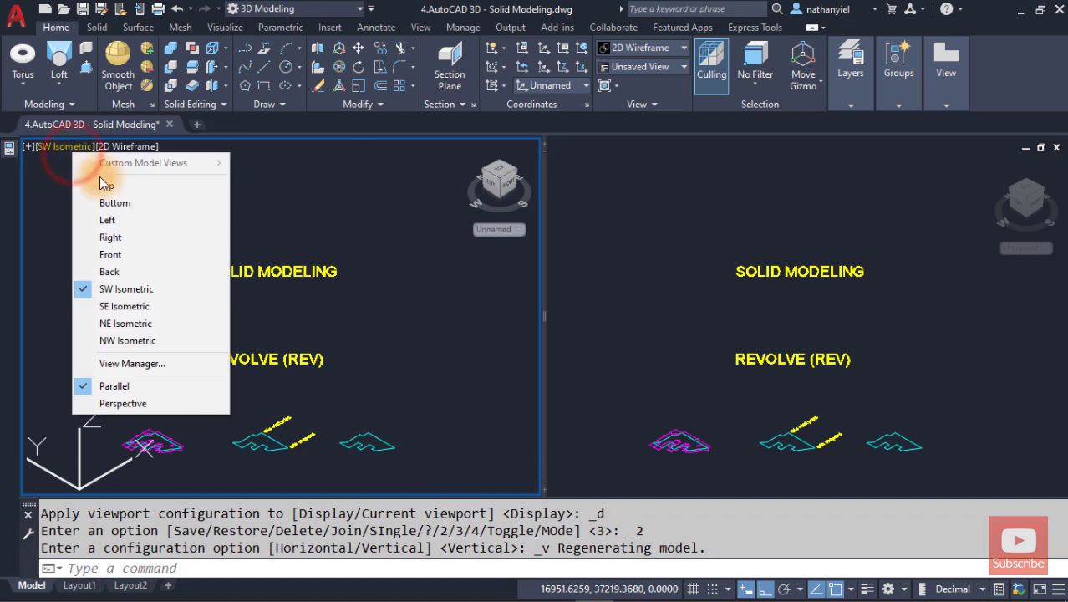
pyautogui.click(108, 185)
# Step: Examine the dimensioned profile up close in the Top viewport, checking its dimensions and whether it is a single closed outline
pyautogui.moveTo(255, 260); pyautogui.dragTo(248, 339, button='middle')
pyautogui.scroll(4, 281, 214)
pyautogui.scroll(6, 284, 222)
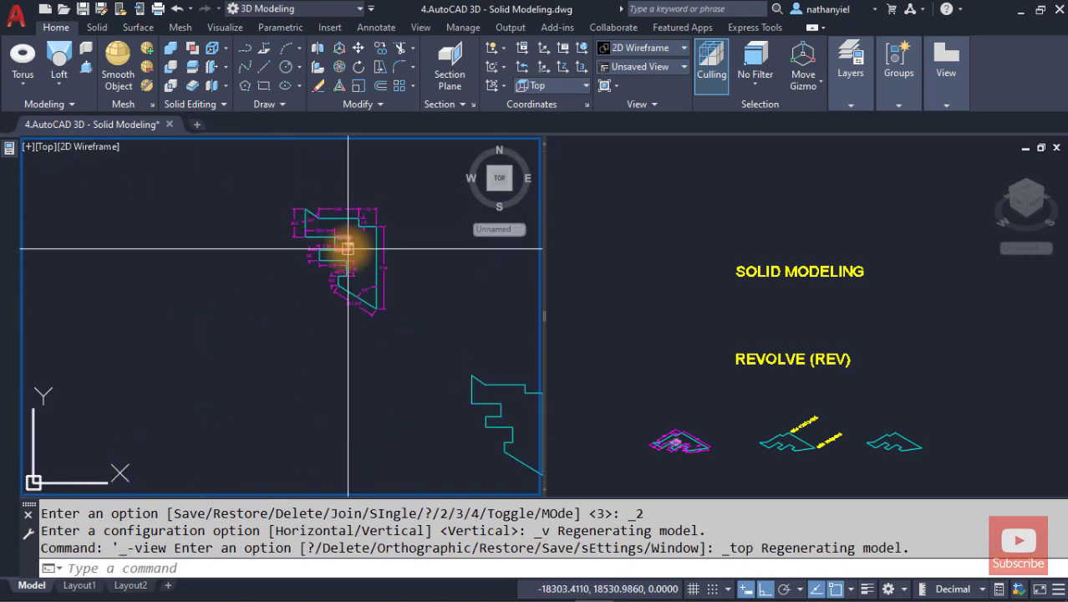
pyautogui.moveTo(361, 233); pyautogui.dragTo(285, 291, button='middle')
pyautogui.scroll(3, 308, 284)
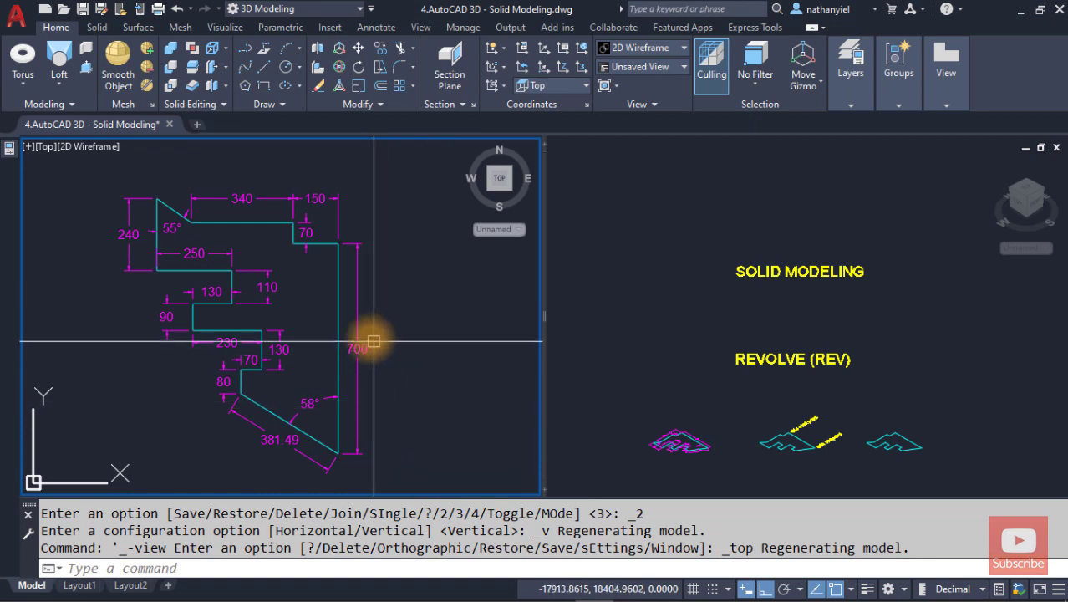
pyautogui.click(338, 309)
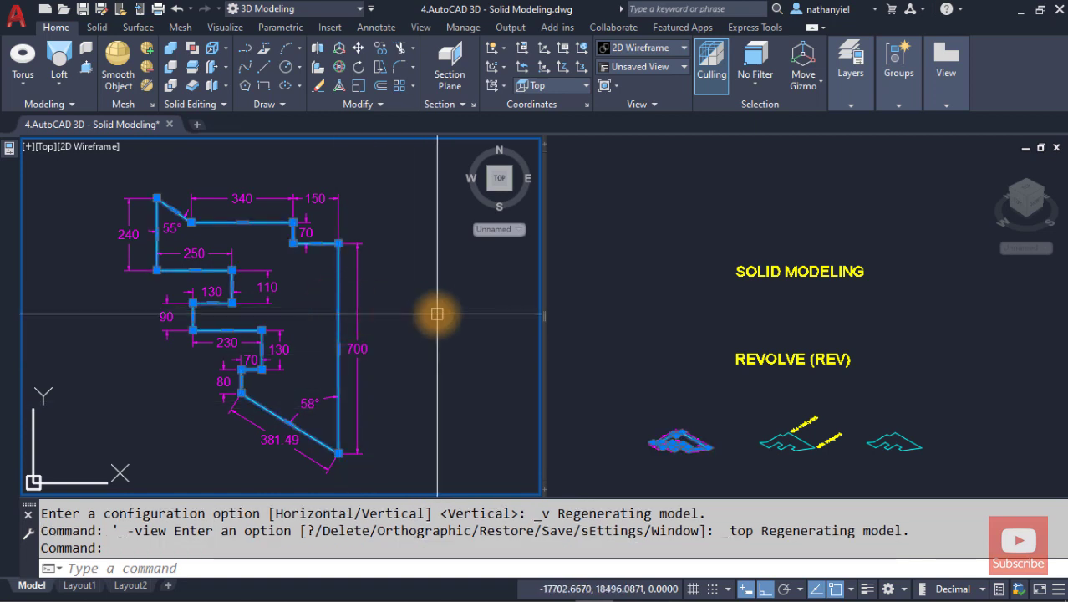
pyautogui.press('Escape')
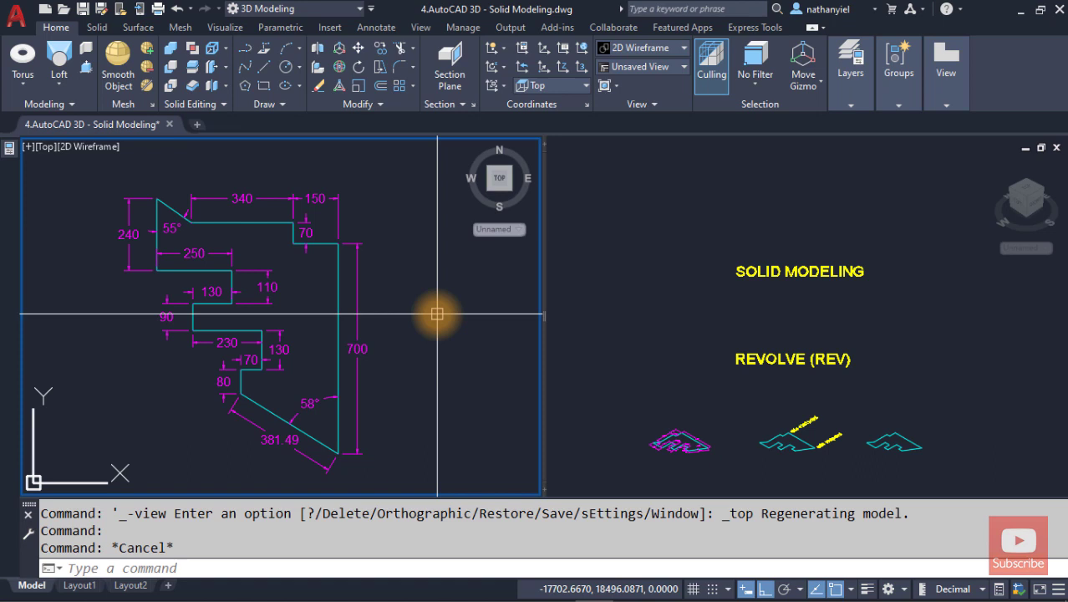
# Step: Activate the SW Isometric viewport and maximize it, framing the axis-labelled profile and the unlabelled profile beside it
pyautogui.click(666, 332)
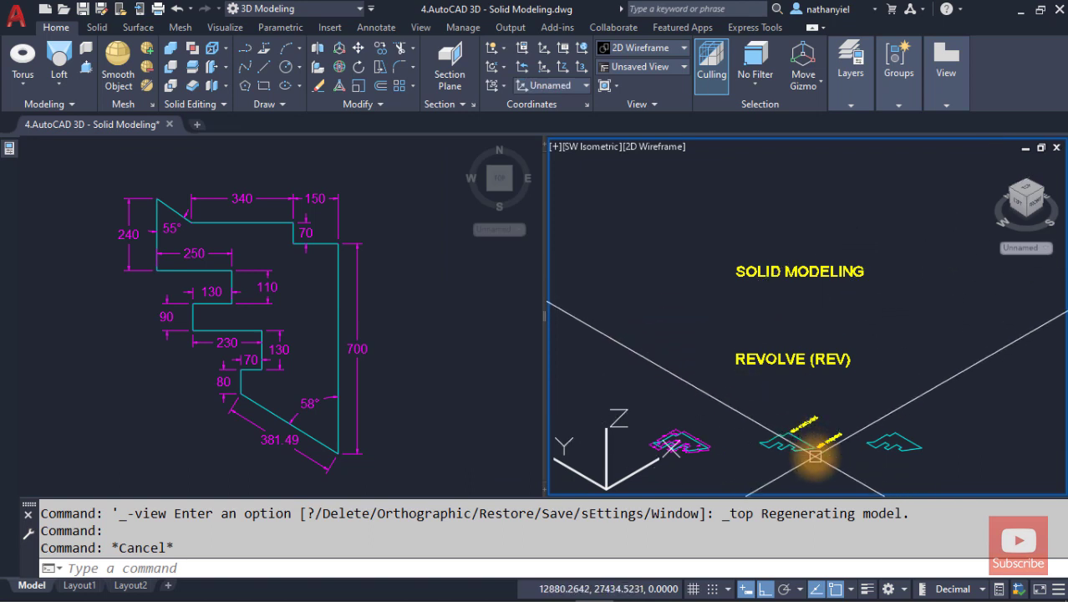
pyautogui.scroll(5, 815, 455)
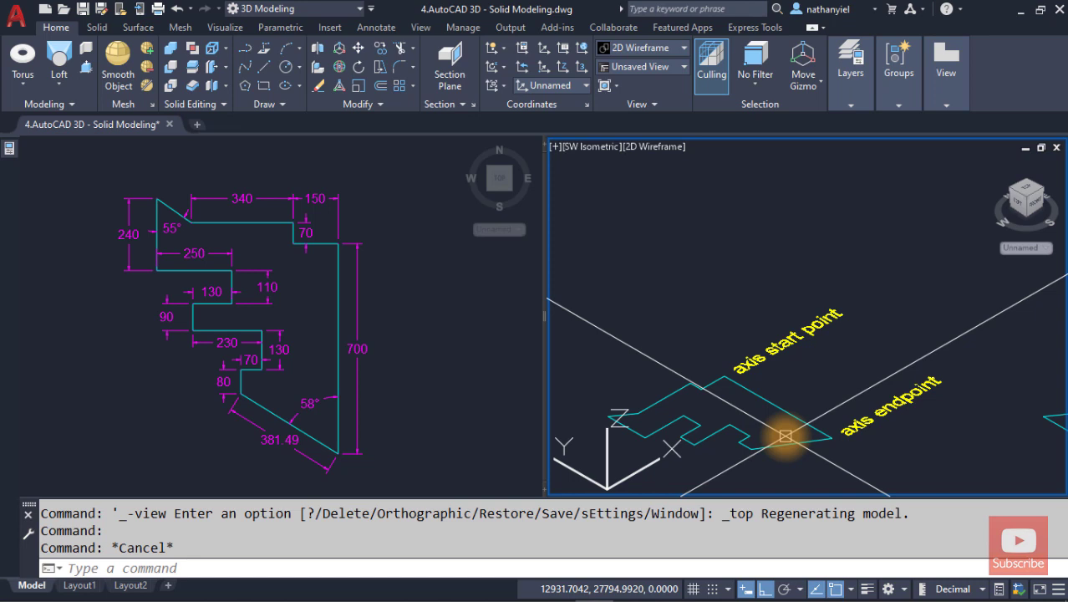
pyautogui.scroll(-2, 786, 437)
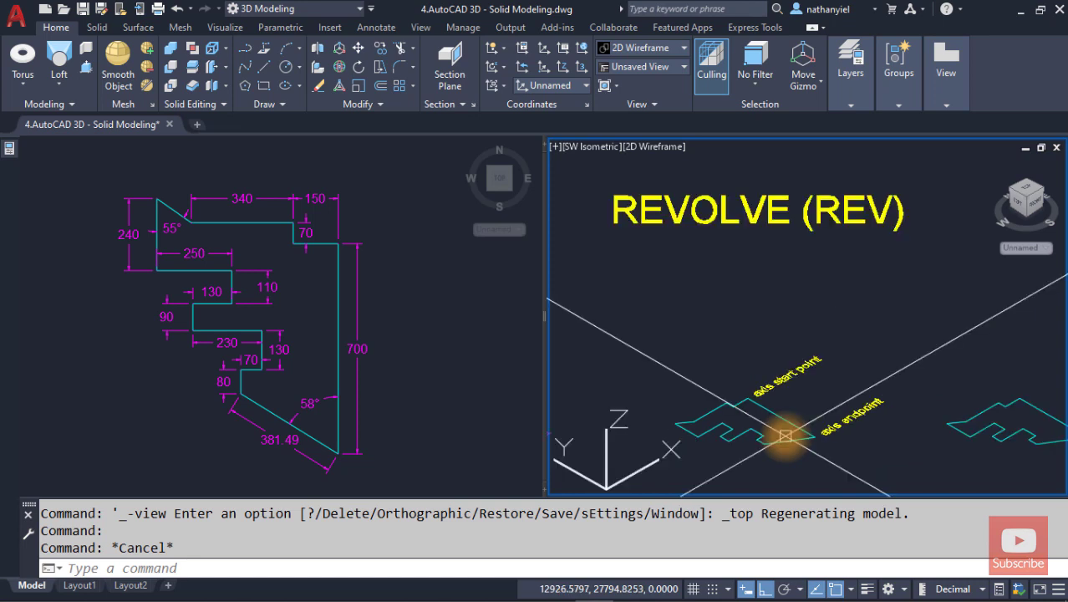
pyautogui.moveTo(840, 457); pyautogui.dragTo(687, 421, button='middle')
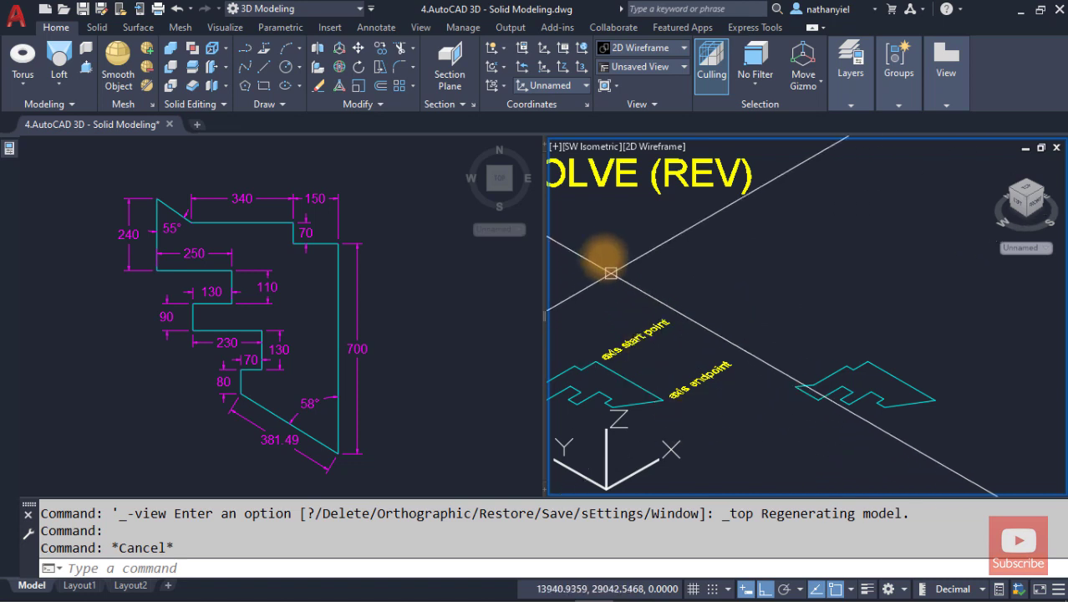
pyautogui.doubleClick(555, 148)
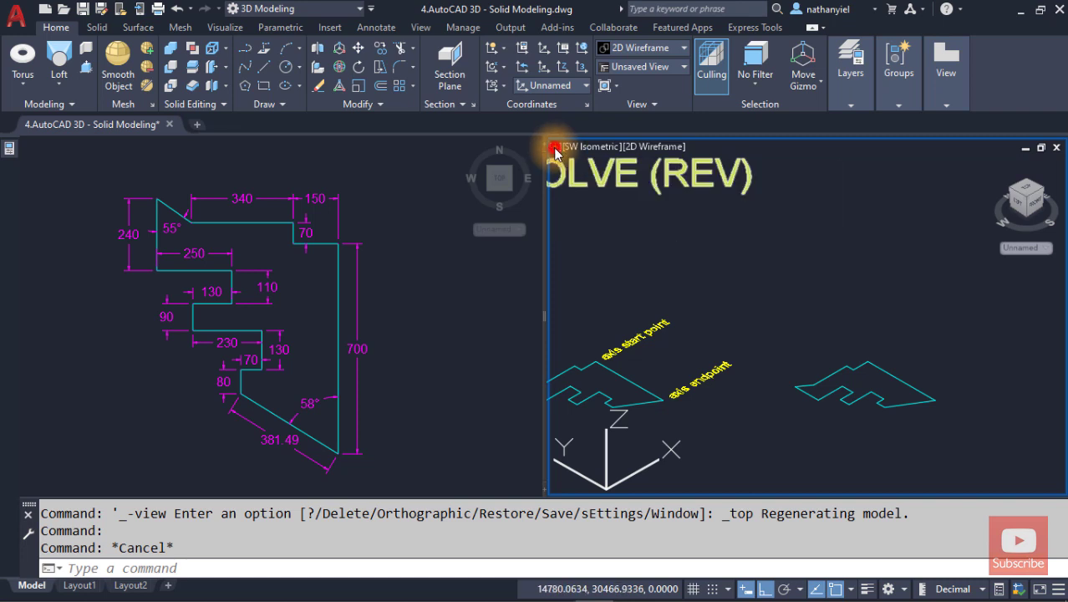
pyautogui.scroll(2, 394, 381)
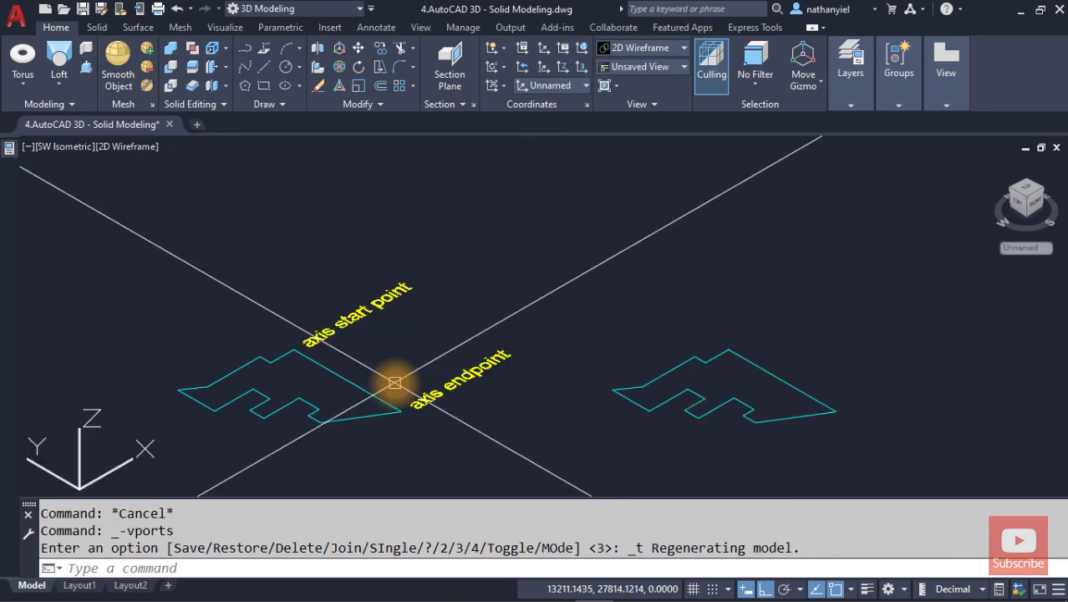
pyautogui.moveTo(393, 381); pyautogui.dragTo(375, 358, button='middle')
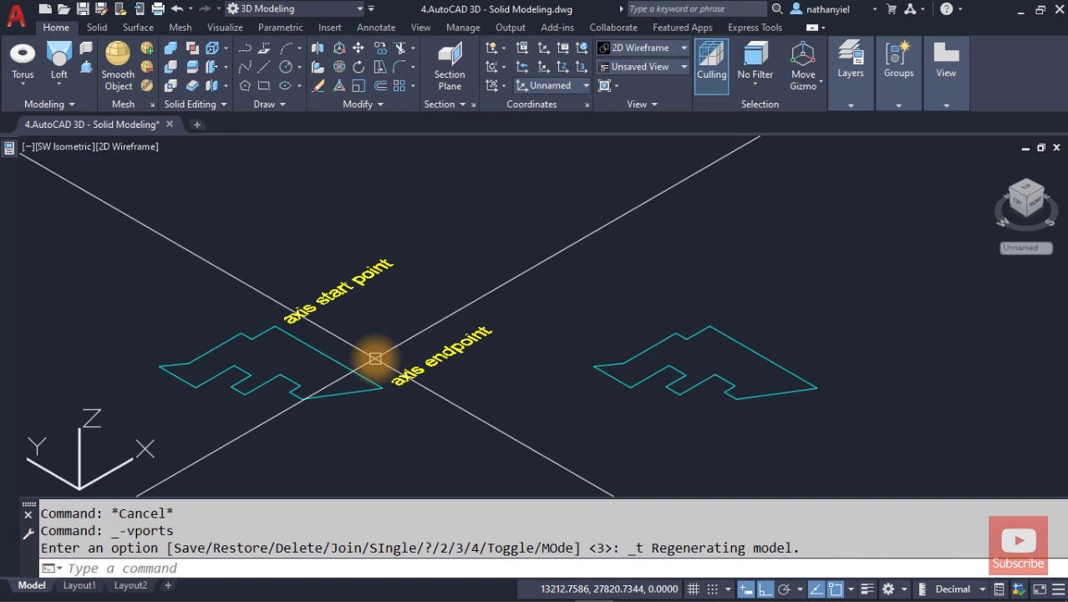
pyautogui.moveTo(376, 358); pyautogui.dragTo(347, 358, button='middle')
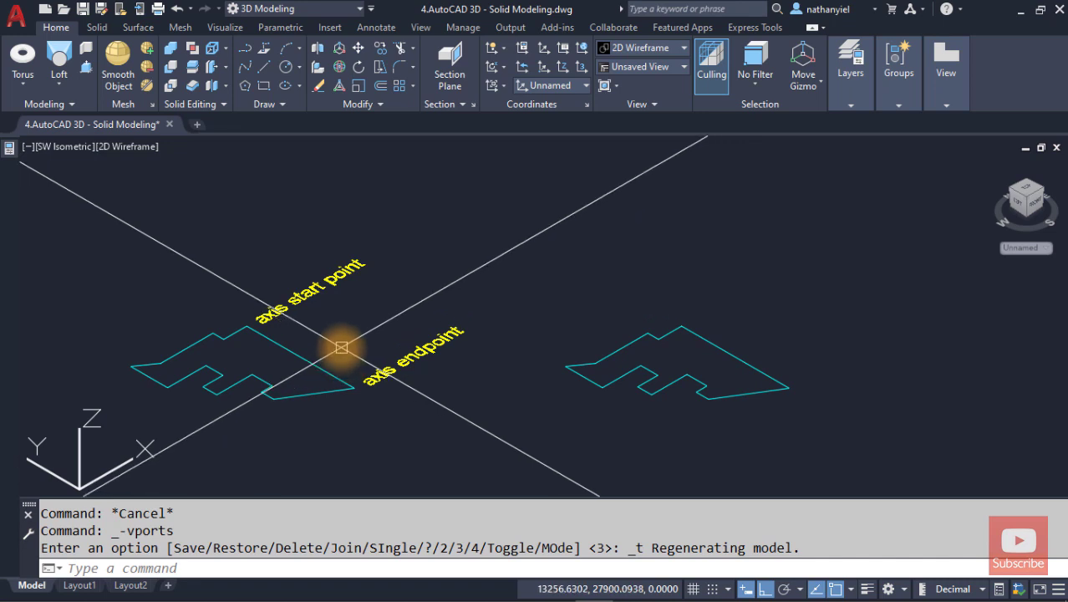
# Step: Revolve the unlabelled profile 360° into a solid, using the two endpoints of its long straight edge as the axis
pyautogui.click(60, 84)
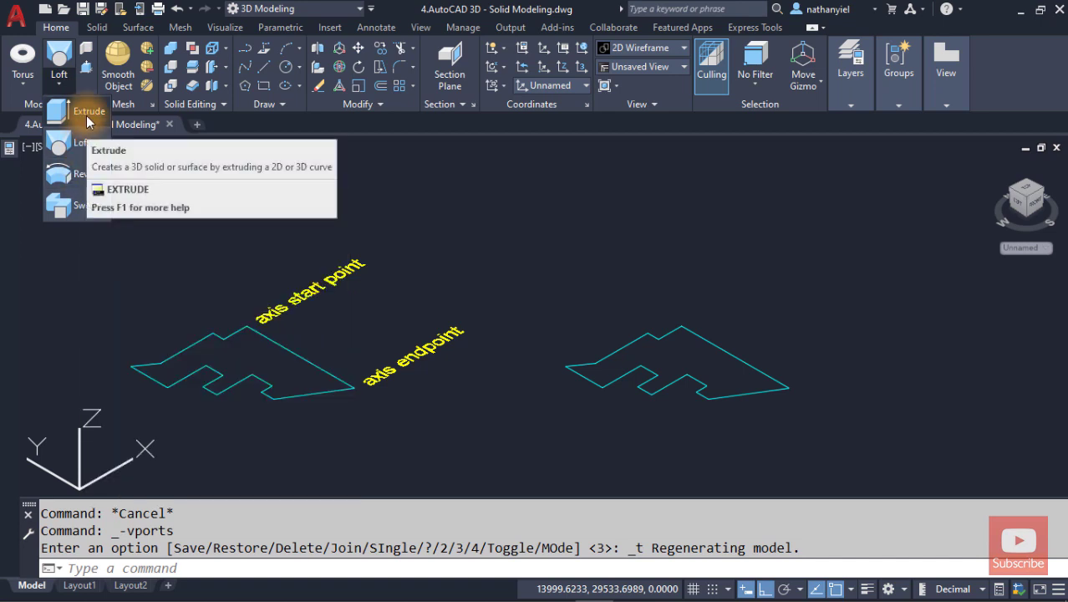
pyautogui.click(78, 174)
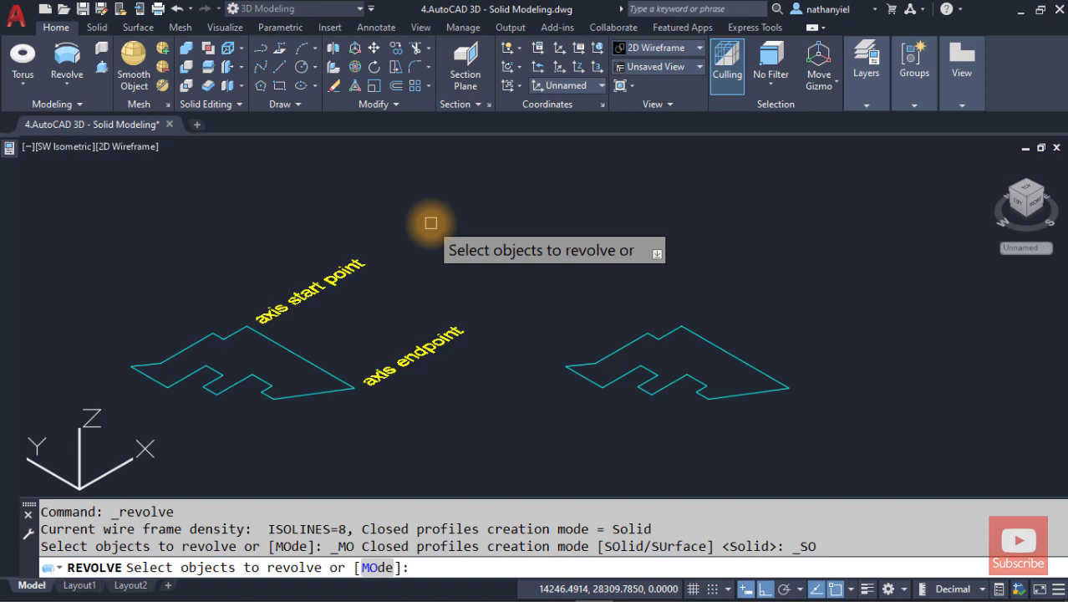
pyautogui.click(703, 335)
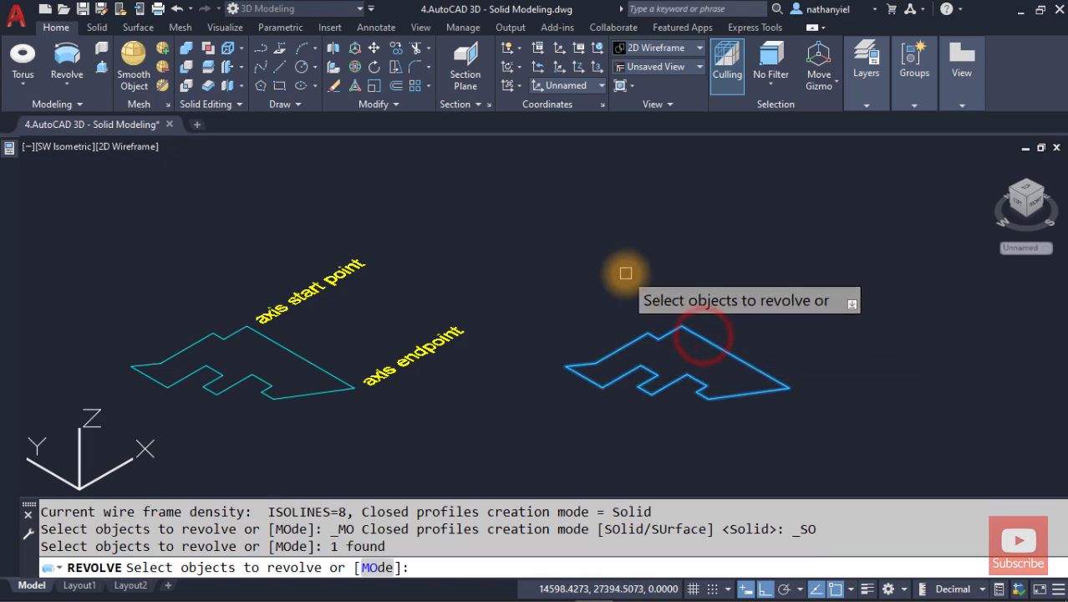
pyautogui.press('Return')
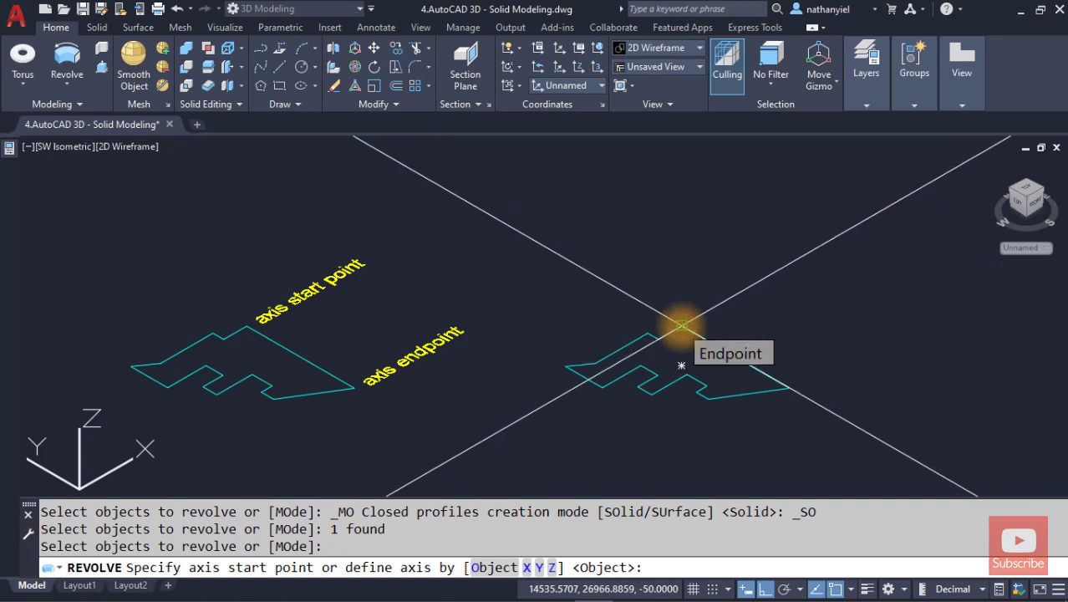
pyautogui.click(681, 325)
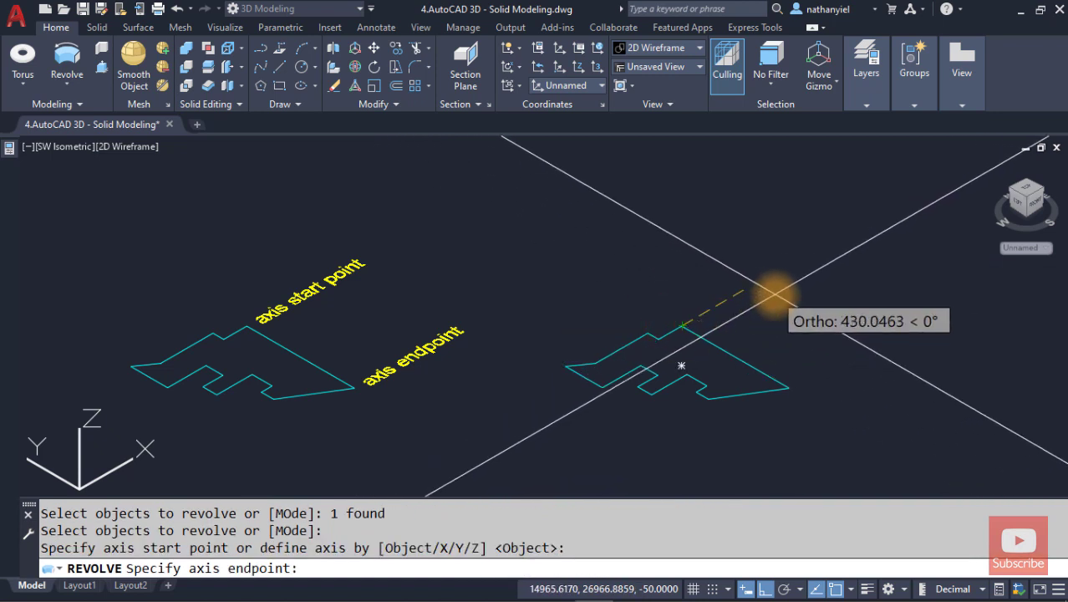
pyautogui.click(789, 387)
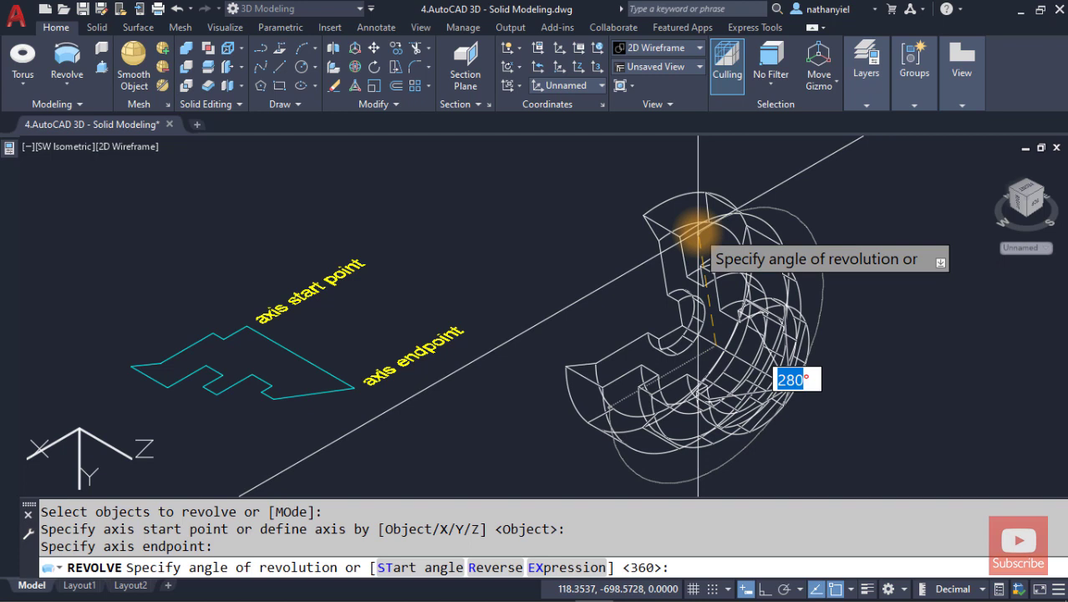
pyautogui.press('Return')
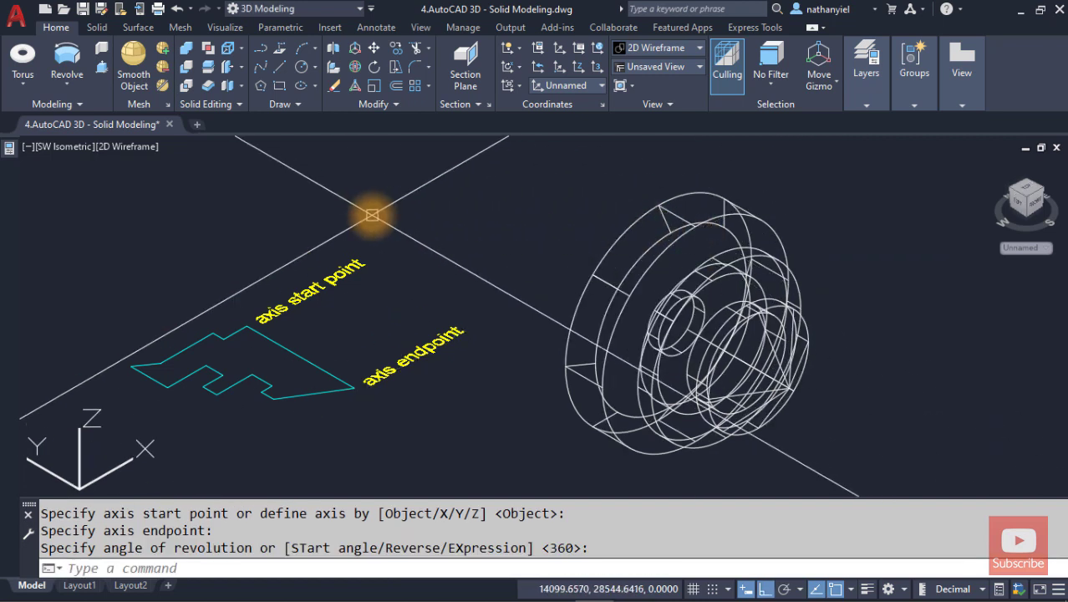
# Step: View the revolved solid in the Conceptual visual style and return to 2D Wireframe
pyautogui.click(132, 148)
pyautogui.click(168, 203)
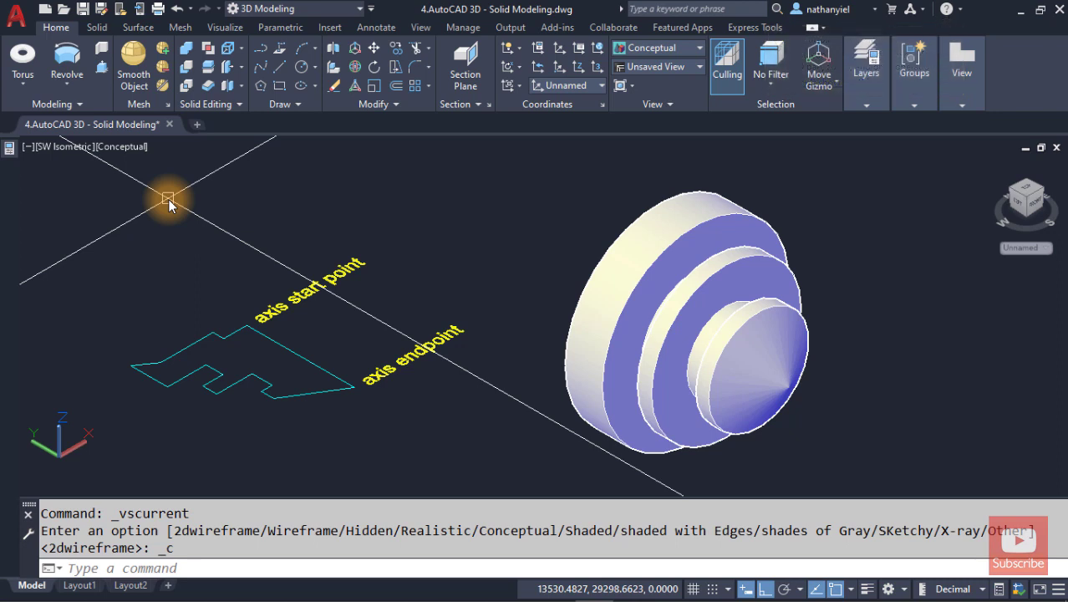
pyautogui.click(124, 147)
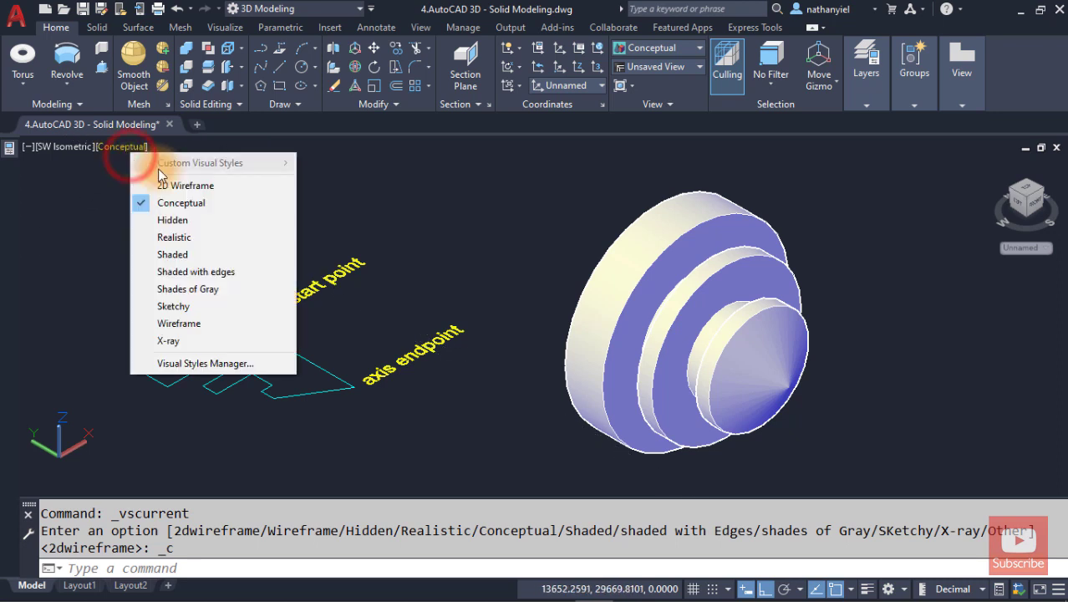
pyautogui.click(164, 185)
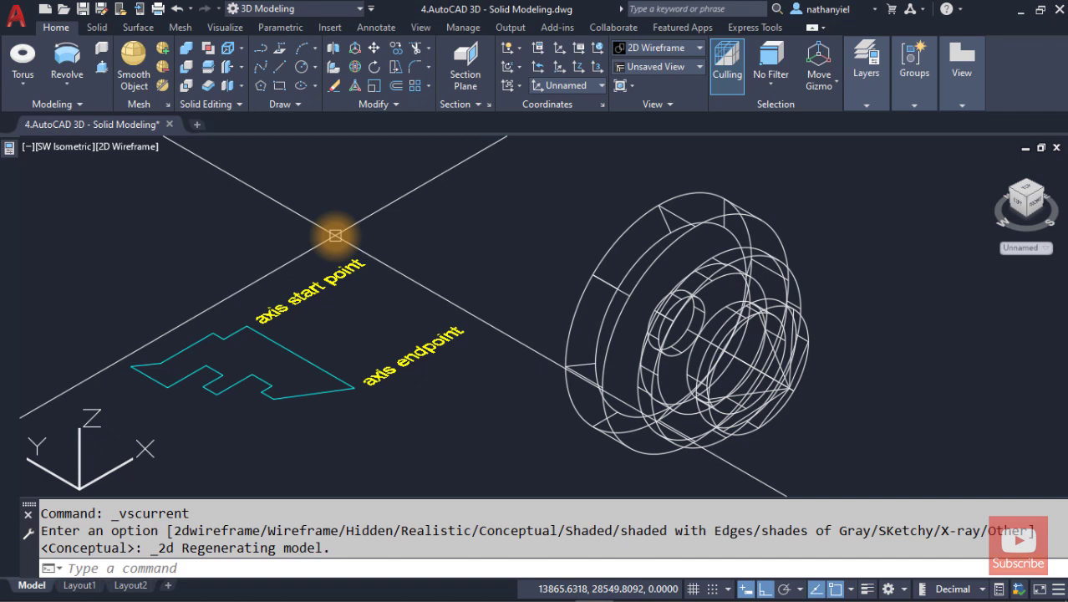
# Step: Undo the two visual style changes and the revolve of the unlabelled profile
pyautogui.hotkey('ctrl', 'z')
pyautogui.hotkey('ctrl', 'z')
pyautogui.hotkey('ctrl', 'z')
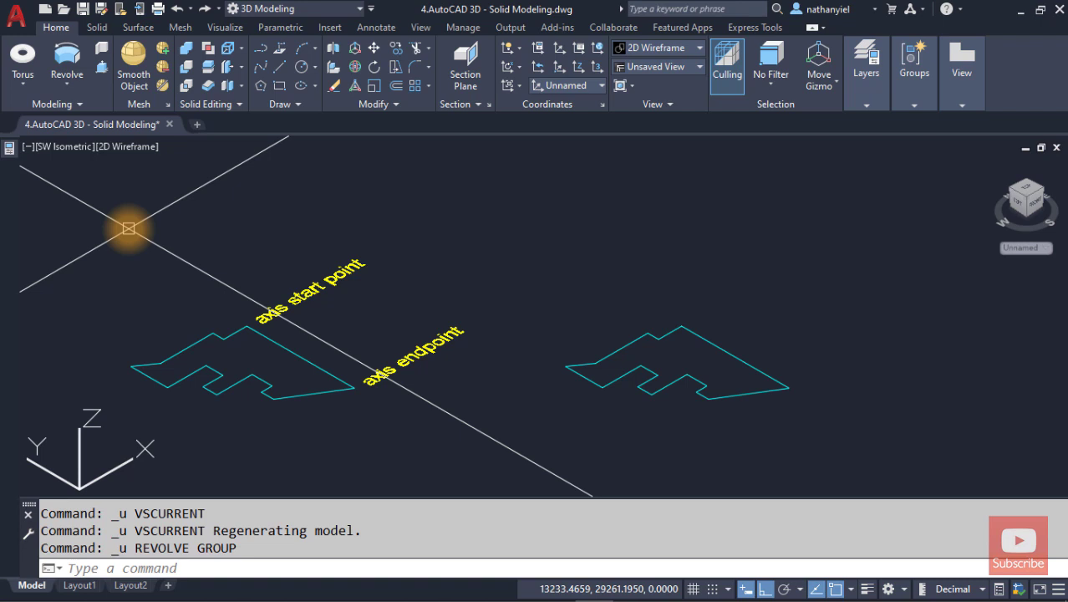
# Step: Revolve the unlabelled profile 270° into a solid, using the two endpoints of its long straight edge as the axis
pyautogui.write('REv')
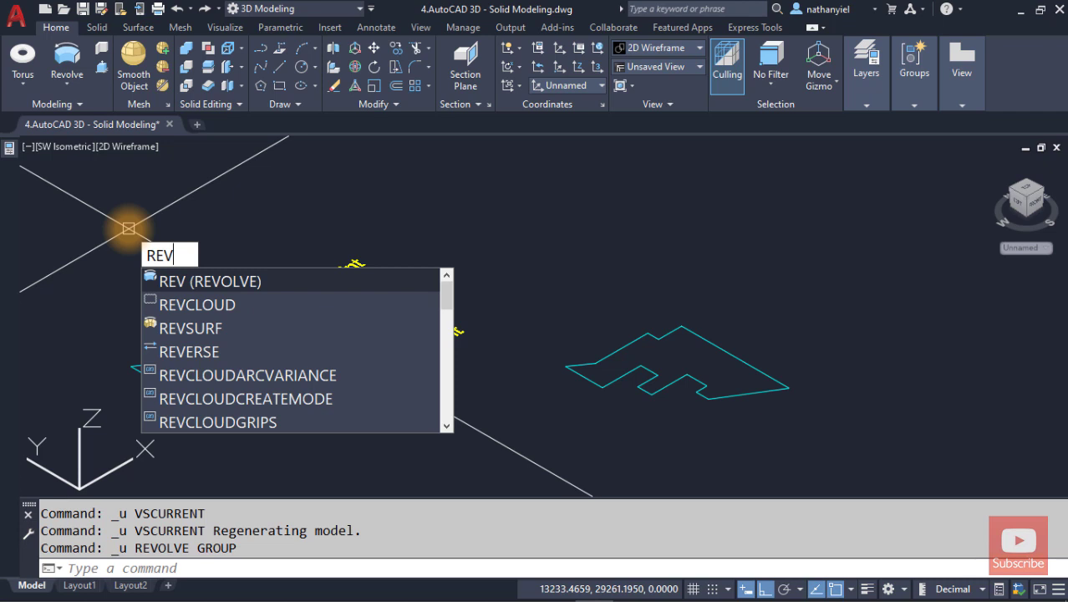
pyautogui.press('Return')
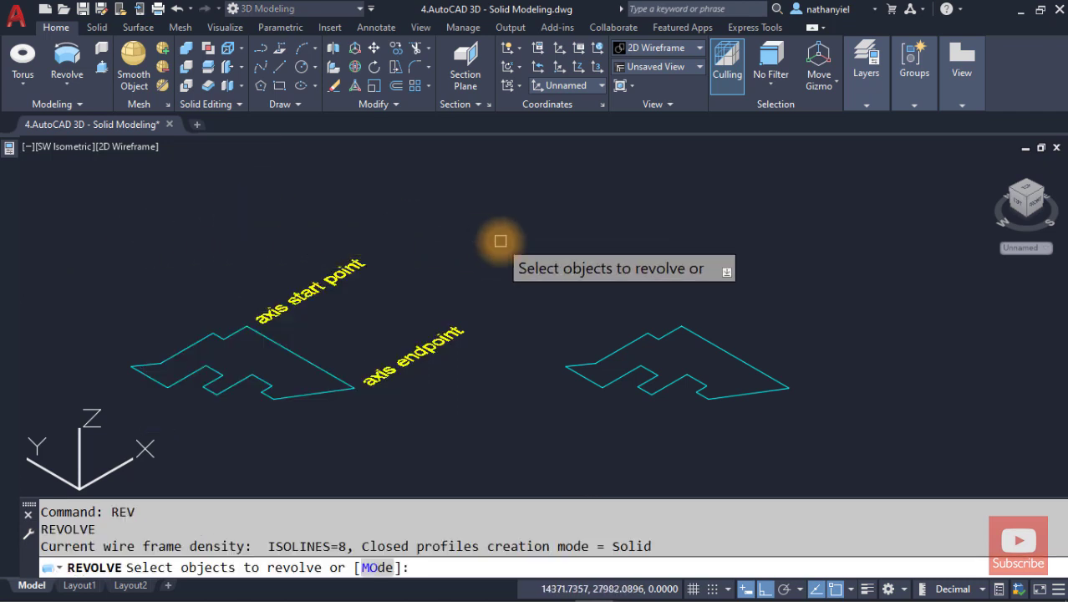
pyautogui.click(706, 335)
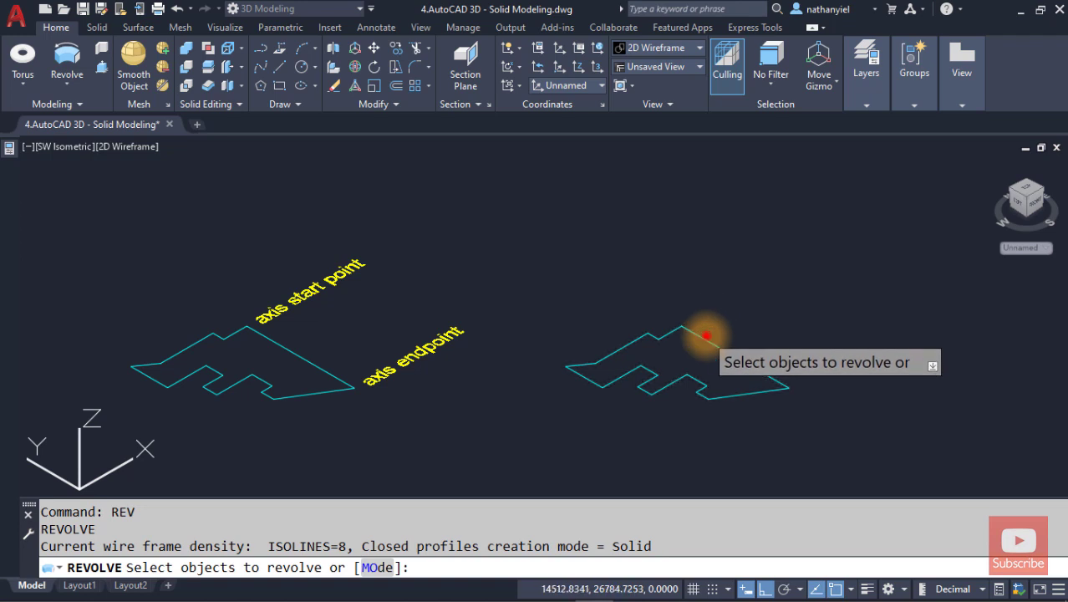
pyautogui.press('Return')
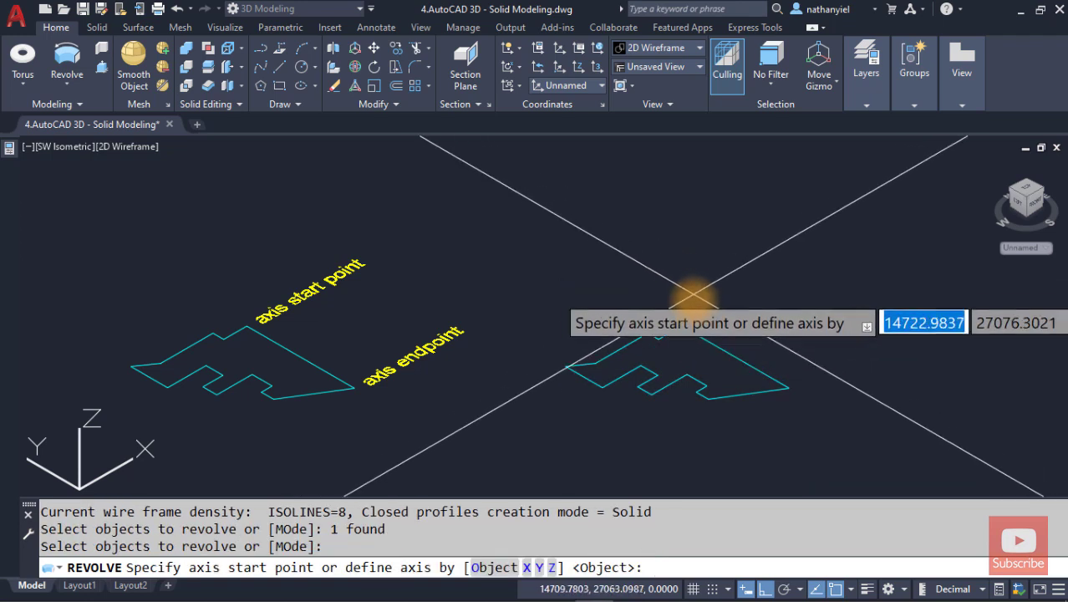
pyautogui.click(683, 323)
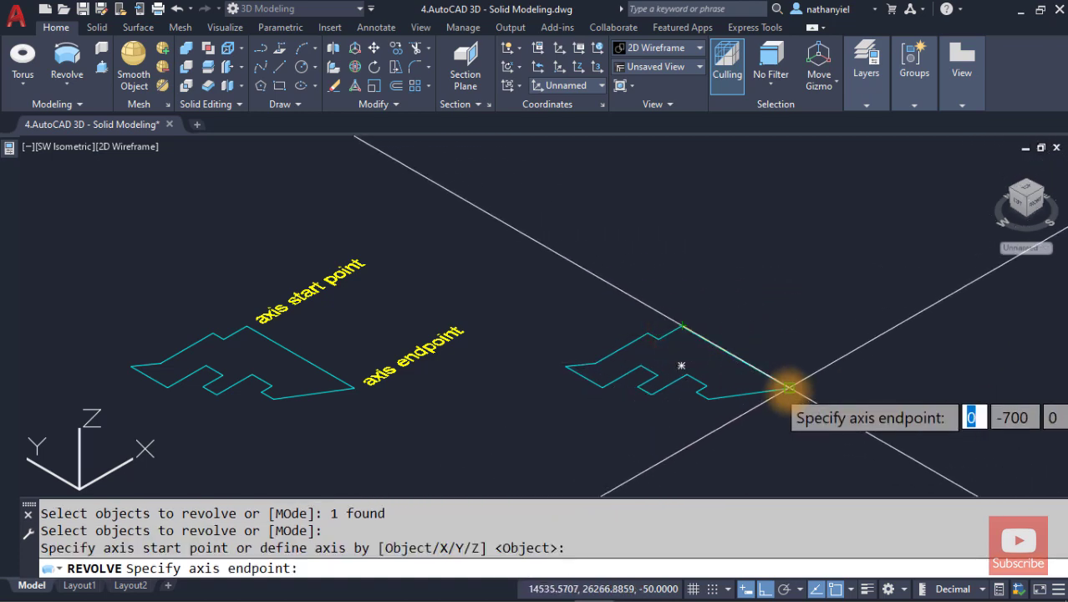
pyautogui.click(788, 387)
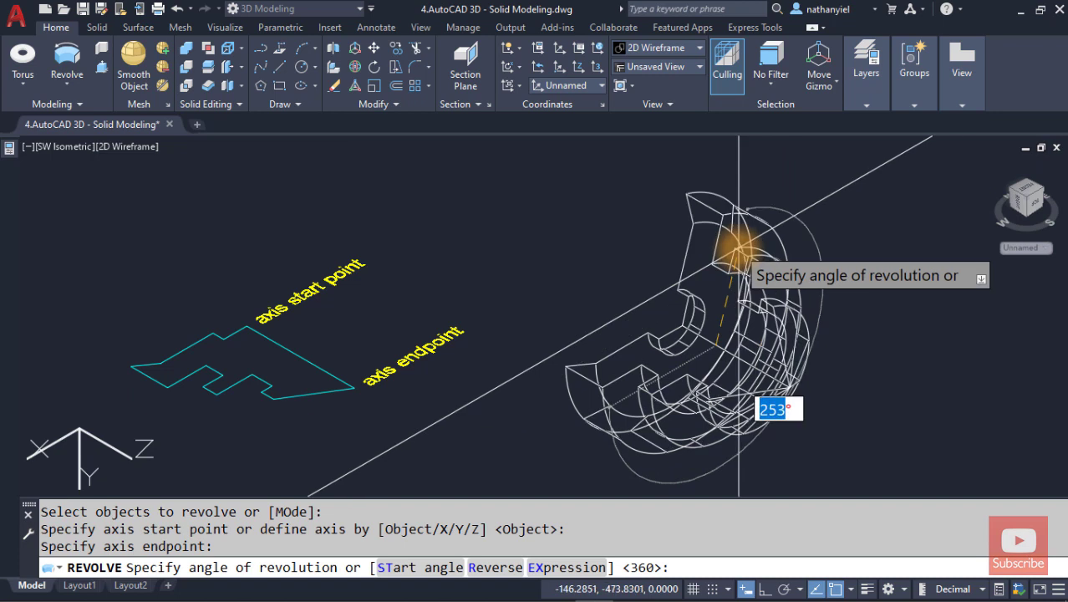
pyautogui.write('2')
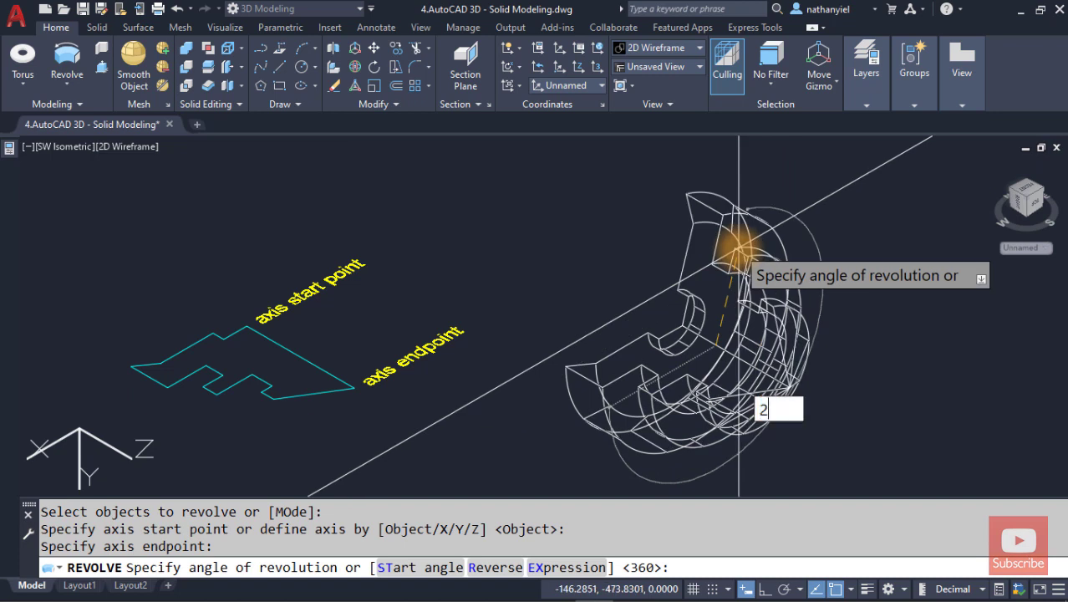
pyautogui.write('70')
pyautogui.press('Return')
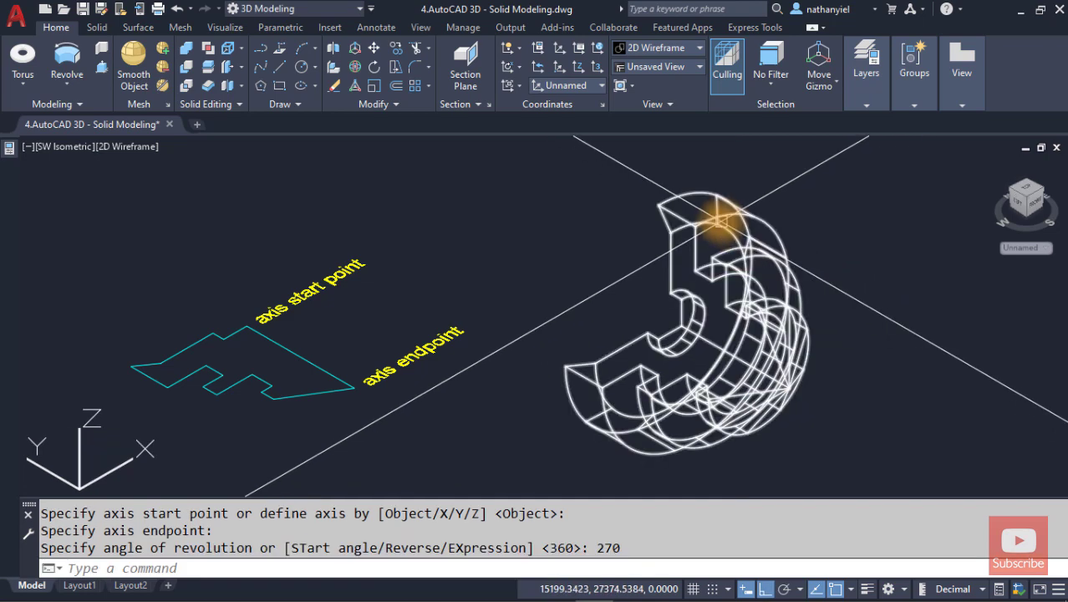
# Step: Set the revolved solid's colour to Red and display the model in the Conceptual visual style
pyautogui.click(716, 211)
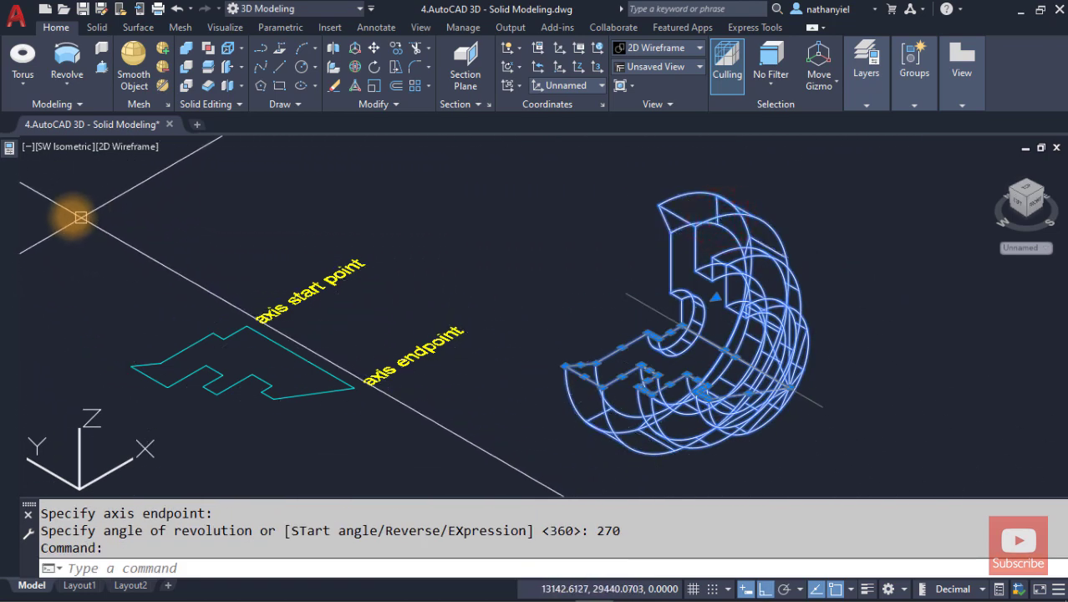
pyautogui.moveTo(8, 149)
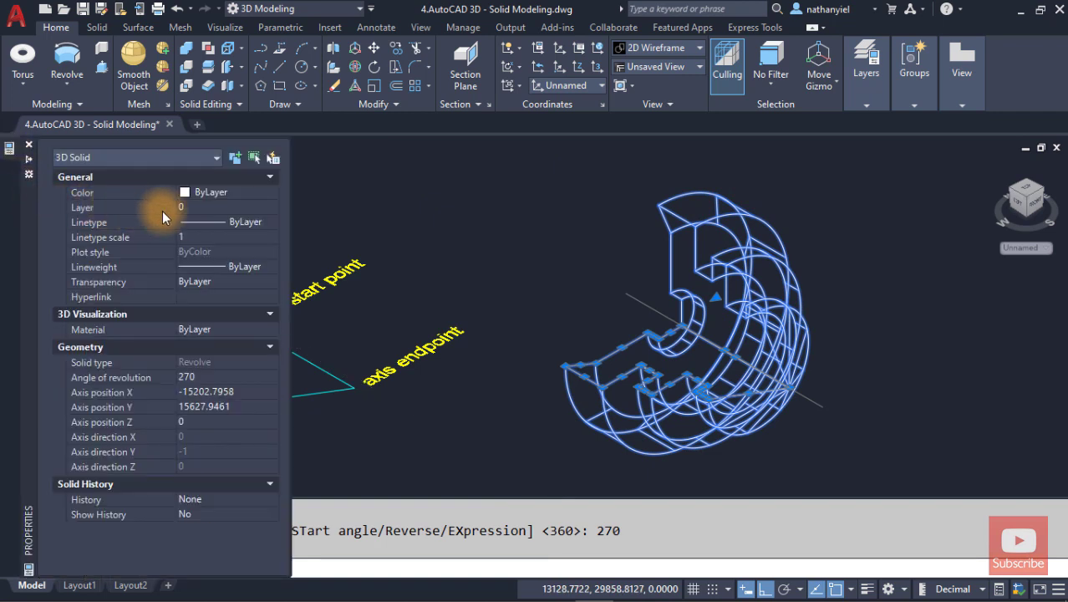
pyautogui.click(232, 194)
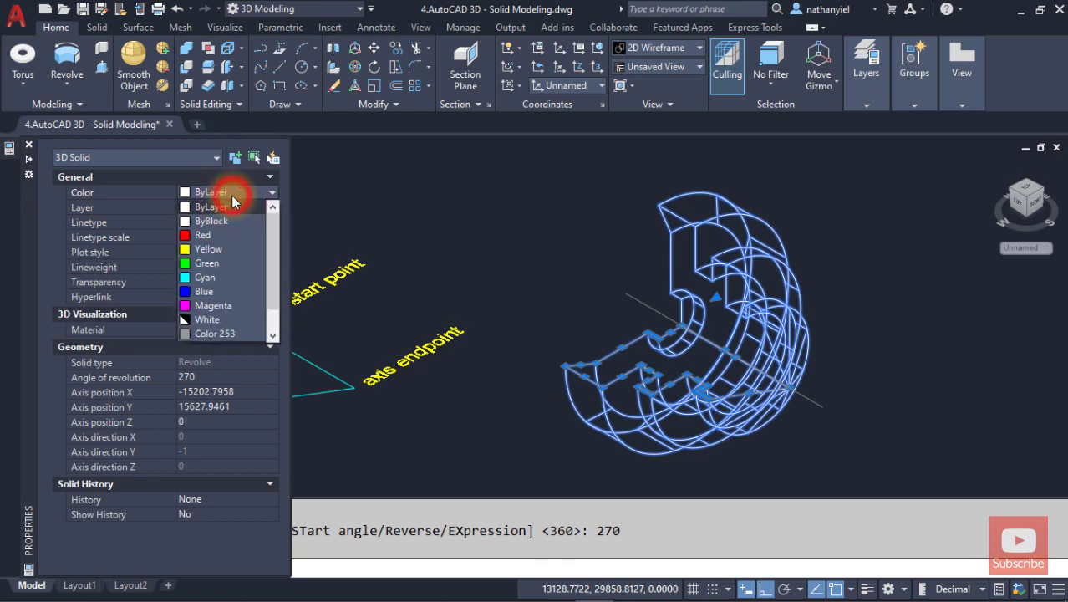
pyautogui.click(225, 235)
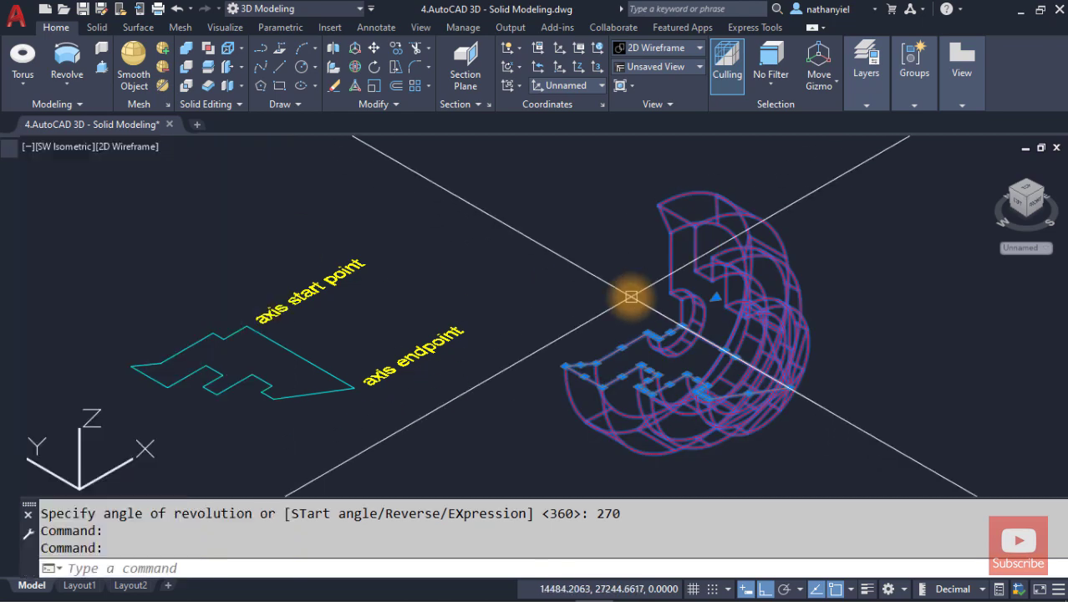
pyautogui.press('Escape')
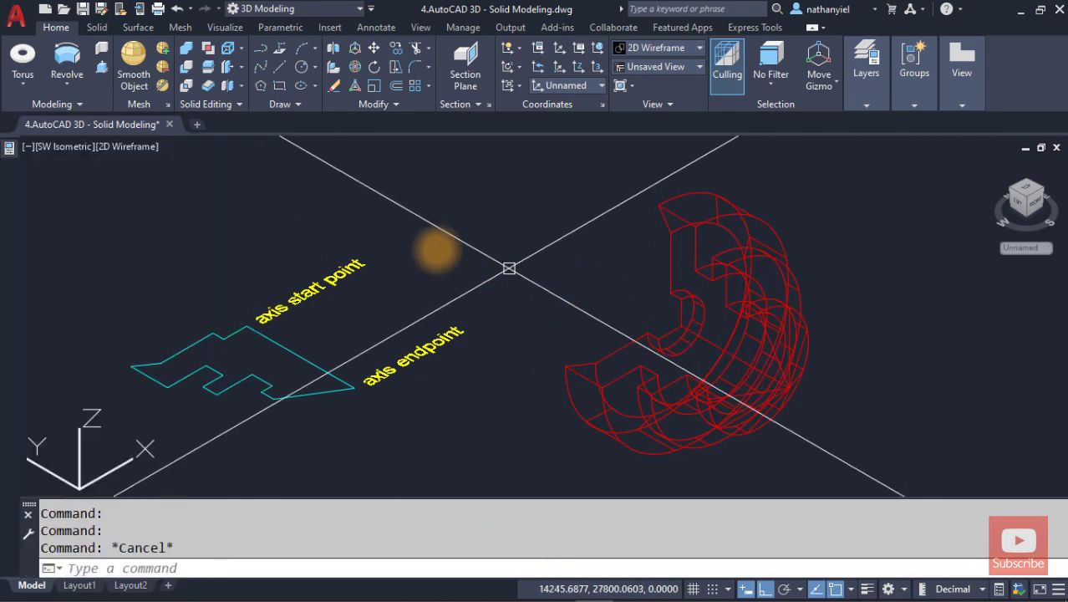
pyautogui.click(137, 147)
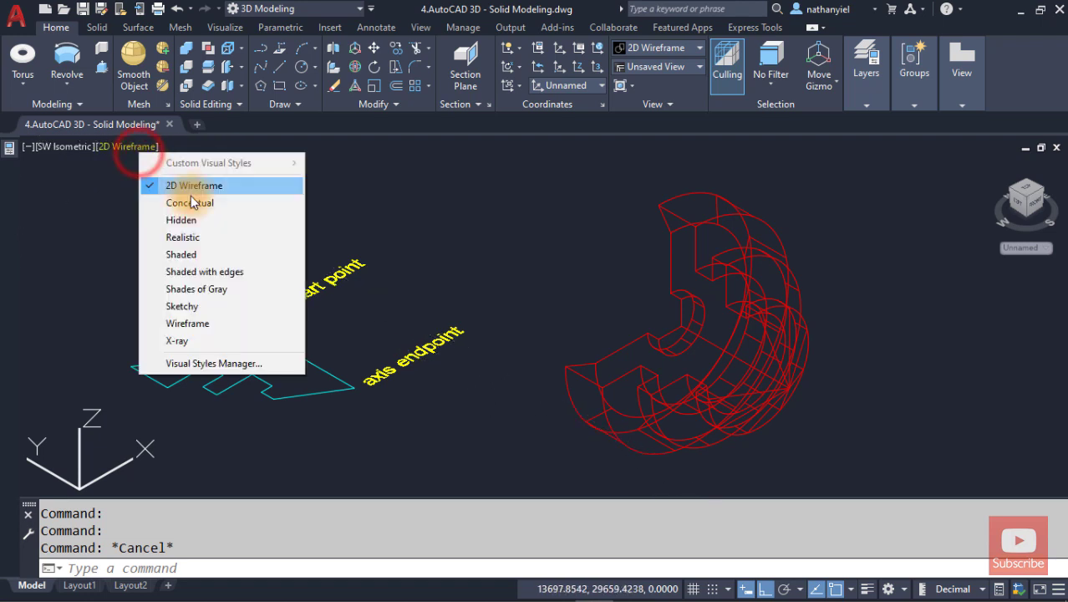
pyautogui.click(193, 203)
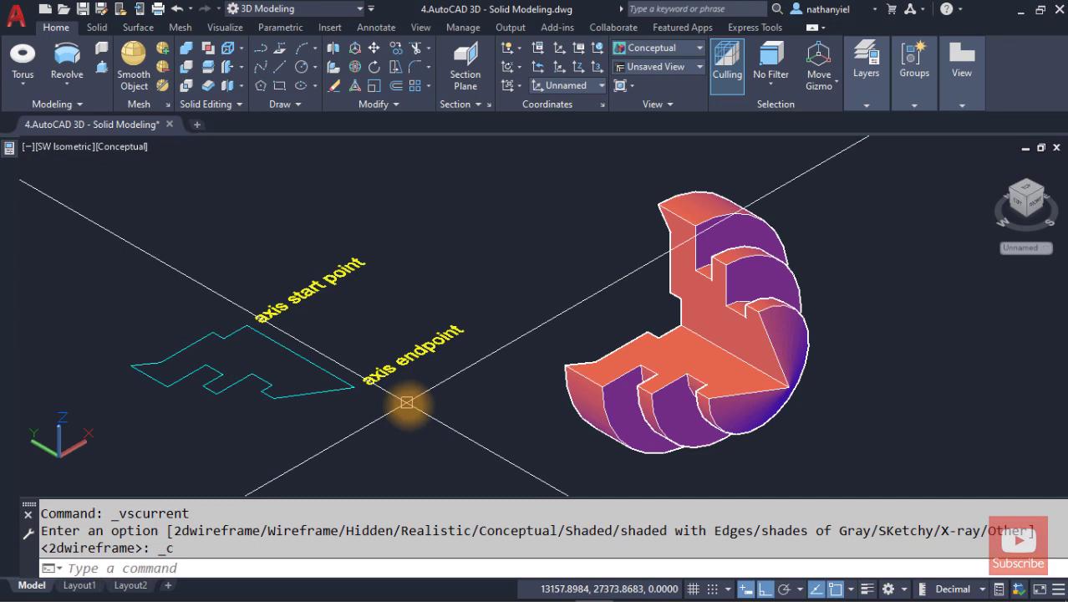
# Step: In the example with offset axis points, revolve the unlabelled profile 270° about the axis through the two point markers beside it
pyautogui.moveTo(406, 402)
pyautogui.mouseDown(button='middle')
pyautogui.moveTo(444, 448)
pyautogui.moveTo(444, 355)
pyautogui.moveTo(458, 301)
pyautogui.mouseUp(button='middle')
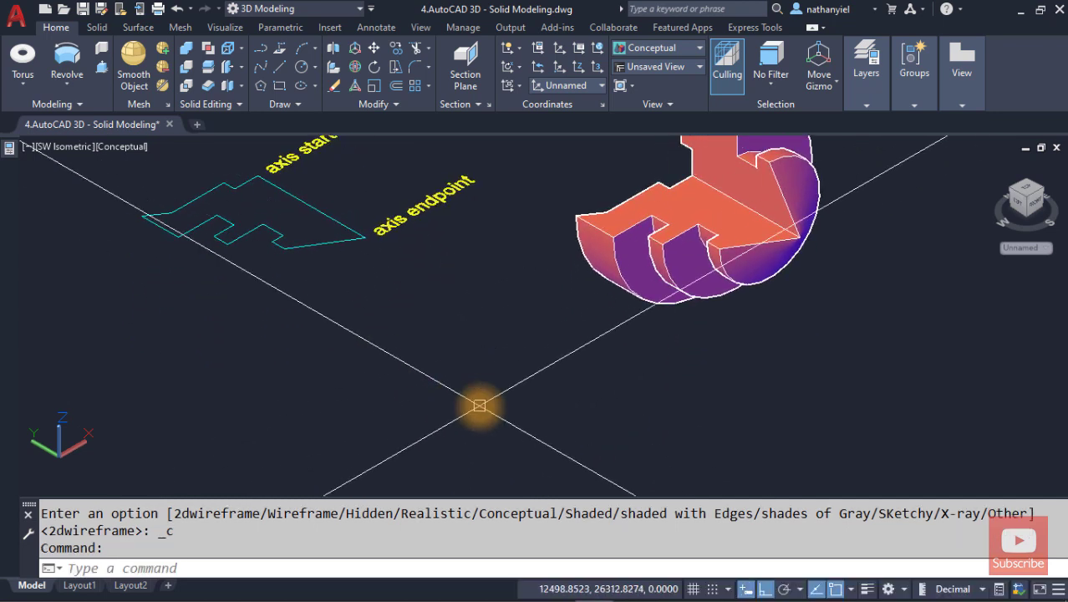
pyautogui.moveTo(481, 407)
pyautogui.mouseDown(button='middle')
pyautogui.moveTo(493, 226)
pyautogui.moveTo(475, 261)
pyautogui.moveTo(468, 212)
pyautogui.mouseUp(button='middle')
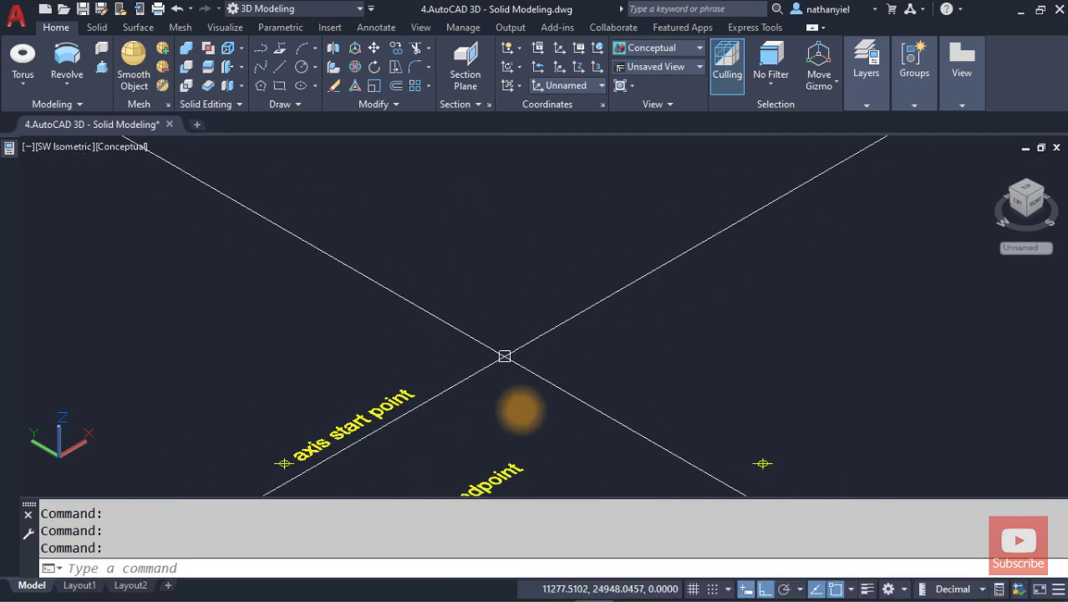
pyautogui.moveTo(522, 427)
pyautogui.mouseDown(button='middle')
pyautogui.moveTo(512, 231)
pyautogui.moveTo(496, 254)
pyautogui.mouseUp(button='middle')
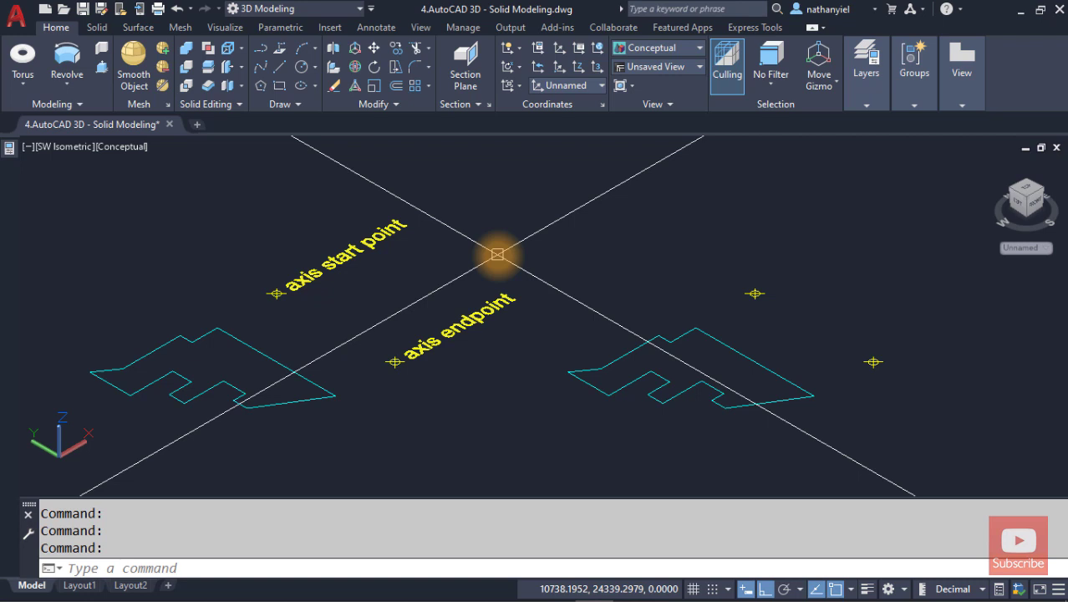
pyautogui.write('rev')
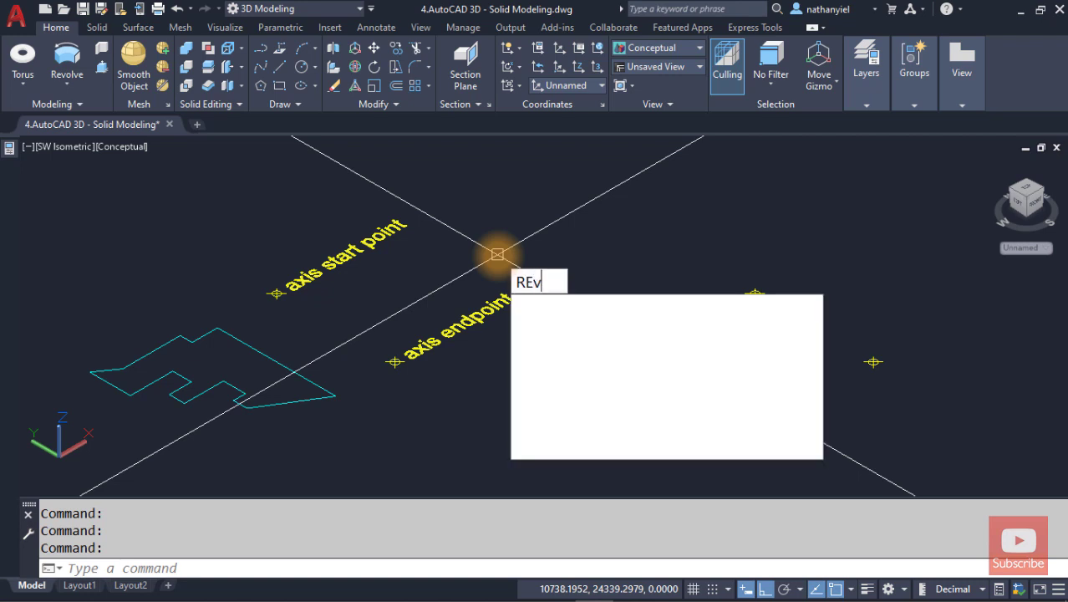
pyautogui.press('Return')
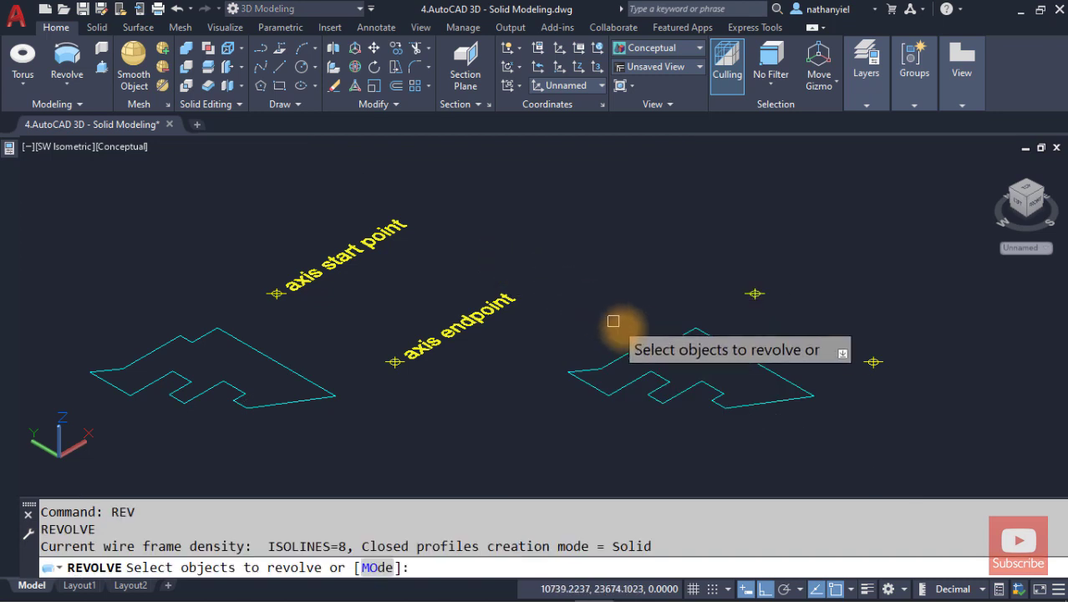
pyautogui.click(714, 337)
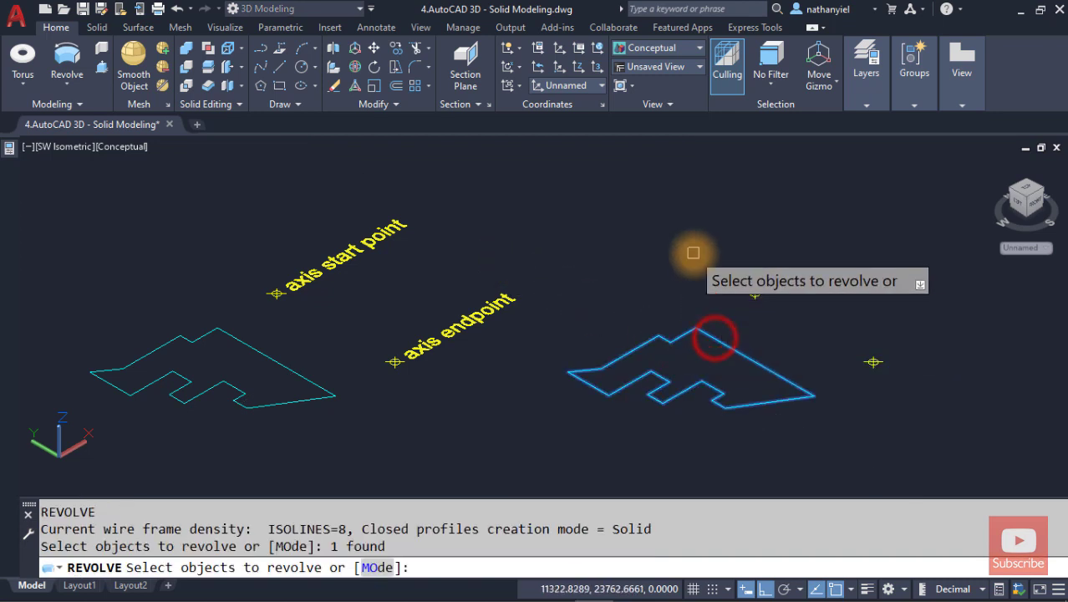
pyautogui.press('Return')
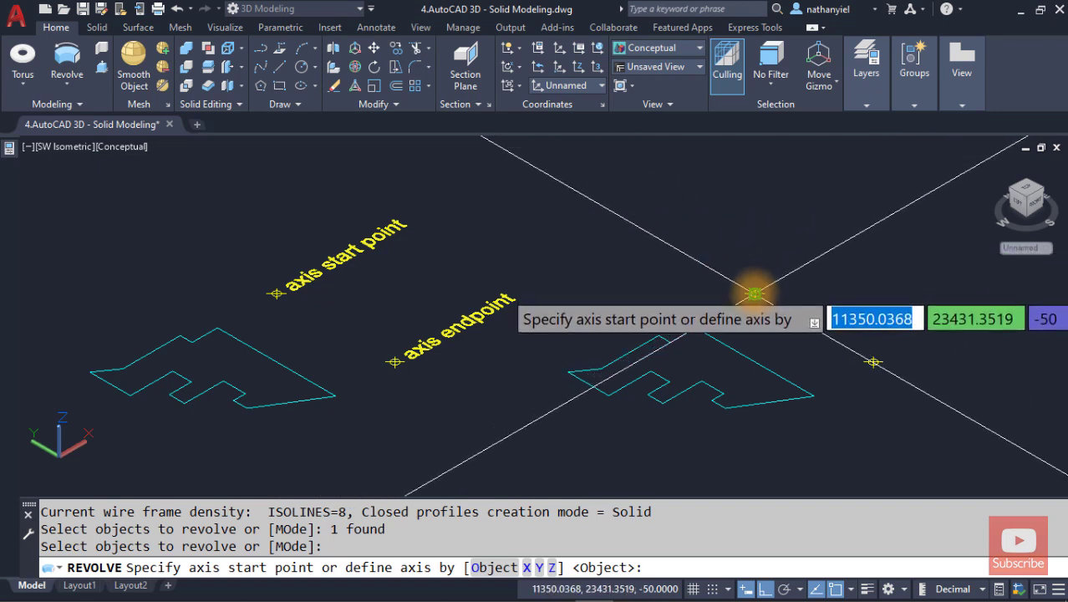
pyautogui.click(755, 293)
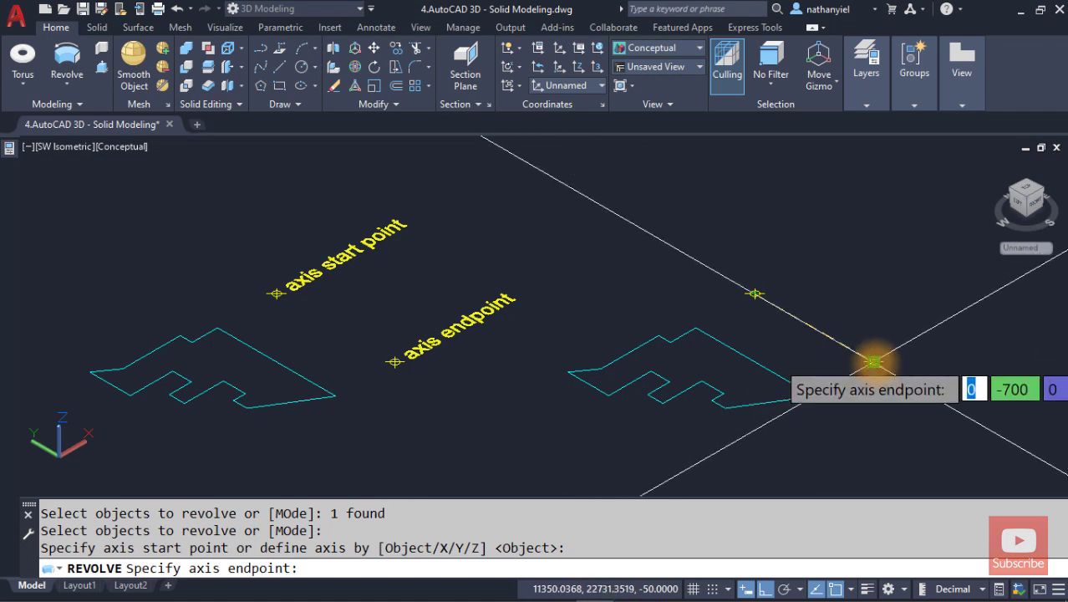
pyautogui.click(874, 361)
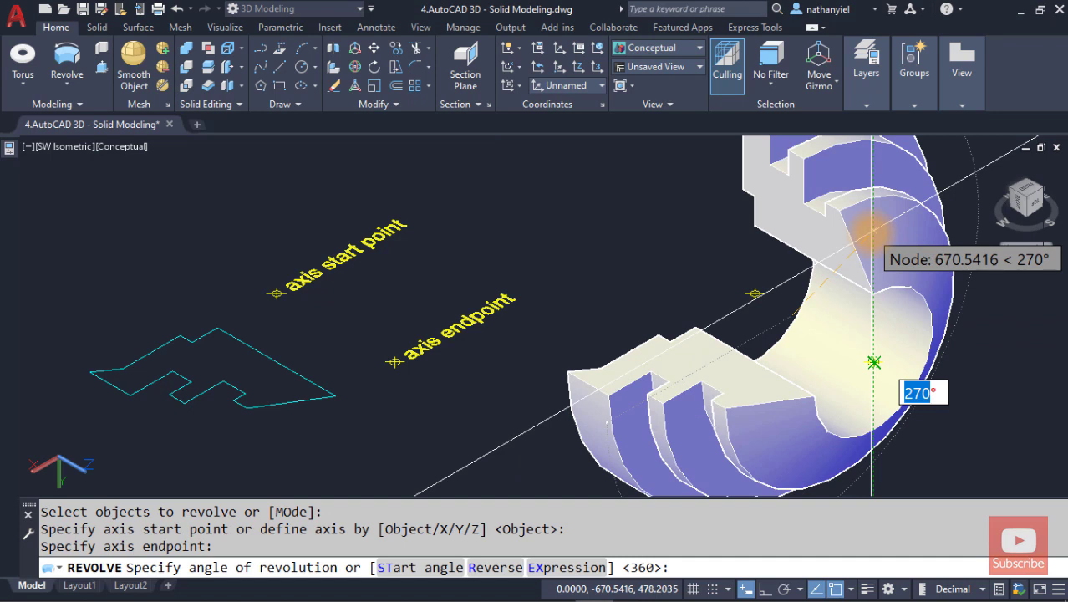
pyautogui.write('270')
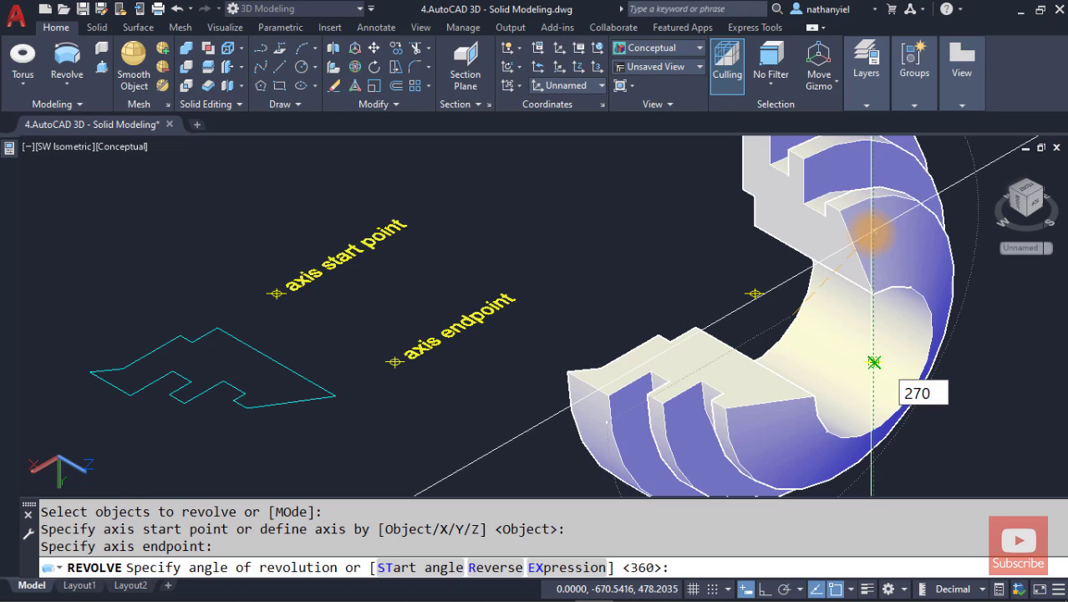
pyautogui.press('Return')
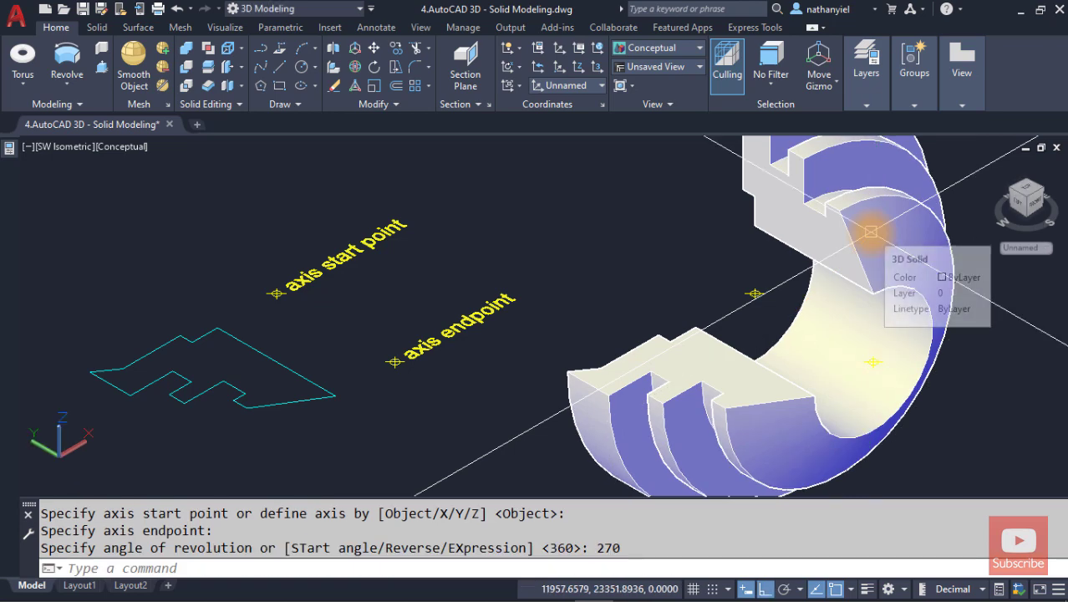
# Step: Set the colour of the new hollow revolved solid to Yellow and clear the selection
pyautogui.keyDown('shift'); pyautogui.moveTo(840, 211); pyautogui.dragTo(840, 211, button='middle'); pyautogui.keyUp('shift')
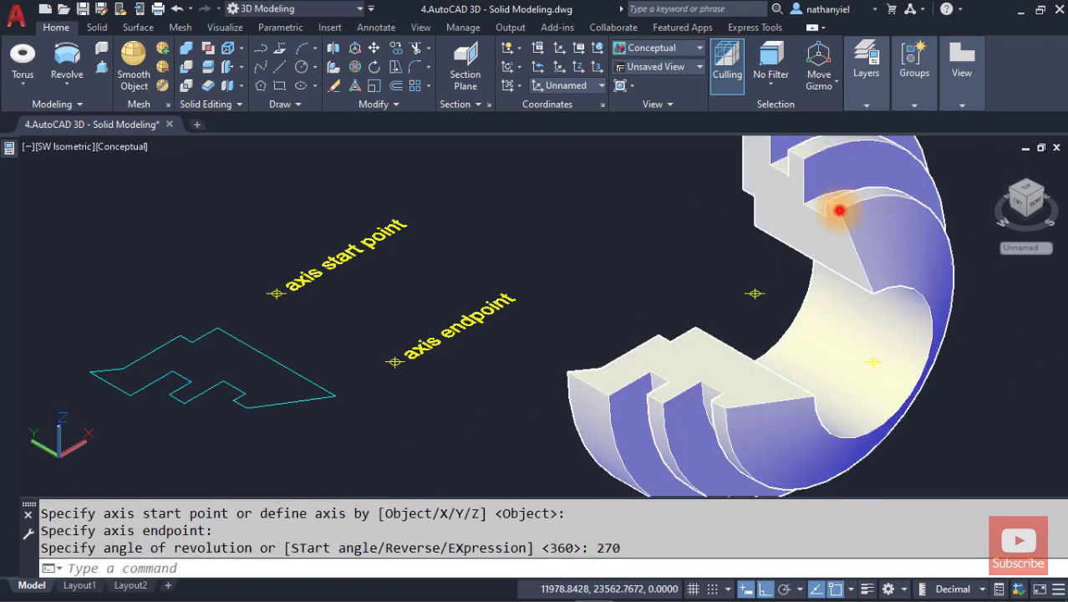
pyautogui.click(840, 211)
pyautogui.moveTo(11, 156)
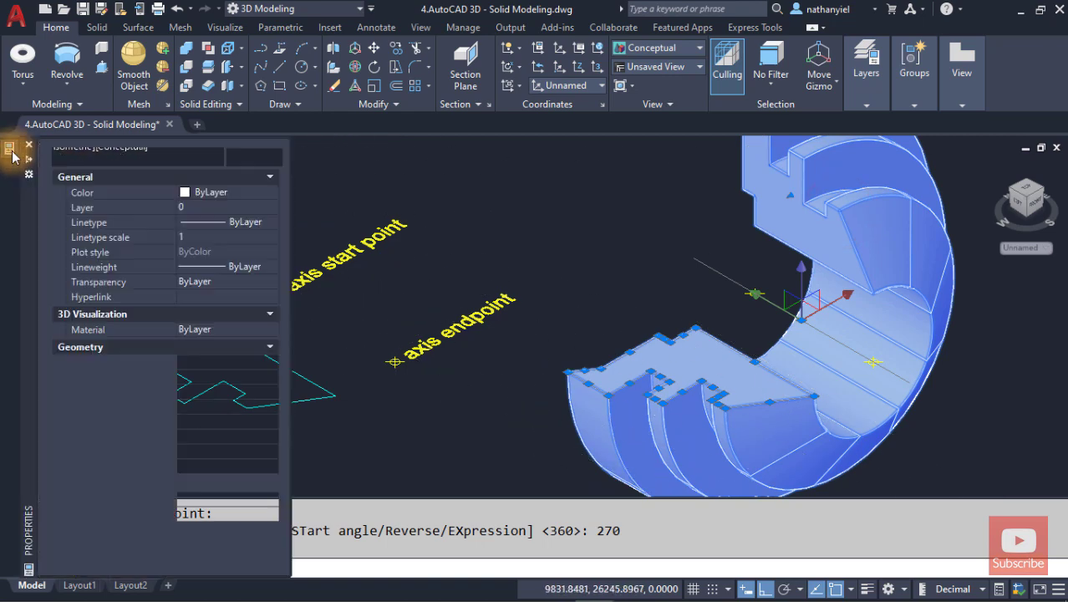
pyautogui.click(220, 194)
pyautogui.click(217, 193)
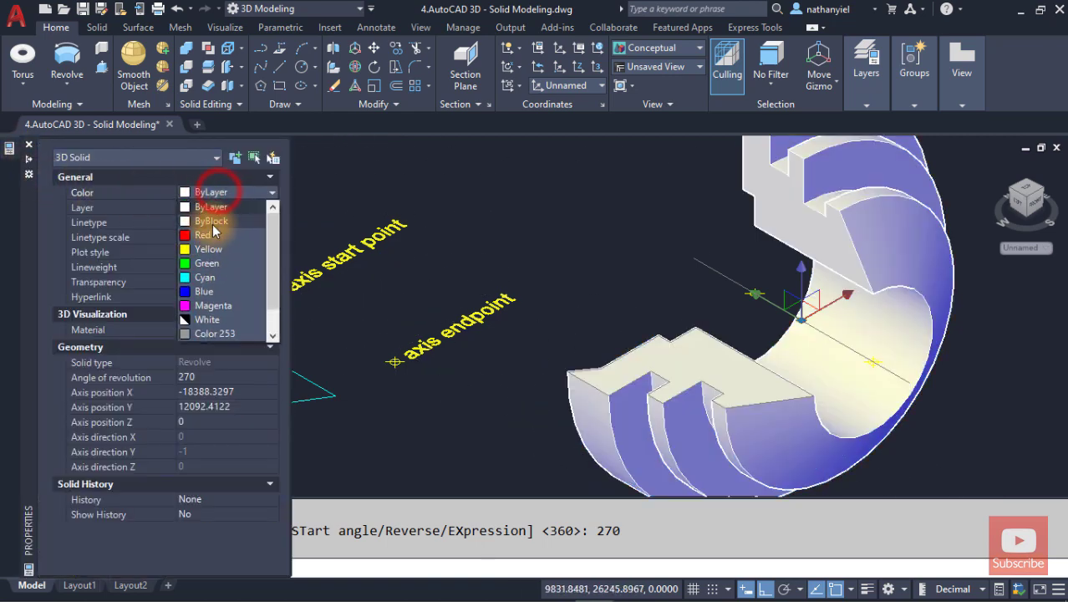
pyautogui.click(209, 249)
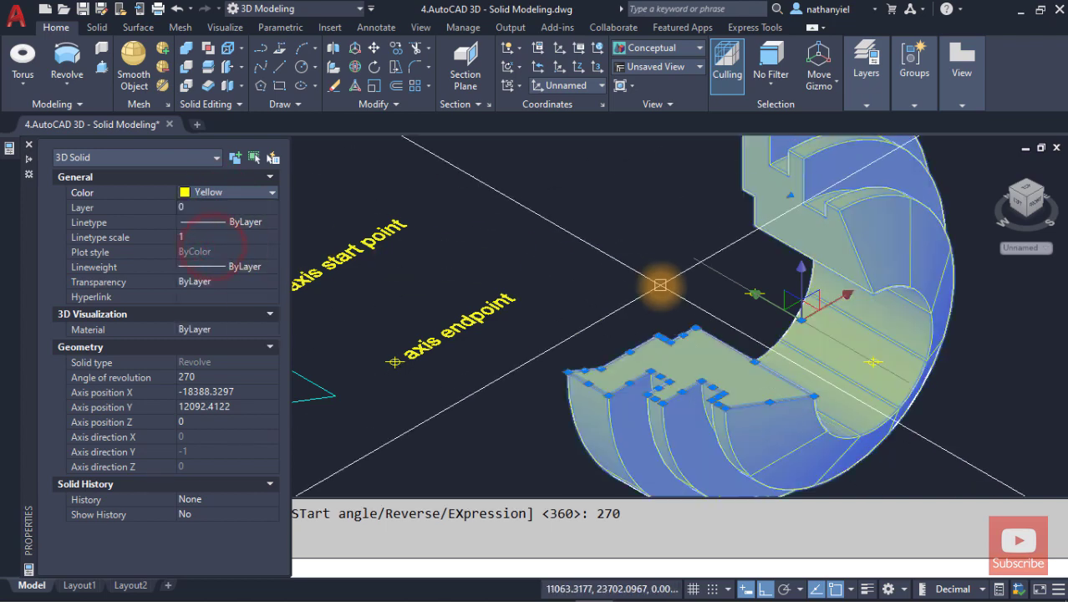
pyautogui.hotkey('ctrl', '1')
pyautogui.press('Escape')
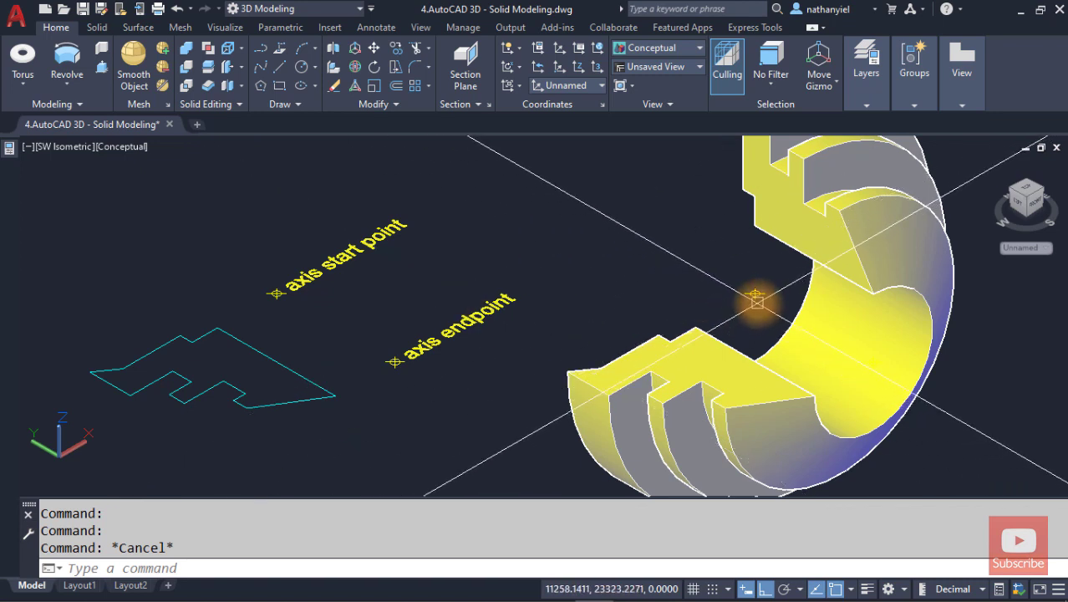
pyautogui.moveTo(758, 303)
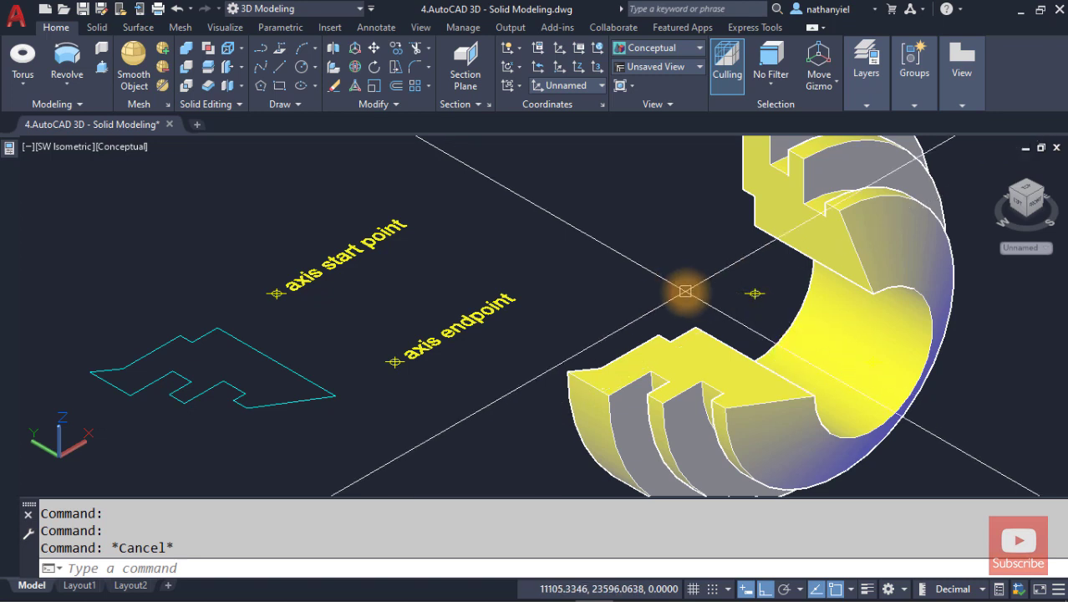
pyautogui.write('poi')
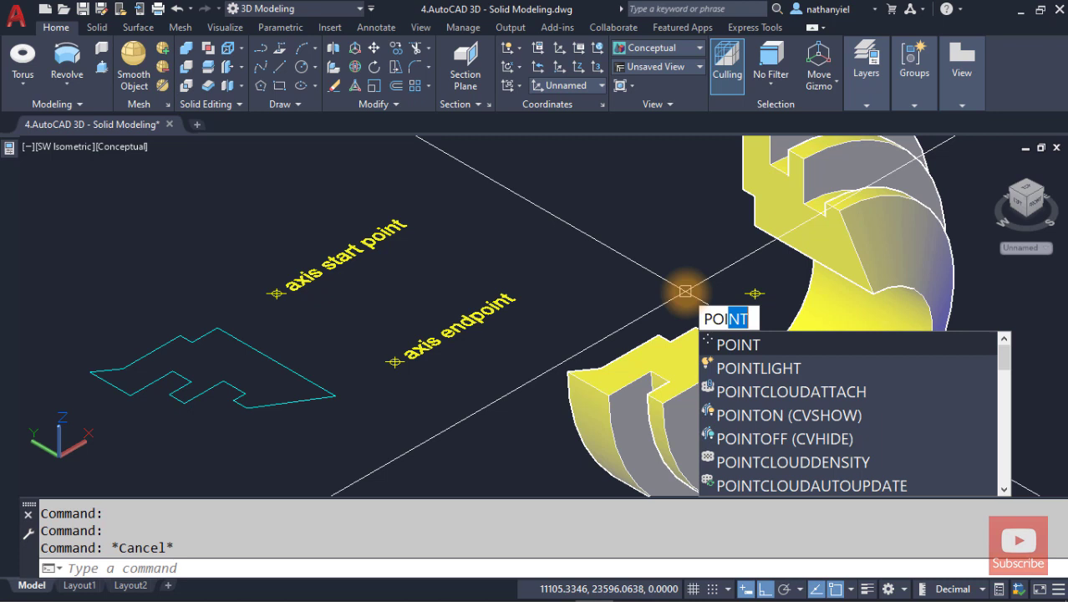
pyautogui.press('Escape')
# Step: In the next example, with axis points beyond the profile's pointed end, revolve the unlabelled profile 270° about the axis through its two point markers
pyautogui.scroll(-3, 627, 284)
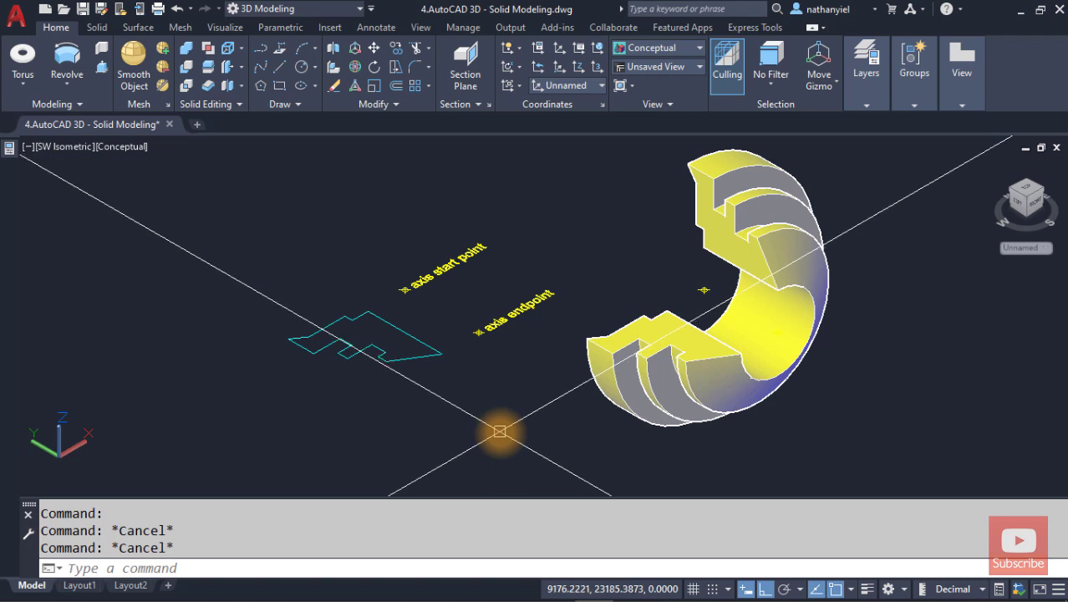
pyautogui.moveTo(499, 431); pyautogui.dragTo(489, 246, button='middle')
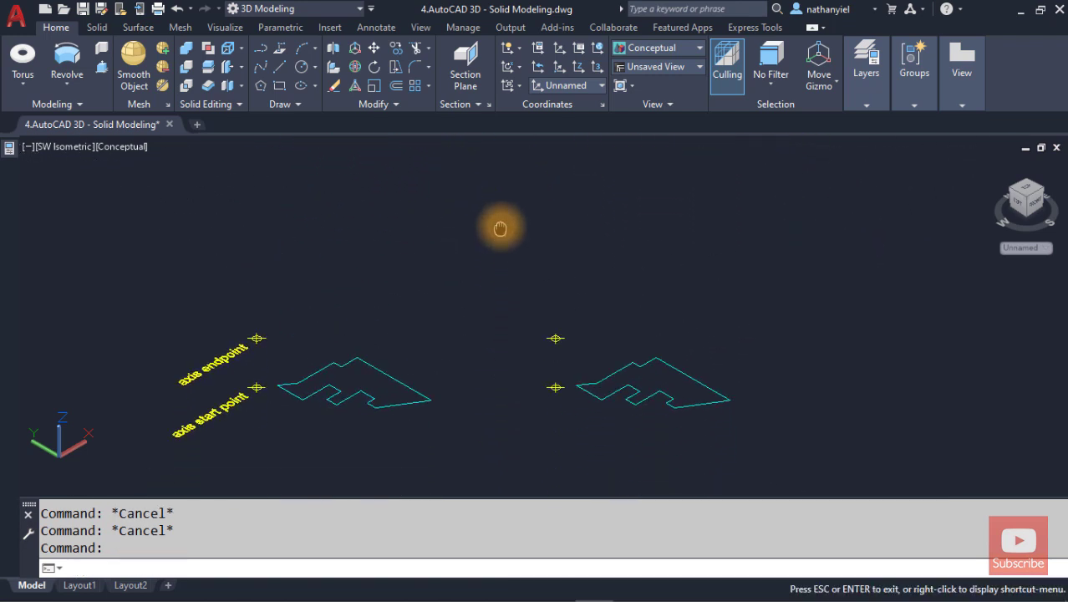
pyautogui.press('Escape')
pyautogui.press('Return')
pyautogui.press('Escape')
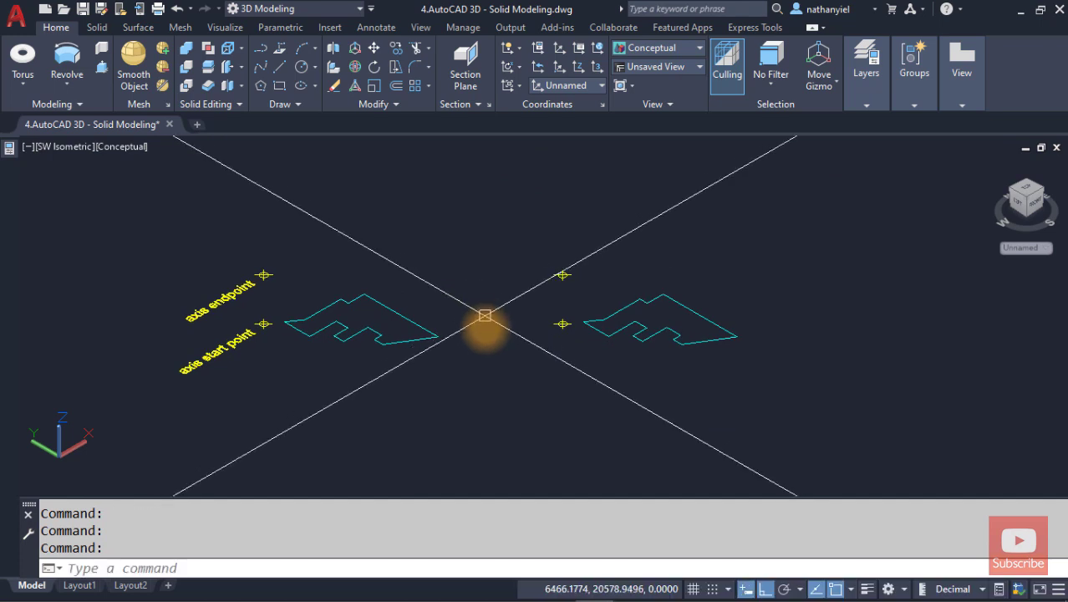
pyautogui.scroll(2, 487, 338)
pyautogui.moveTo(486, 337); pyautogui.dragTo(505, 360, button='middle')
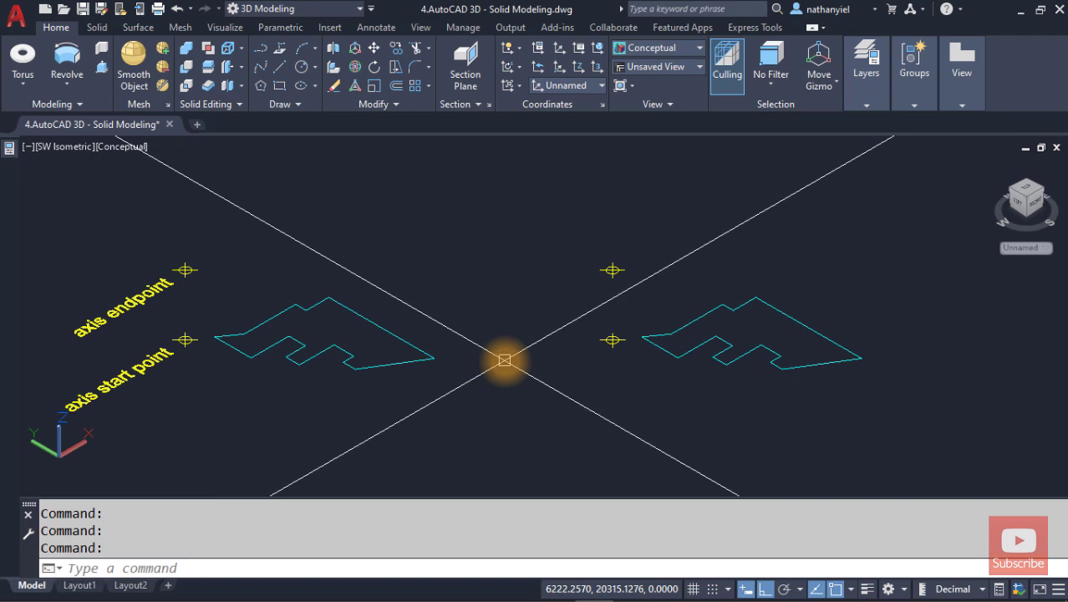
pyautogui.write('rev')
pyautogui.press('Return')
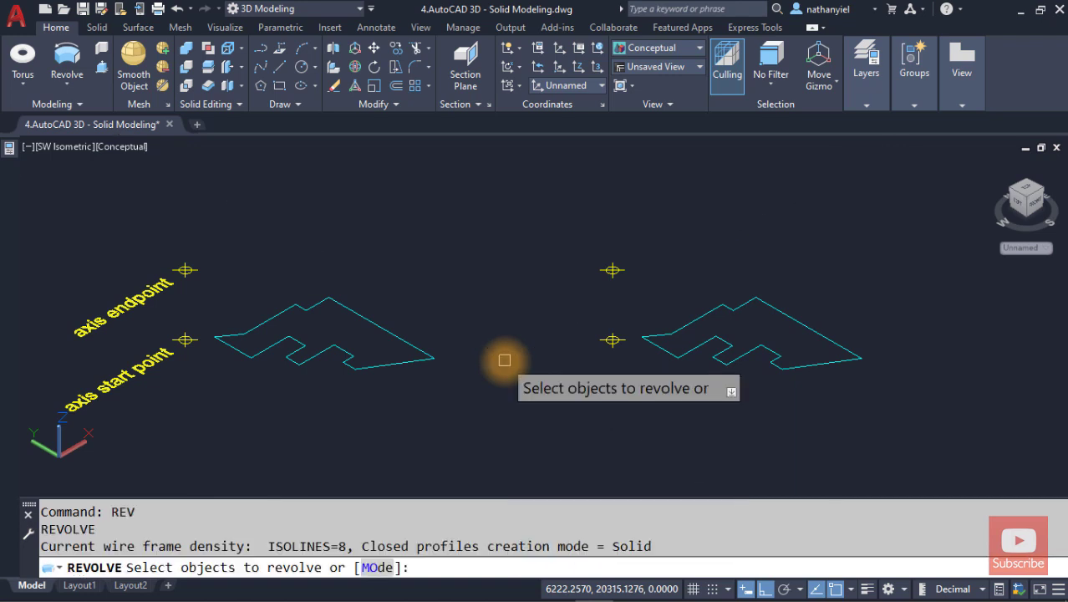
pyautogui.click(773, 304)
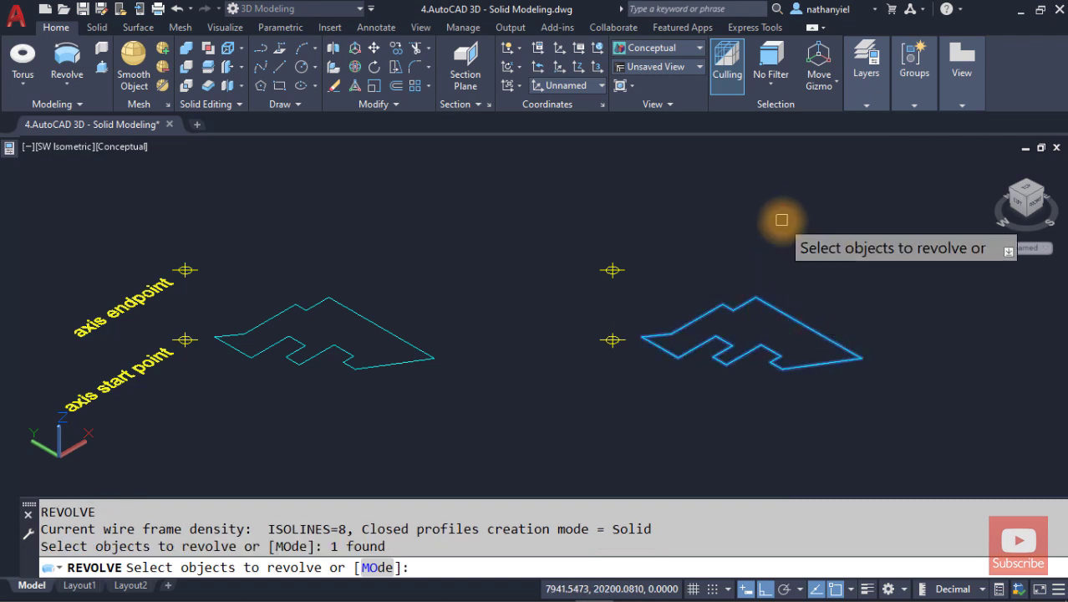
pyautogui.press('Return')
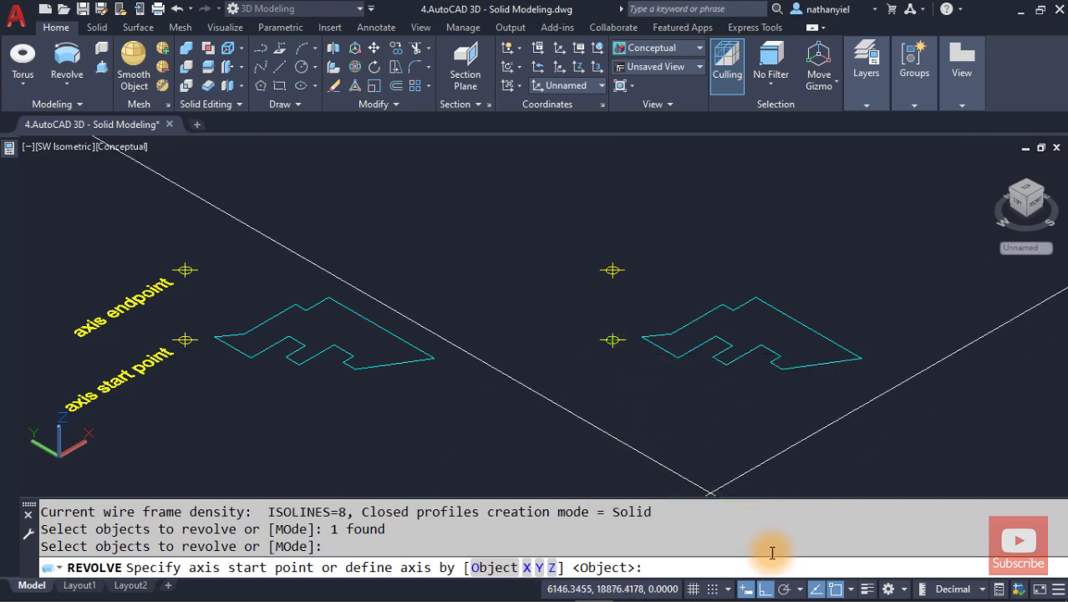
pyautogui.click(851, 590)
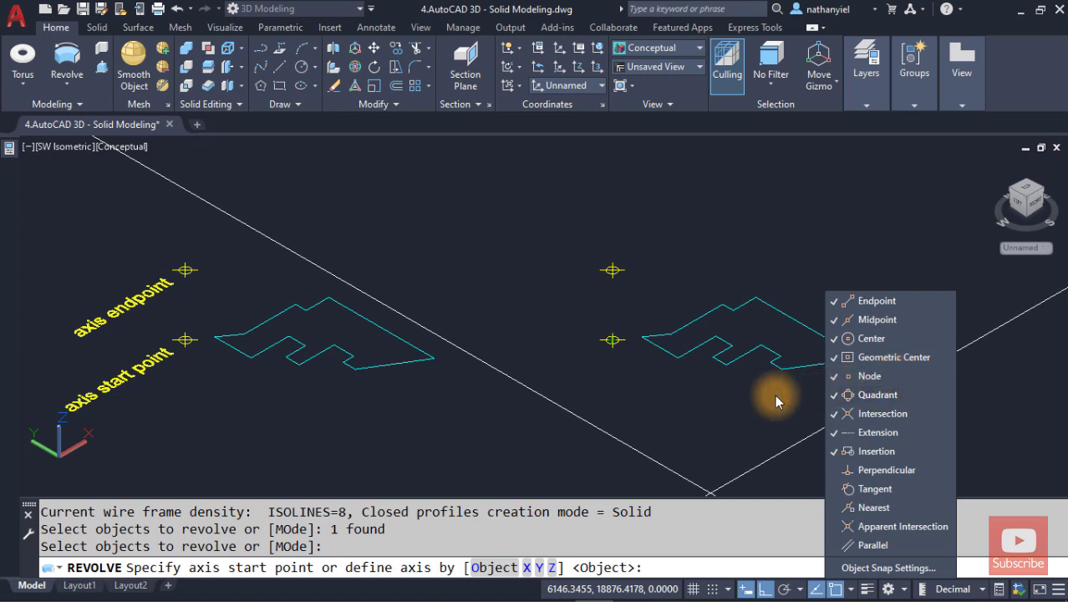
pyautogui.click(606, 382)
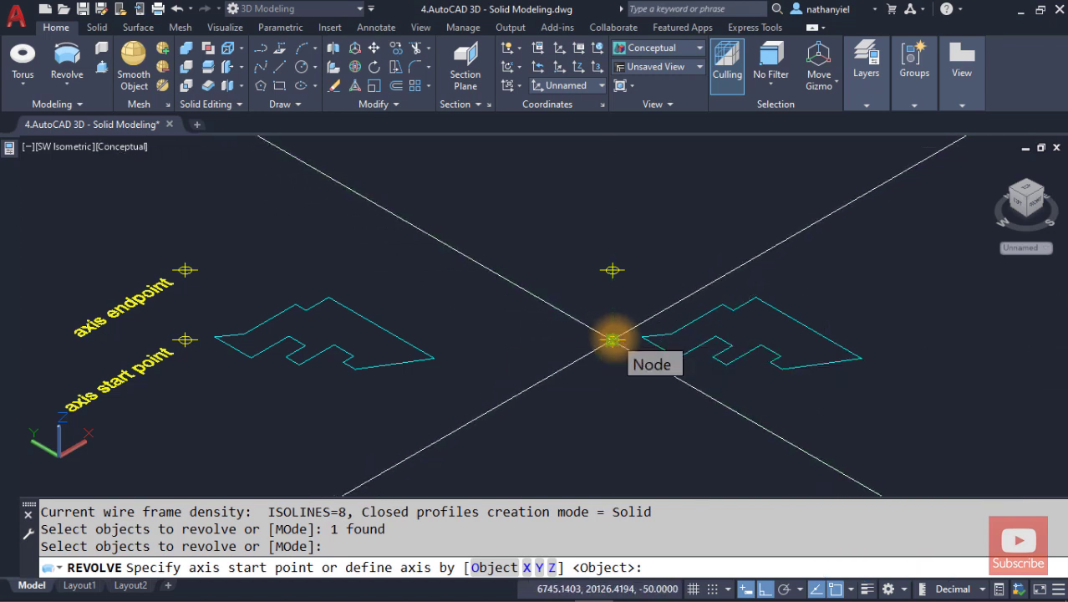
pyautogui.click(612, 339)
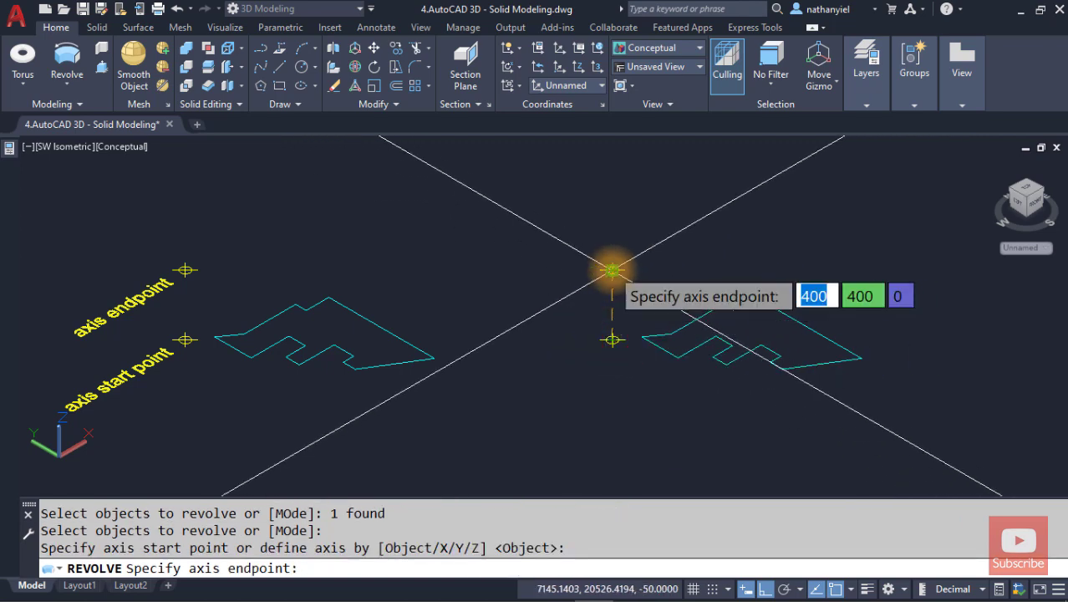
pyautogui.click(612, 270)
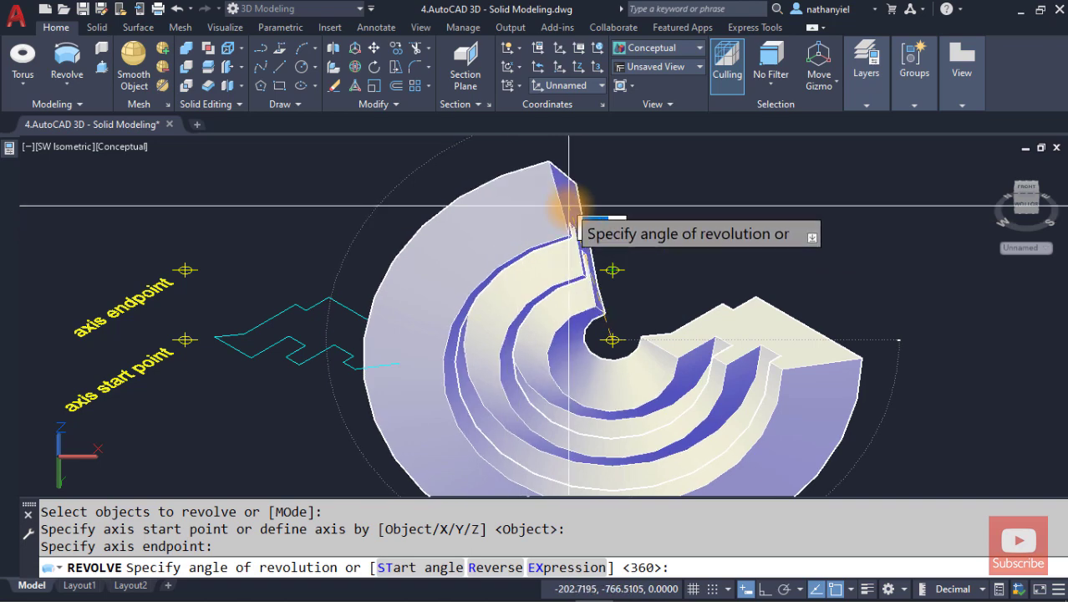
pyautogui.write('270')
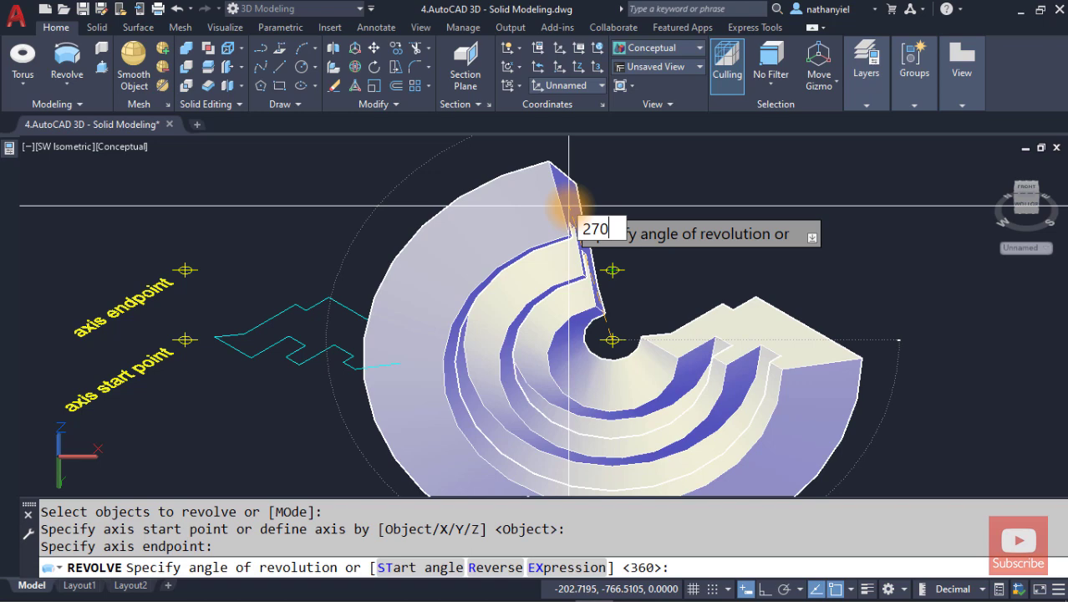
pyautogui.press('Return')
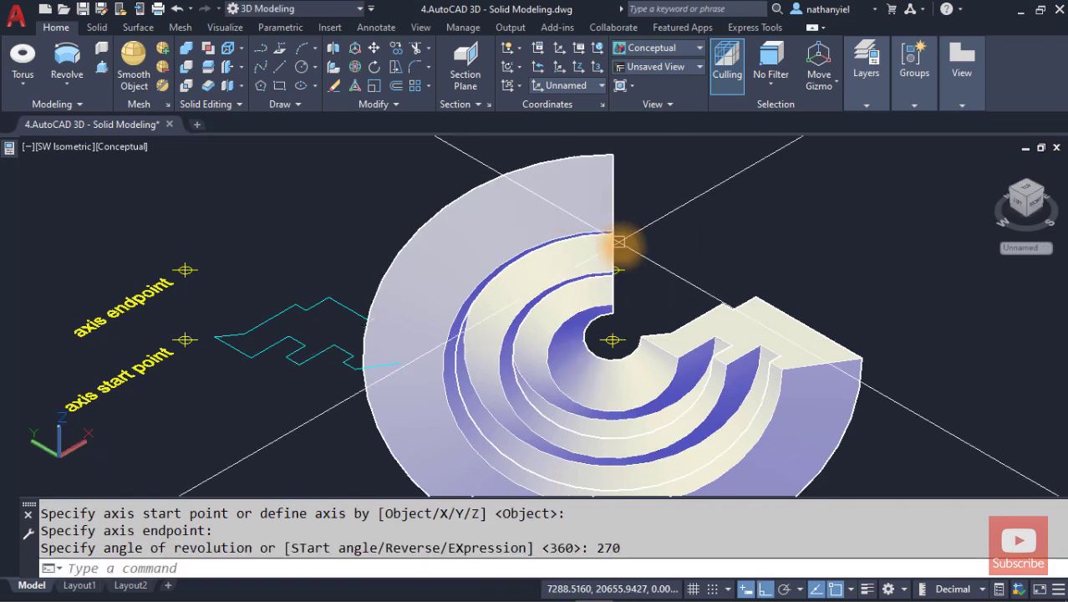
# Step: Set the colour of the new 270° revolved solid to Green
pyautogui.scroll(-2, 621, 244)
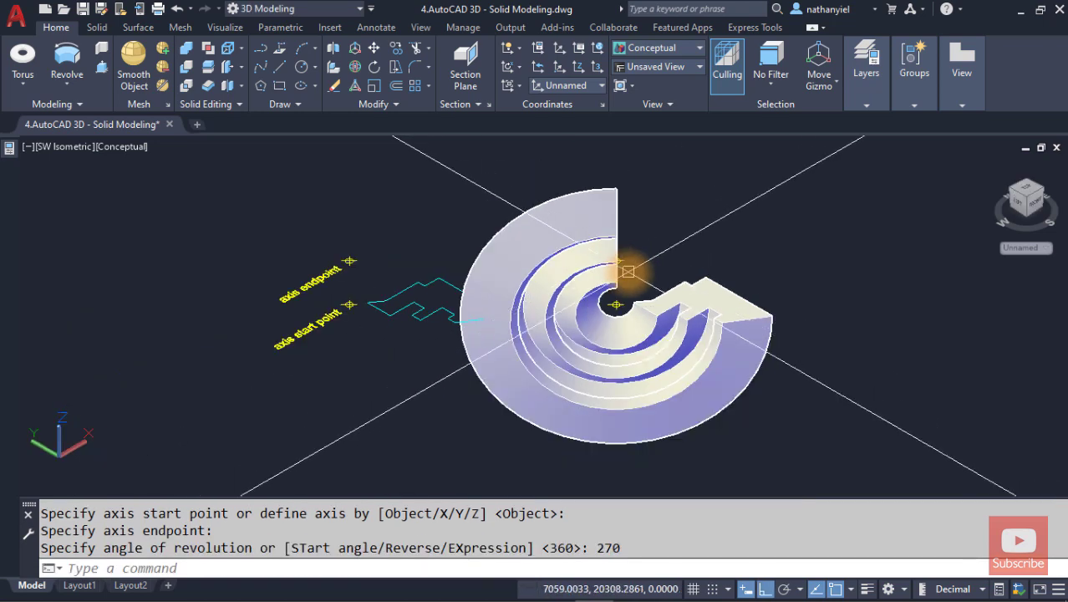
pyautogui.moveTo(628, 272)
pyautogui.keyDown('shift'); pyautogui.mouseDown(button='middle')
pyautogui.moveTo(632, 299)
pyautogui.moveTo(661, 305)
pyautogui.moveTo(640, 305)
pyautogui.moveTo(642, 313)
pyautogui.mouseUp(button='middle'); pyautogui.keyUp('shift')
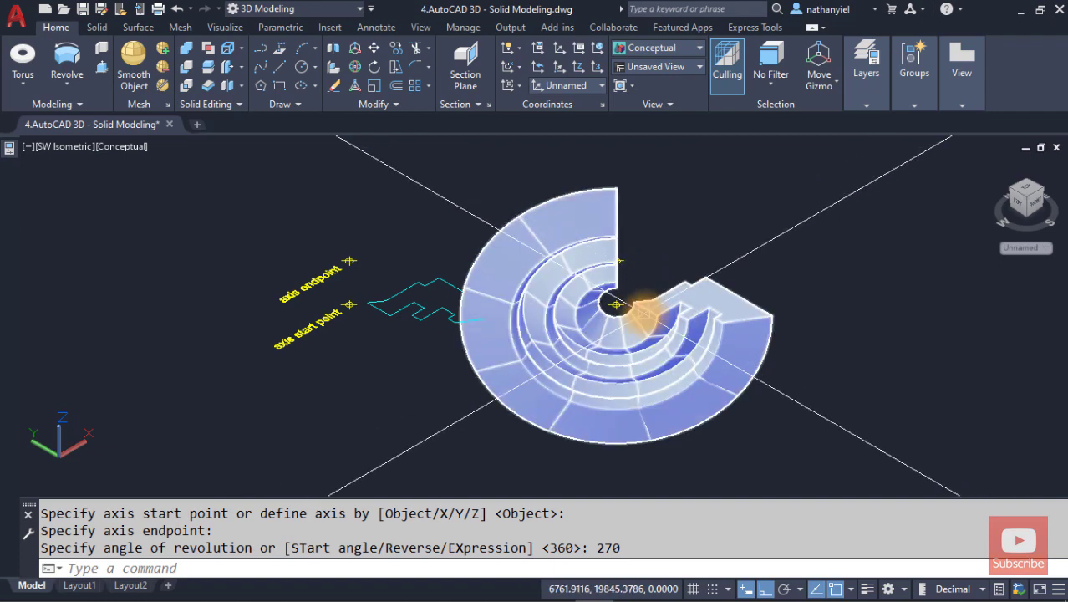
pyautogui.click(641, 311)
pyautogui.moveTo(6, 148)
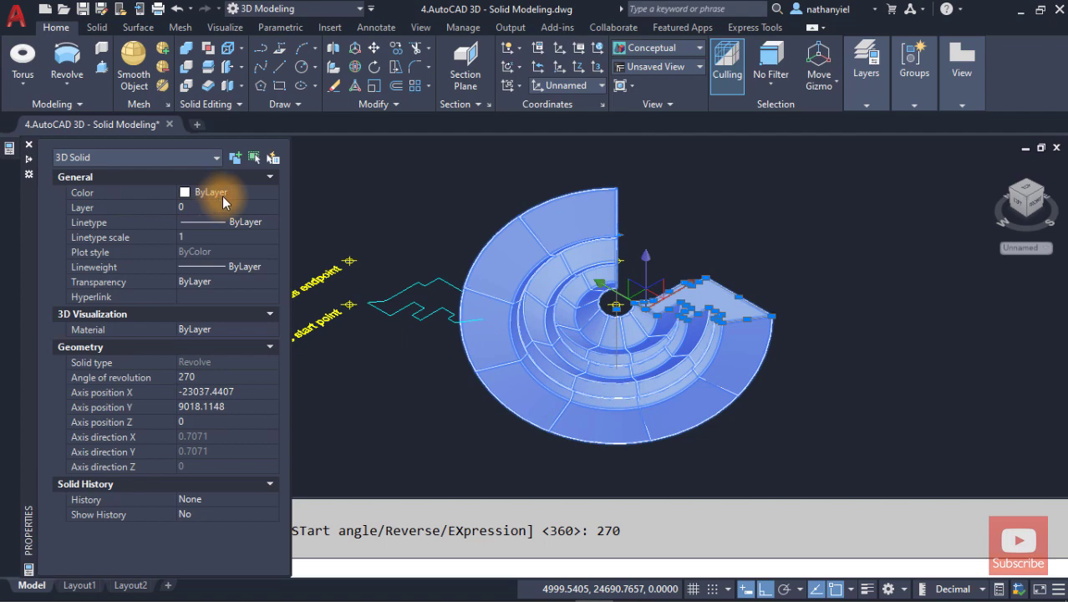
pyautogui.click(222, 193)
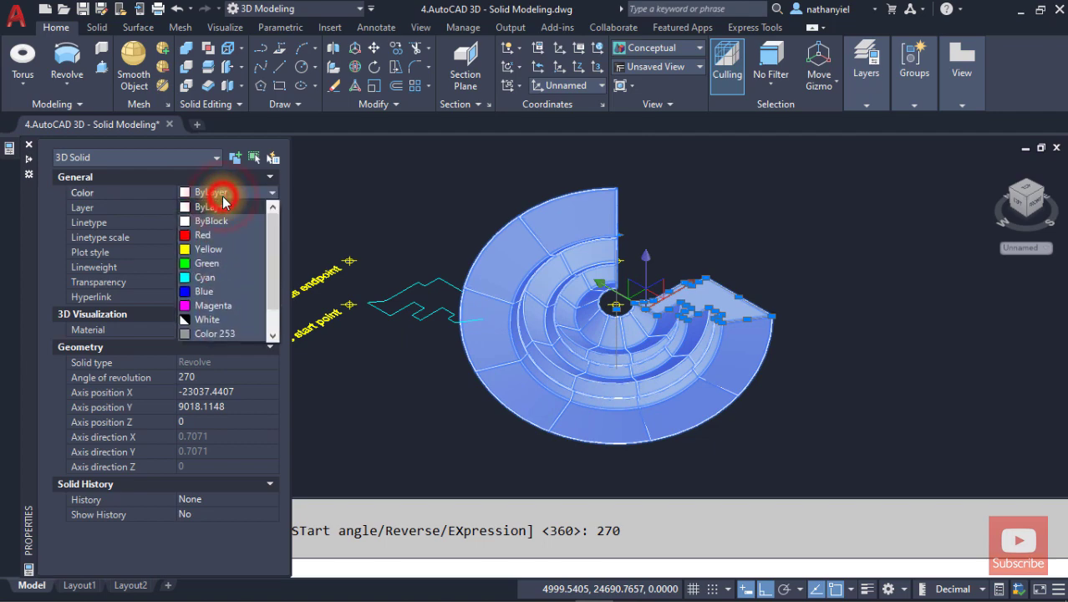
pyautogui.click(220, 262)
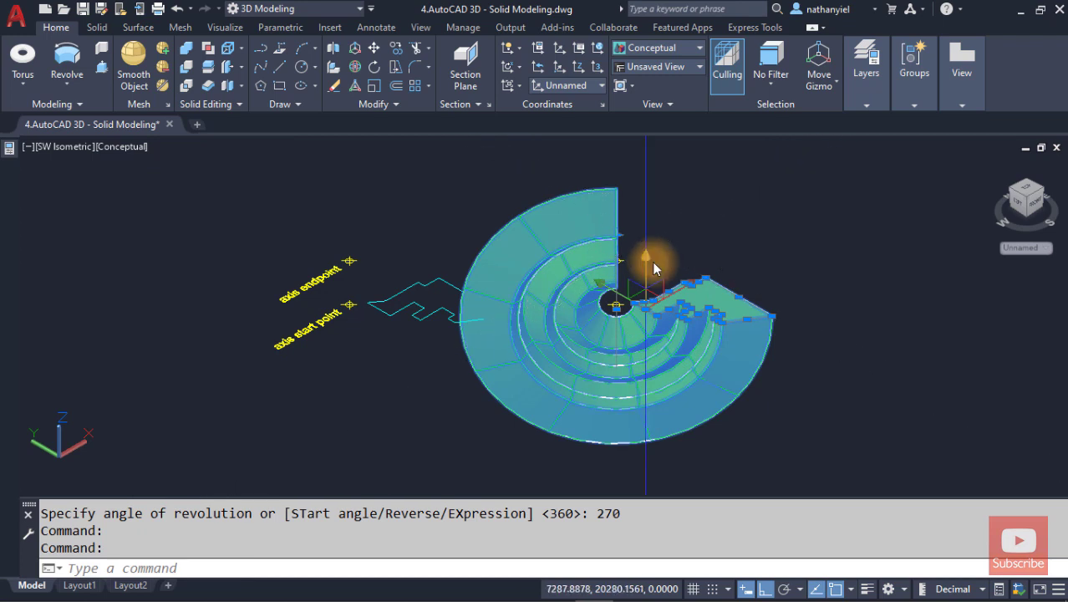
# Step: Cycle the green solid's gizmo through the move, rotate, scale and stretch modes, leaving it on Rotate without applying any transformation
pyautogui.scroll(2, 654, 267)
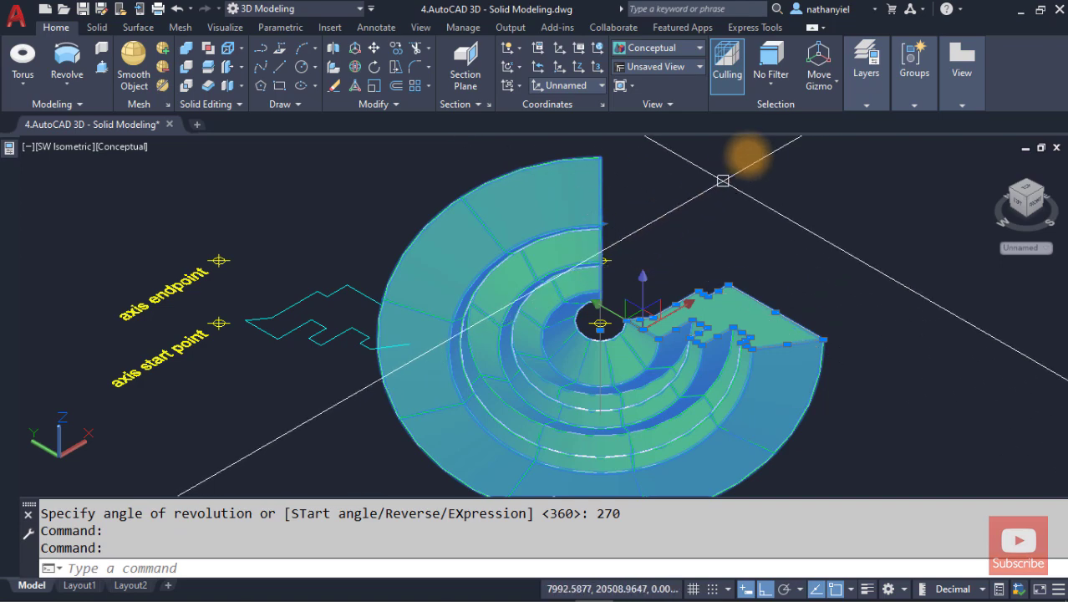
pyautogui.click(824, 89)
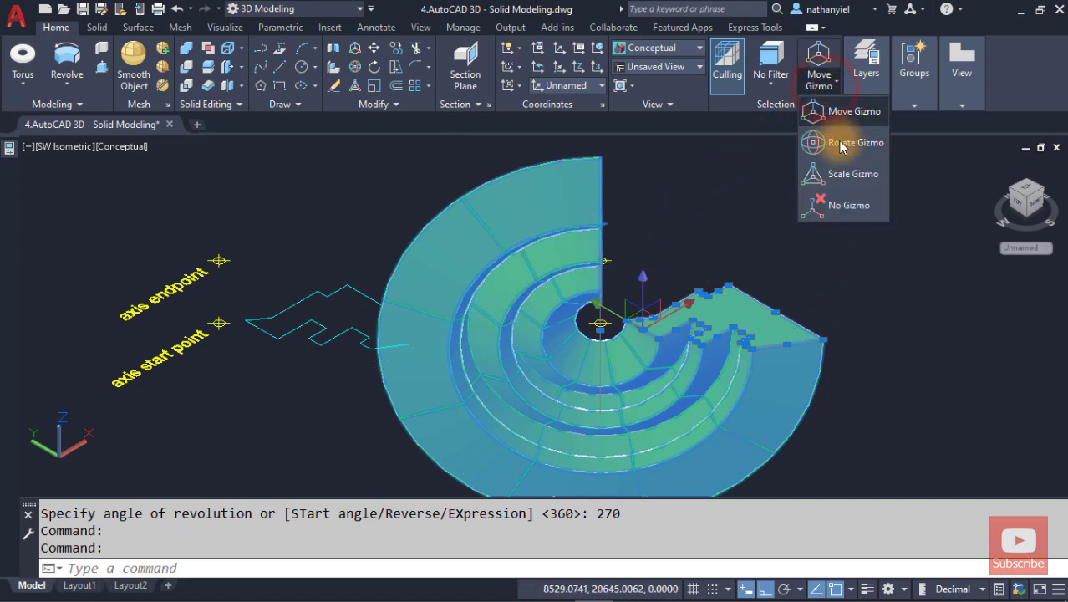
pyautogui.click(670, 185)
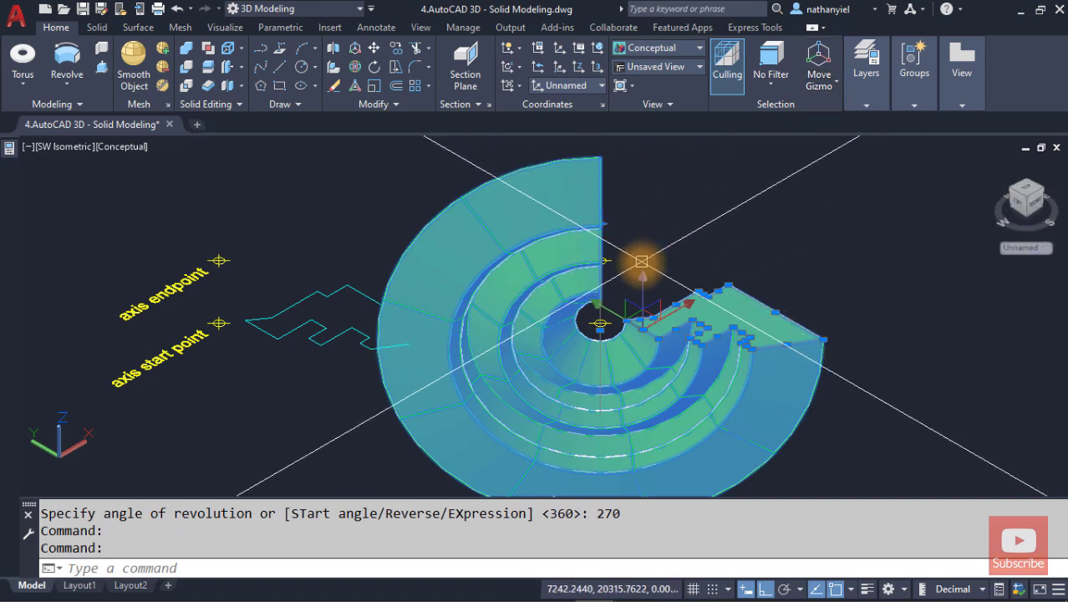
pyautogui.click(644, 283)
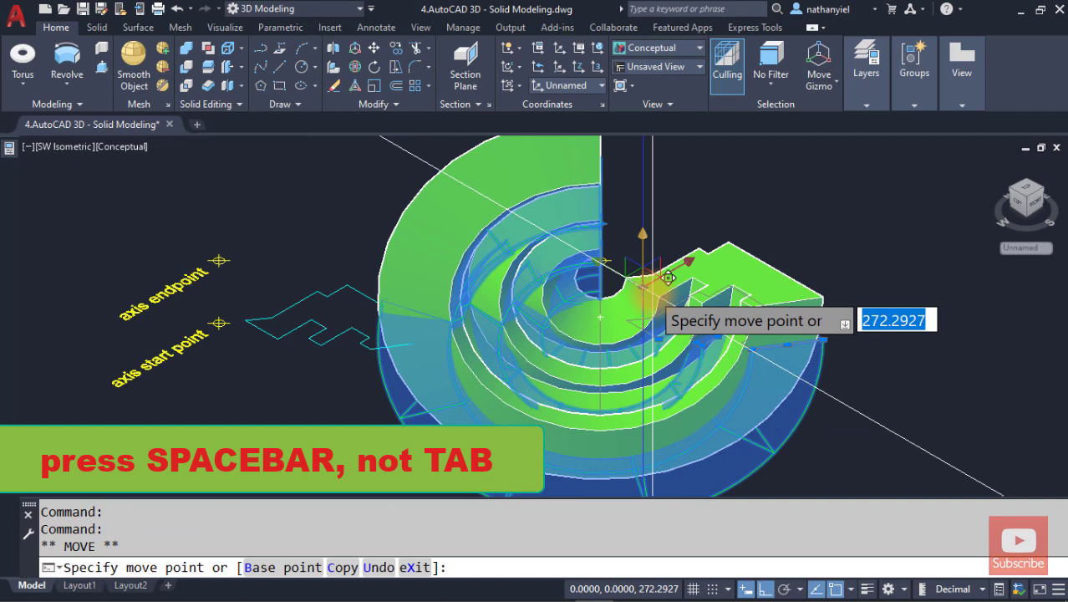
pyautogui.press('space')
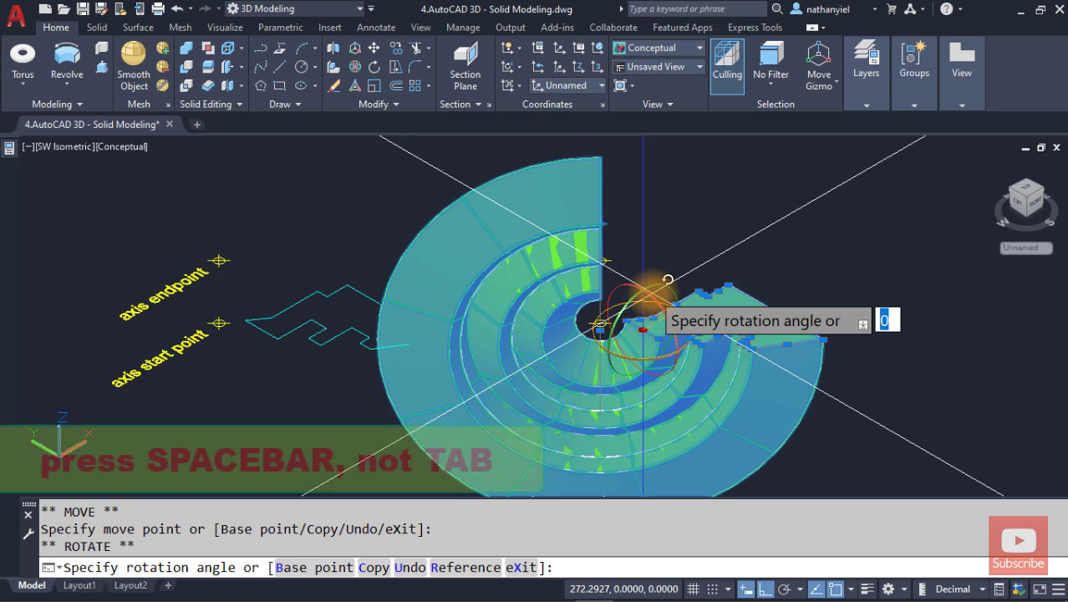
pyautogui.press('space')
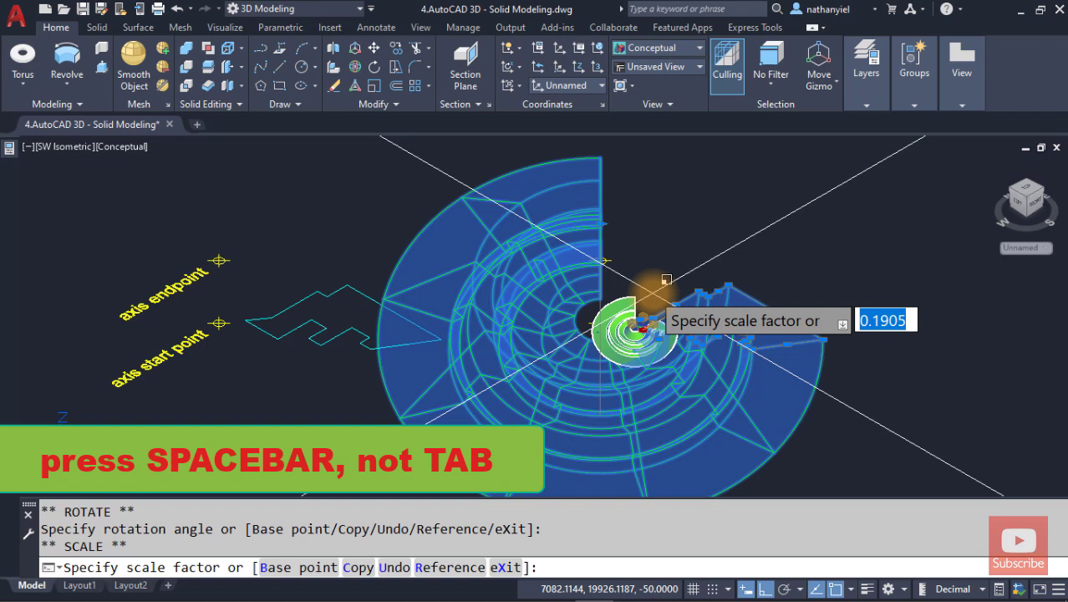
pyautogui.press('space')
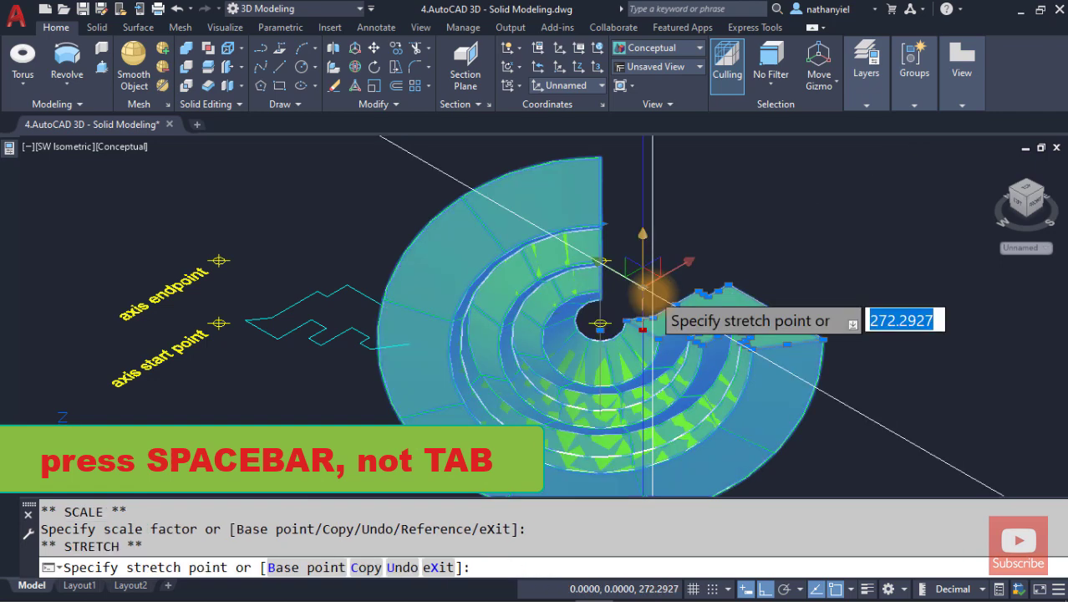
pyautogui.press('space')
pyautogui.press('space')
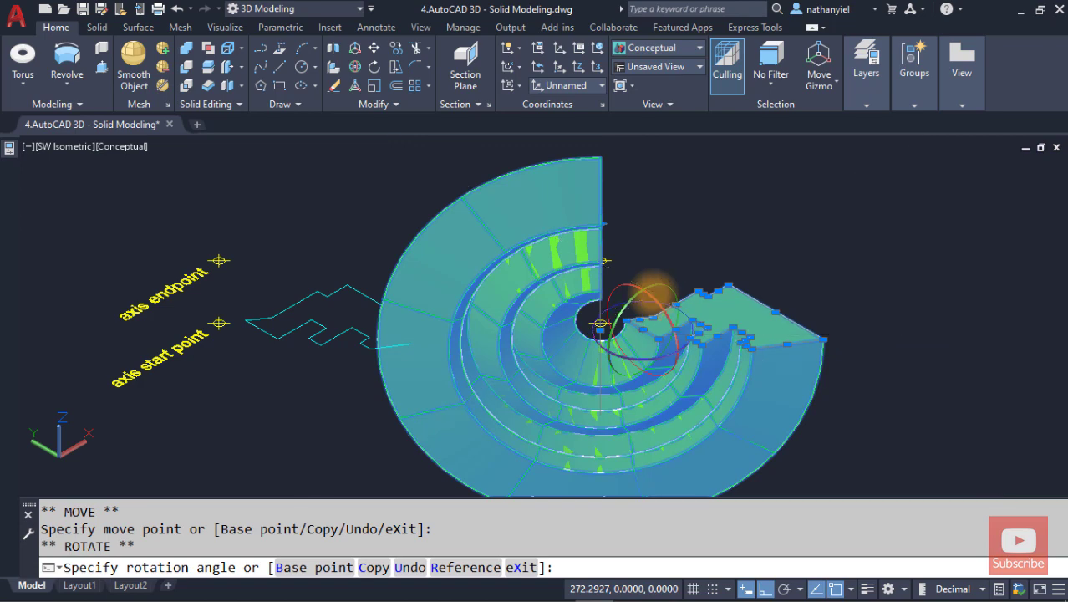
pyautogui.press('Escape')
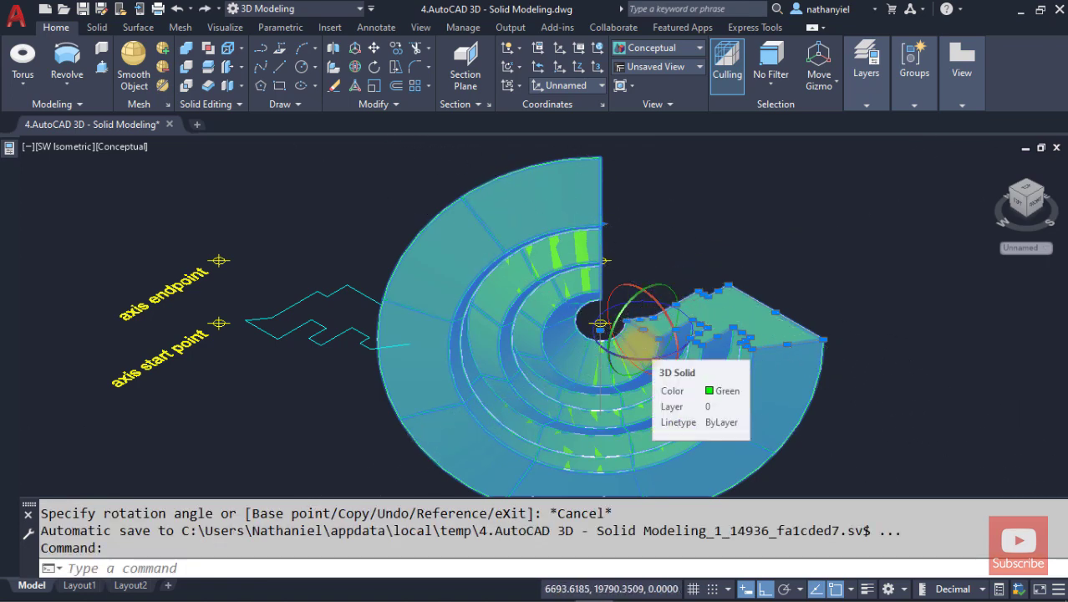
# Step: Relocate the rotate gizmo to the axis start point at the centre of the green solid's hole
pyautogui.scroll(4, 638, 344)
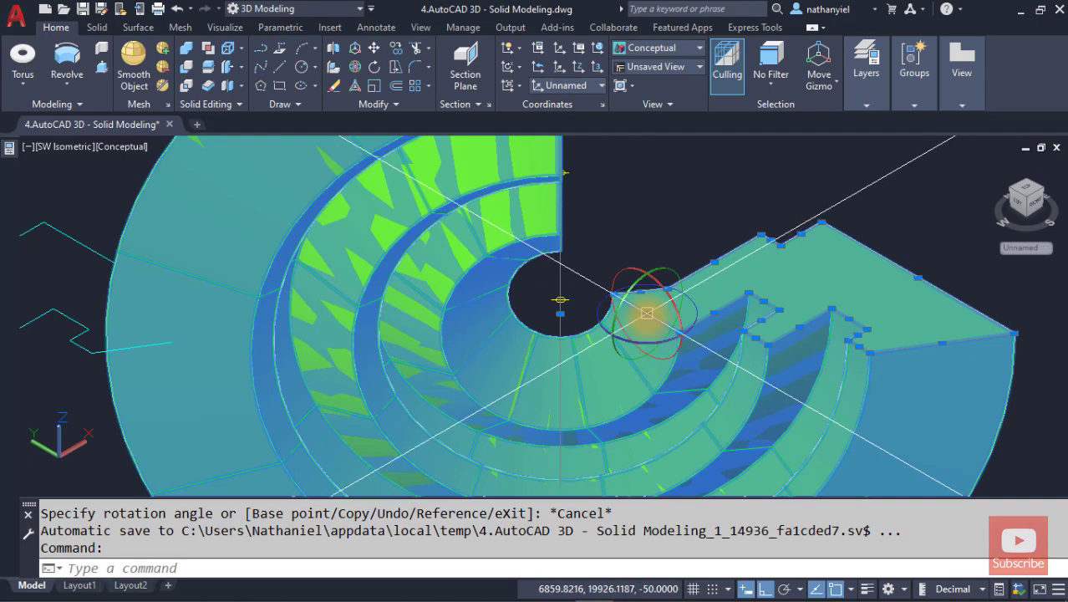
pyautogui.click(648, 313)
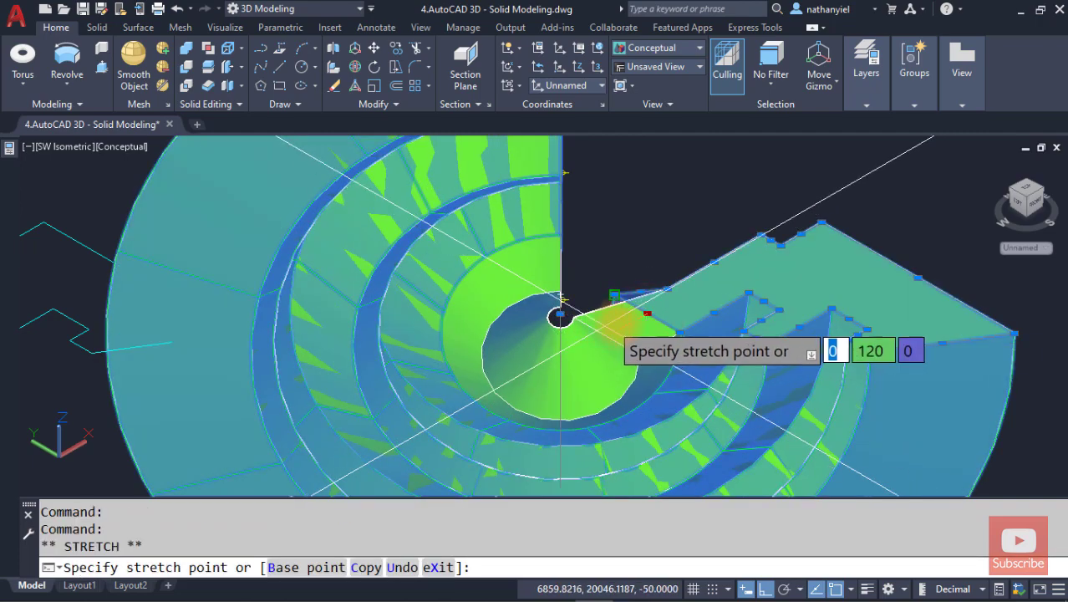
pyautogui.press('Escape')
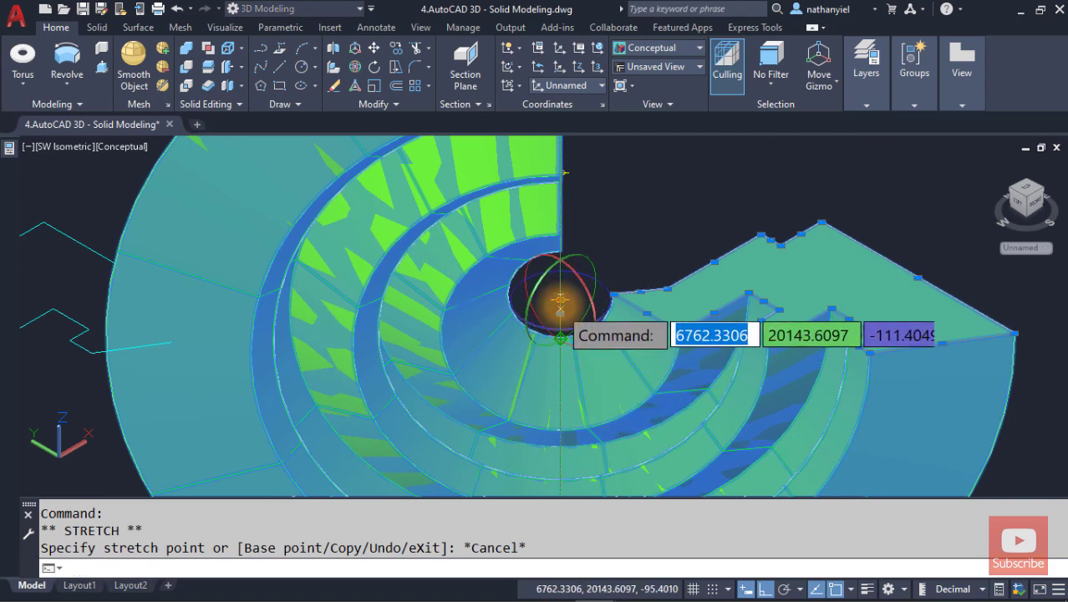
pyautogui.click(560, 300)
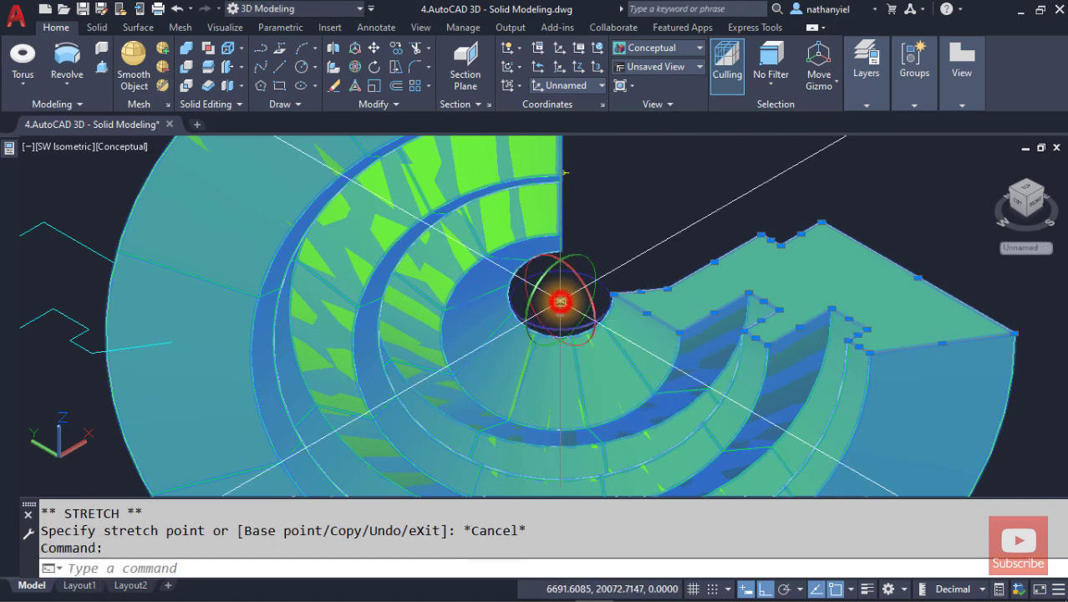
# Step: With Ortho off, rotate the green solid about 219° around the Z axis through the relocated gizmo at its axis start point
pyautogui.scroll(-2, 650, 223)
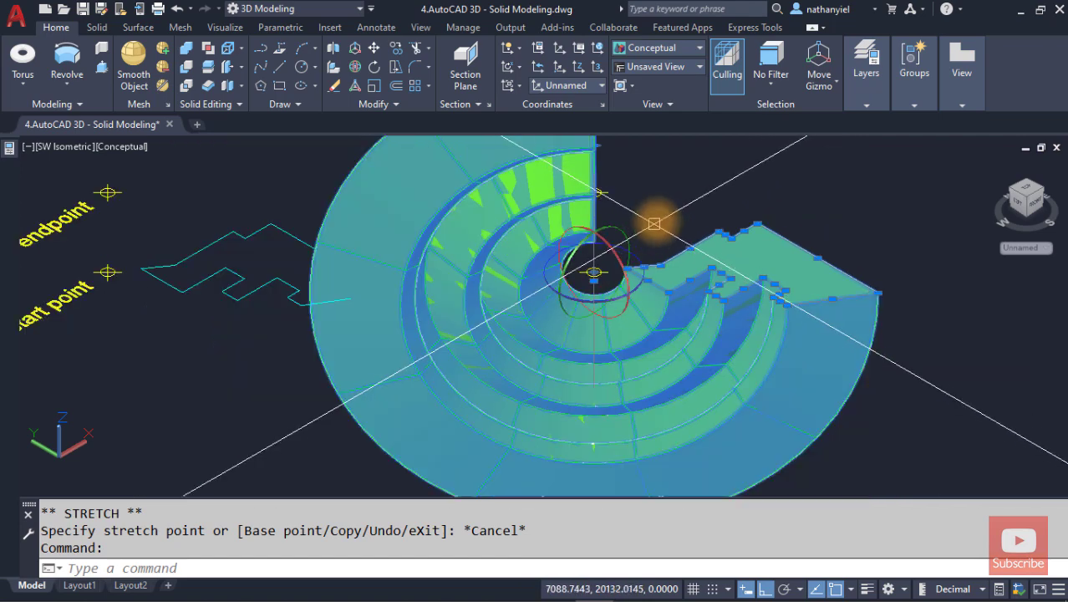
pyautogui.moveTo(655, 225); pyautogui.dragTo(667, 245, button='middle')
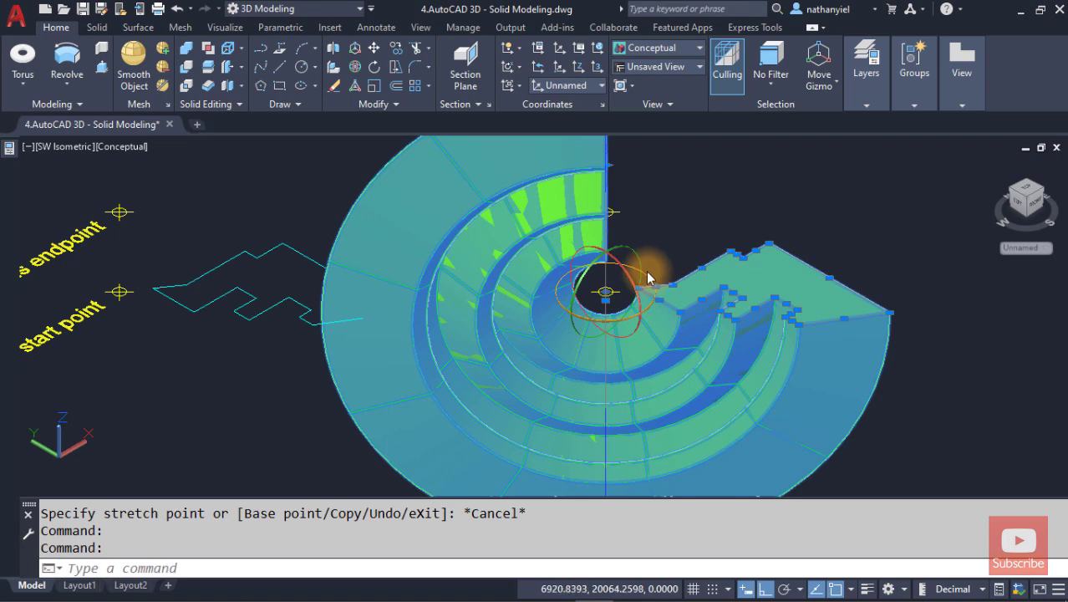
pyautogui.click(648, 277)
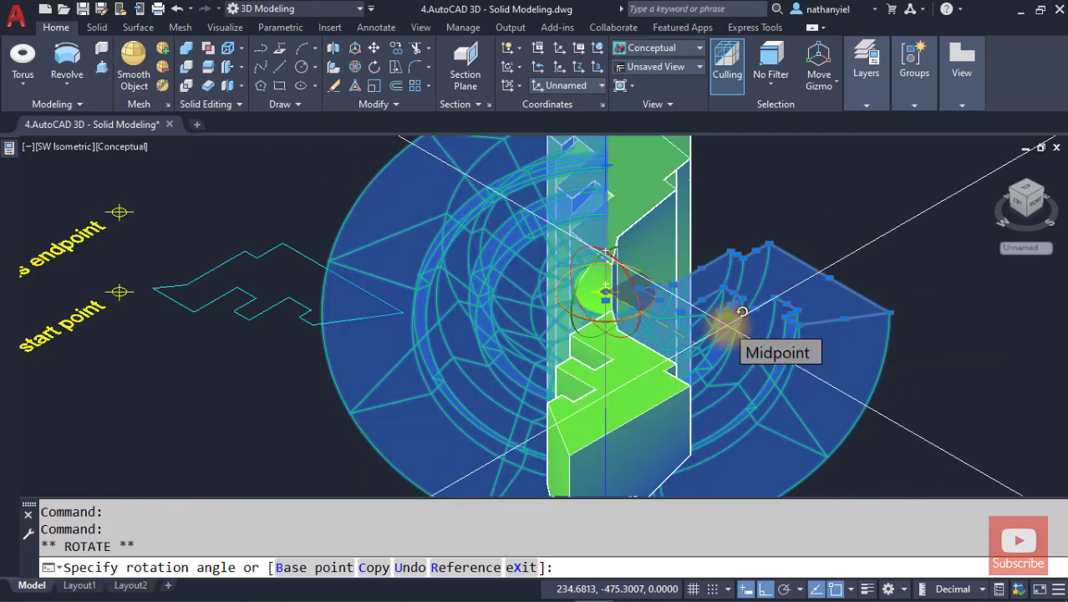
pyautogui.press('F8')
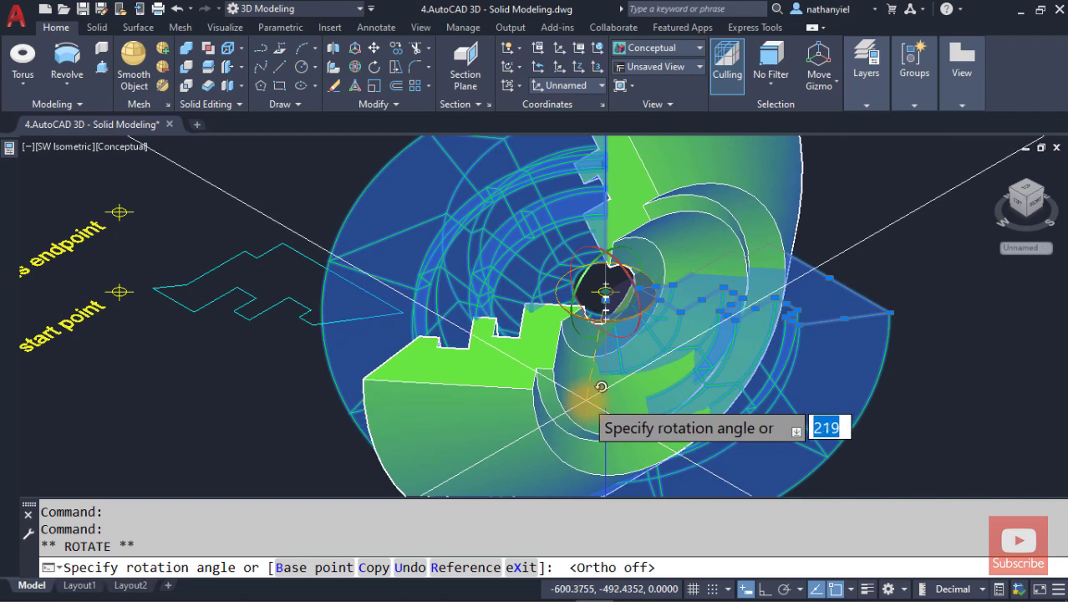
pyautogui.click(588, 398)
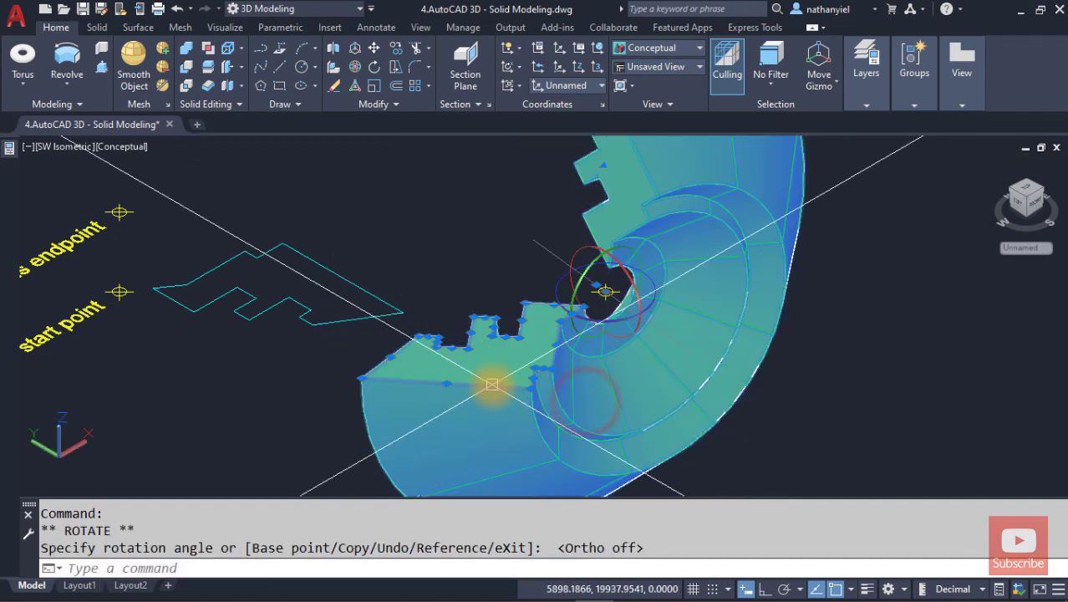
pyautogui.press('Escape')
pyautogui.scroll(-3, 493, 385)
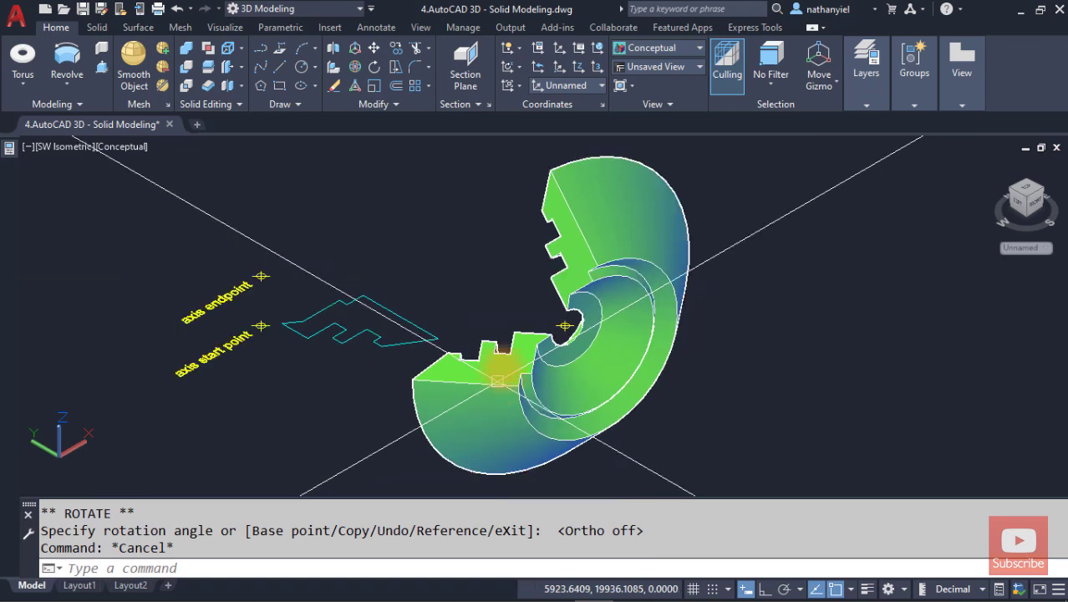
# Step: In the open-profile example, revolve the unlabelled open profile 270° about the axis running along its long straight edge
pyautogui.moveTo(503, 347); pyautogui.dragTo(545, 358, button='middle')
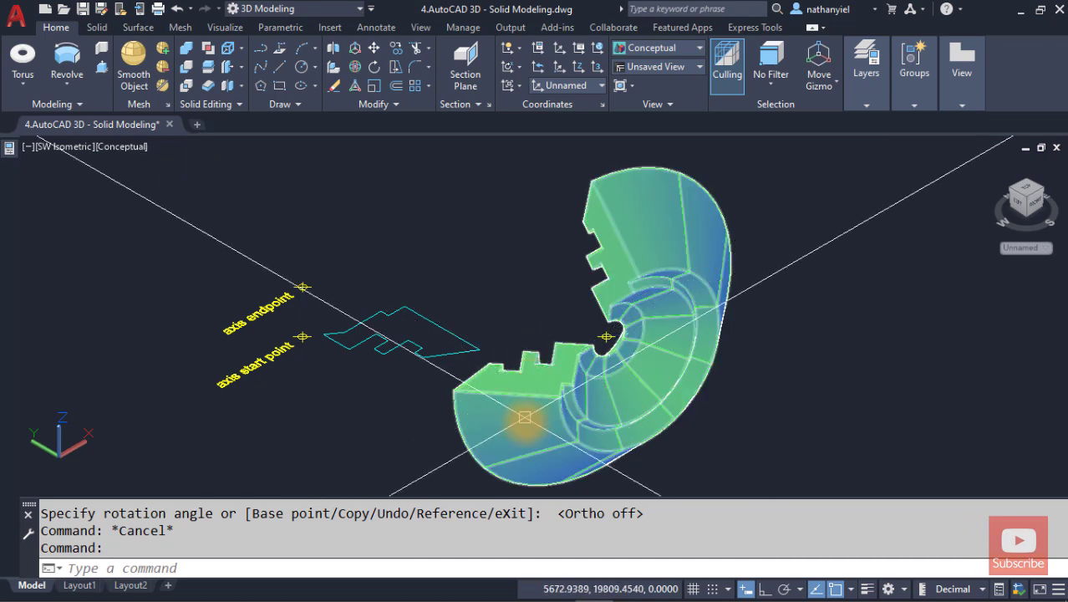
pyautogui.moveTo(508, 423)
pyautogui.mouseDown(button='middle')
pyautogui.moveTo(533, 303)
pyautogui.moveTo(518, 384)
pyautogui.moveTo(519, 275)
pyautogui.mouseUp(button='middle')
pyautogui.moveTo(534, 440); pyautogui.dragTo(512, 251, button='middle')
pyautogui.press('Escape')
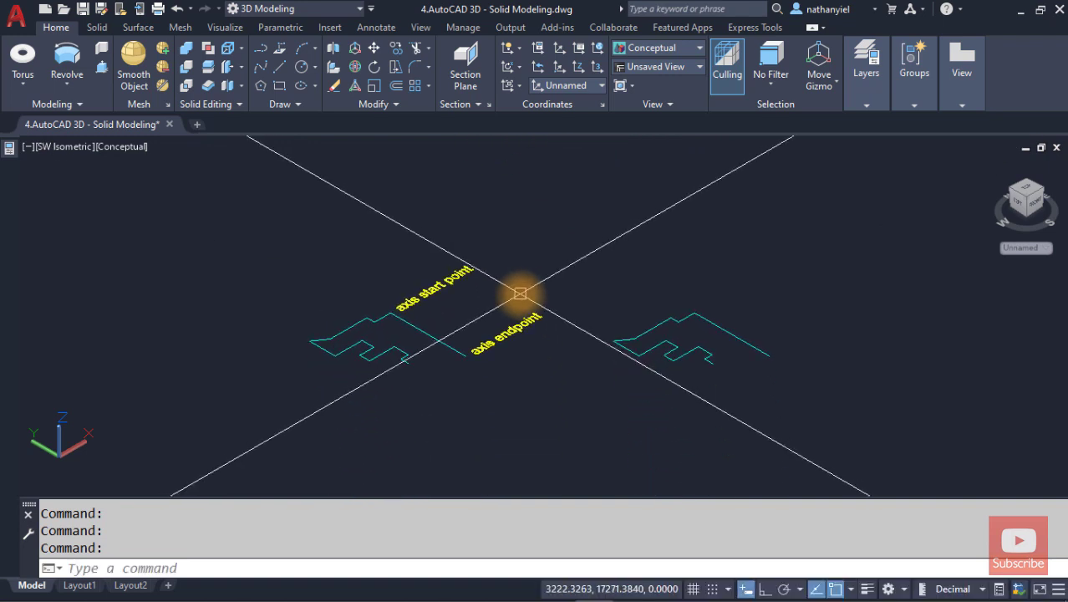
pyautogui.scroll(2, 543, 347)
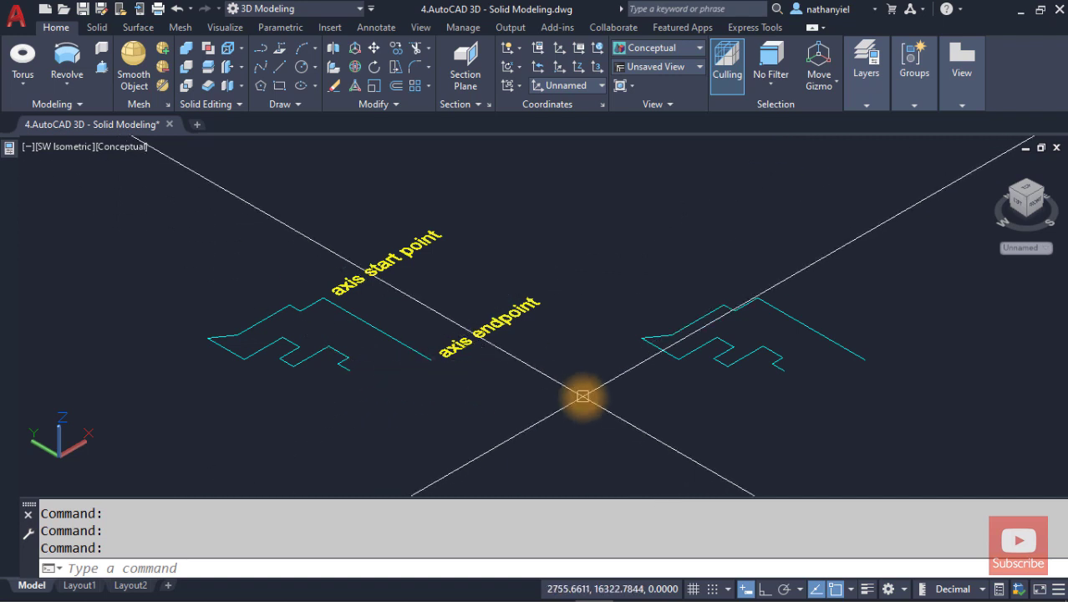
pyautogui.write('rev')
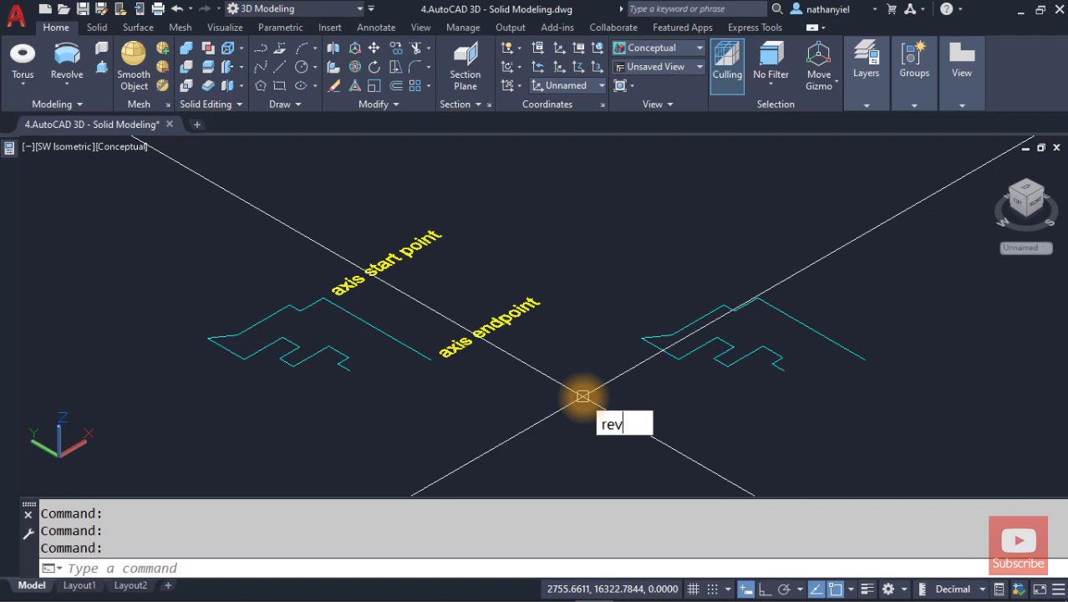
pyautogui.press('Return')
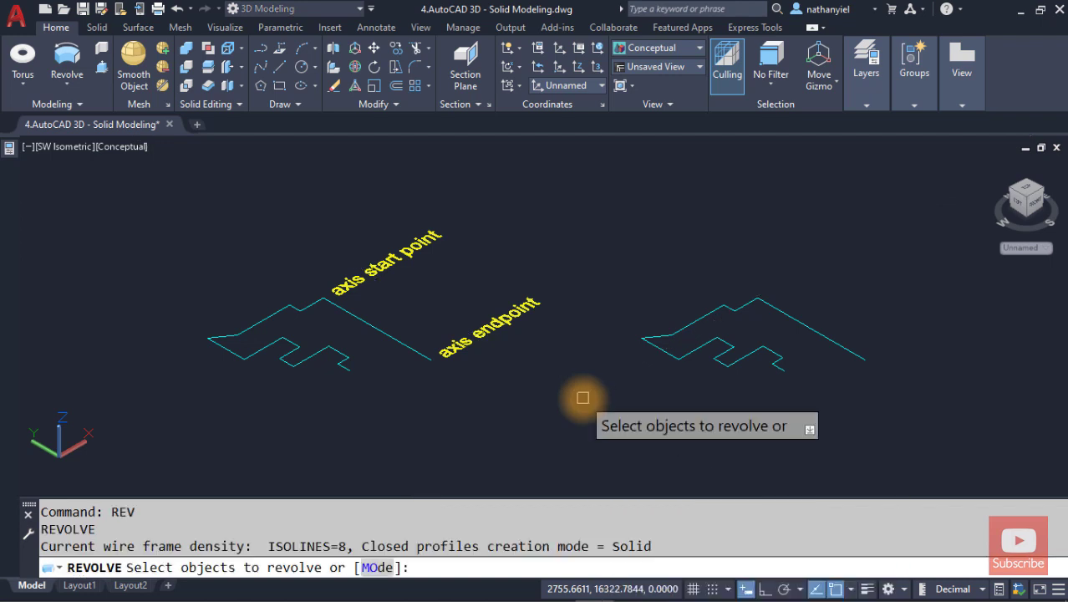
pyautogui.click(779, 306)
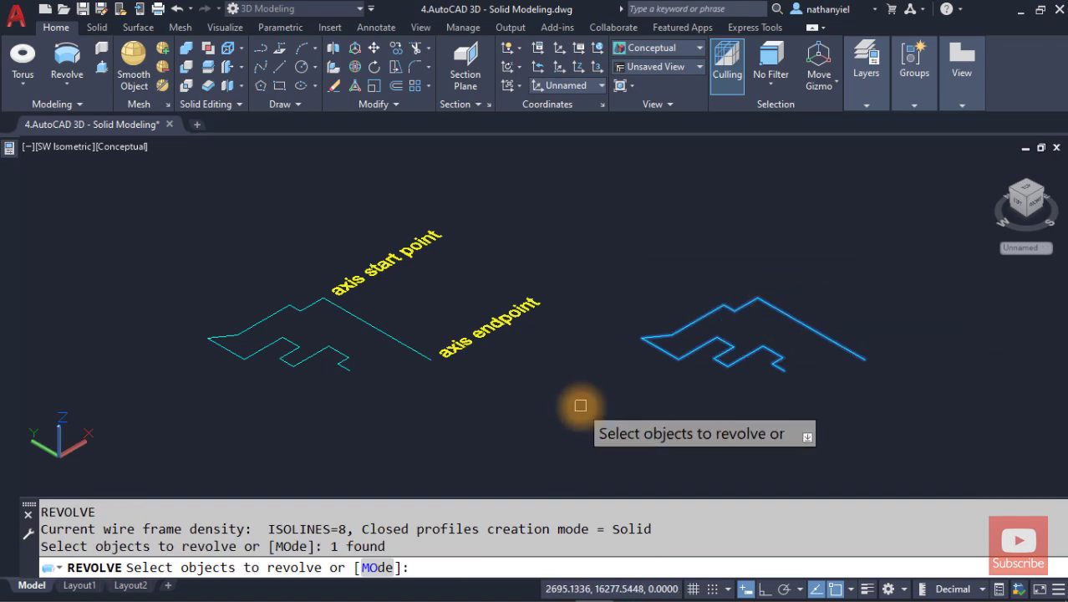
pyautogui.press('Return')
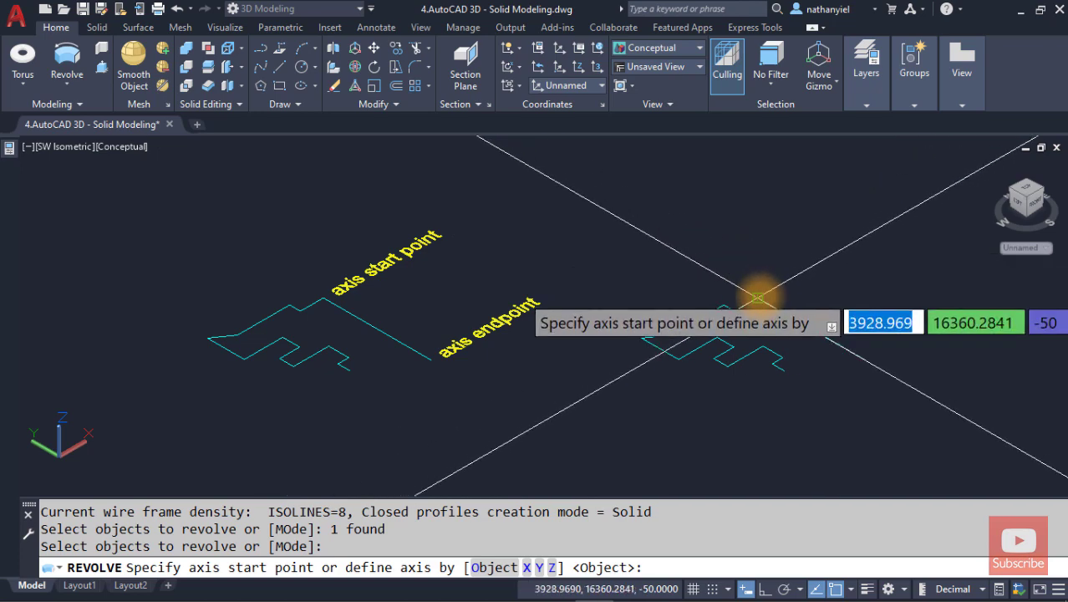
pyautogui.click(757, 298)
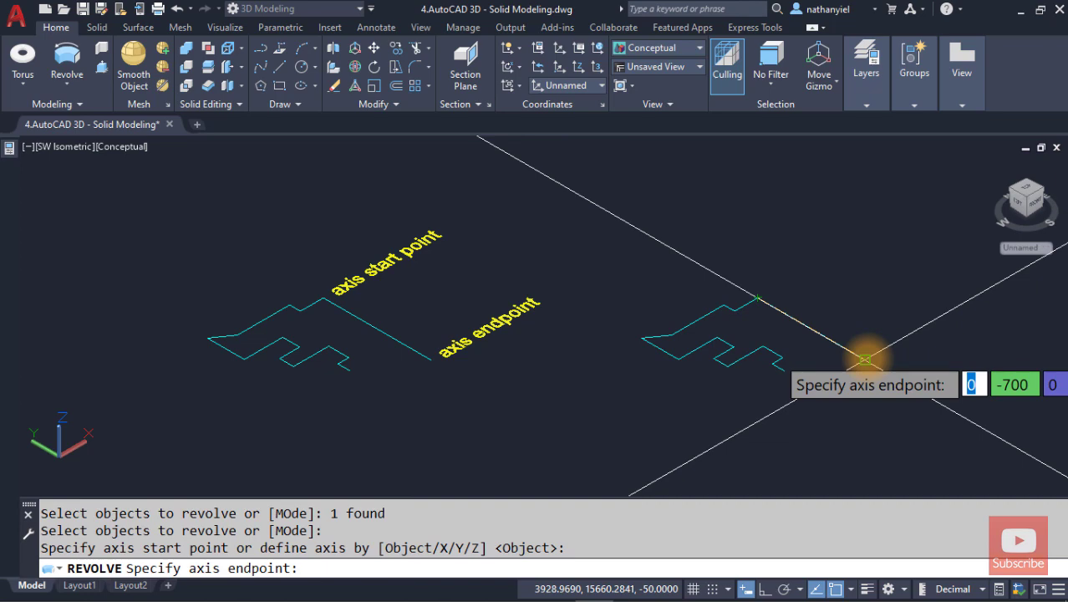
pyautogui.click(865, 358)
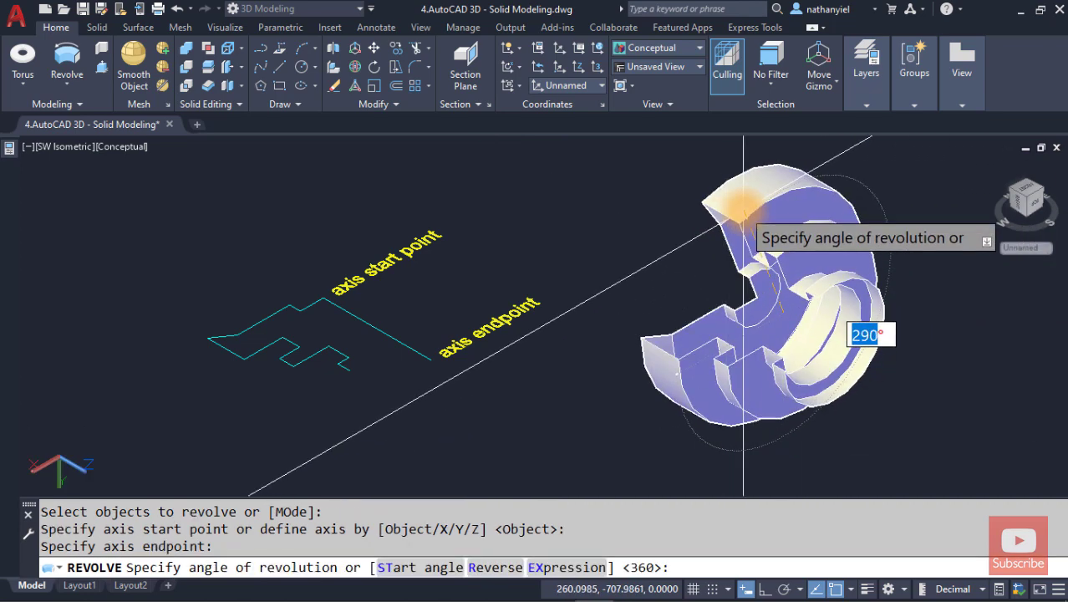
pyautogui.write('270')
pyautogui.press('Return')
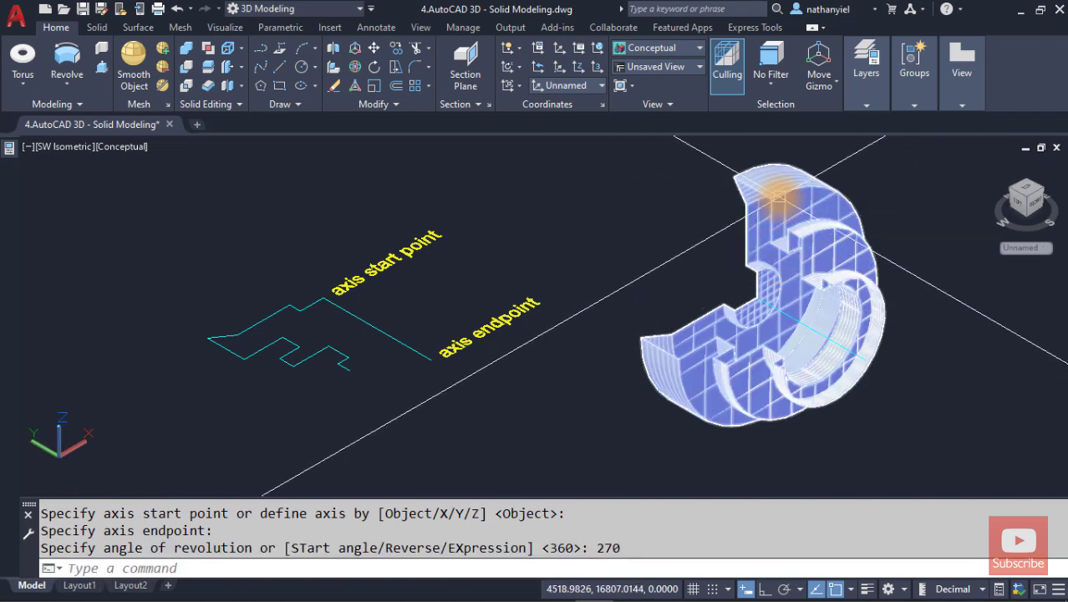
# Step: Set the colour of the new 270° revolved surface to Cyan
pyautogui.click(779, 198)
pyautogui.moveTo(11, 153)
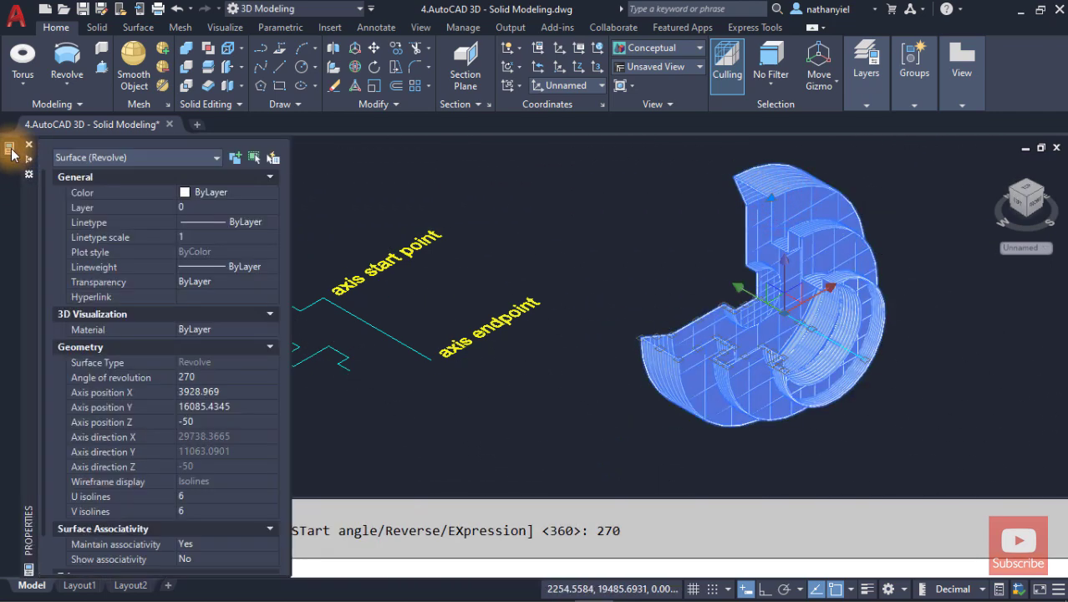
pyautogui.click(216, 193)
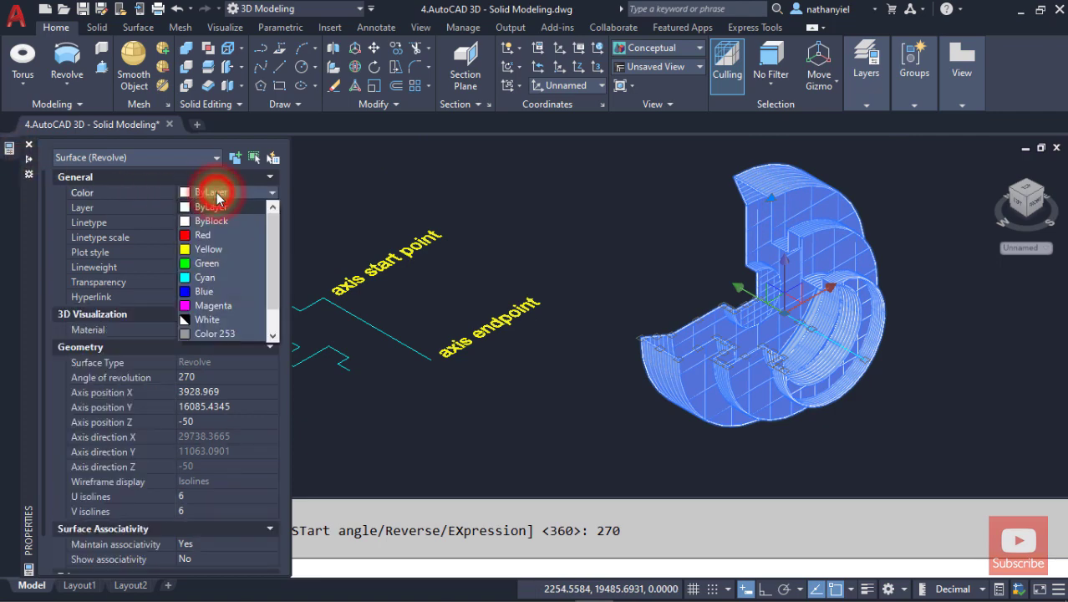
pyautogui.click(219, 278)
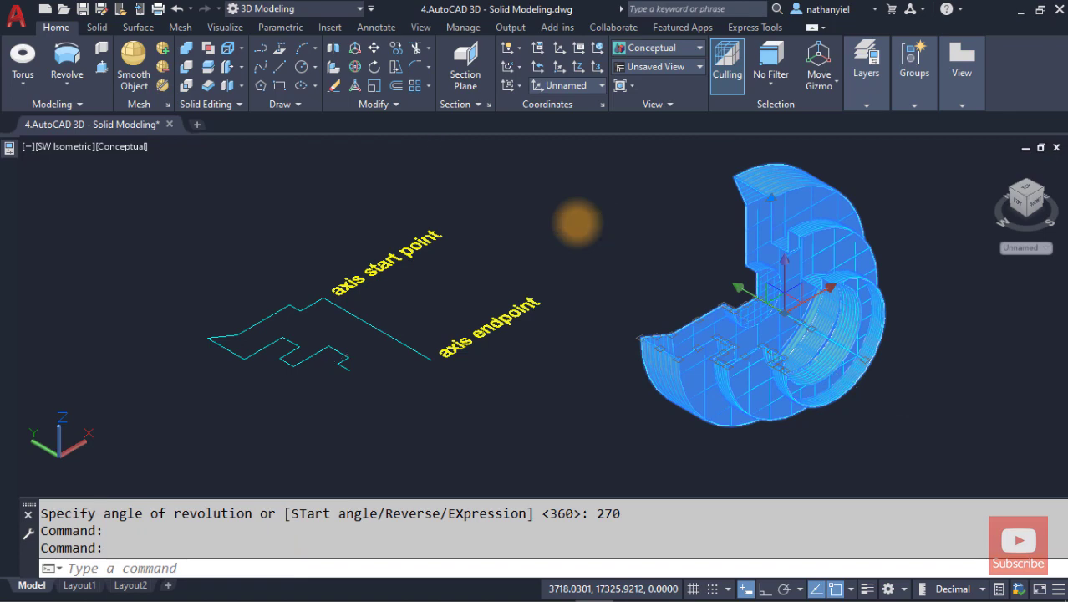
pyautogui.press('Escape')
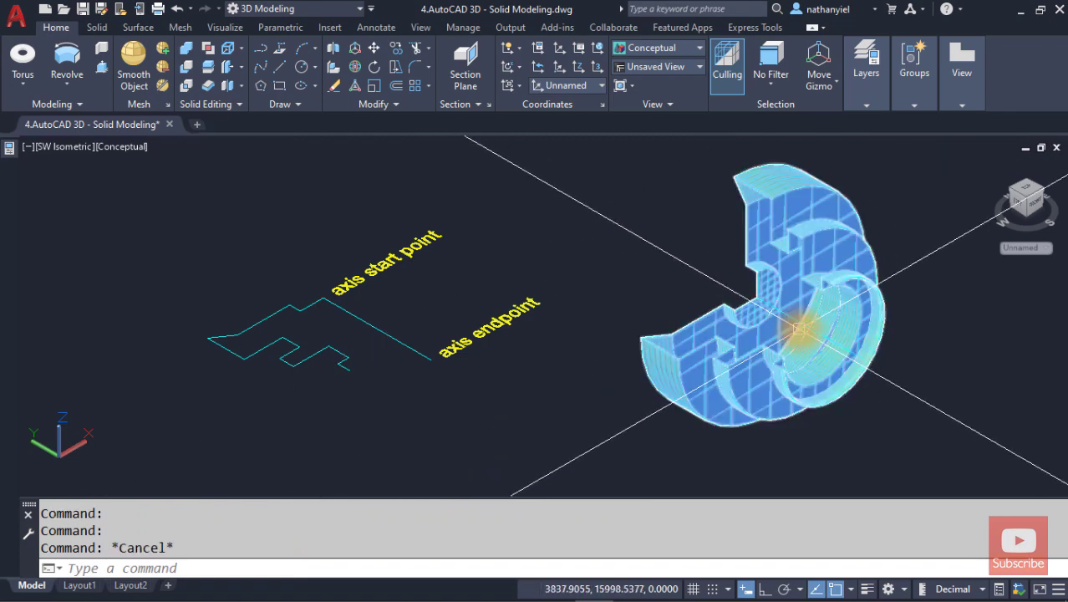
# Step: Examine up close the thin-walled interior of the cyan surface revolved from the open profile
pyautogui.moveTo(796, 346); pyautogui.dragTo(672, 344, button='middle')
pyautogui.scroll(3, 719, 330)
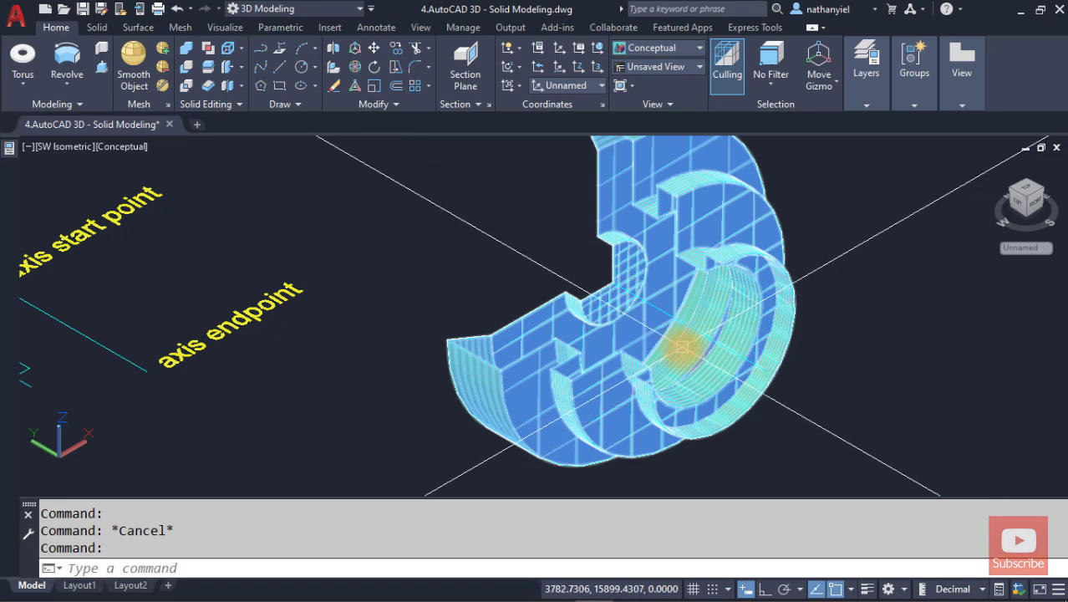
pyautogui.scroll(-2, 679, 343)
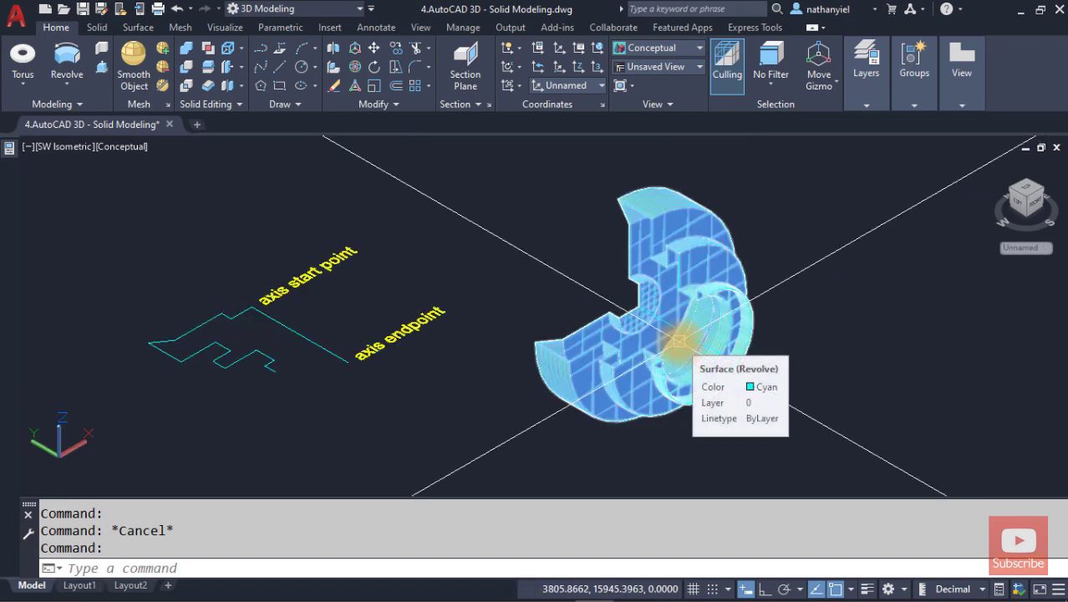
pyautogui.scroll(2, 679, 341)
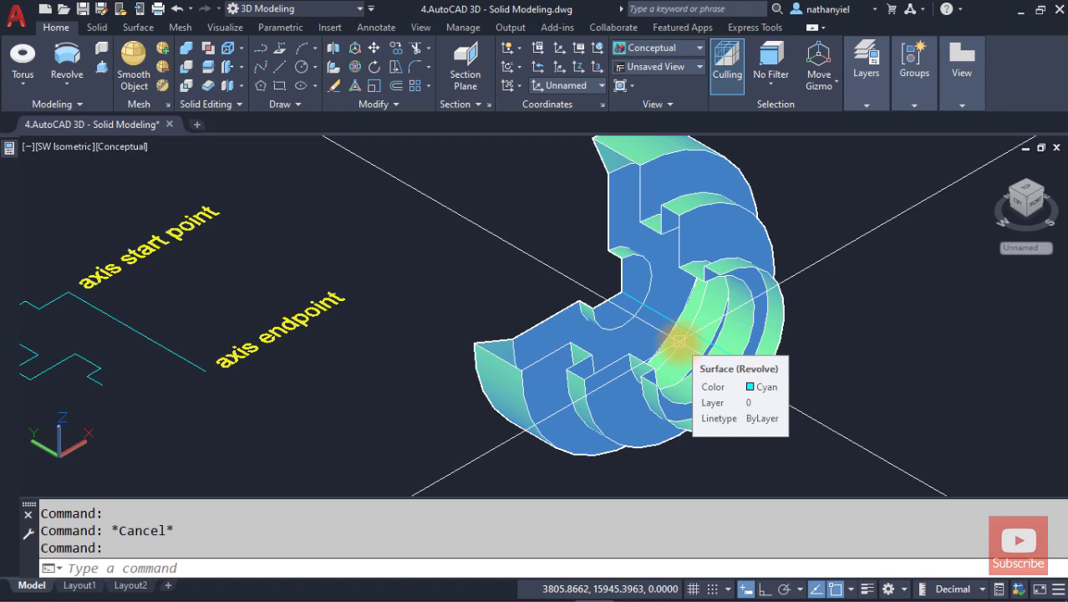
pyautogui.click(678, 341)
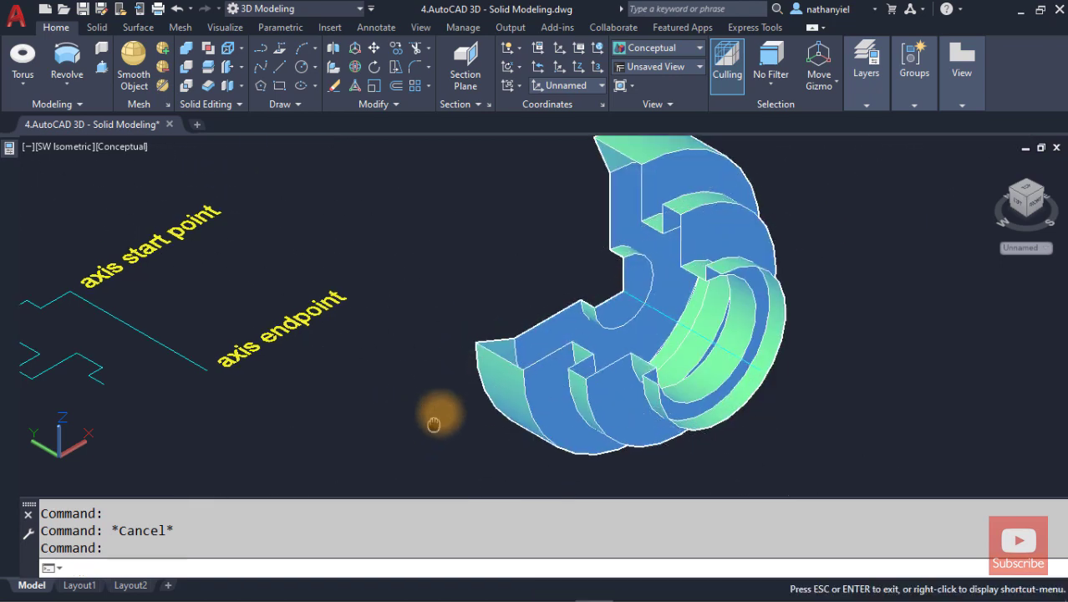
# Step: Bring up the SHELL example boxes and change the visual style to Shaded with edges
pyautogui.moveTo(436, 417); pyautogui.dragTo(467, 232, button='middle')
pyautogui.scroll(-5, 448, 265)
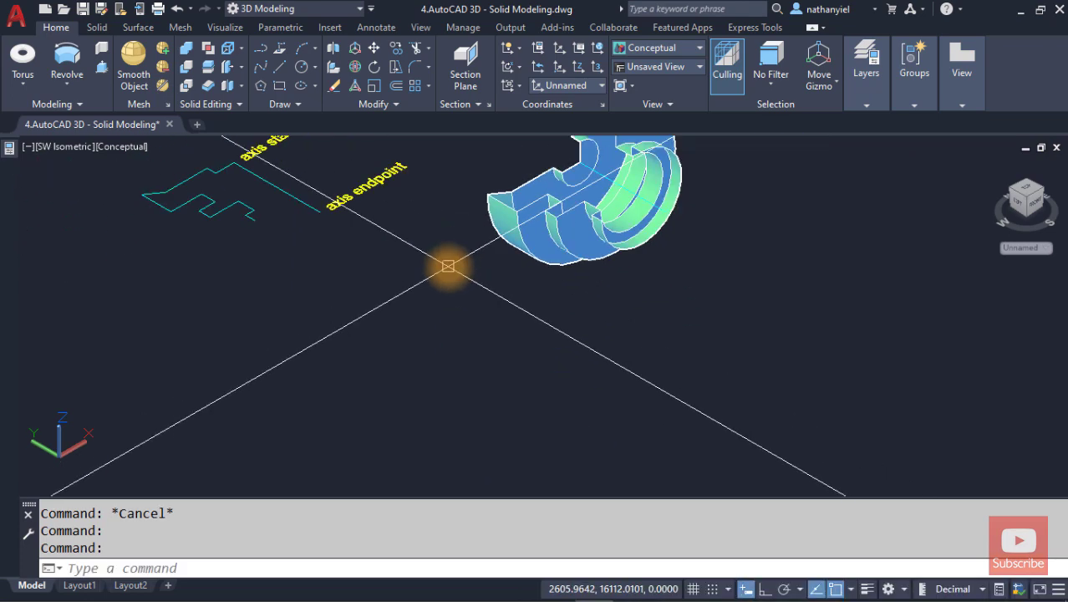
pyautogui.scroll(-2, 443, 242)
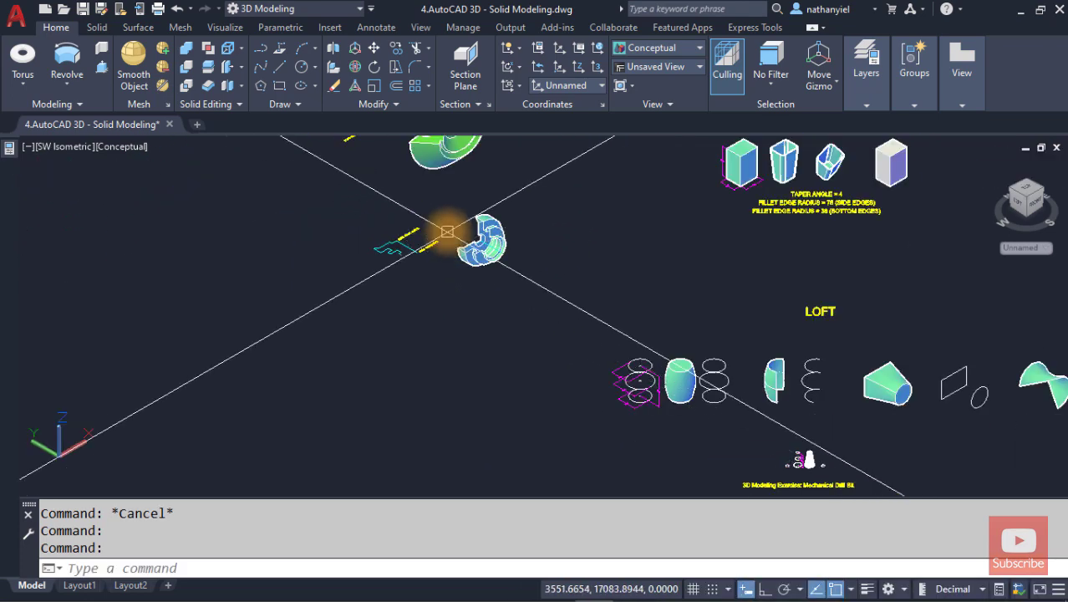
pyautogui.moveTo(441, 234); pyautogui.dragTo(417, 381, button='middle')
pyautogui.moveTo(570, 291); pyautogui.dragTo(433, 388, button='middle')
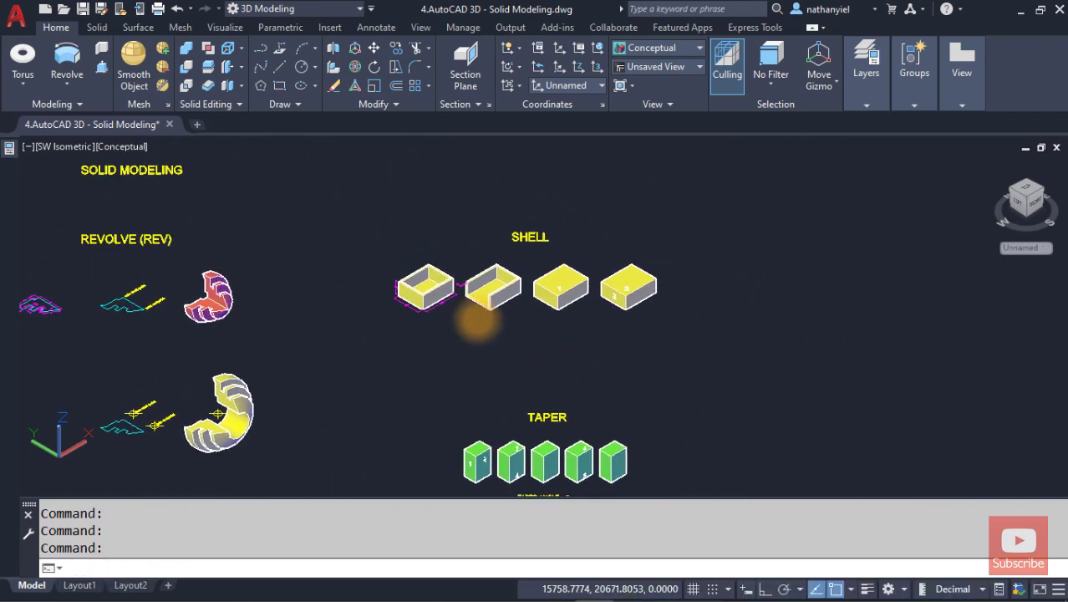
pyautogui.scroll(3, 526, 239)
pyautogui.scroll(2, 529, 252)
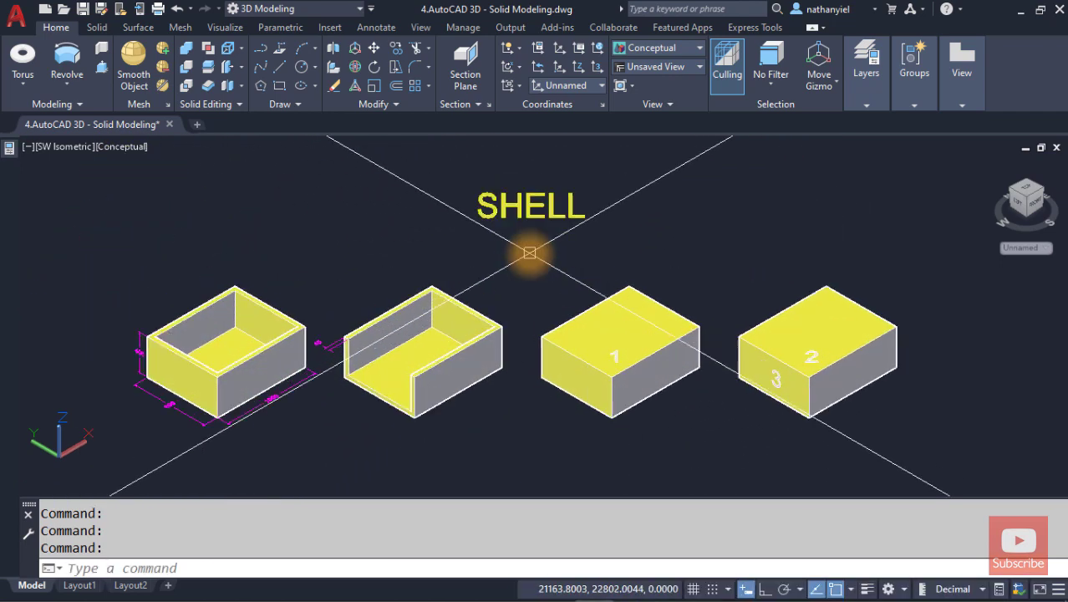
pyautogui.moveTo(529, 249); pyautogui.dragTo(536, 274, button='middle')
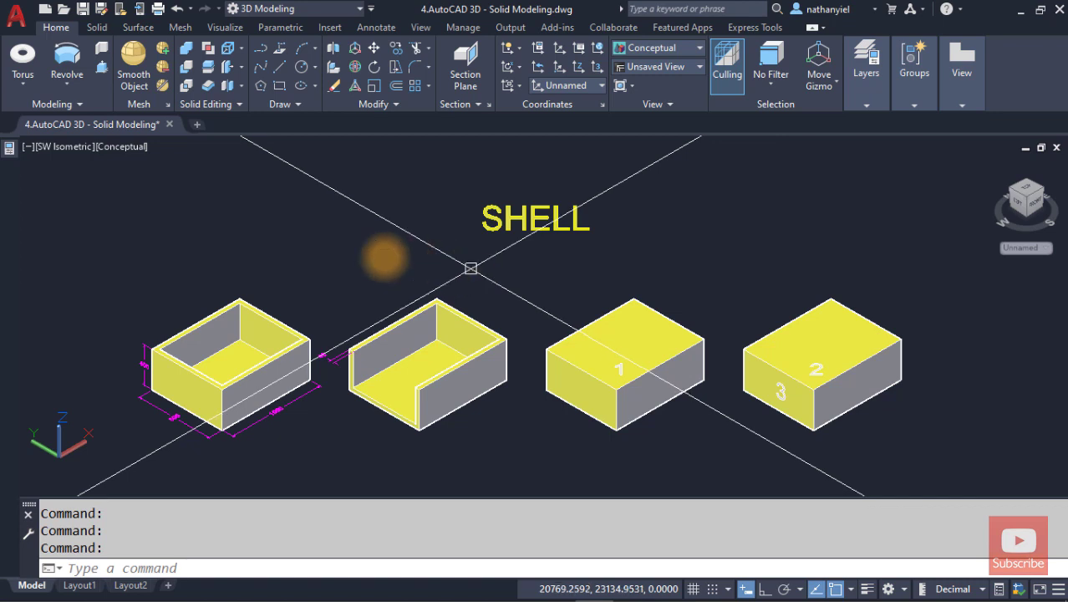
pyautogui.click(117, 151)
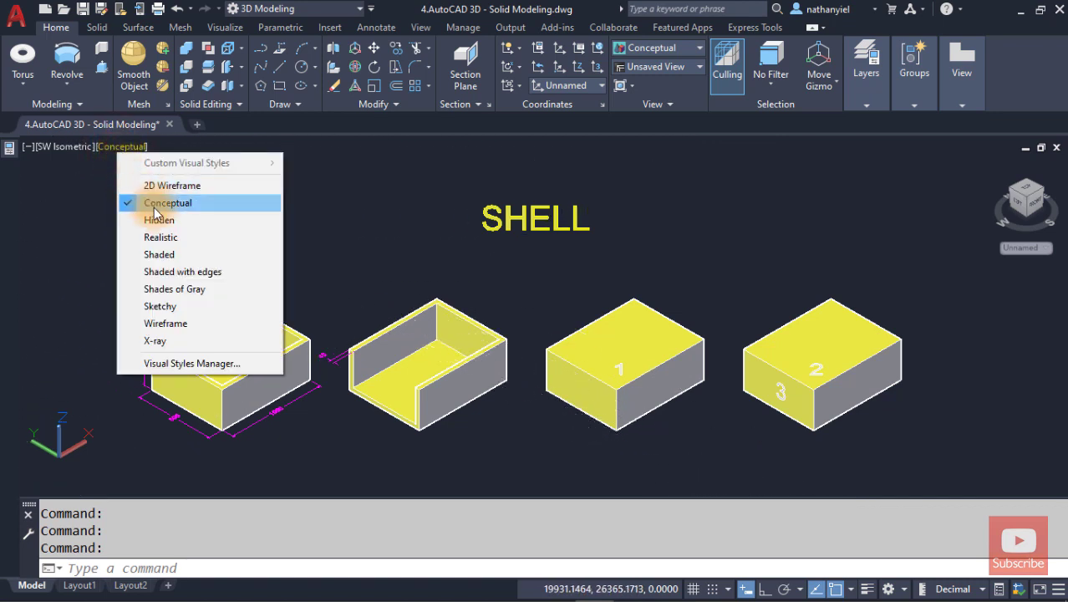
pyautogui.click(175, 272)
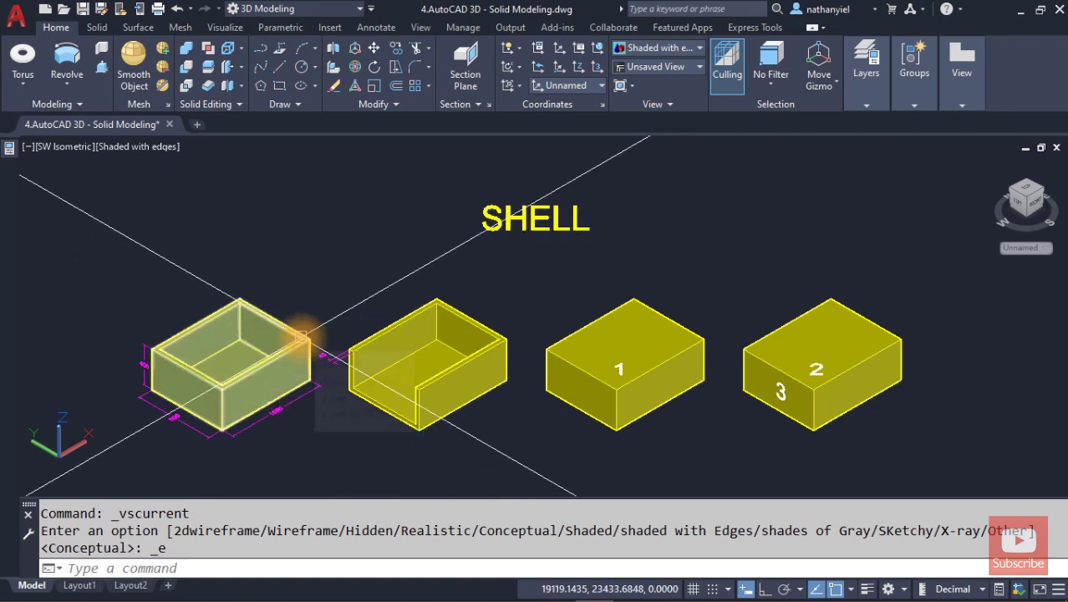
# Step: Highlight the two finished shelled boxes, clear the selection, and examine their length, width, height and wall thickness dimensions
pyautogui.click(298, 373)
pyautogui.click(417, 309)
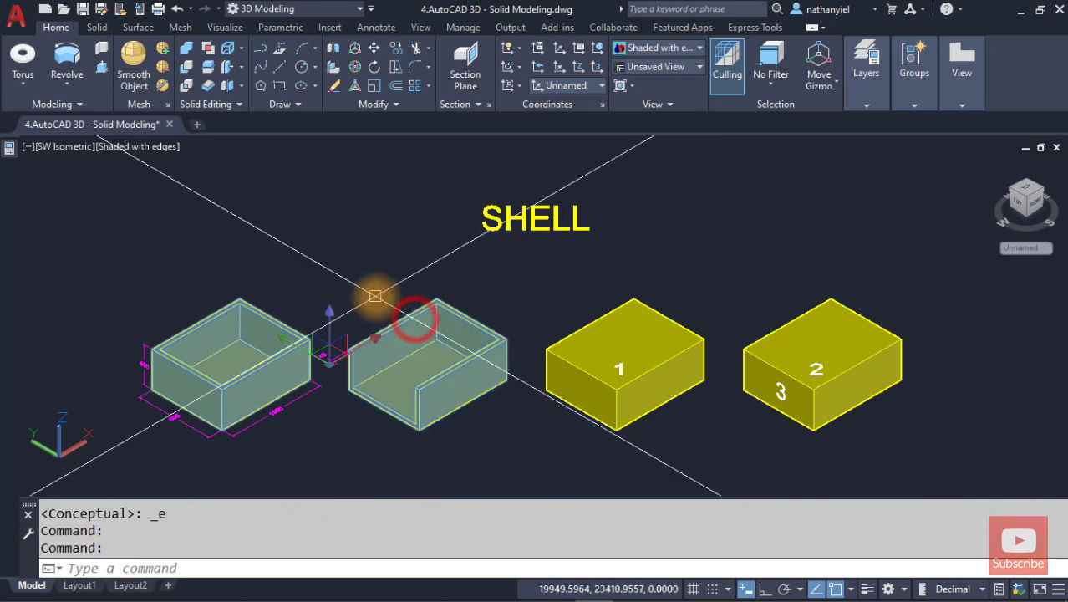
pyautogui.press('Escape')
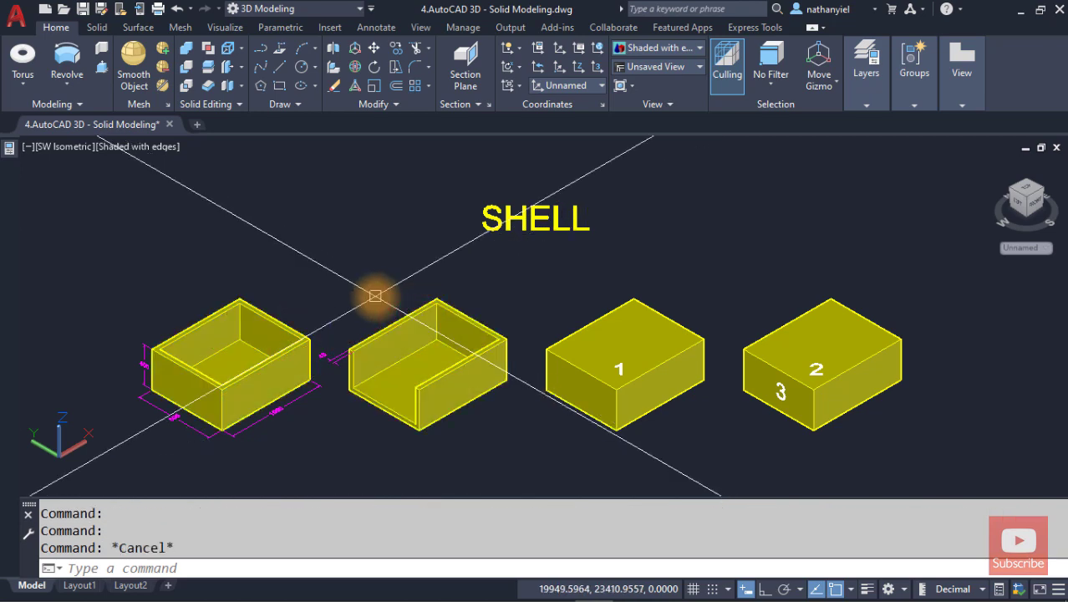
pyautogui.scroll(2, 205, 416)
pyautogui.scroll(1, 205, 416)
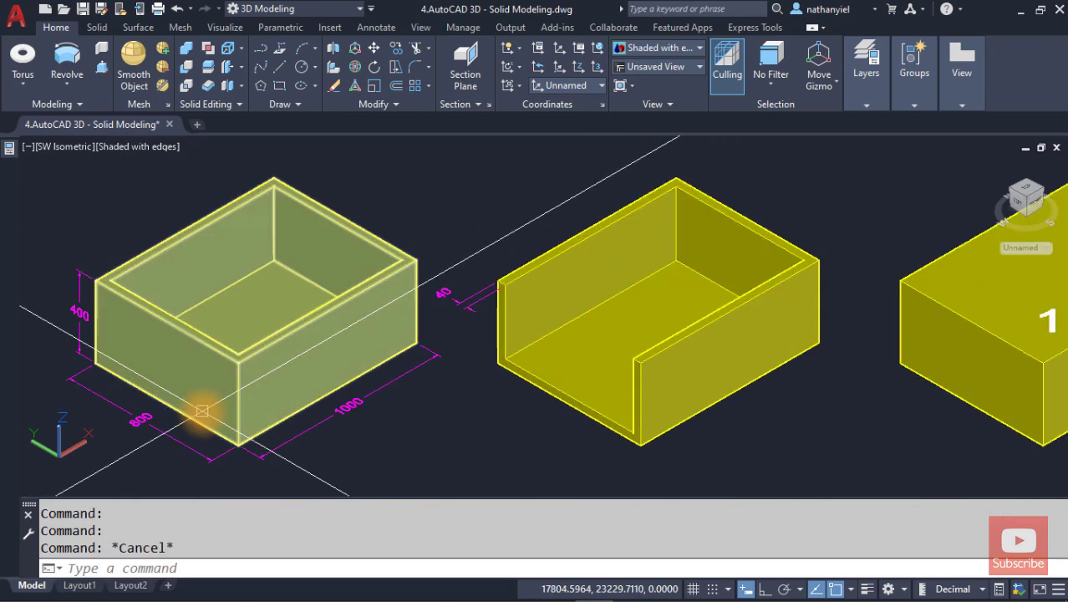
pyautogui.moveTo(202, 410); pyautogui.dragTo(246, 389, button='middle')
pyautogui.scroll(2, 158, 357)
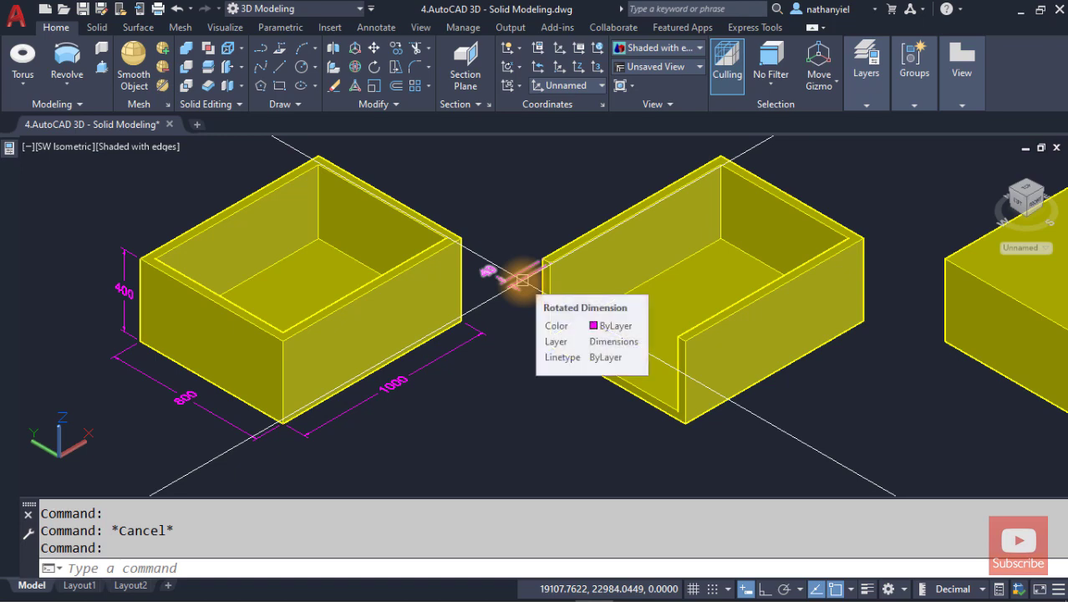
# Step: Shell the solid box labelled 1 with the SOLIDEDIT Body Shell option, removing its top face and using an offset distance of 40
pyautogui.scroll(-2, 556, 338)
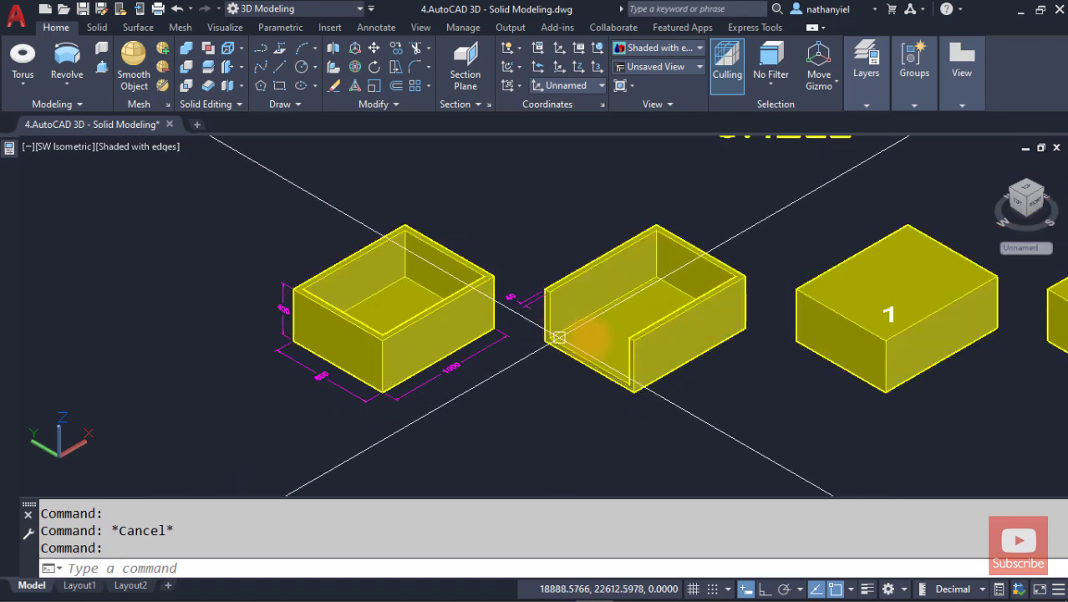
pyautogui.moveTo(624, 333); pyautogui.dragTo(400, 358, button='middle')
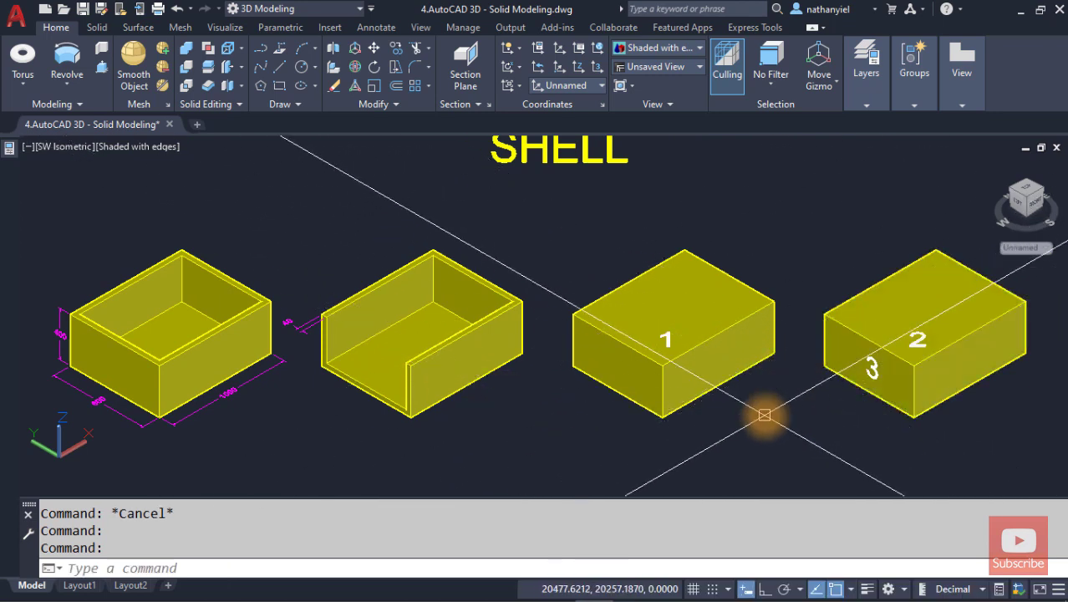
pyautogui.moveTo(765, 415); pyautogui.dragTo(741, 417, button='middle')
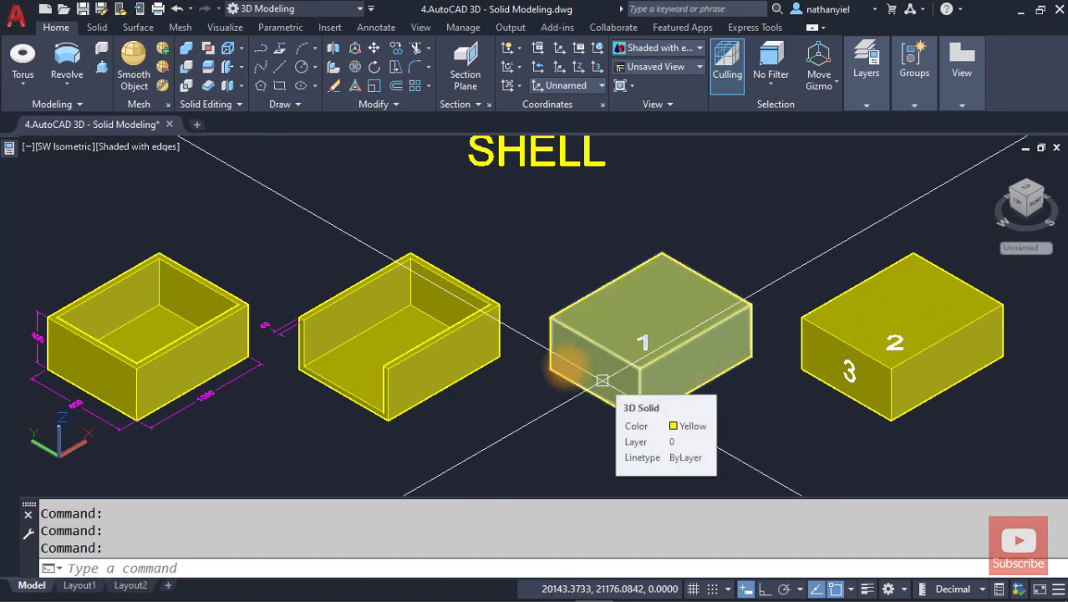
pyautogui.click(242, 87)
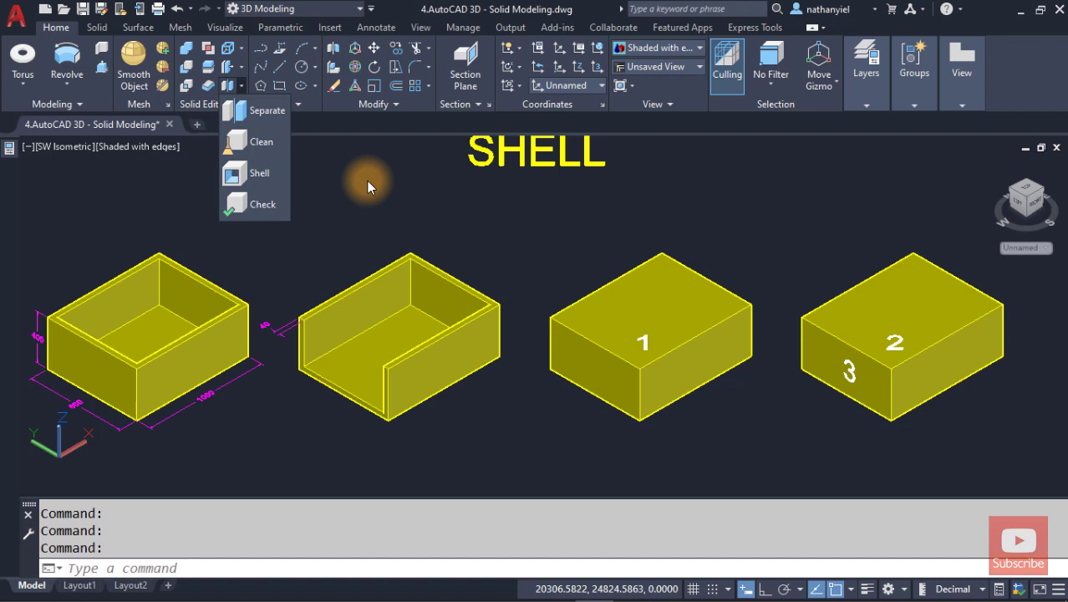
pyautogui.click(334, 215)
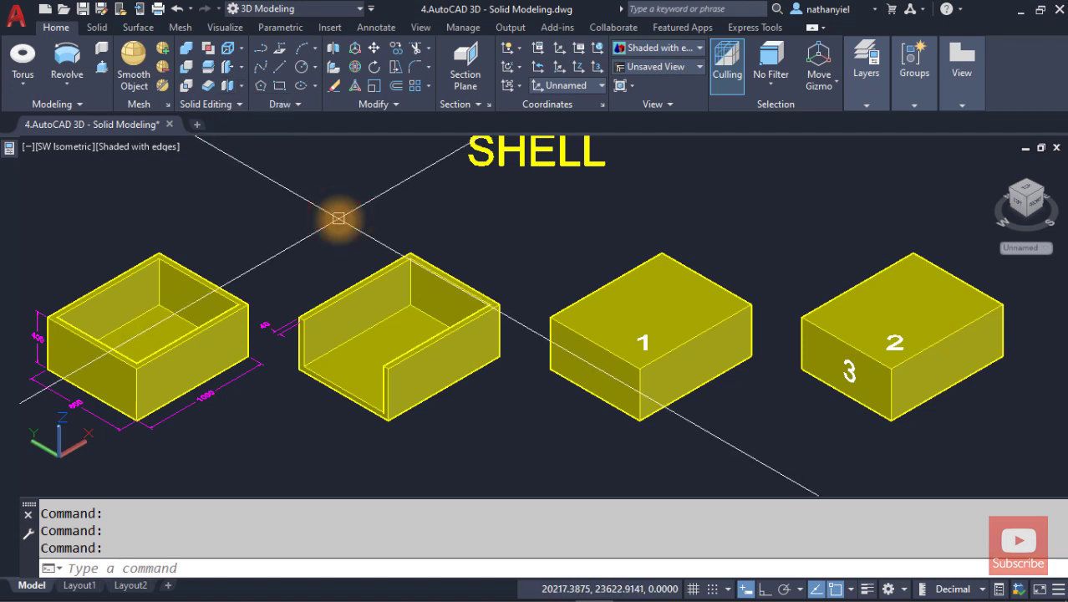
pyautogui.write('SOLIDFILL')
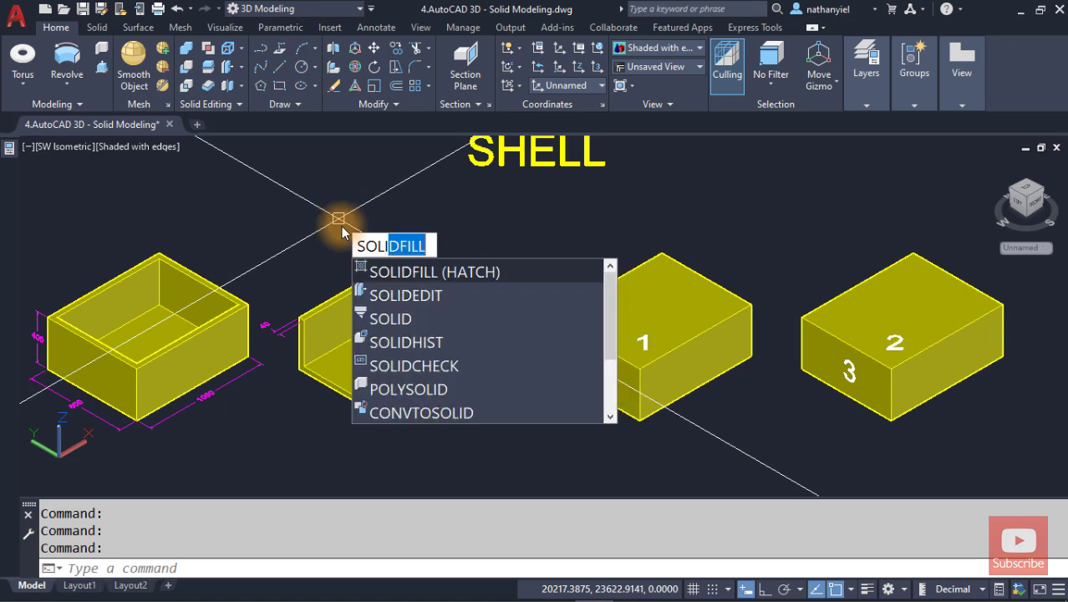
pyautogui.click(424, 298)
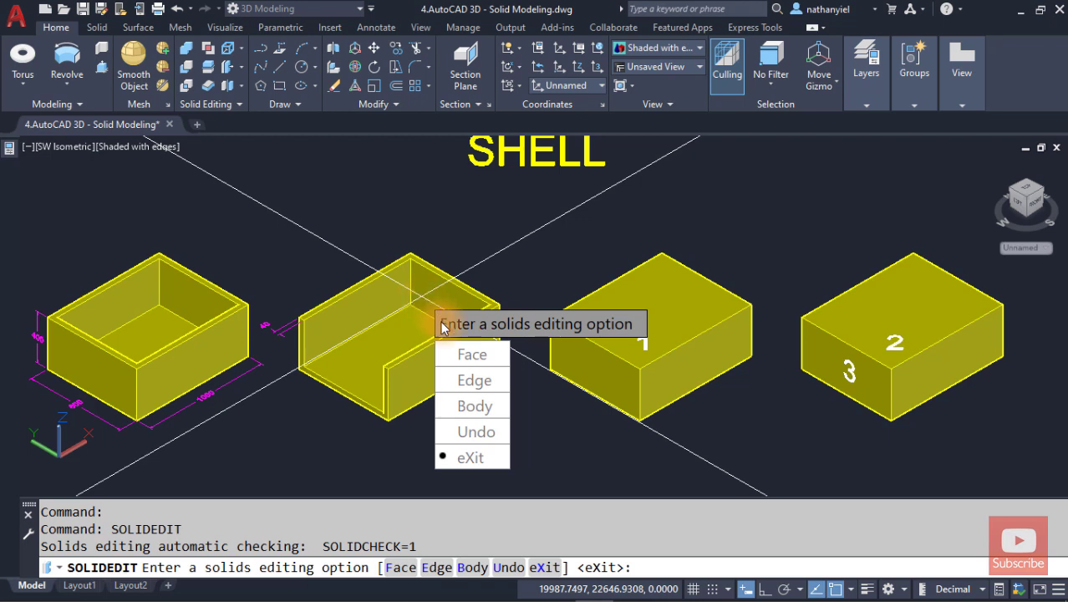
pyautogui.click(467, 408)
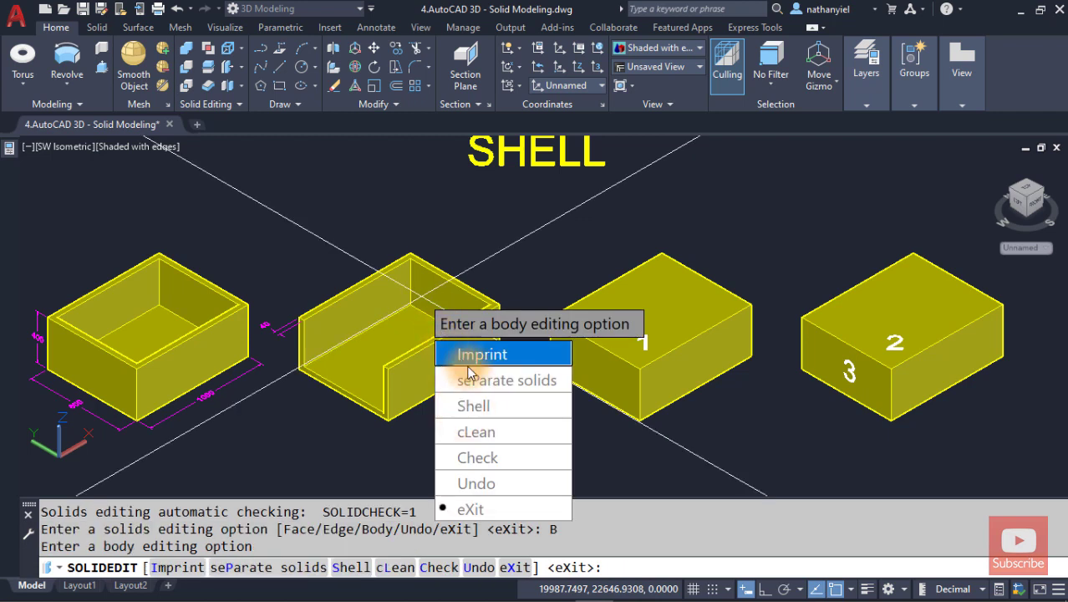
pyautogui.click(512, 407)
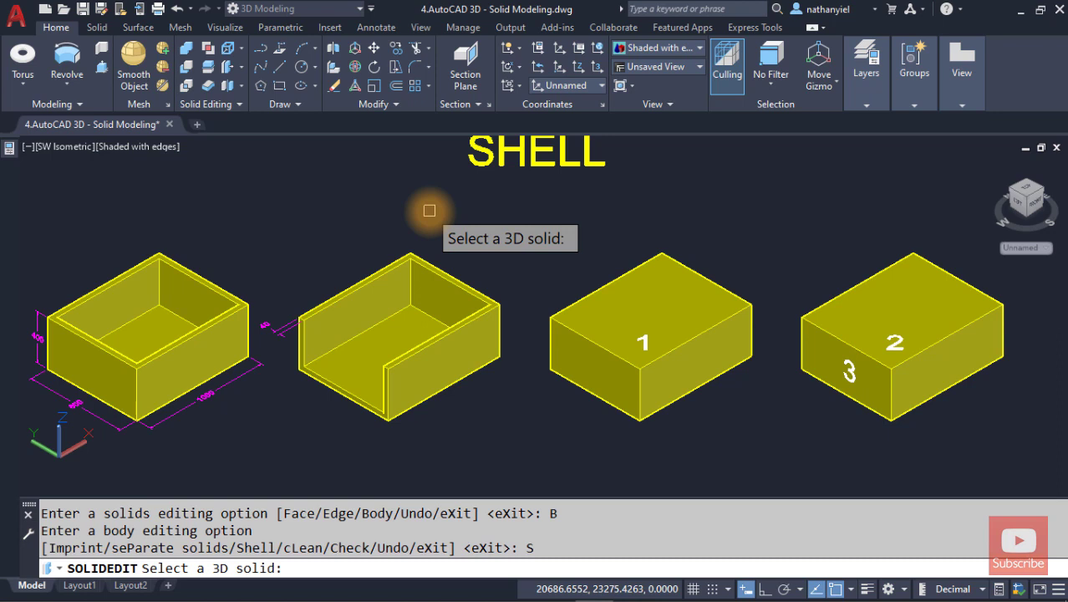
pyautogui.click(620, 275)
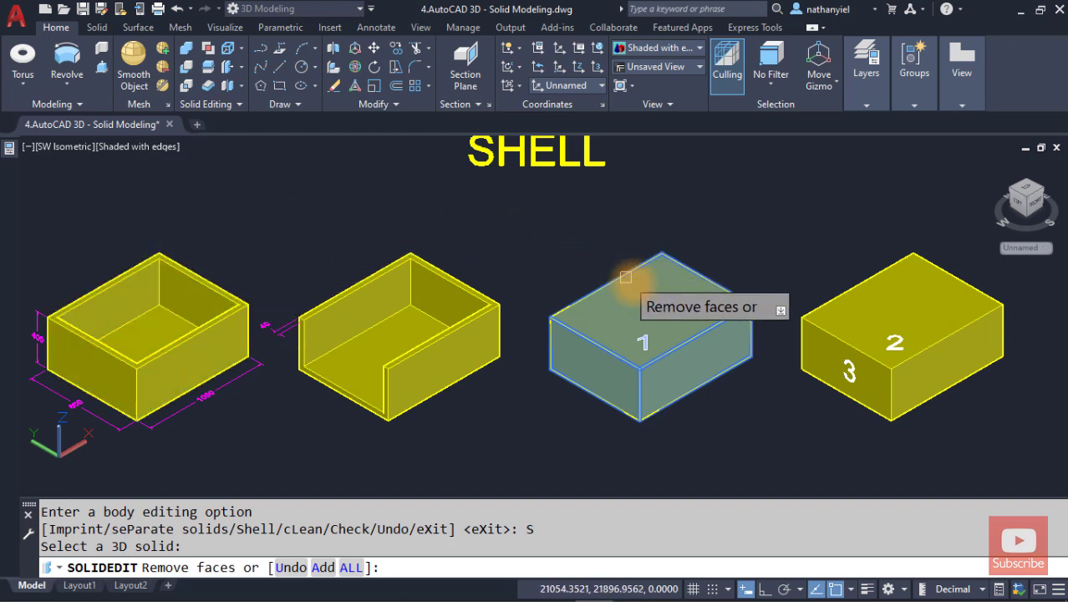
pyautogui.click(658, 339)
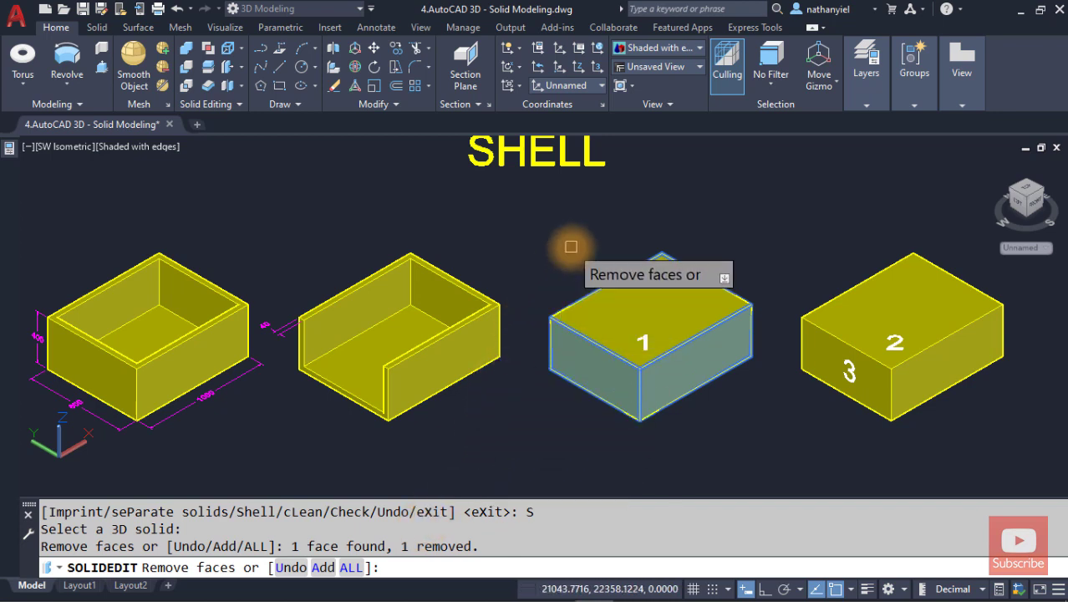
pyautogui.press('Return')
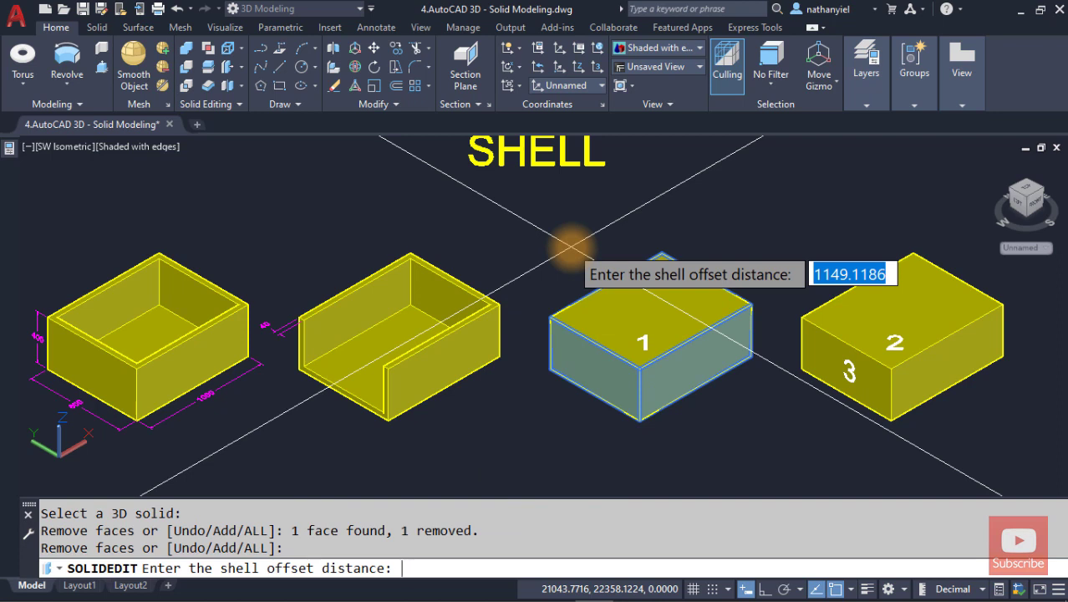
pyautogui.write('40')
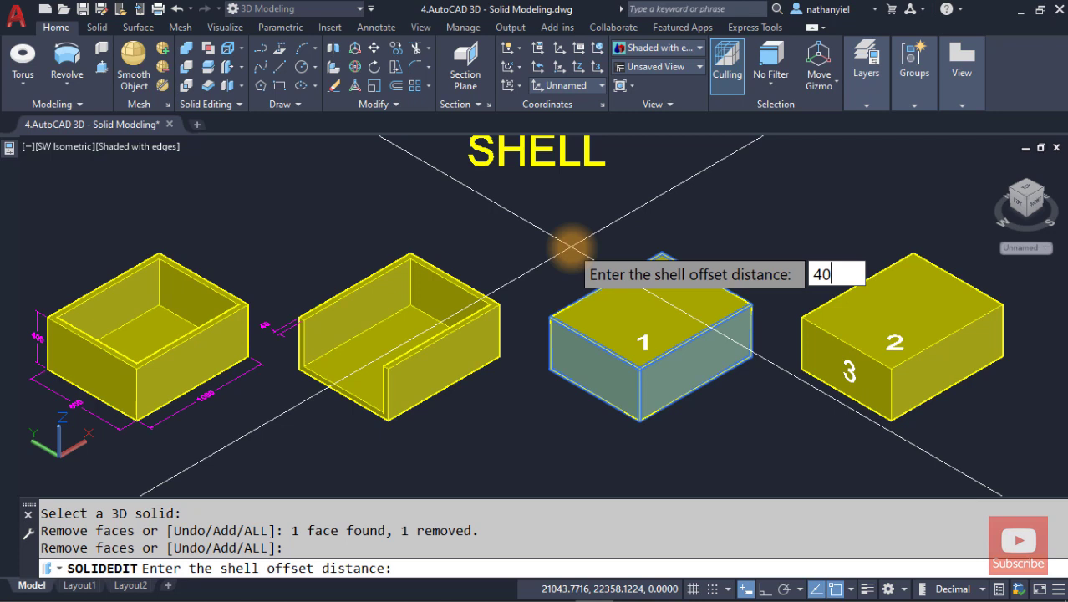
pyautogui.press('Return')
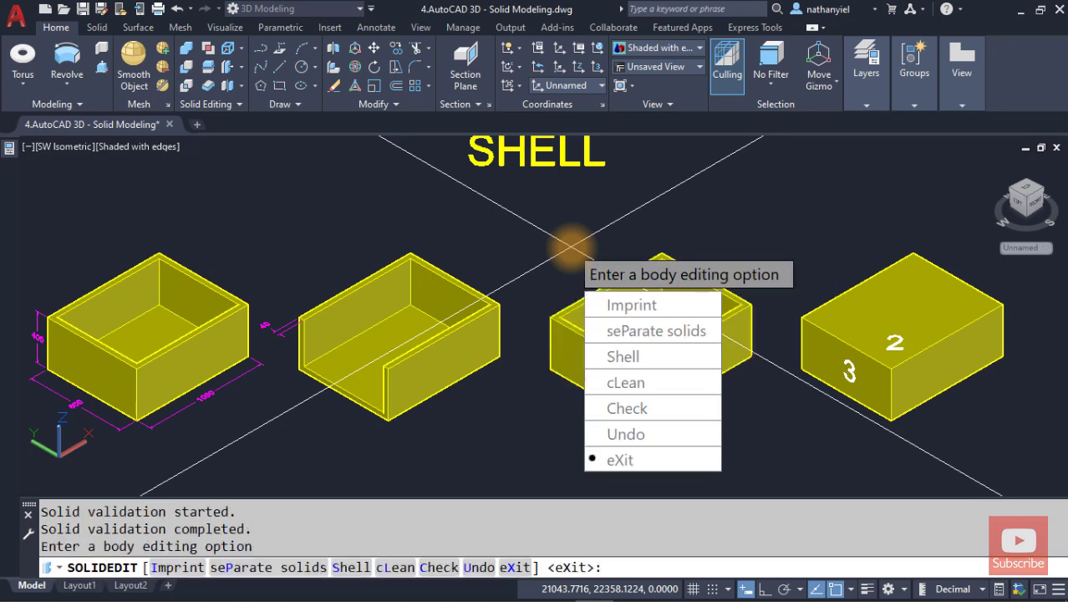
pyautogui.press('Escape')
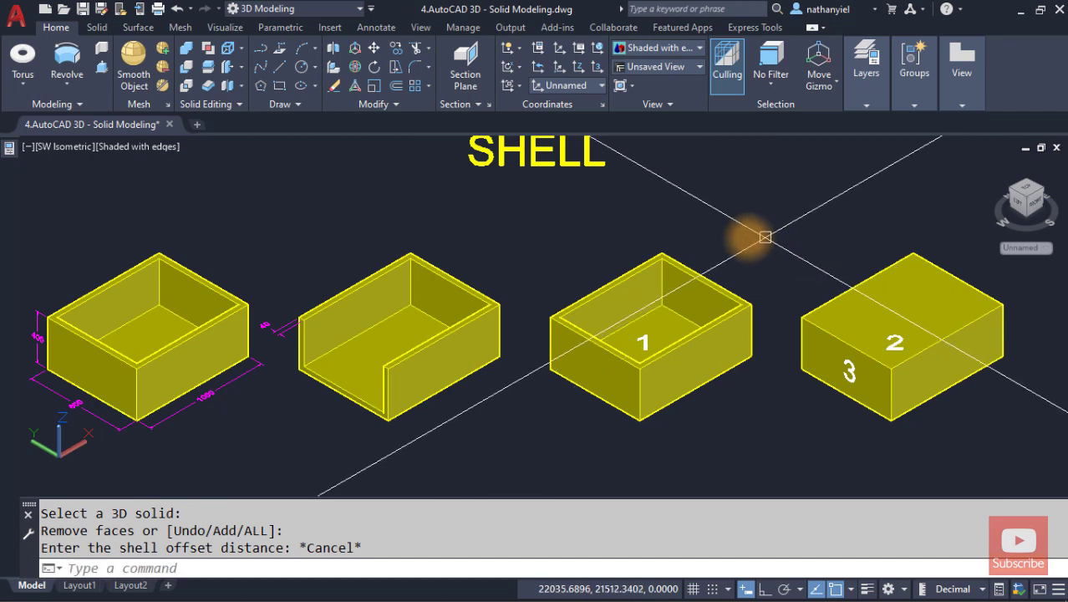
# Step: Shell the solid box labelled 2 and 3, removing its top face and the side face marked 3, with an offset distance of 40
pyautogui.click(98, 28)
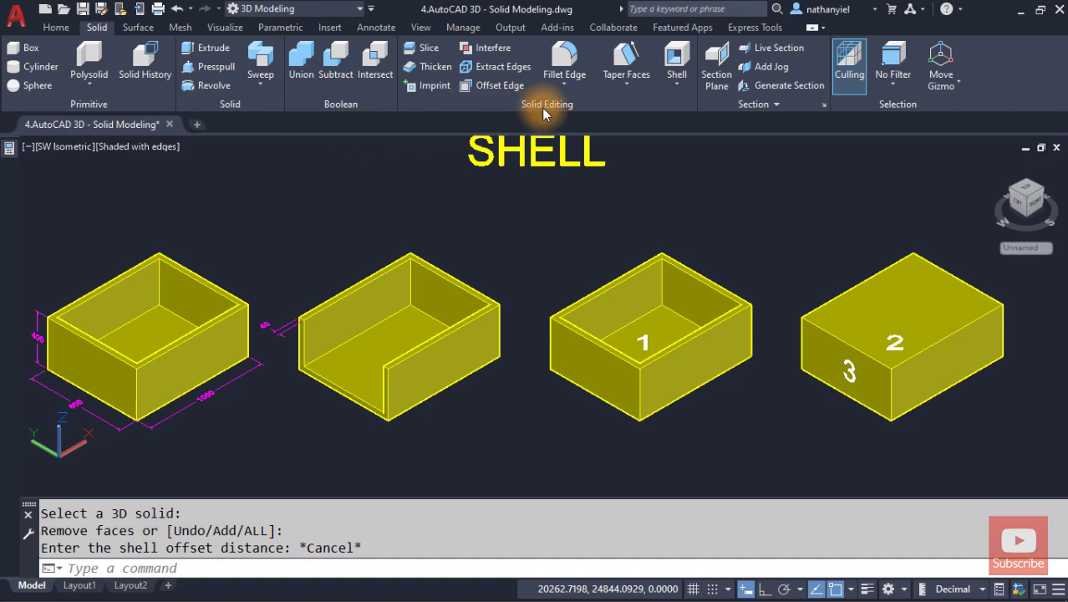
pyautogui.click(681, 63)
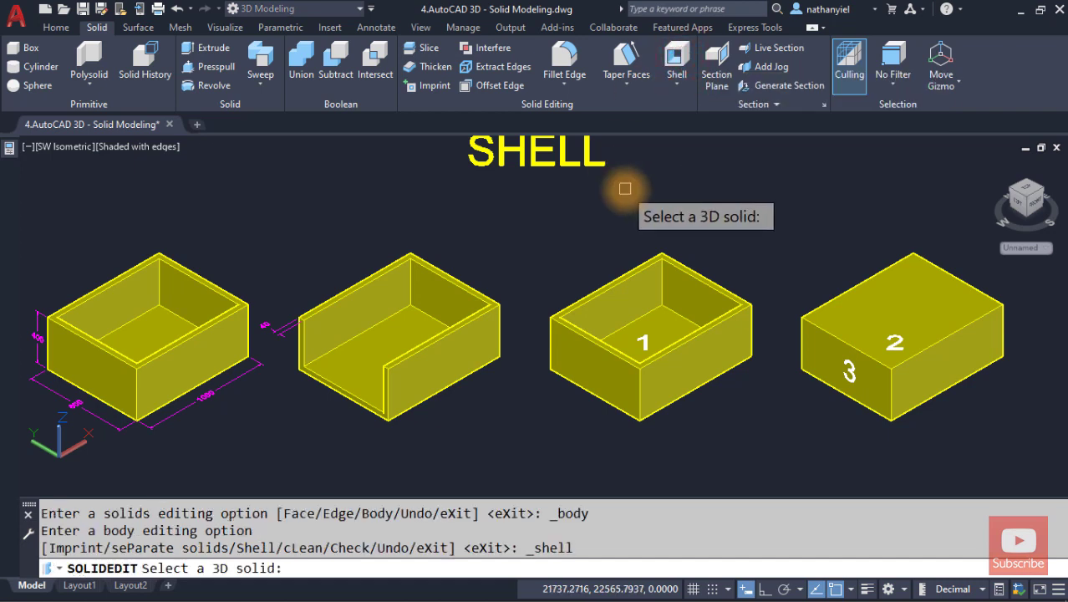
pyautogui.click(868, 275)
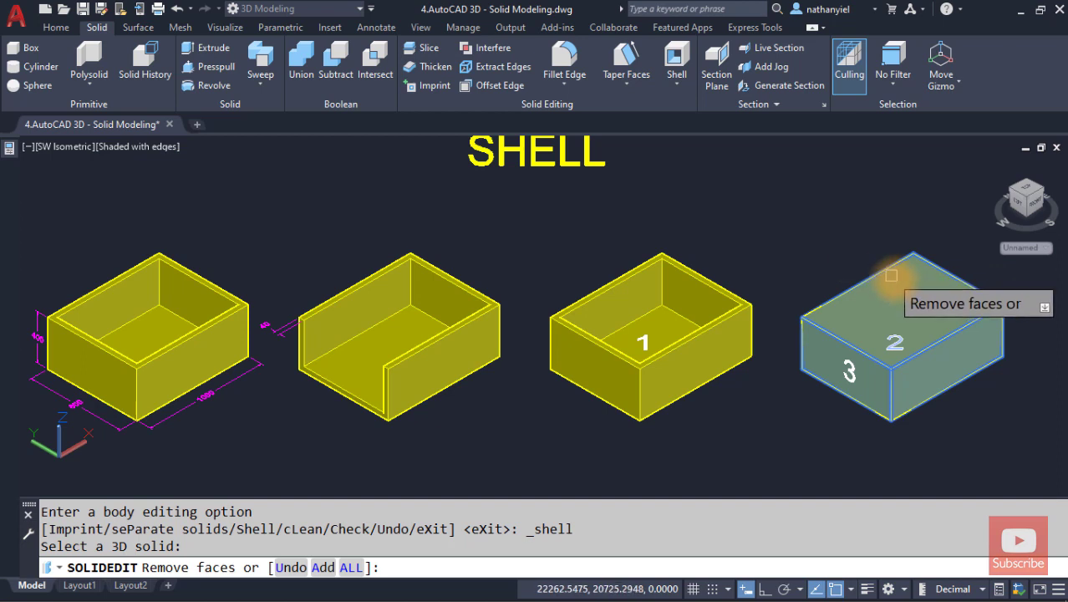
pyautogui.click(914, 338)
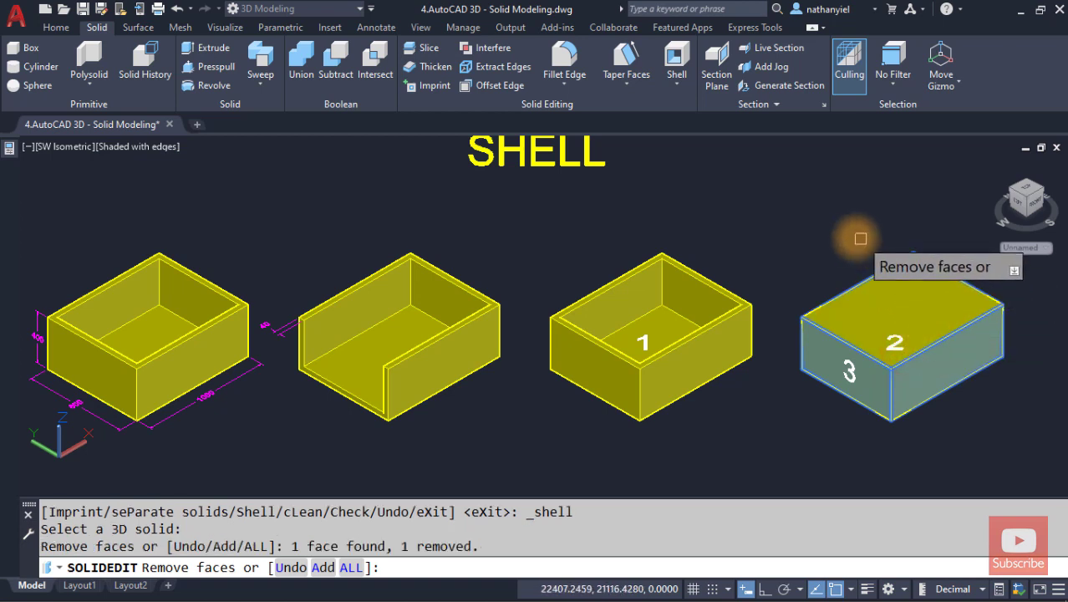
pyautogui.click(830, 366)
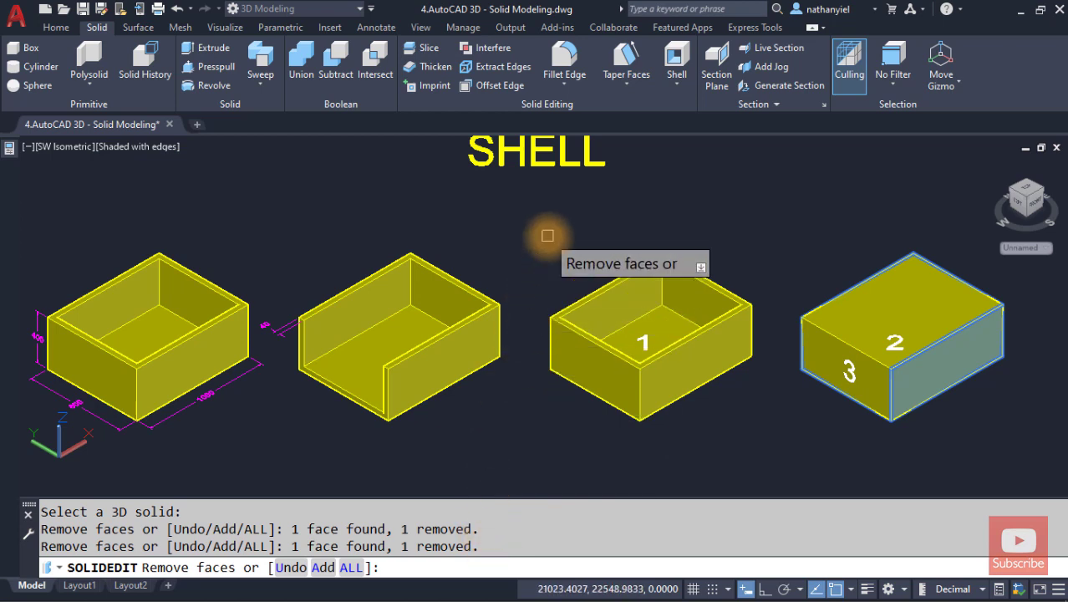
pyautogui.press('Return')
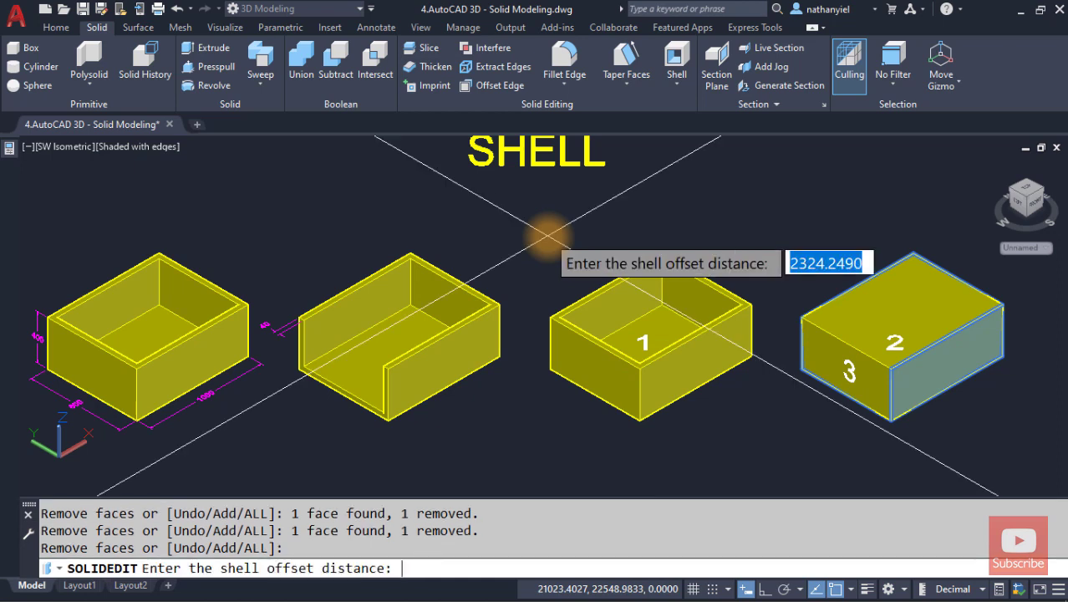
pyautogui.write('40')
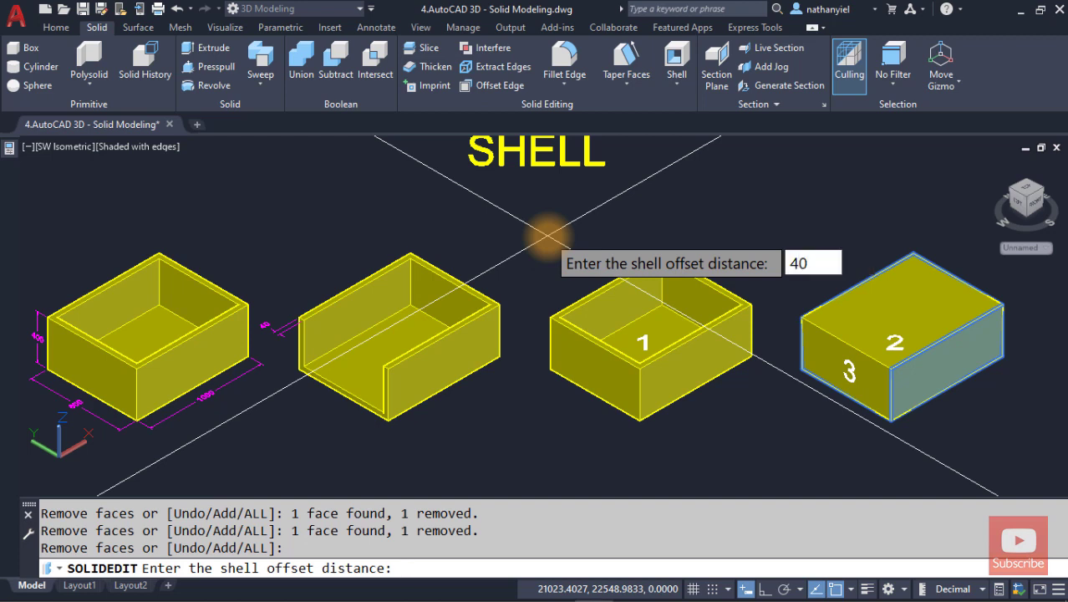
pyautogui.press('Return')
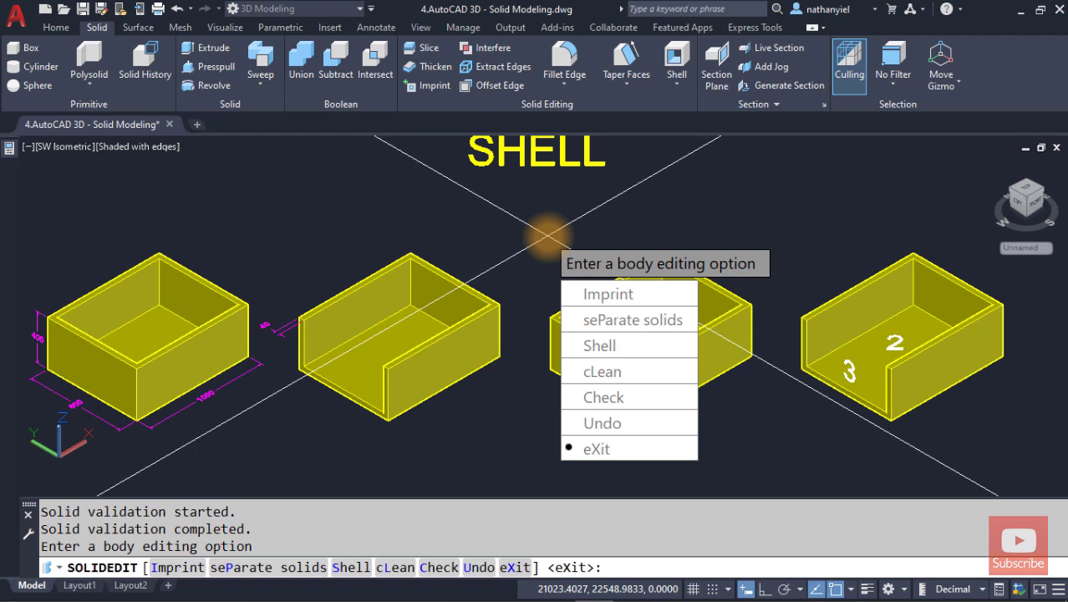
pyautogui.press('Return')
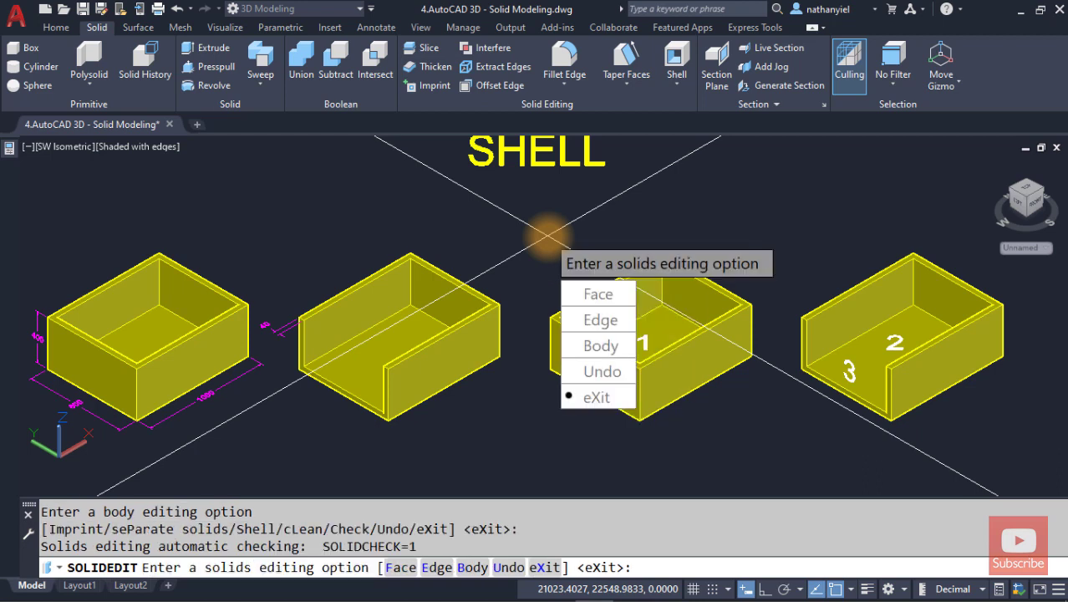
pyautogui.press('Return')
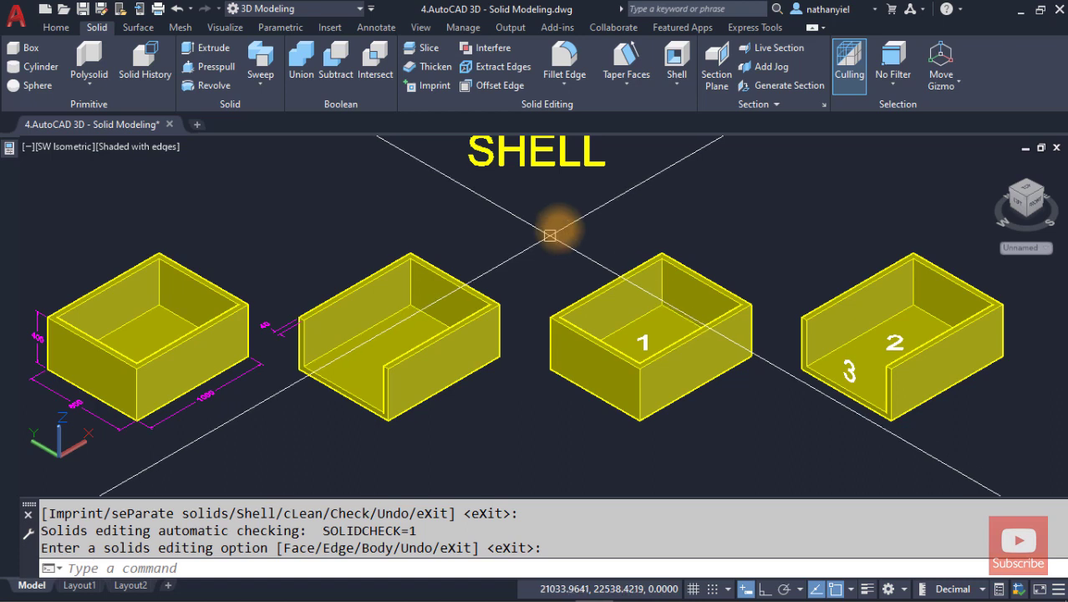
# Step: Bring up the green TAPER example boxes and change the visual style to 2D Wireframe
pyautogui.scroll(-5, 499, 265)
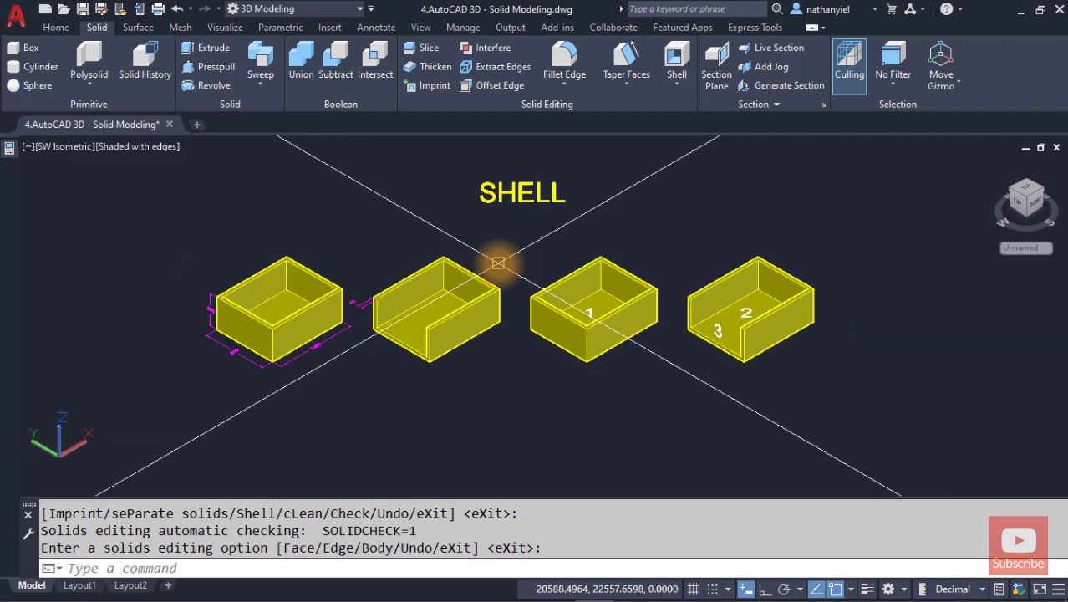
pyautogui.moveTo(491, 377); pyautogui.dragTo(501, 248, button='middle')
pyautogui.press('Return')
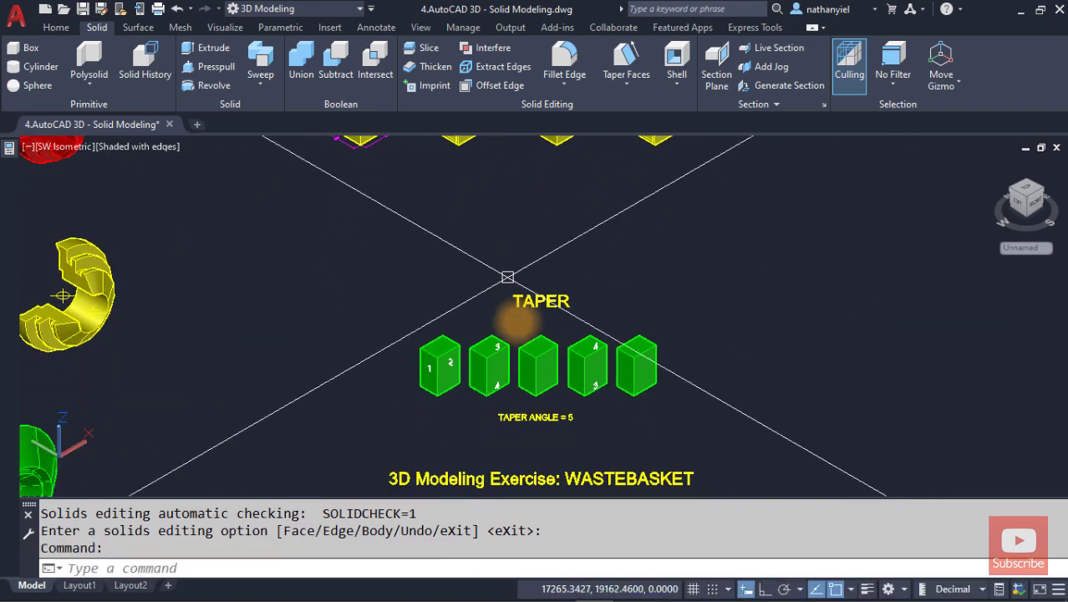
pyautogui.scroll(3, 518, 322)
pyautogui.moveTo(518, 322); pyautogui.dragTo(500, 257, button='middle')
pyautogui.scroll(3, 497, 249)
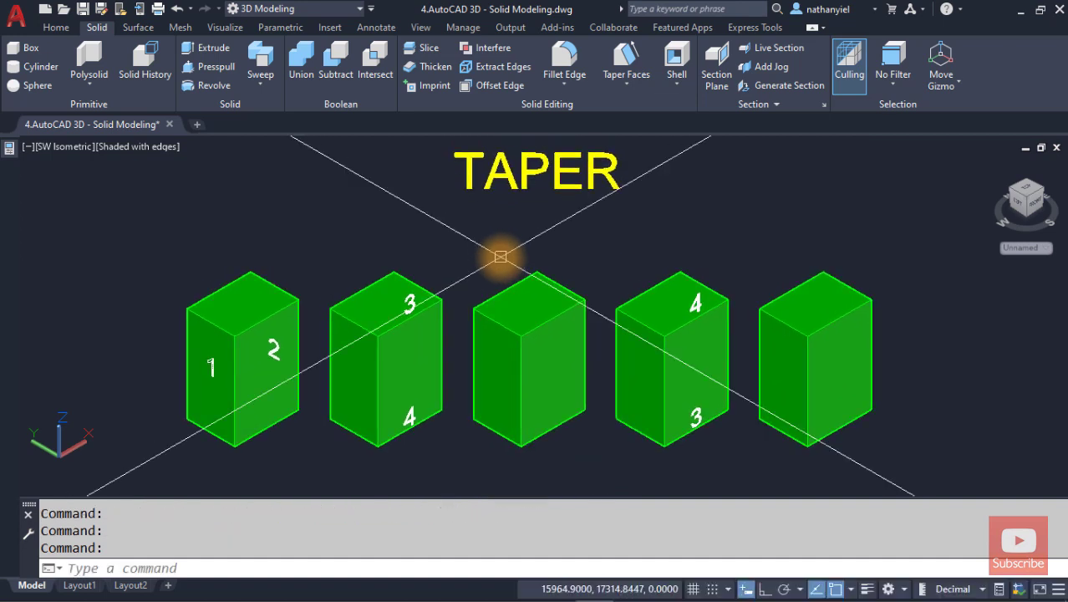
pyautogui.click(130, 150)
pyautogui.click(167, 184)
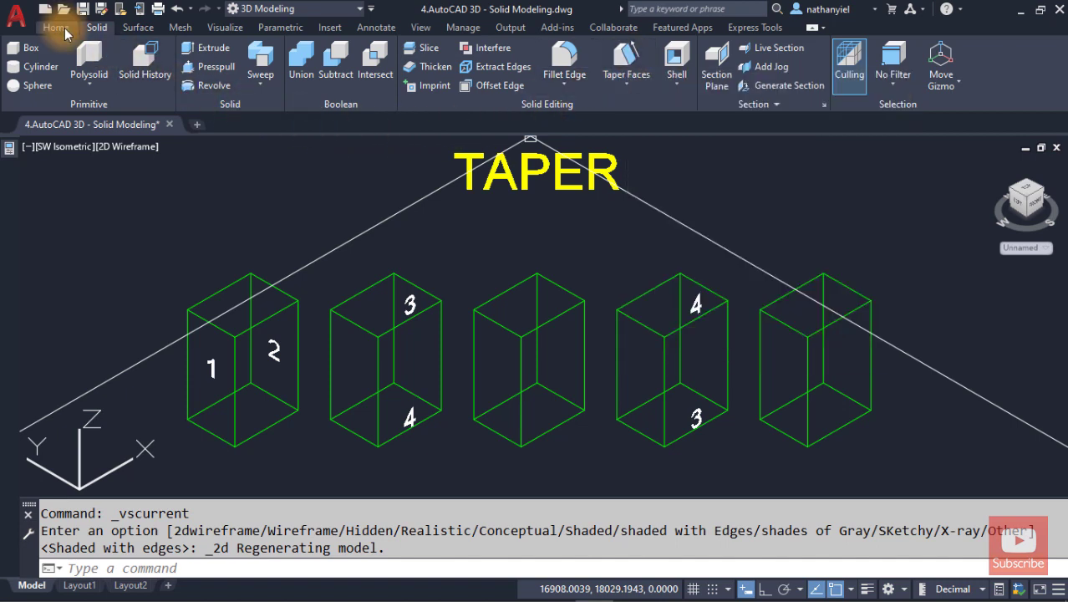
# Step: Taper the four side faces of the middle green box with Taper Faces, axis from the top edge midpoint down to the bottom edge midpoint, angle 5
pyautogui.click(62, 29)
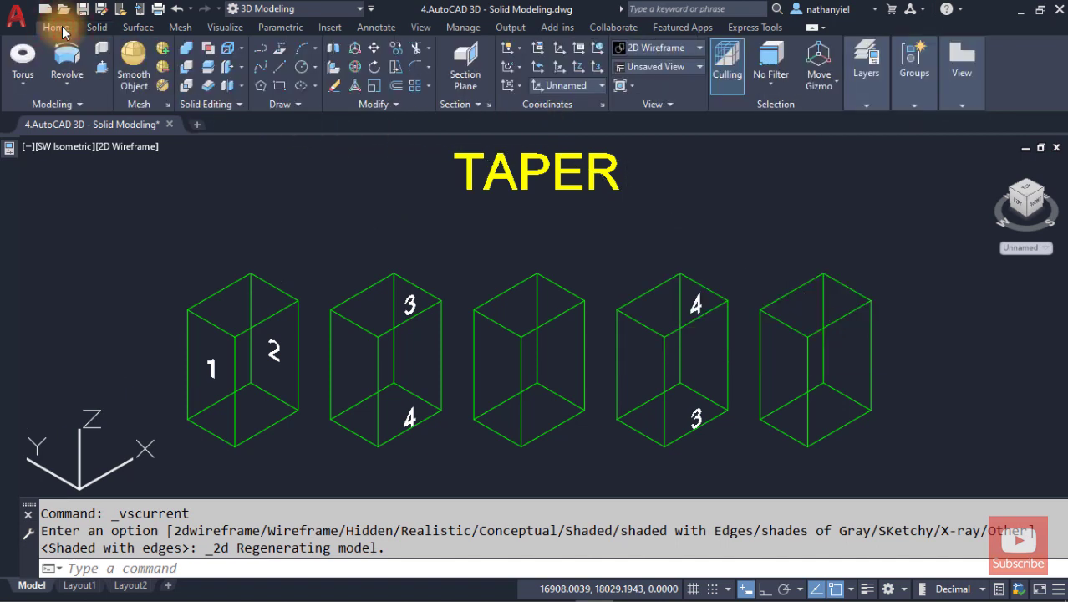
pyautogui.click(242, 75)
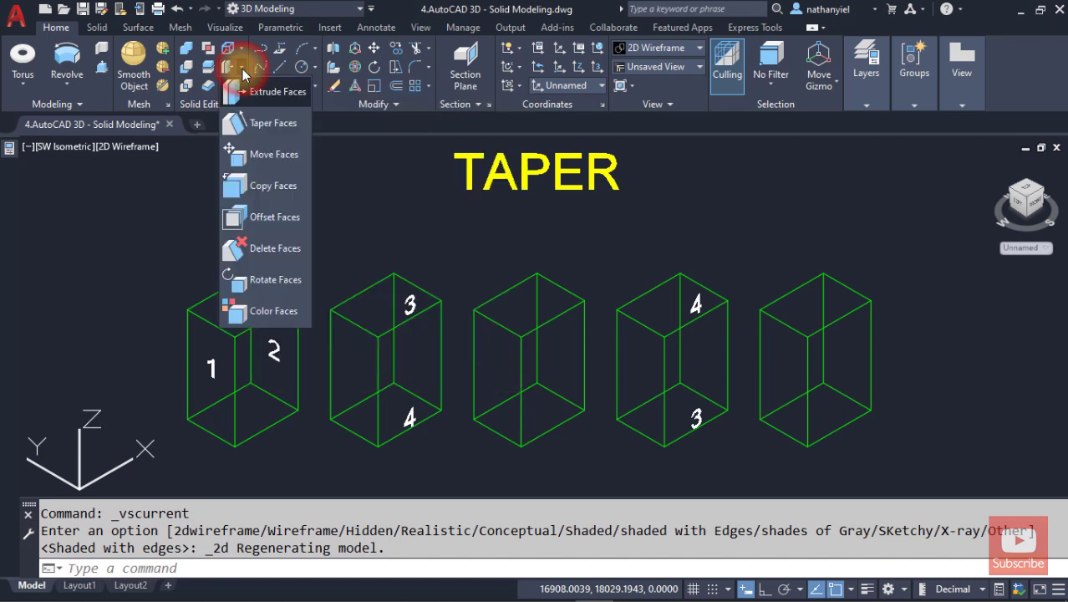
pyautogui.click(261, 123)
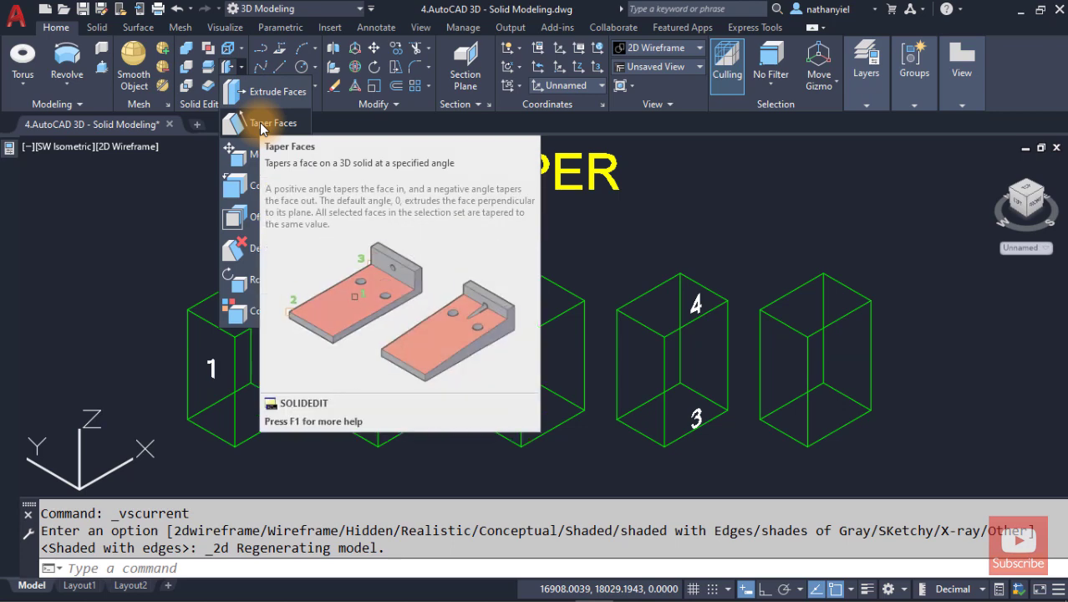
pyautogui.click(261, 123)
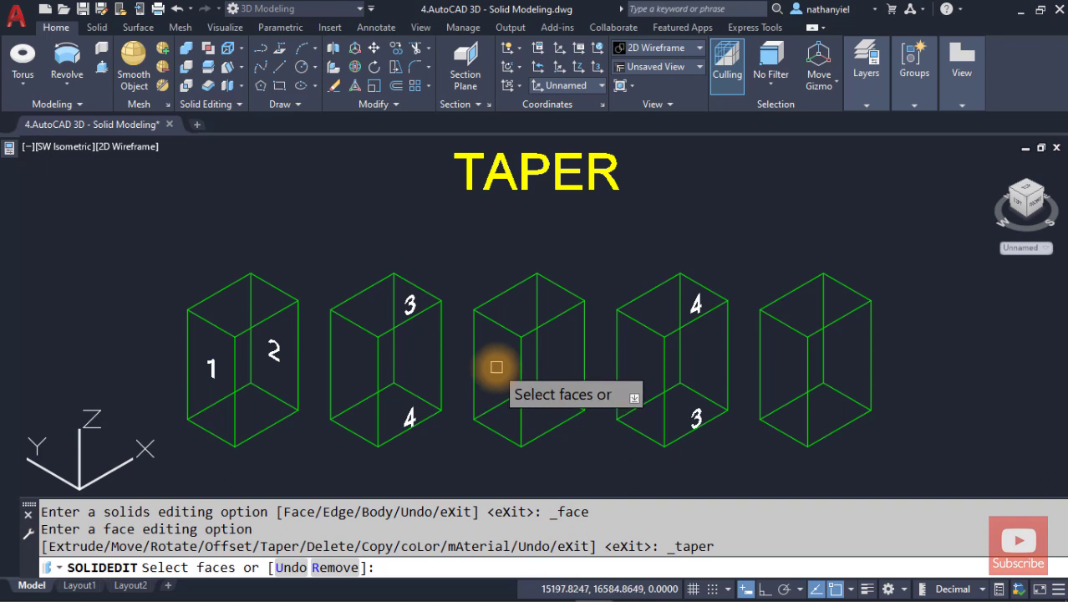
pyautogui.click(497, 367)
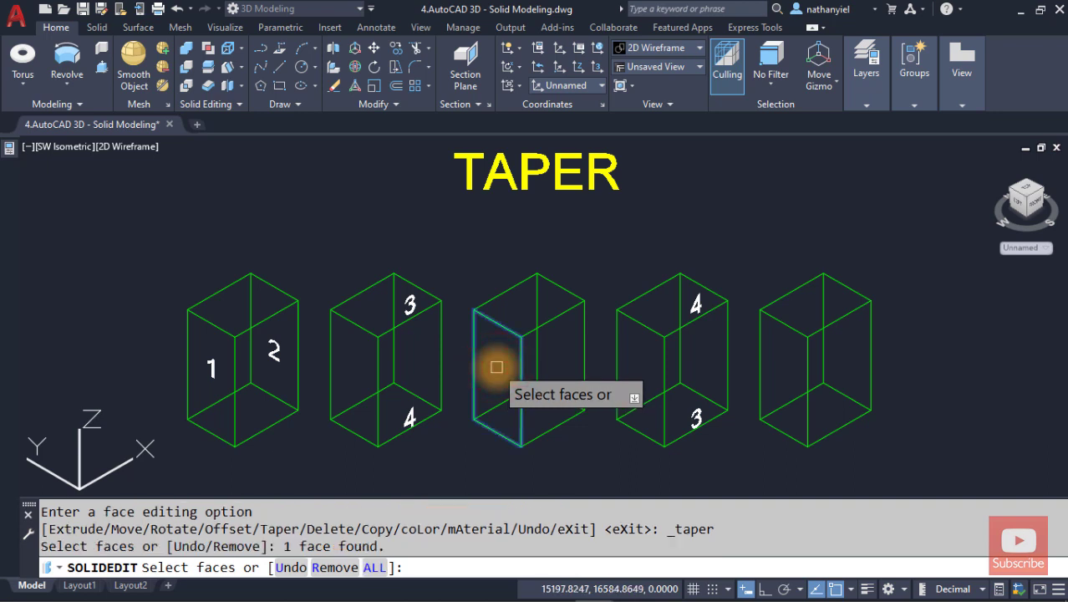
pyautogui.click(497, 367)
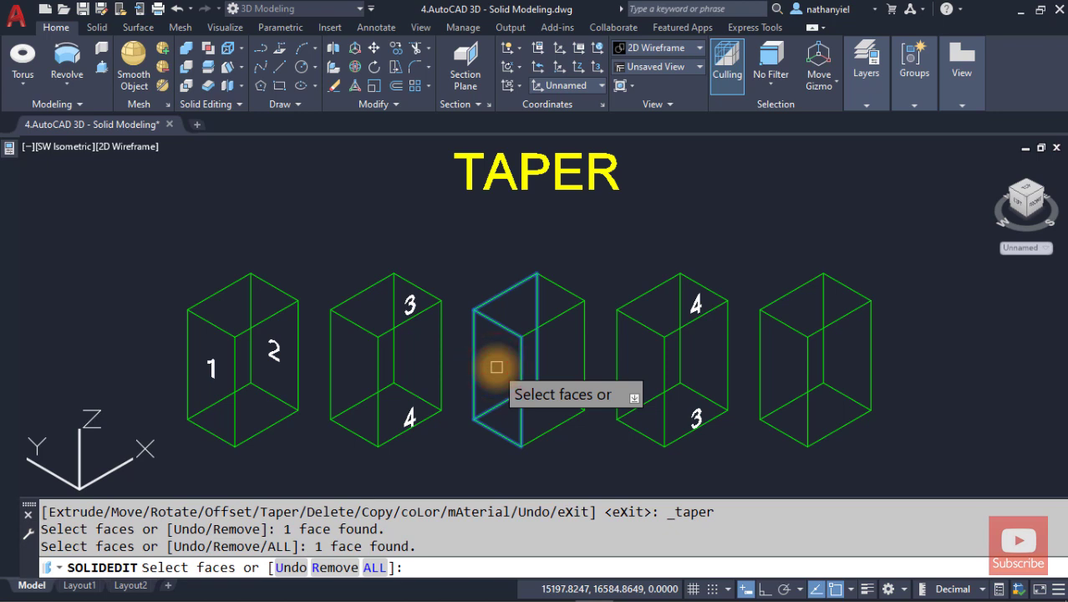
pyautogui.click(564, 353)
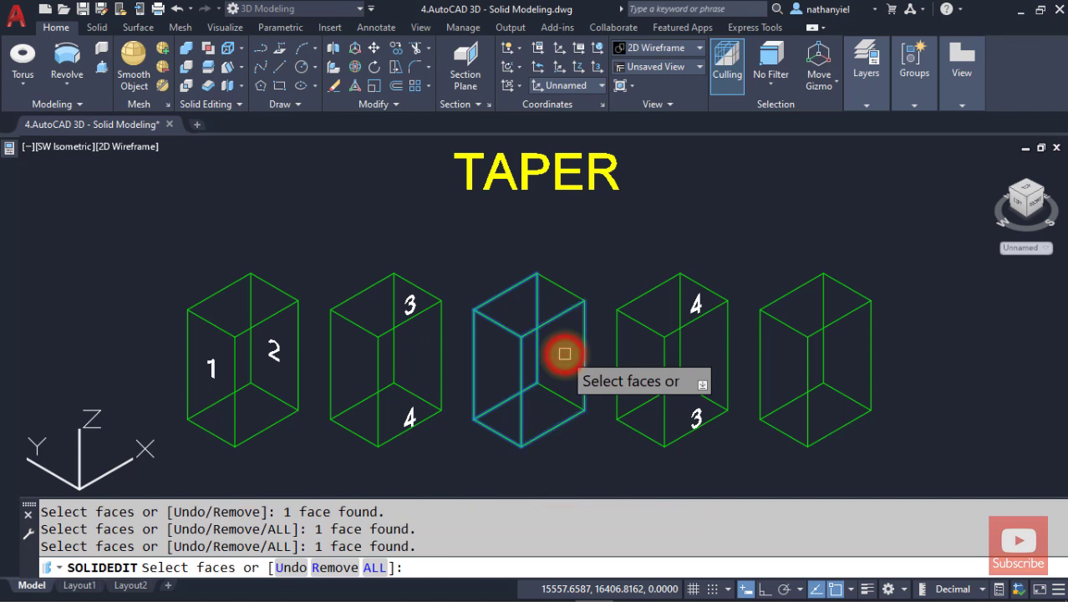
pyautogui.click(562, 351)
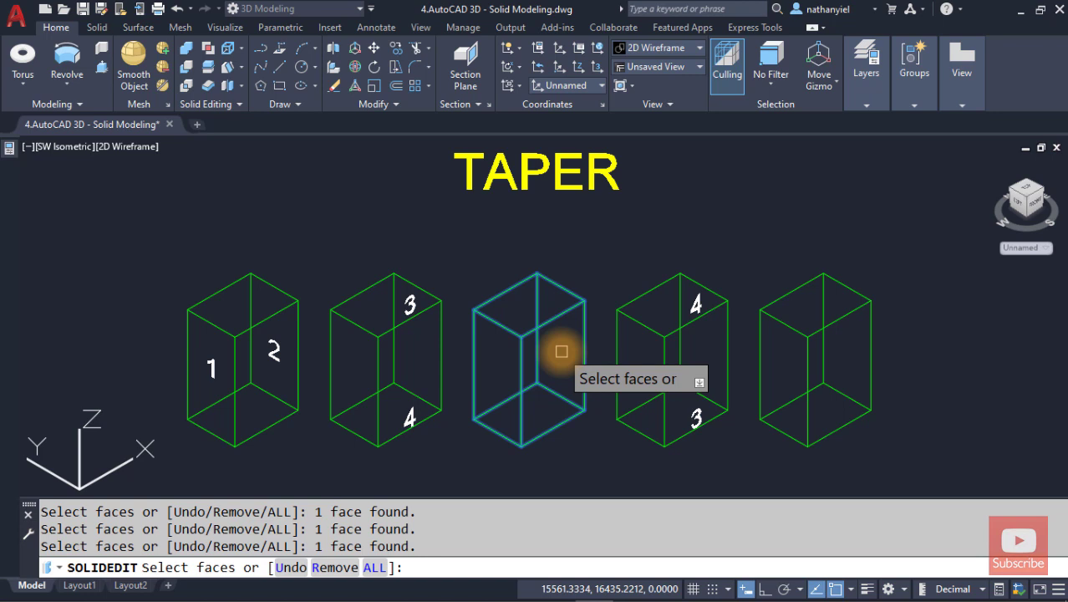
pyautogui.press('Return')
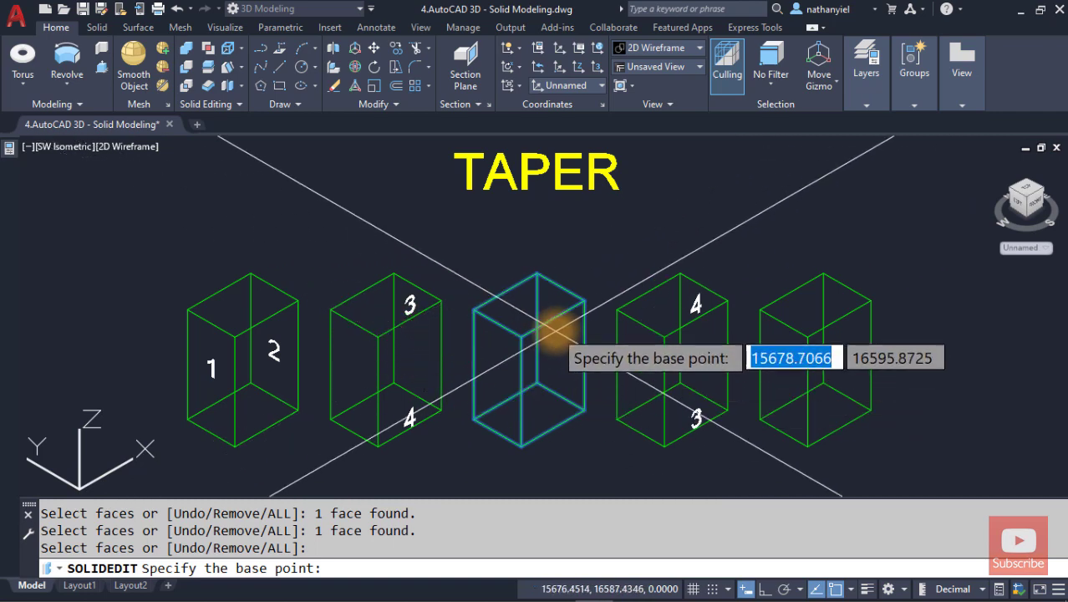
pyautogui.click(552, 318)
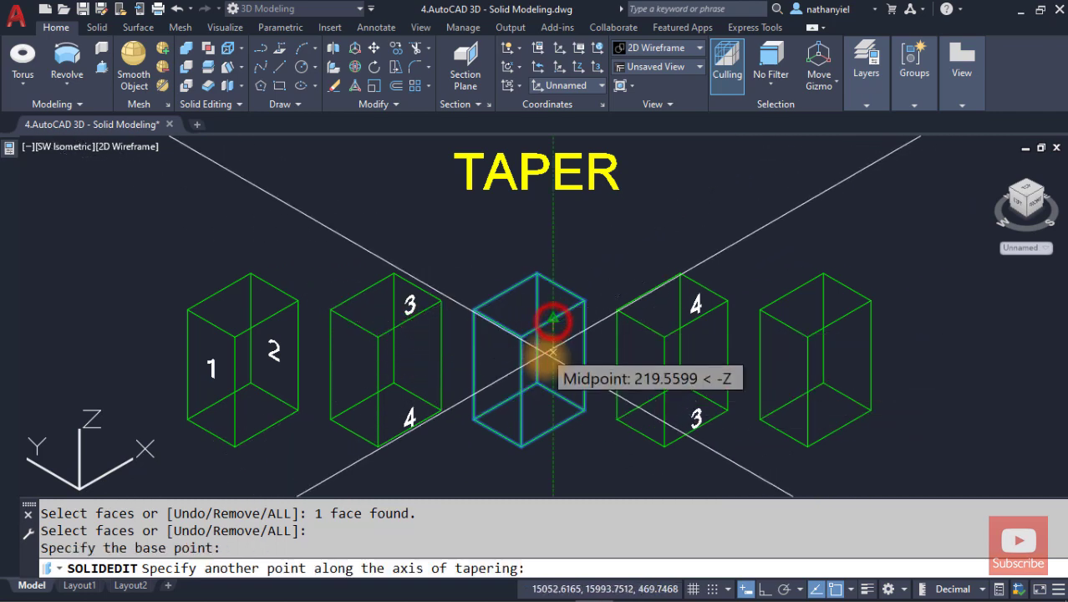
pyautogui.click(552, 427)
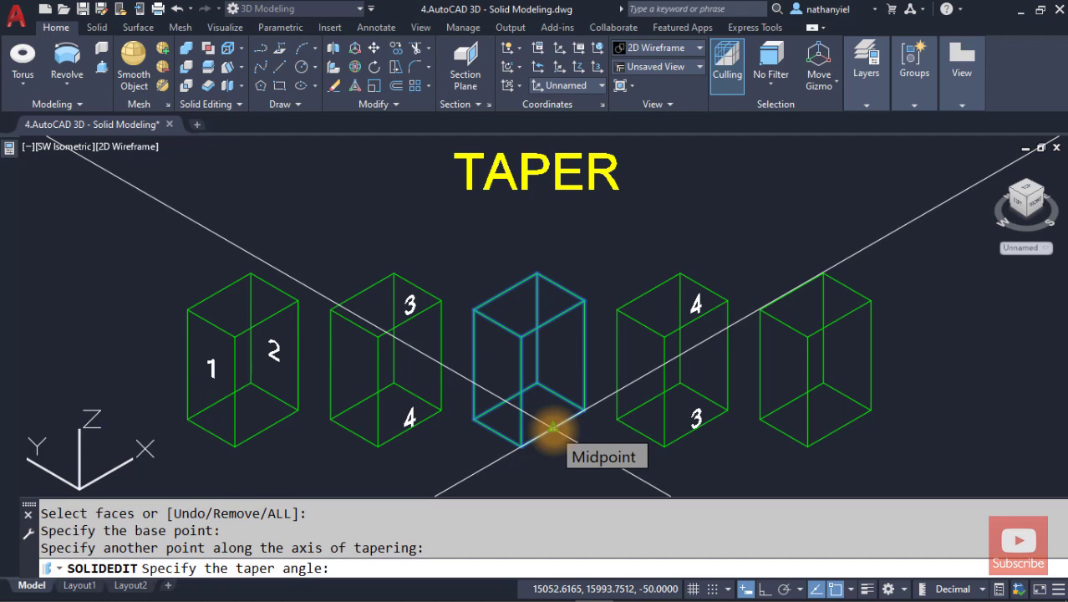
pyautogui.scroll(-2, 553, 428)
pyautogui.moveTo(552, 427); pyautogui.dragTo(544, 381, button='middle')
pyautogui.scroll(2, 544, 380)
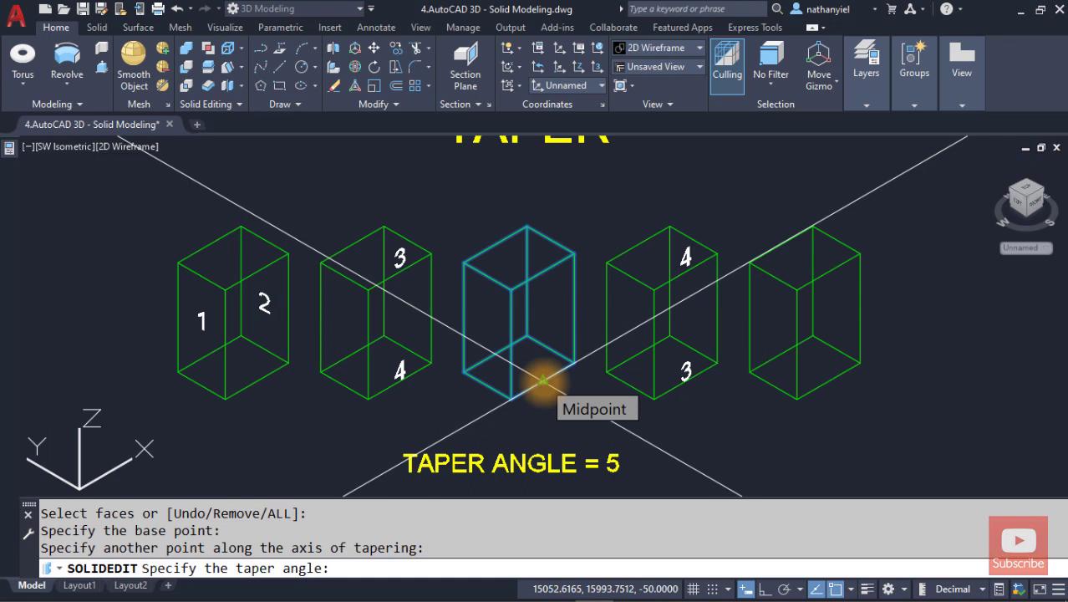
pyautogui.write('5')
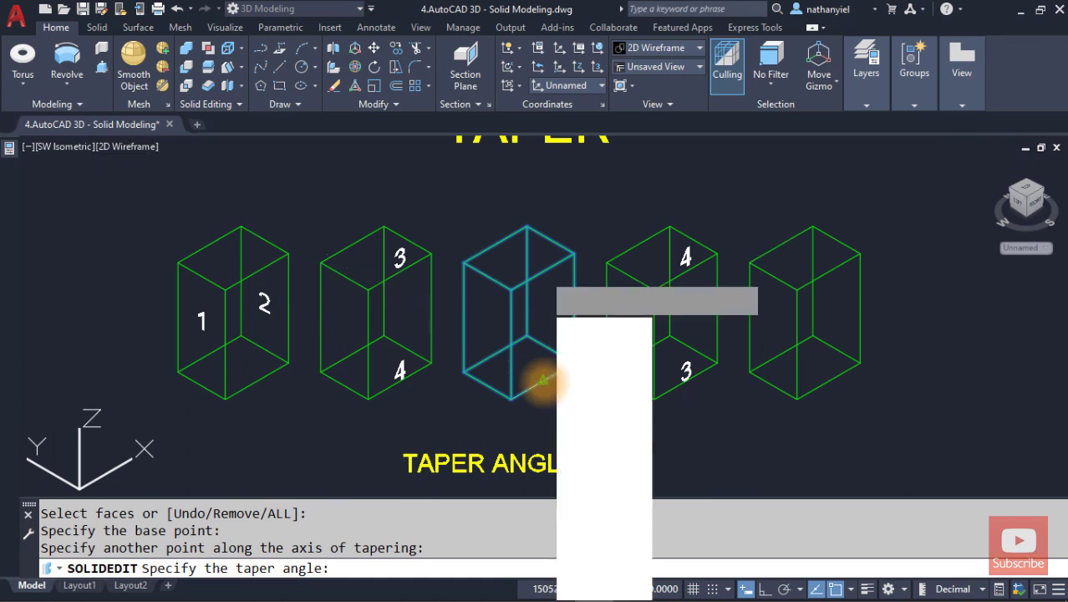
pyautogui.press('Return')
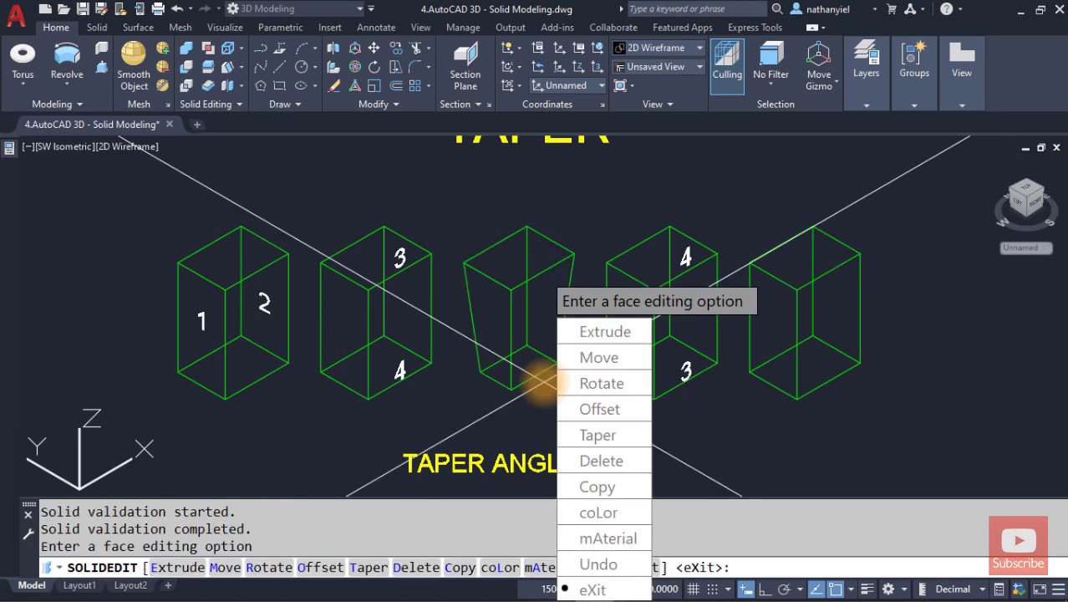
pyautogui.press('Return')
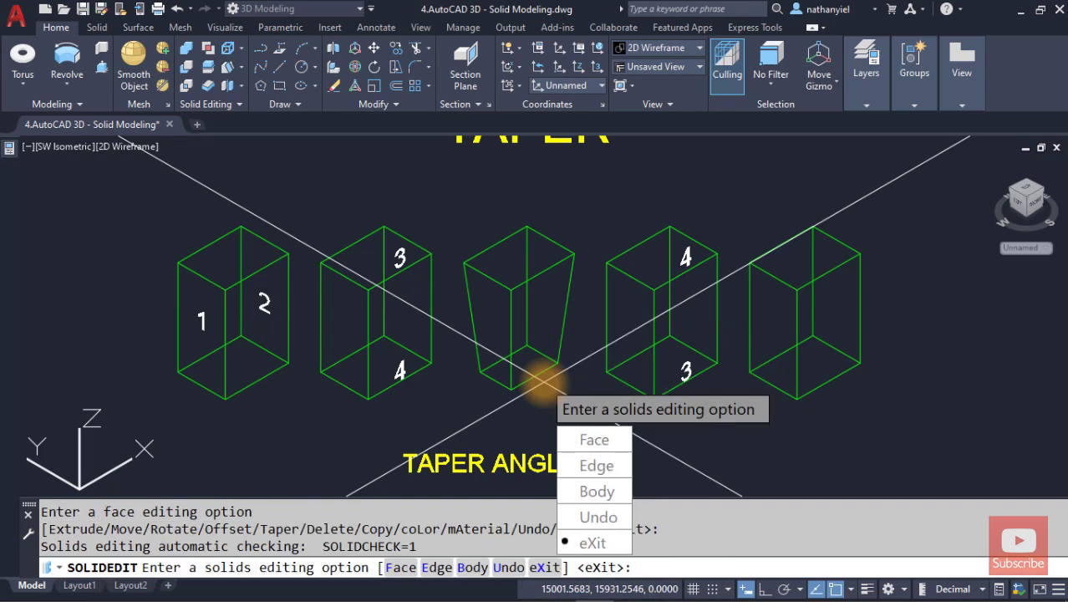
pyautogui.press('Return')
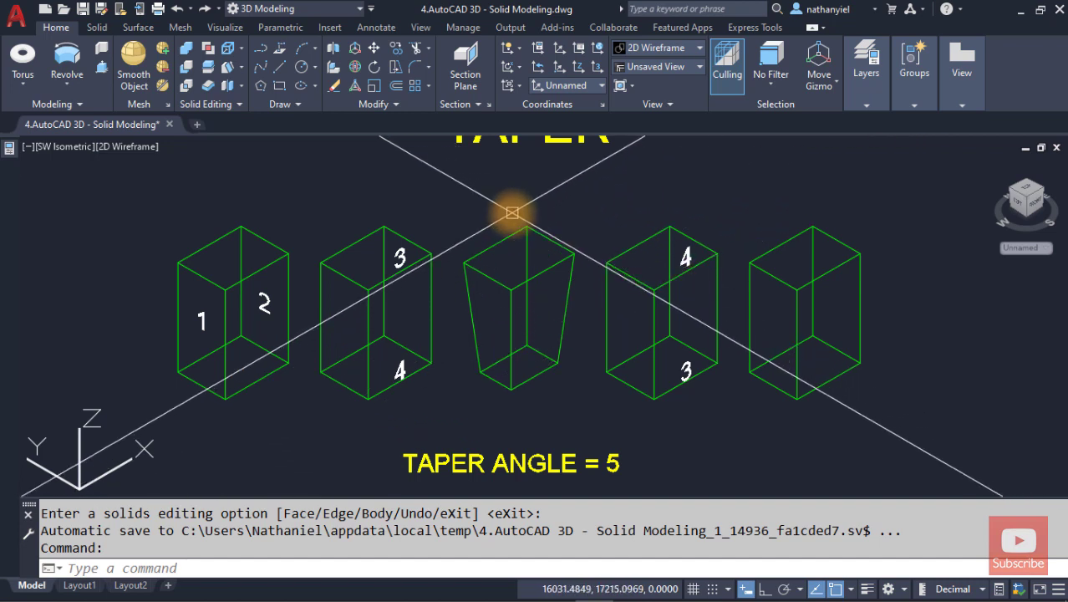
# Step: Taper the four side faces of the rightmost green box, axis from the bottom edge midpoint up to the top edge midpoint, angle 5
pyautogui.click(228, 73)
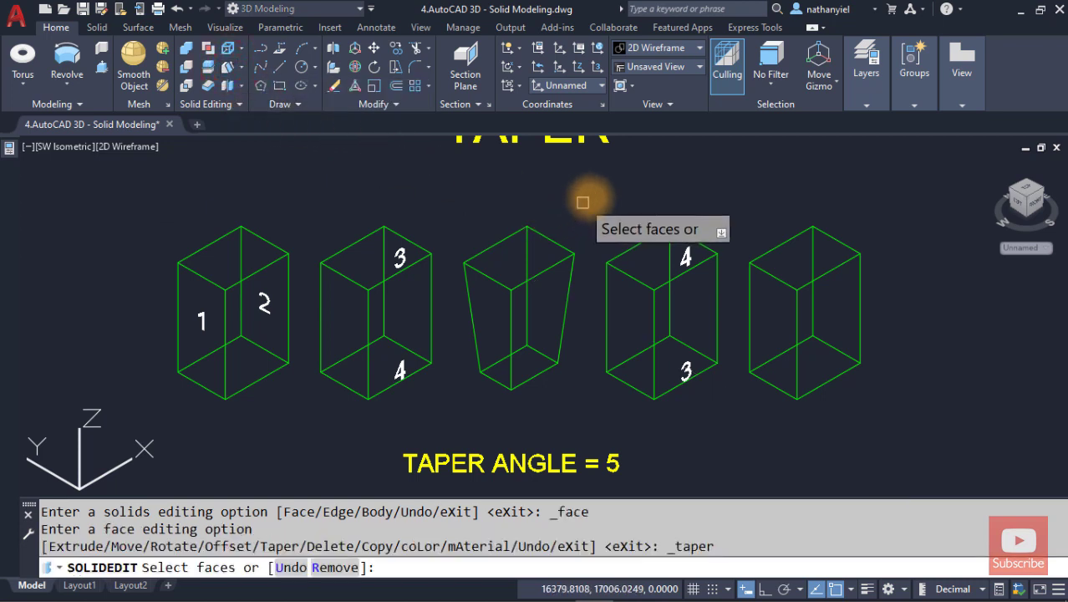
pyautogui.click(771, 318)
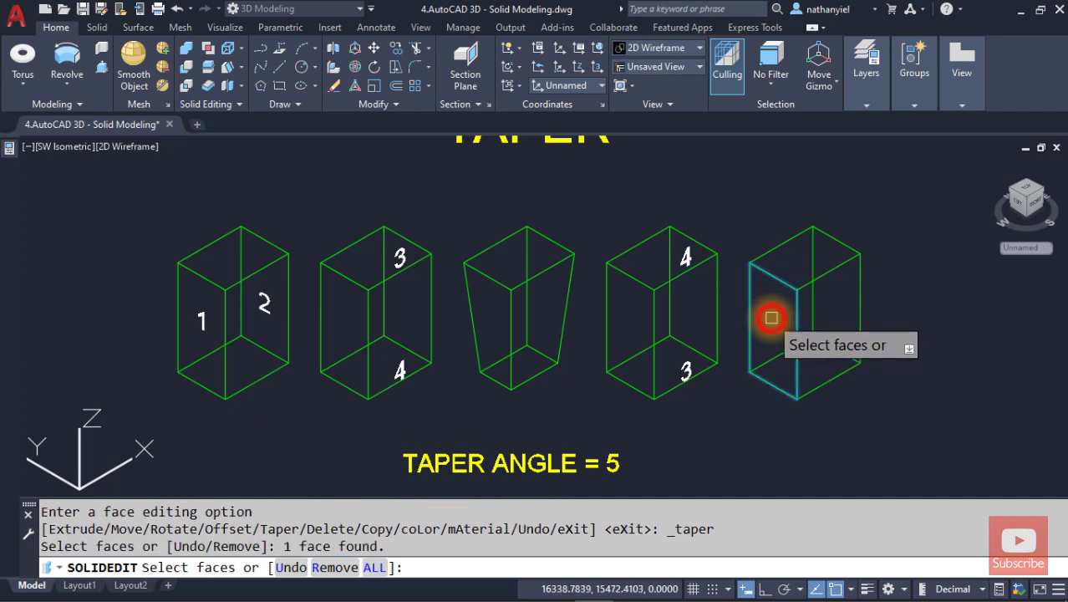
pyautogui.click(770, 317)
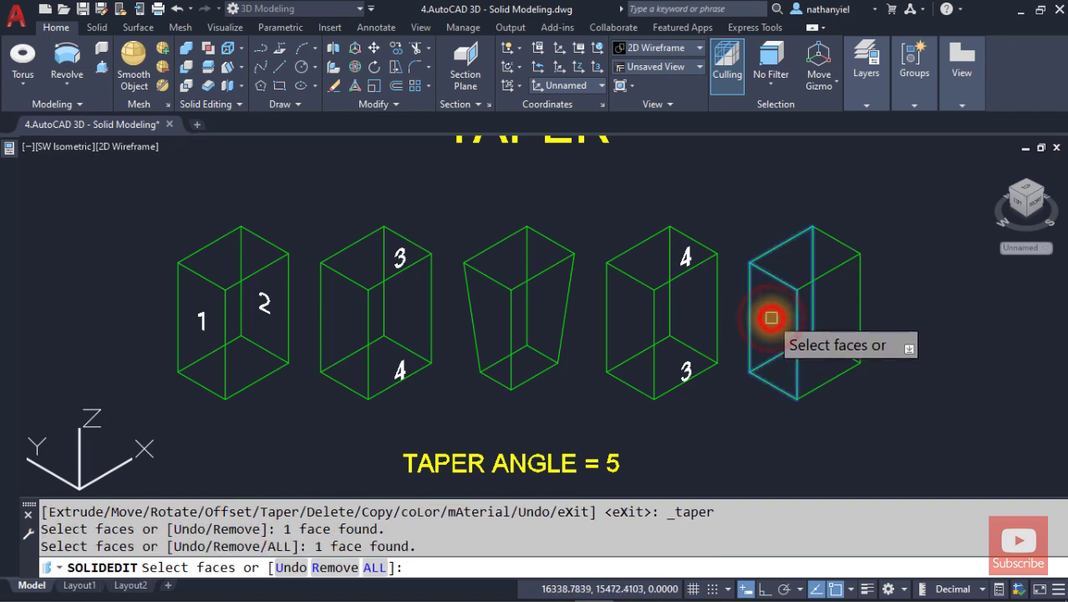
pyautogui.click(842, 303)
pyautogui.click(842, 302)
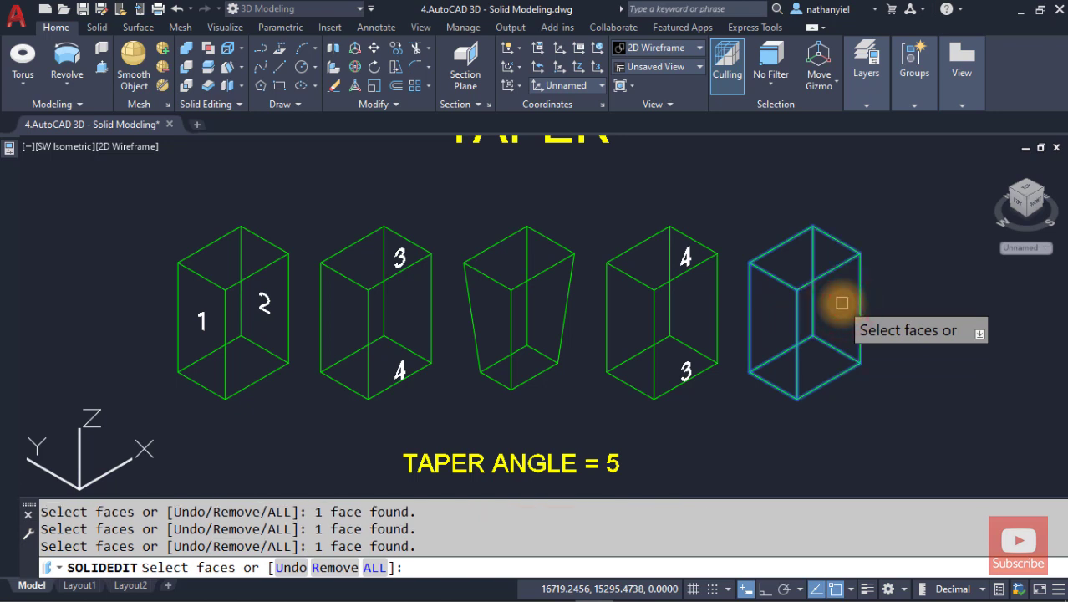
pyautogui.press('Return')
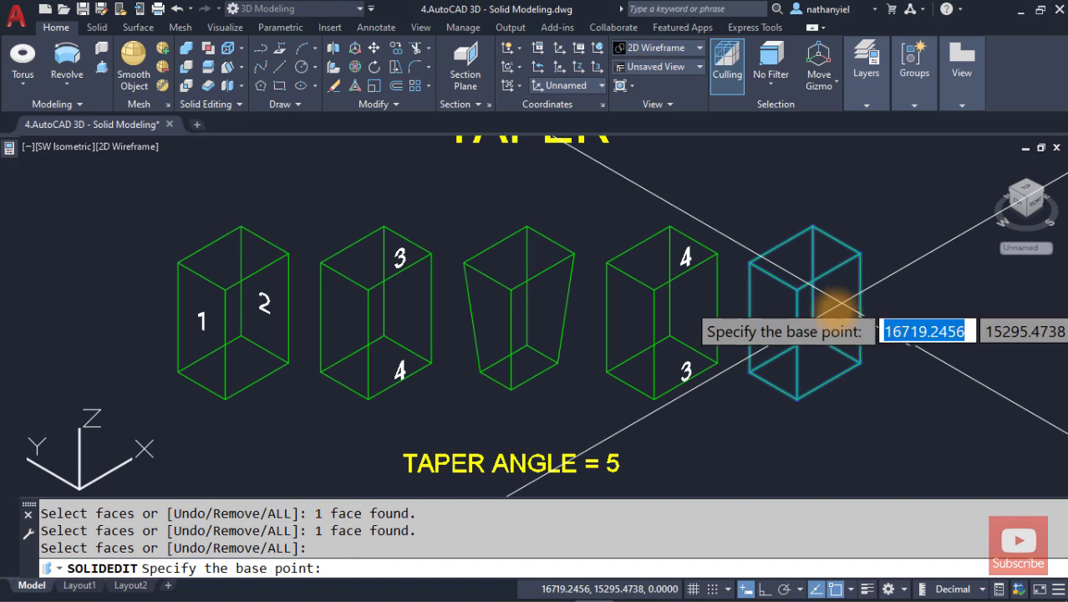
pyautogui.click(828, 381)
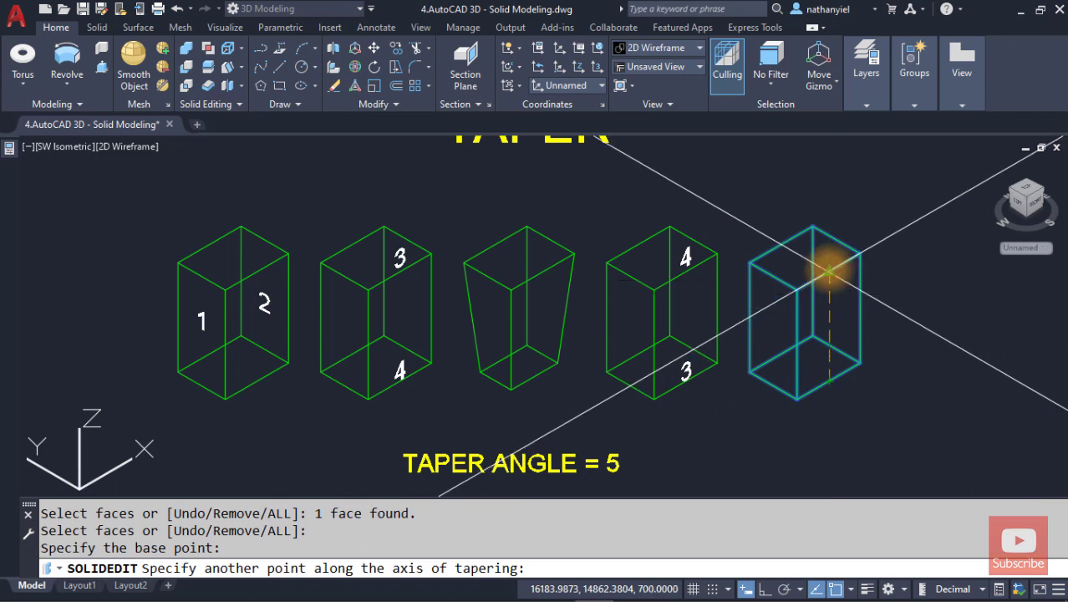
pyautogui.click(830, 269)
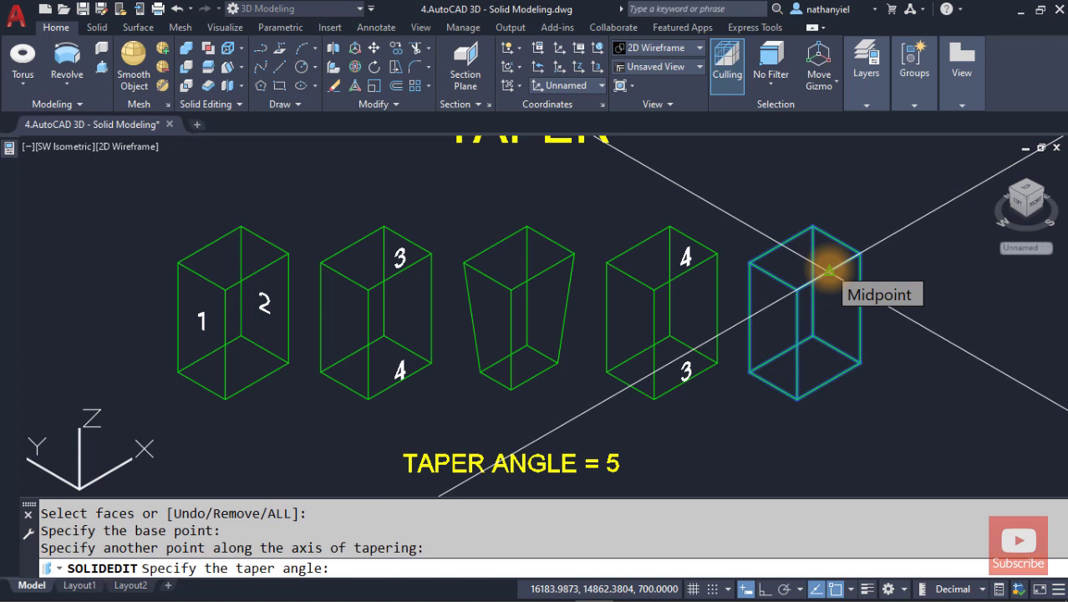
pyautogui.write('5')
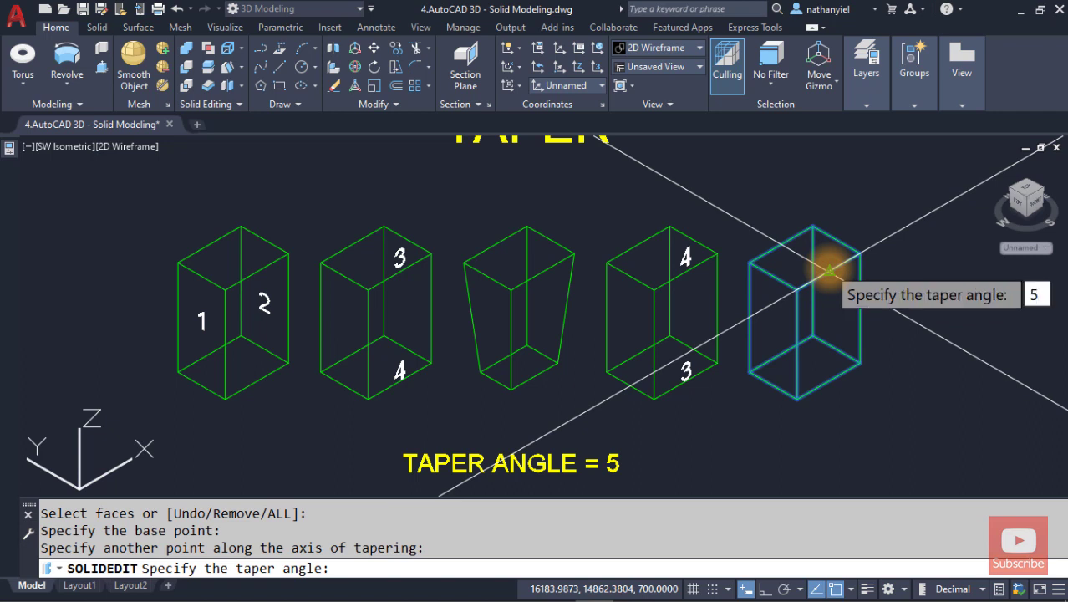
pyautogui.press('Return')
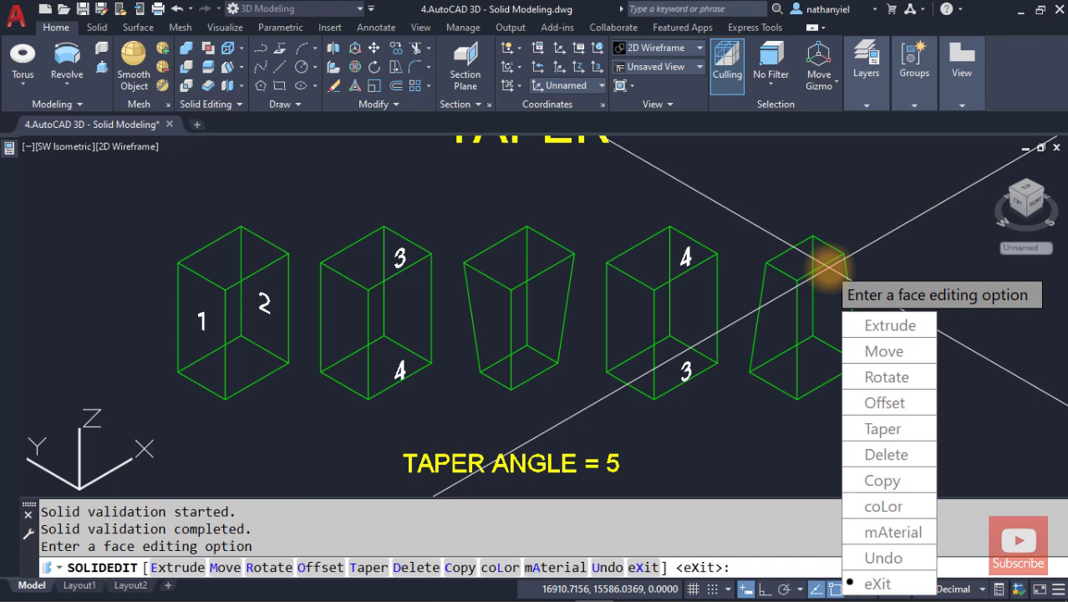
pyautogui.press('Return')
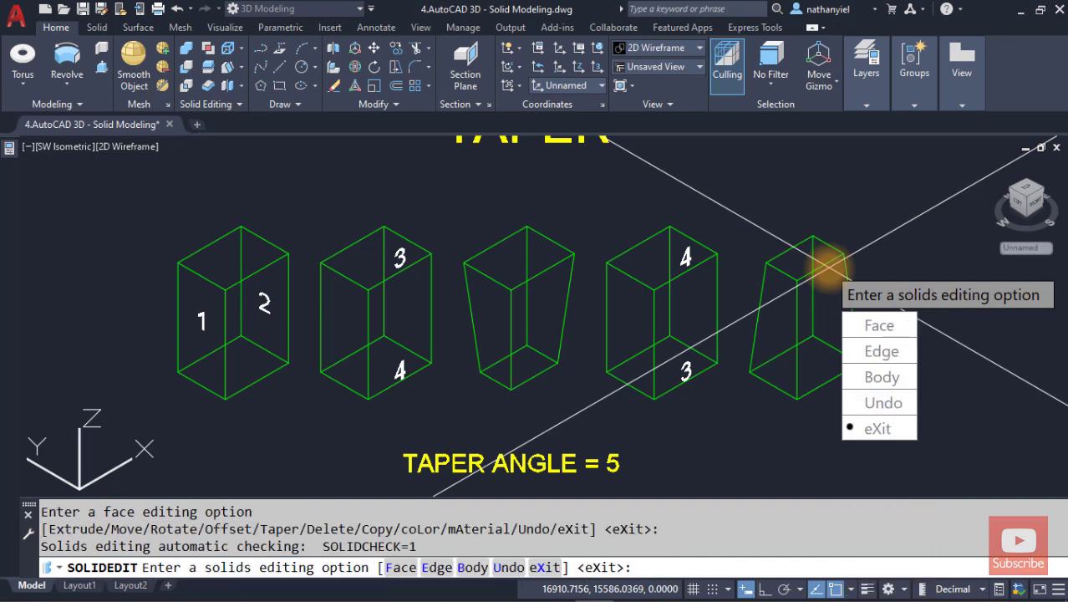
pyautogui.press('Return')
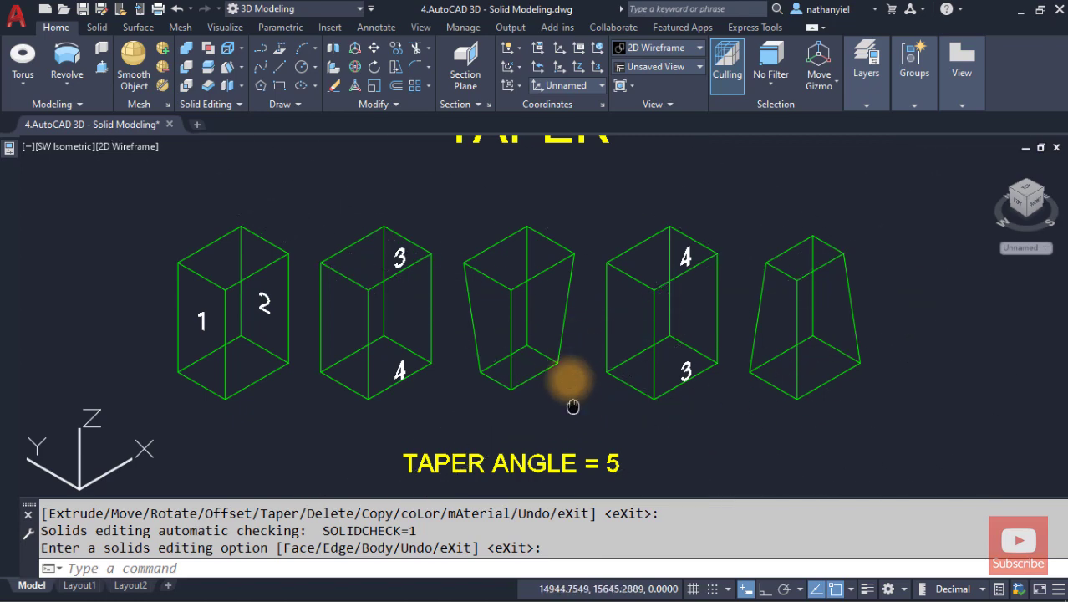
# Step: Bring up the WASTEBASKET exercise, change the visual style to Conceptual, and examine the dimensioned box beside the finished basket
pyautogui.moveTo(568, 377); pyautogui.dragTo(565, 202, button='middle')
pyautogui.moveTo(565, 358); pyautogui.dragTo(560, 265, button='middle')
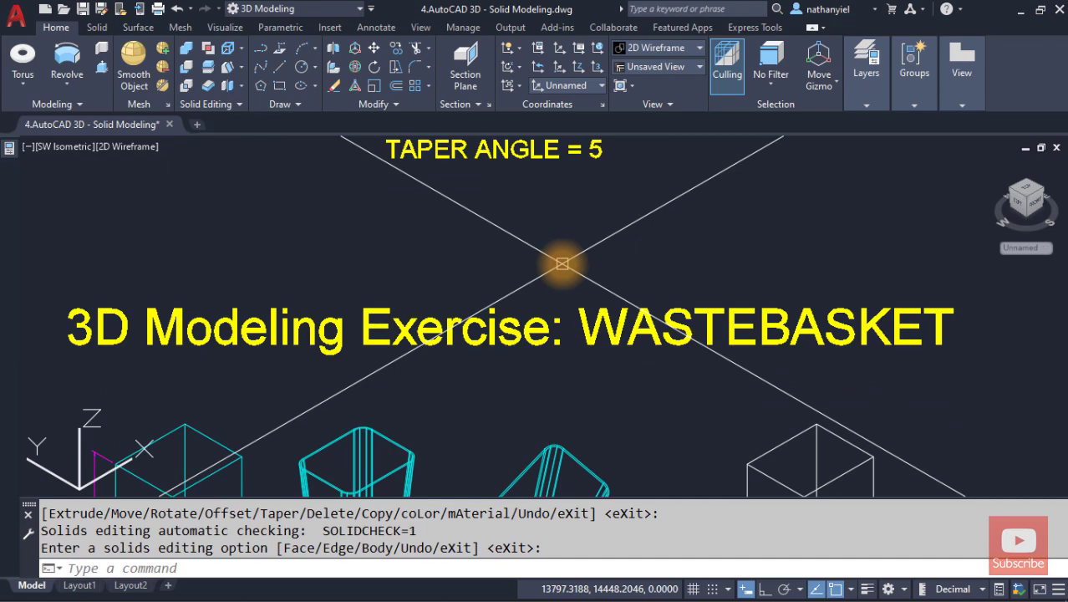
pyautogui.scroll(-3, 562, 264)
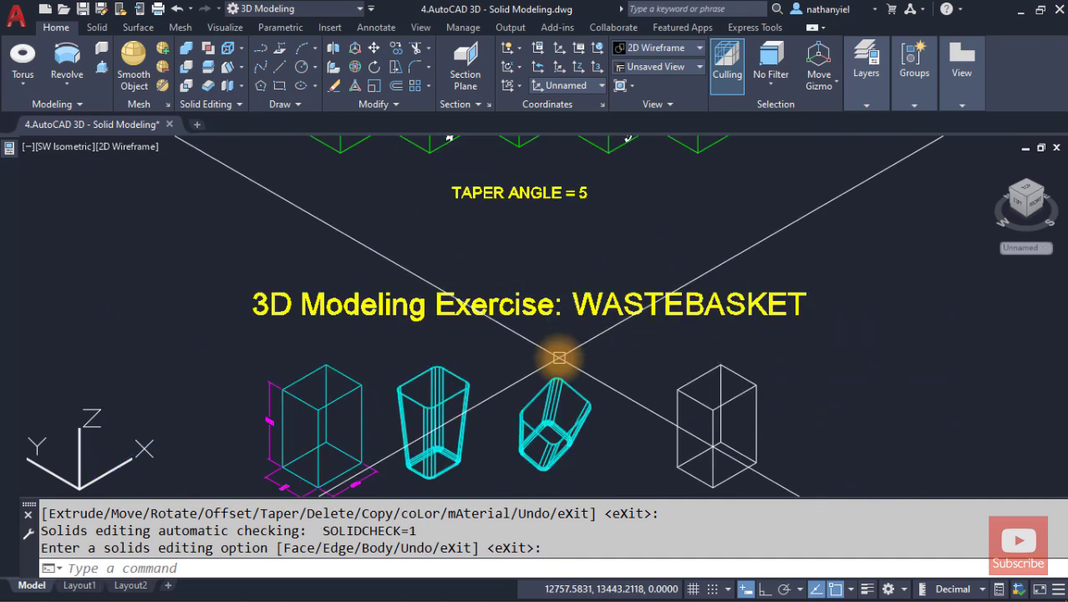
pyautogui.moveTo(579, 360); pyautogui.dragTo(538, 268, button='middle')
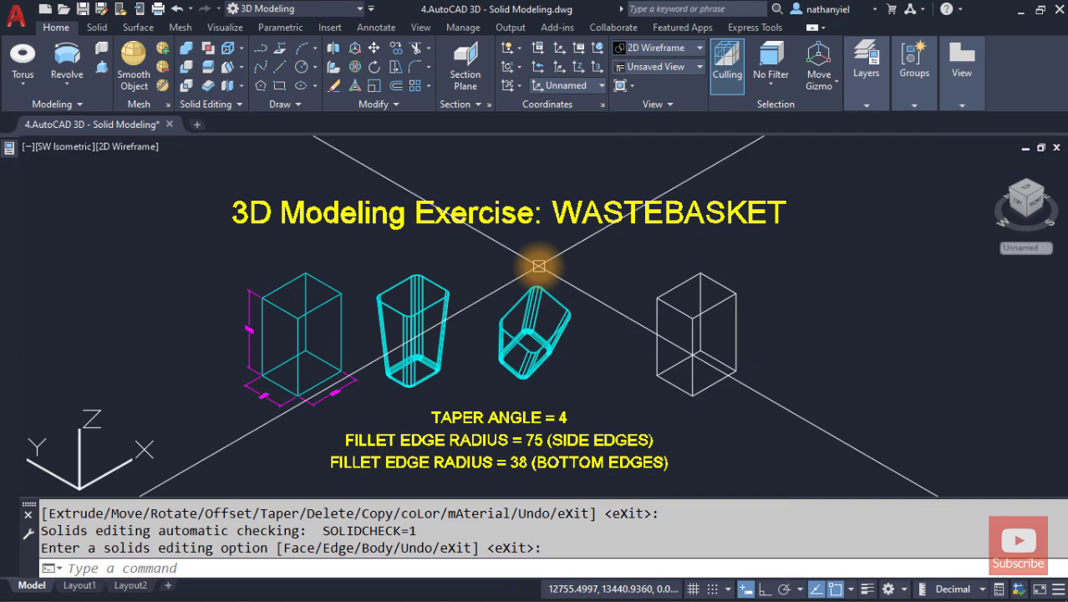
pyautogui.scroll(3, 456, 333)
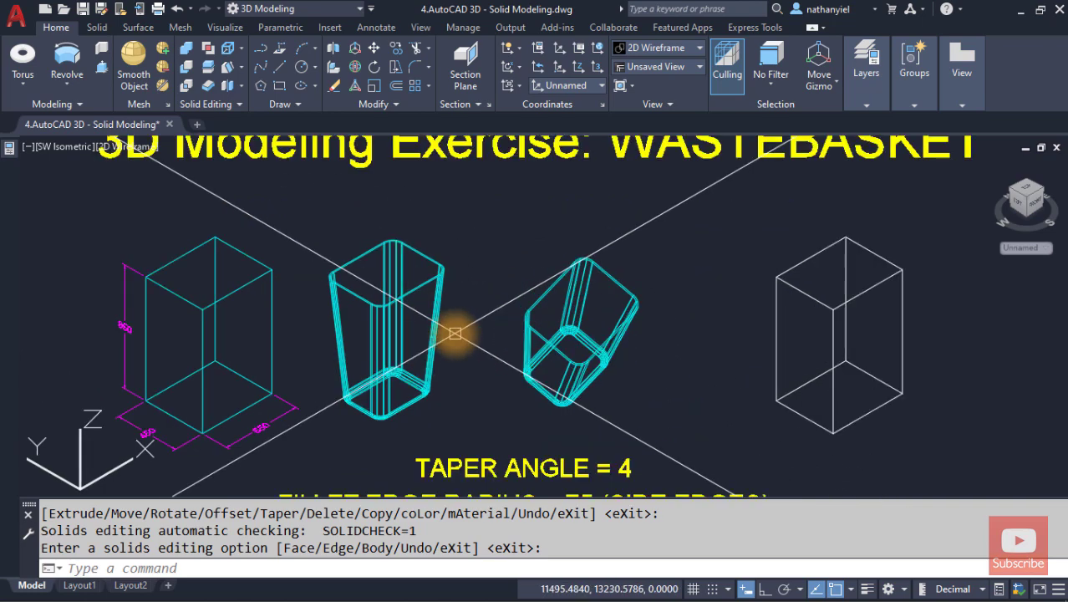
pyautogui.click(132, 147)
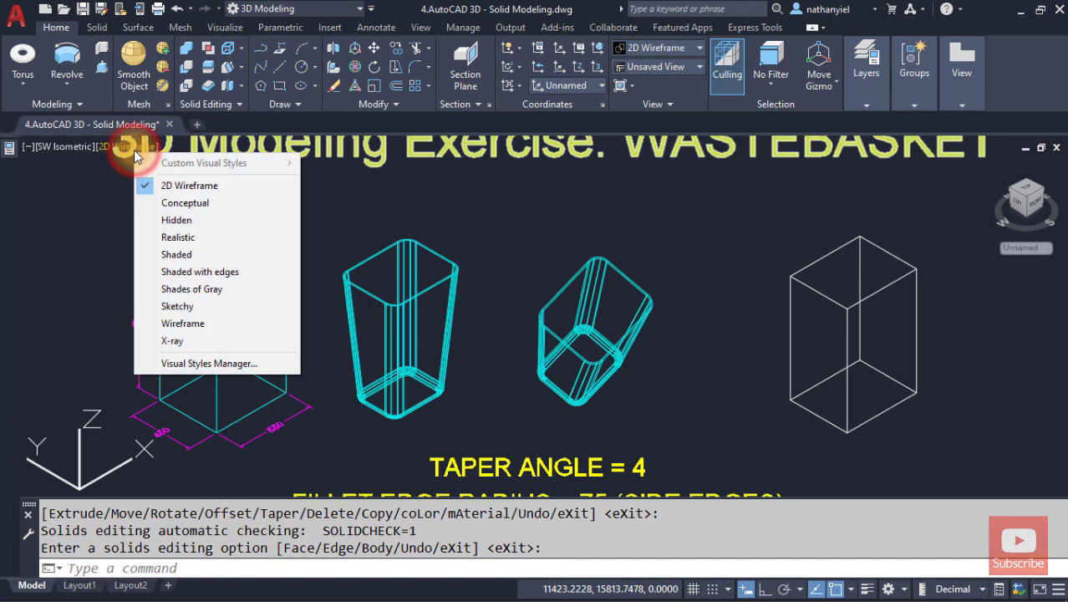
pyautogui.click(172, 202)
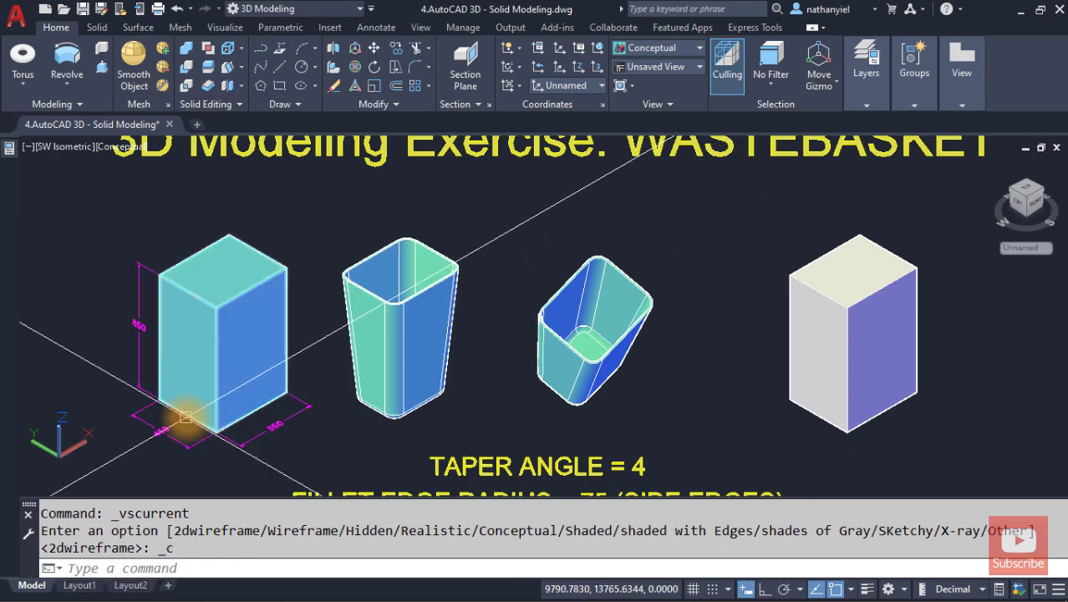
pyautogui.scroll(2, 186, 416)
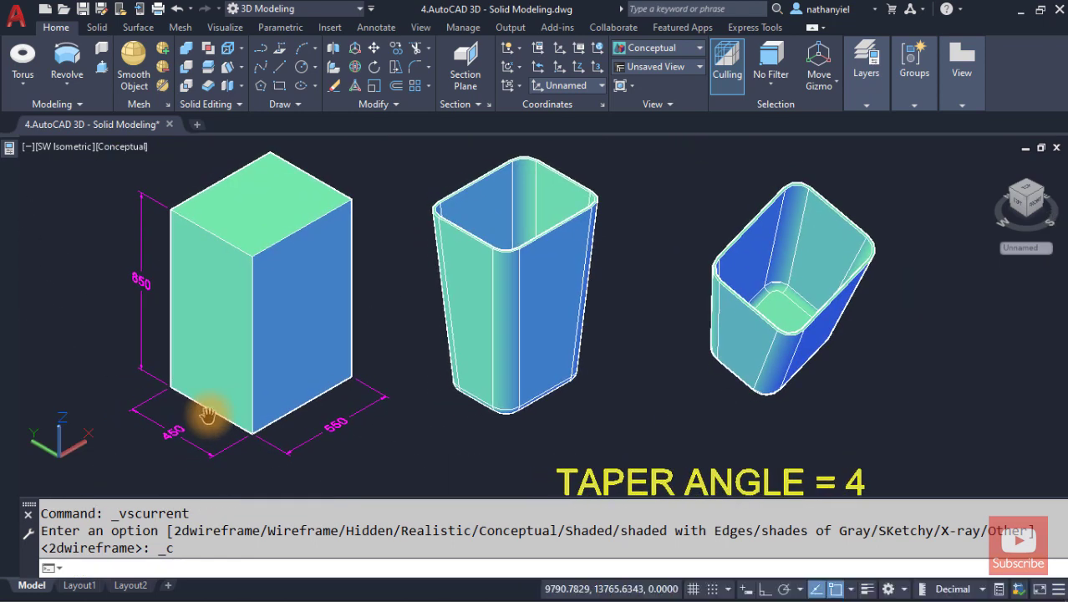
pyautogui.scroll(3, 208, 413)
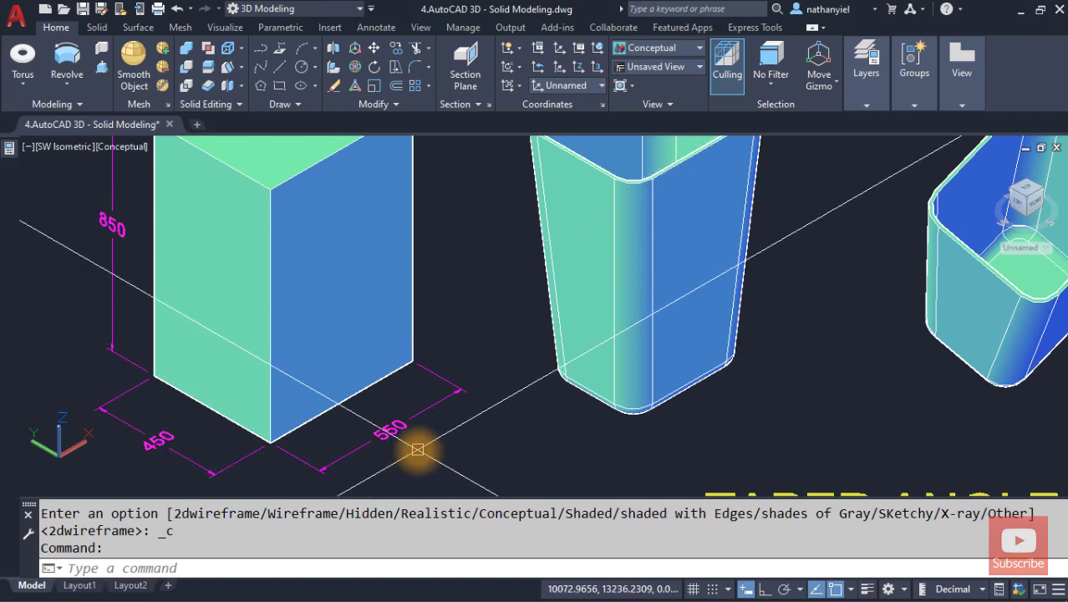
# Step: Change the visual style of the wastebasket exercise to 2D Wireframe
pyautogui.keyDown('shift'); pyautogui.moveTo(171, 377); pyautogui.dragTo(142, 322, button='middle'); pyautogui.keyUp('shift')
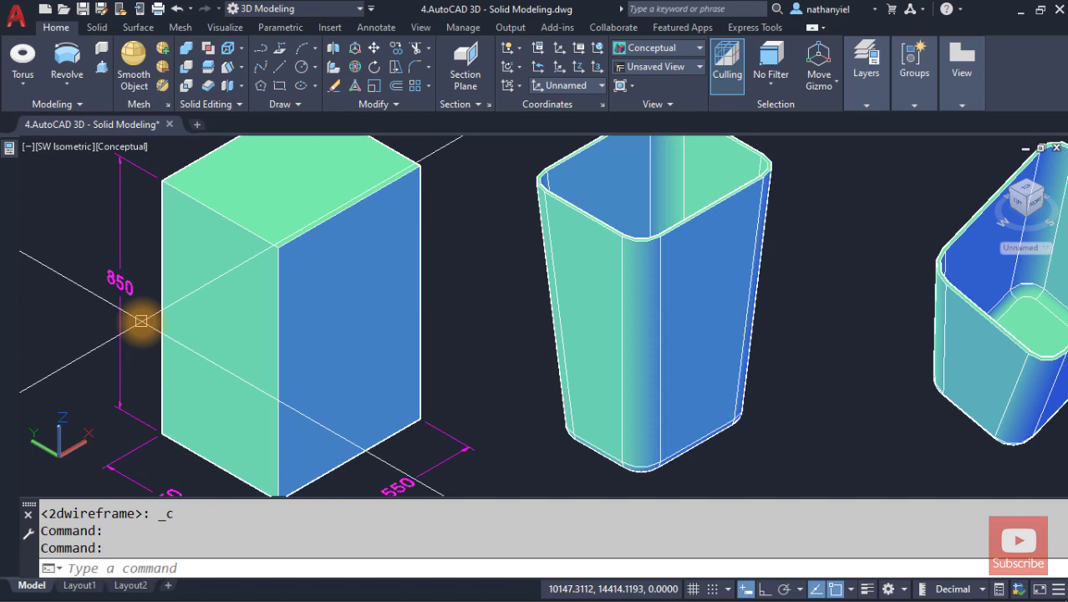
pyautogui.scroll(-2, 142, 321)
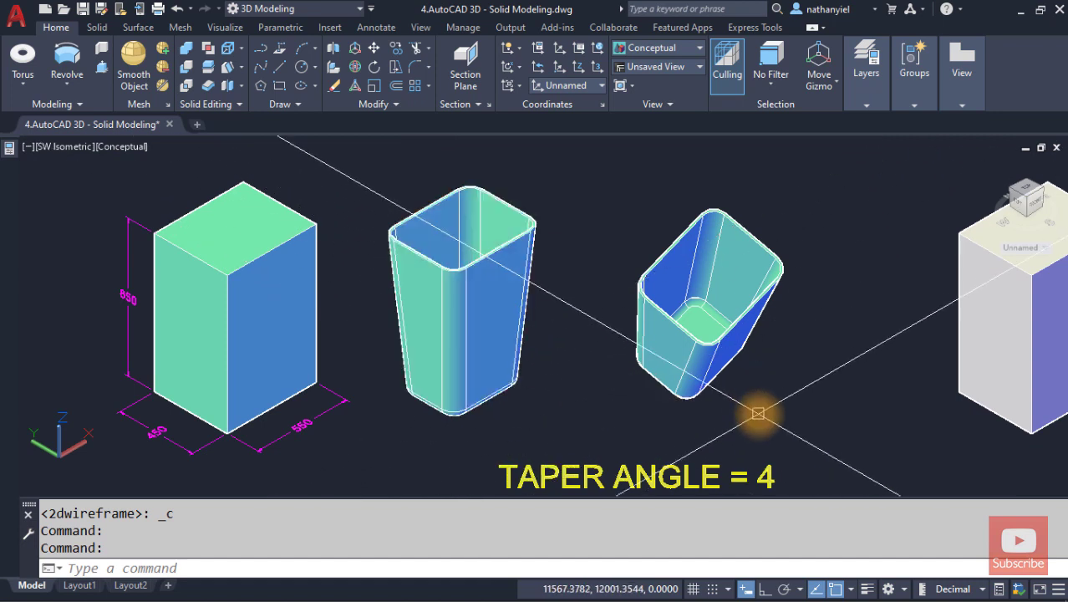
pyautogui.moveTo(759, 413); pyautogui.dragTo(520, 413, button='middle')
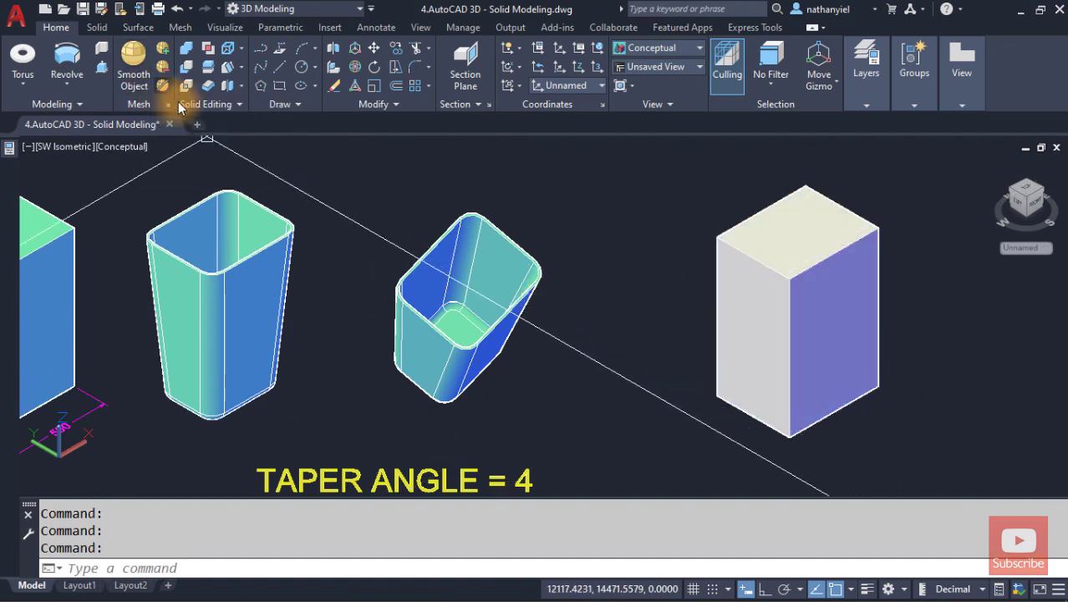
pyautogui.click(229, 68)
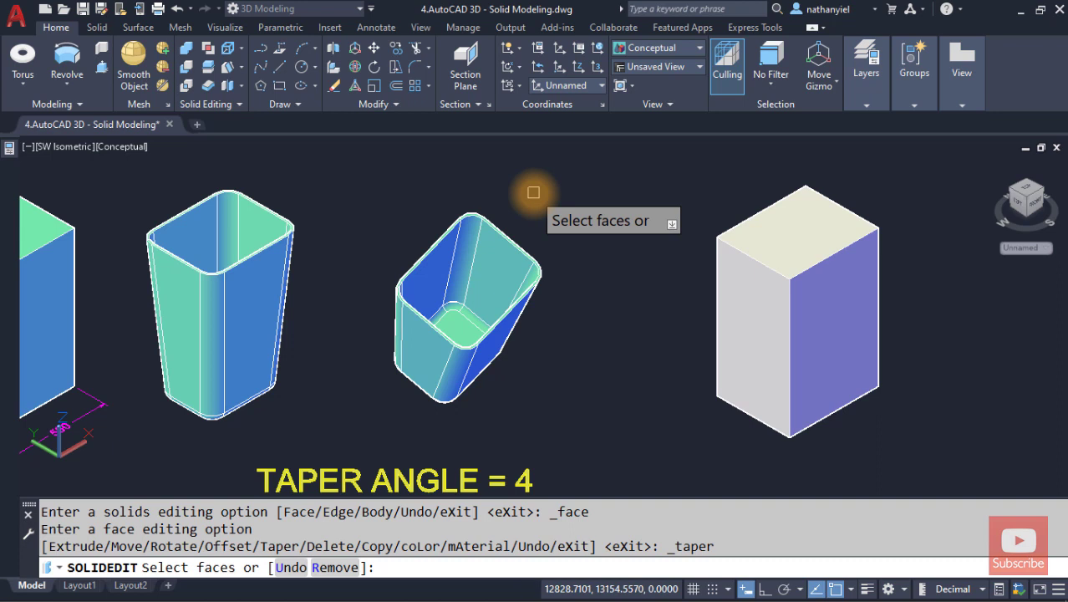
pyautogui.press('Escape')
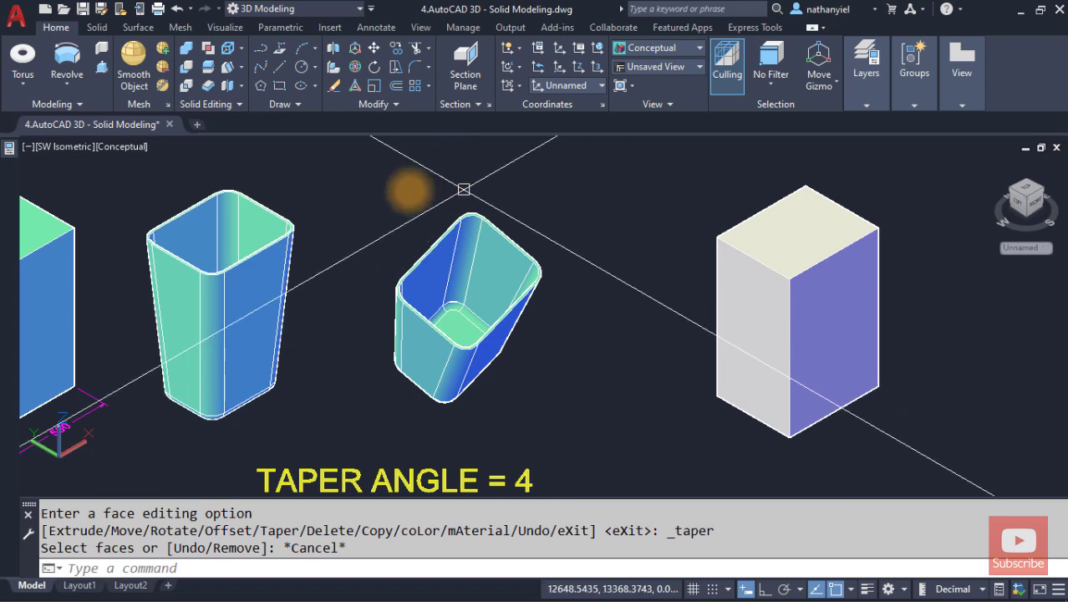
pyautogui.click(127, 154)
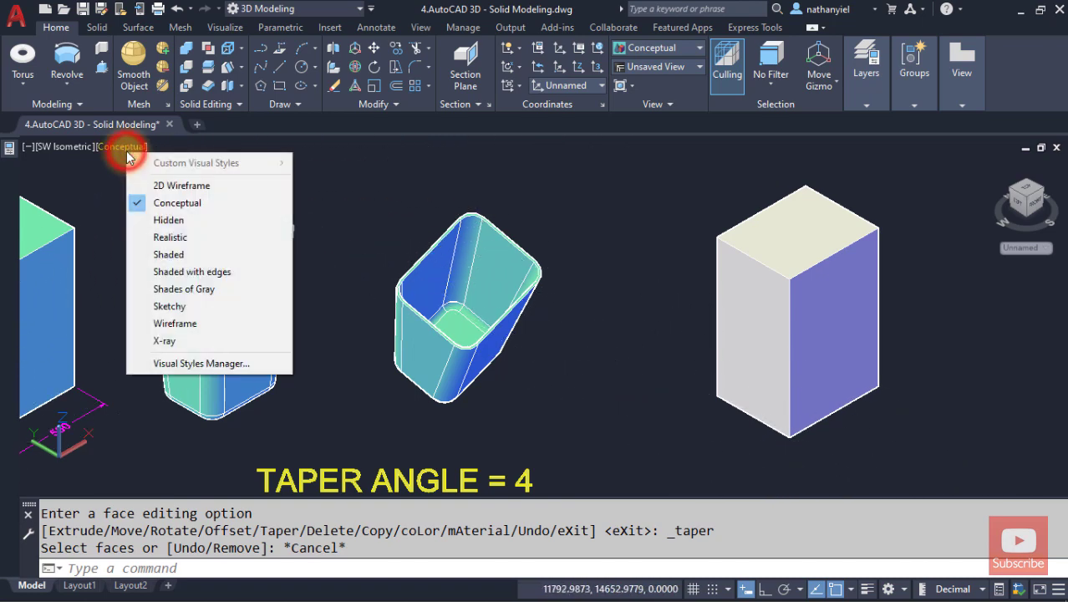
pyautogui.click(172, 181)
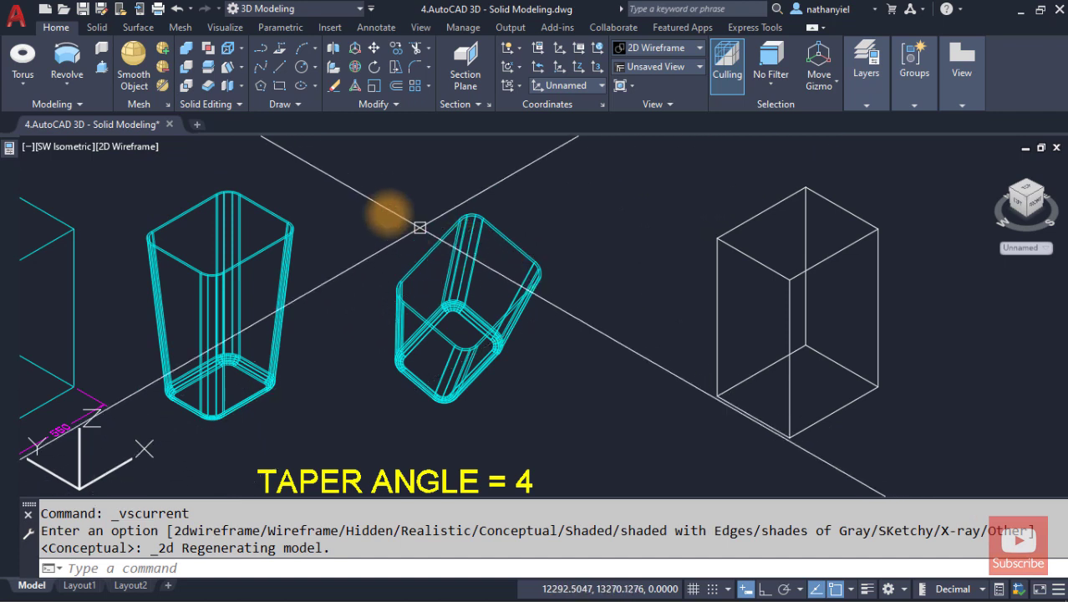
# Step: Taper the four side faces of the plain white box, axis from the top edge midpoint down to the bottom edge midpoint, angle 4
pyautogui.click(229, 68)
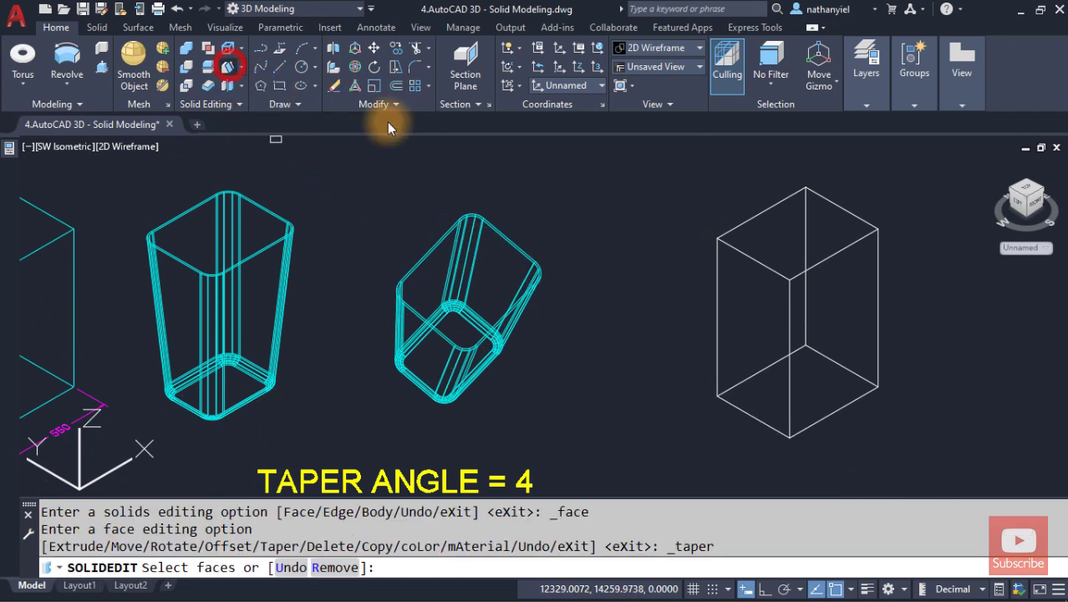
pyautogui.click(750, 313)
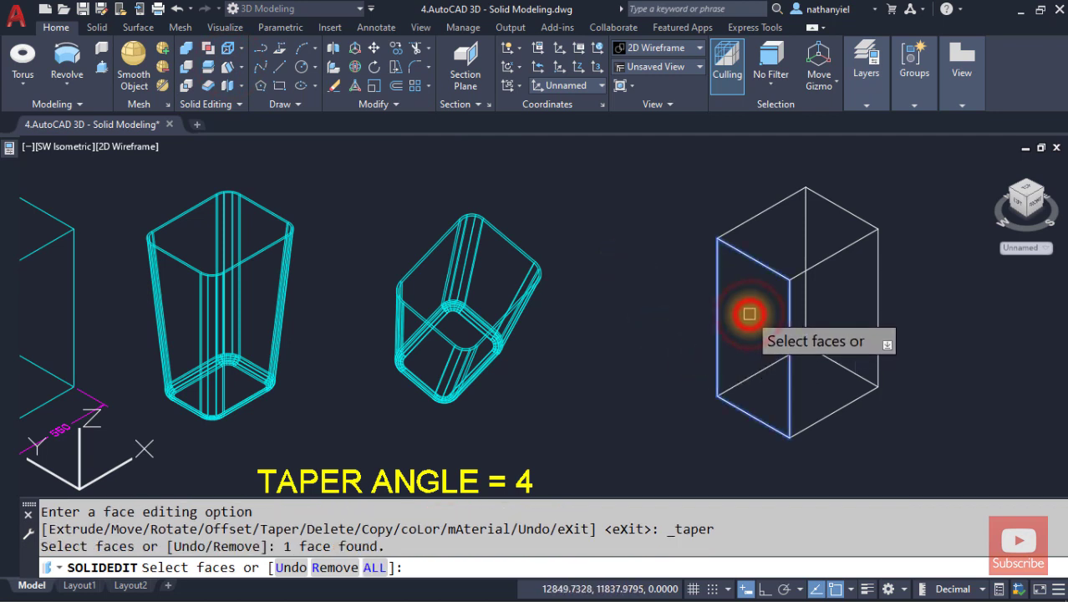
pyautogui.click(750, 313)
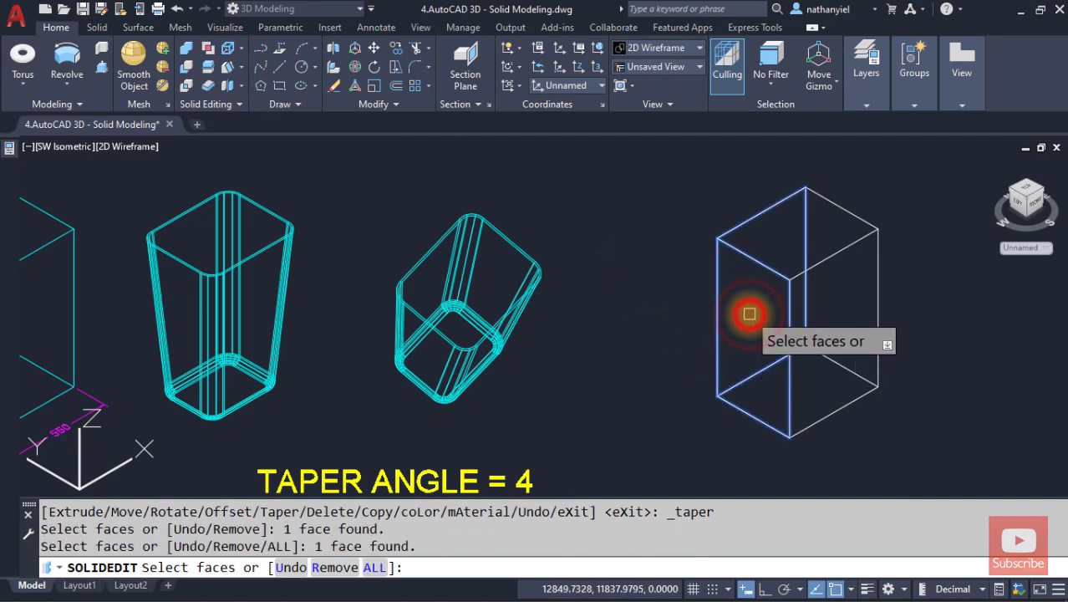
pyautogui.click(843, 304)
pyautogui.click(844, 304)
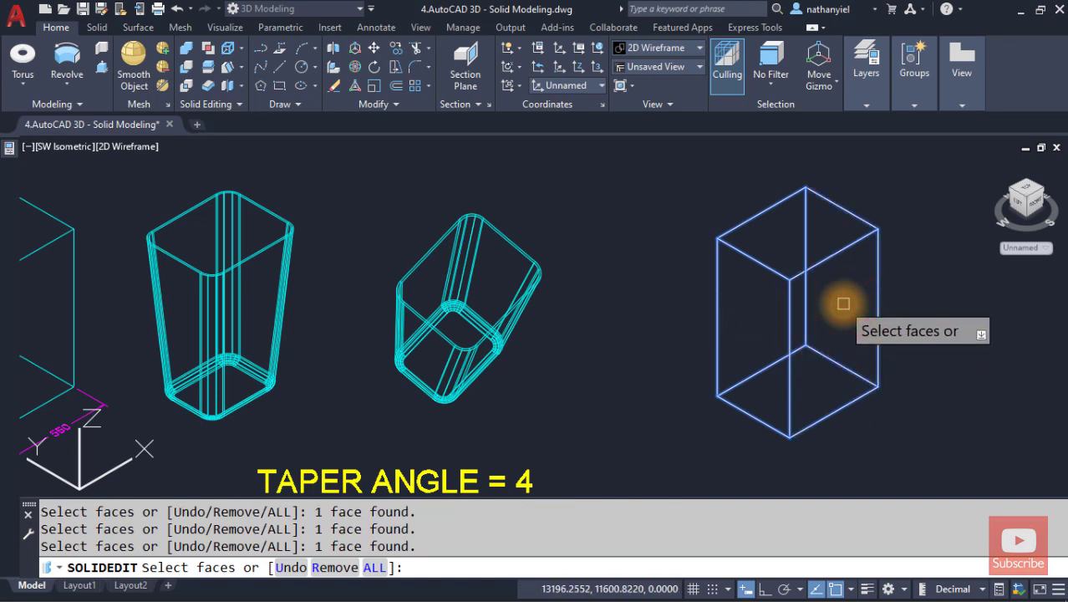
pyautogui.press('Return')
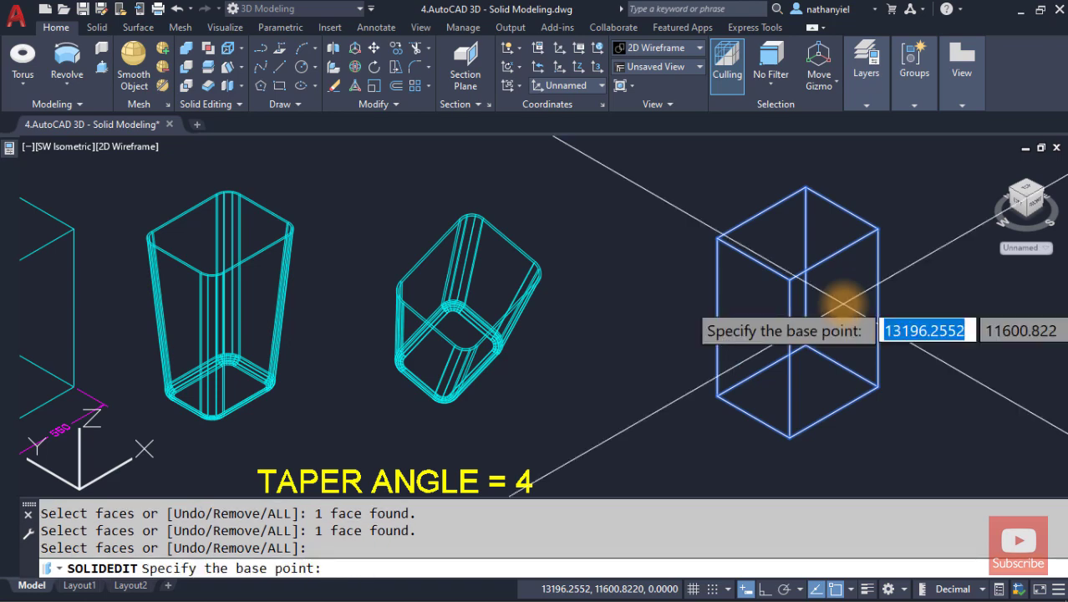
pyautogui.scroll(-3, 840, 333)
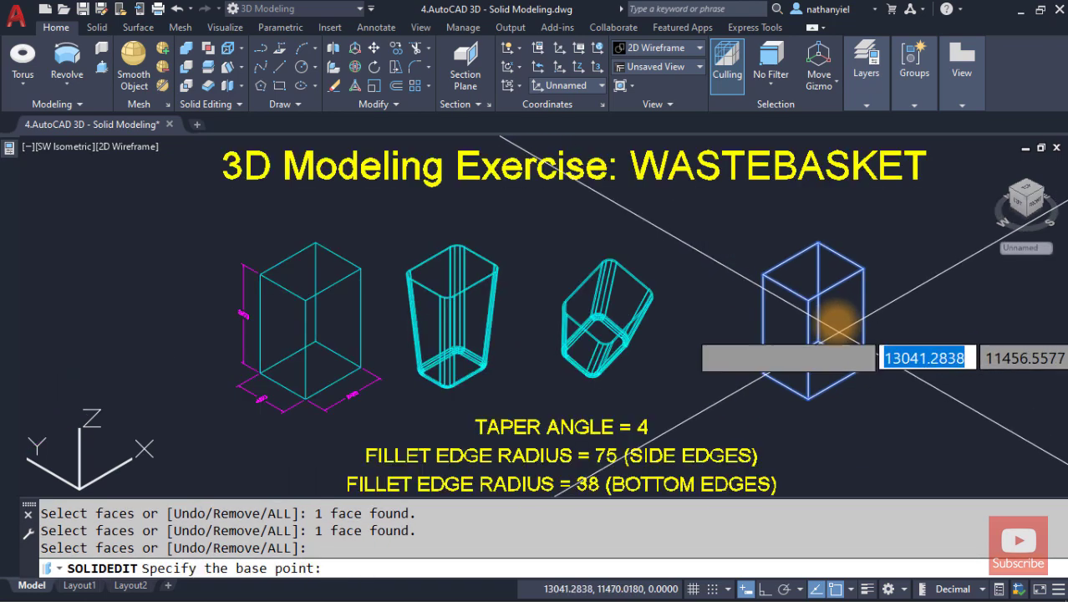
pyautogui.click(835, 284)
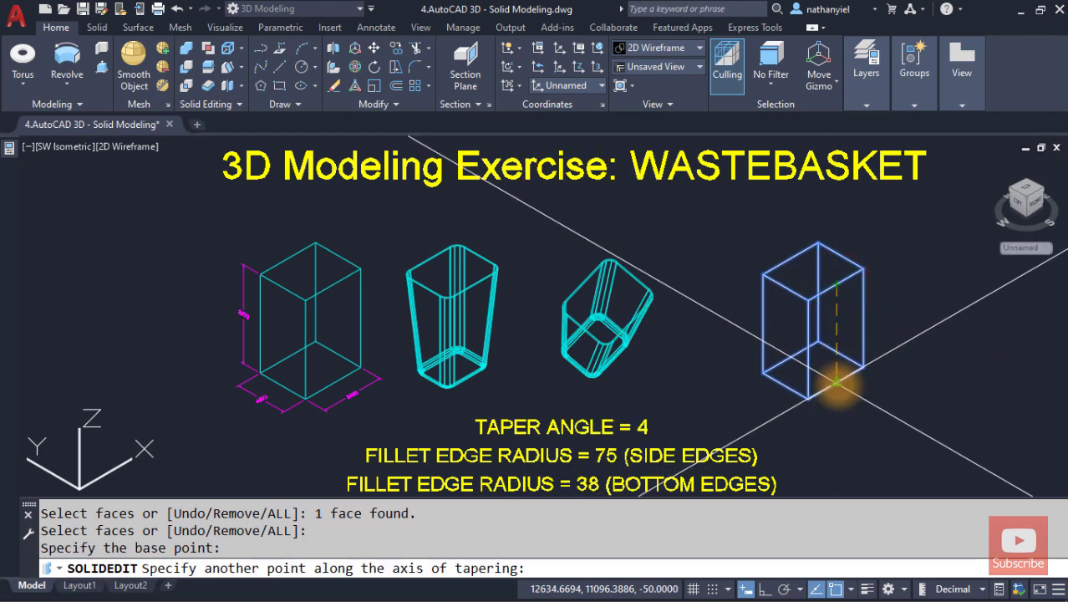
pyautogui.click(835, 383)
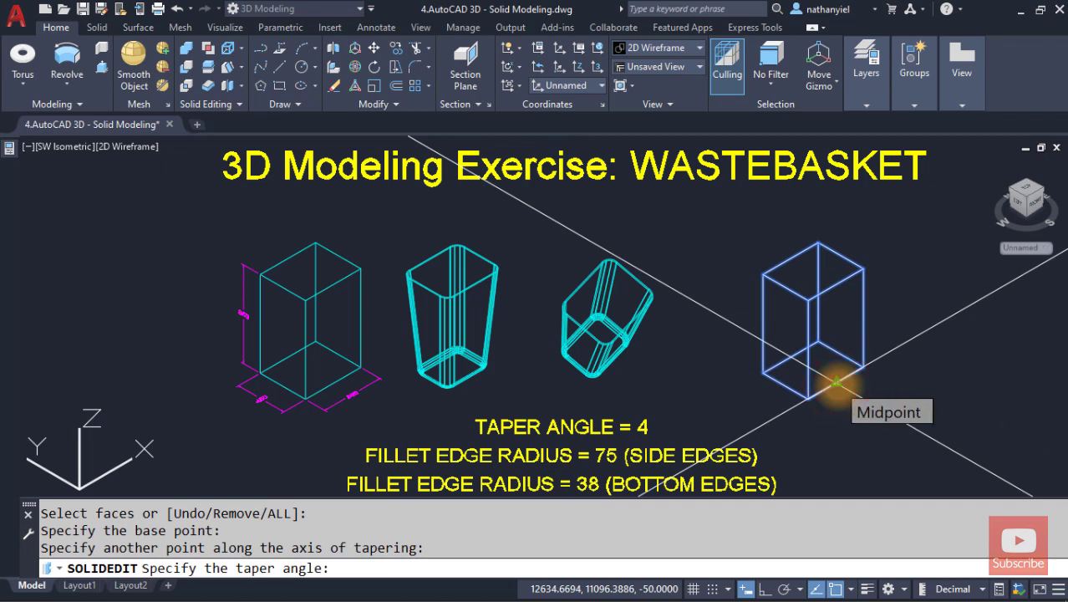
pyautogui.write('4')
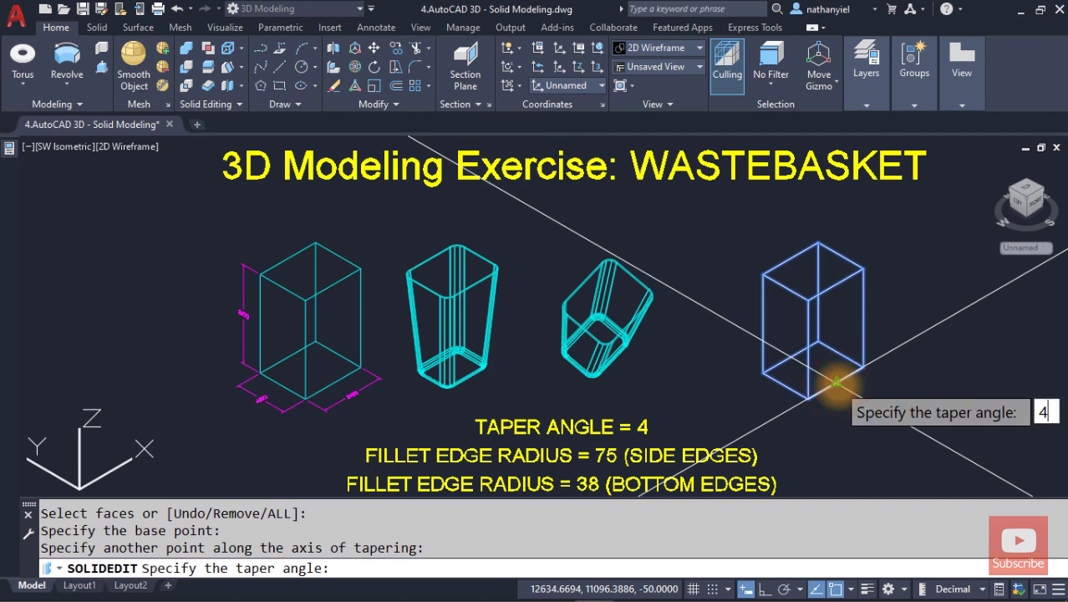
pyautogui.press('Return')
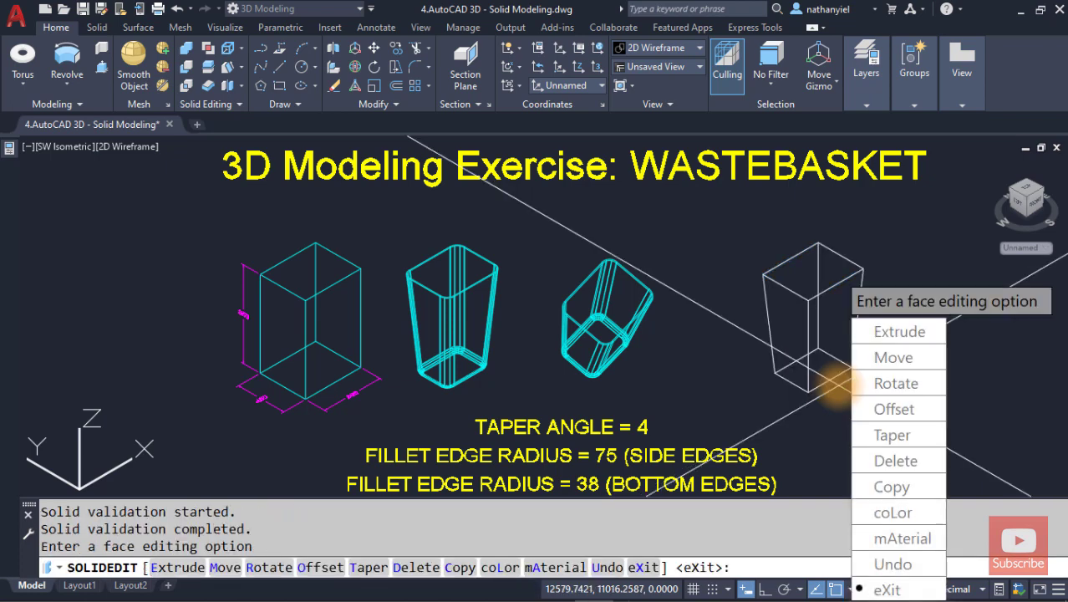
pyautogui.press('Return')
pyautogui.press('Return')
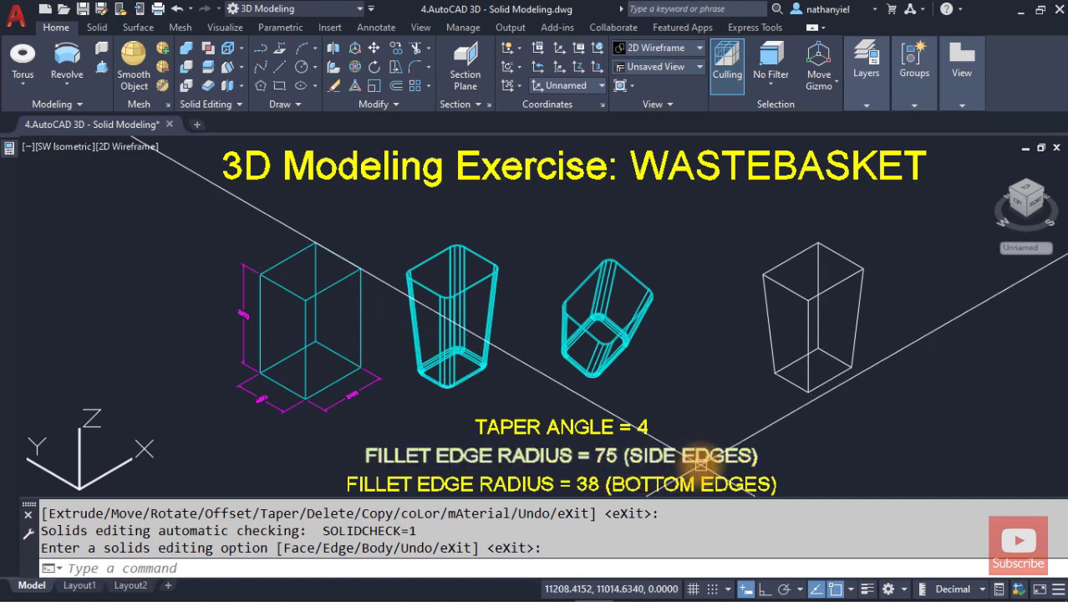
# Step: Round the four side edges of the tapered white box with Fillet Edge at radius 75
pyautogui.scroll(3, 835, 346)
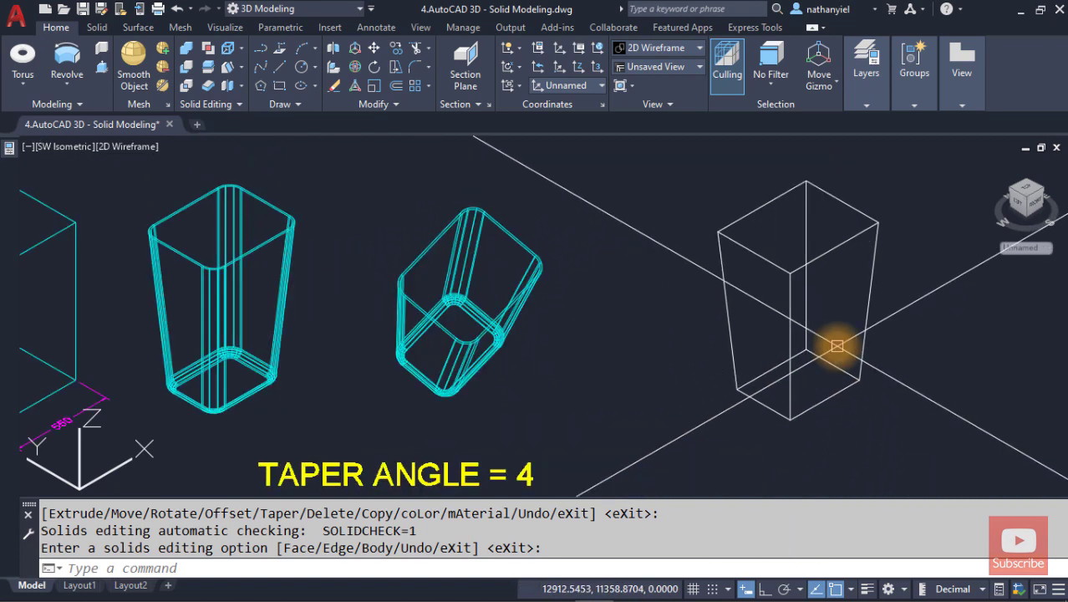
pyautogui.moveTo(835, 346)
pyautogui.mouseDown(button='middle')
pyautogui.moveTo(792, 356)
pyautogui.moveTo(710, 347)
pyautogui.mouseUp(button='middle')
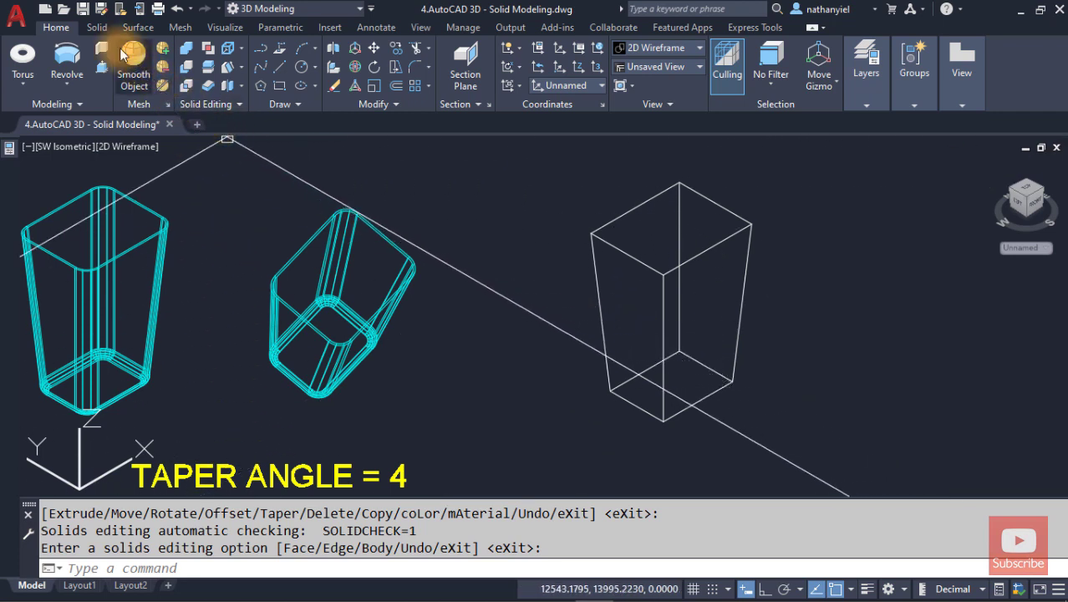
pyautogui.click(98, 26)
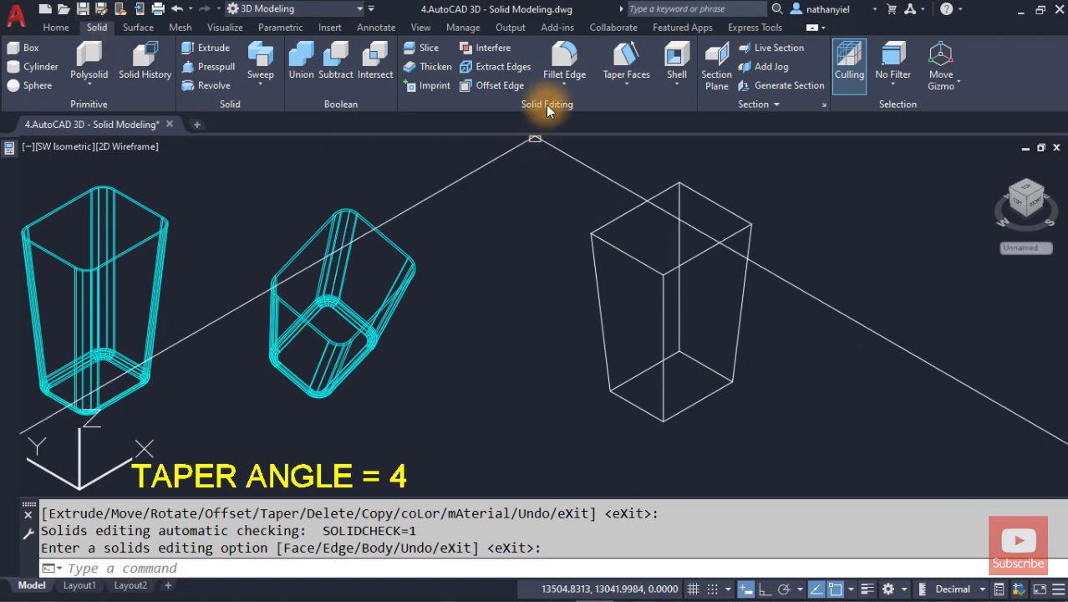
pyautogui.click(568, 65)
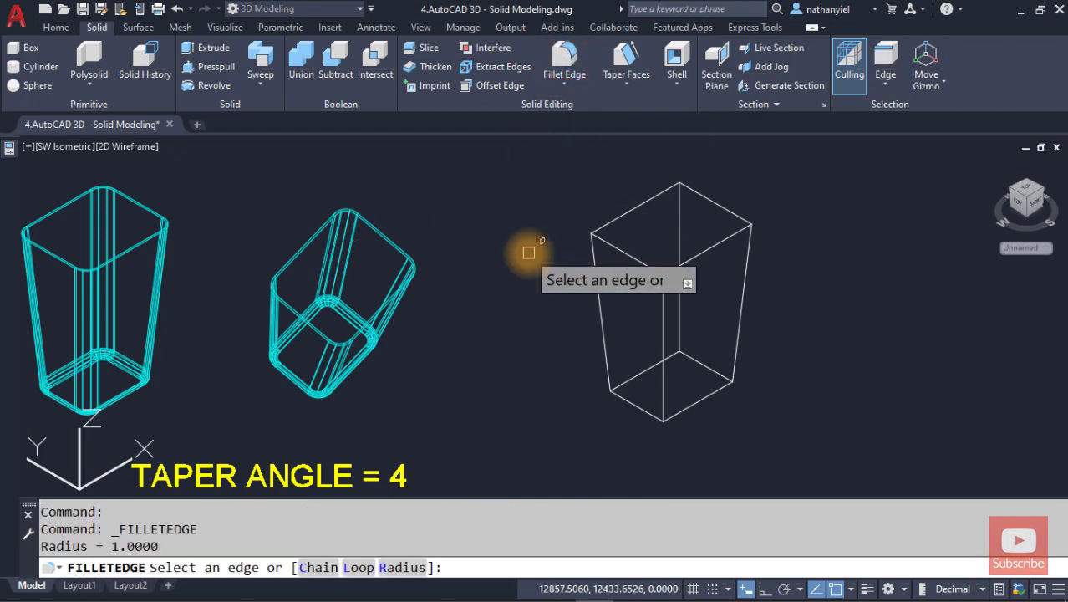
pyautogui.write('r')
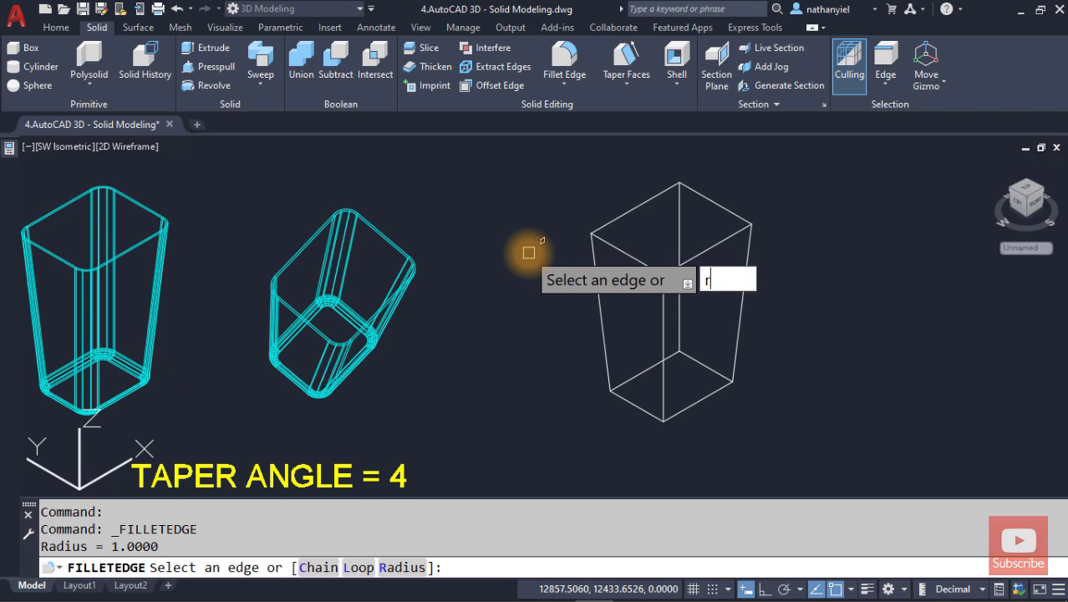
pyautogui.press('Return')
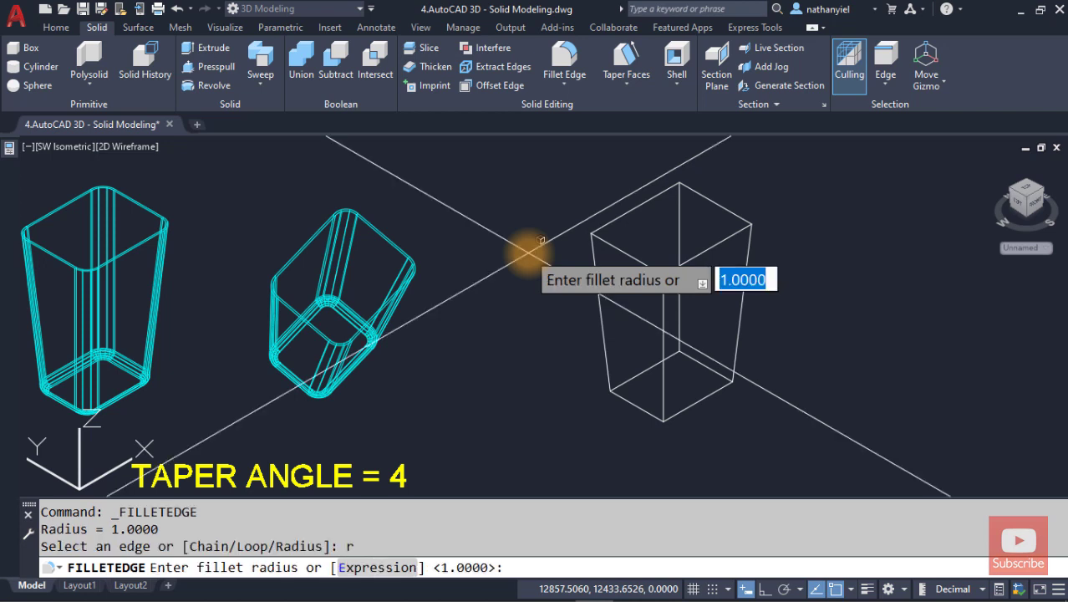
pyautogui.write('75')
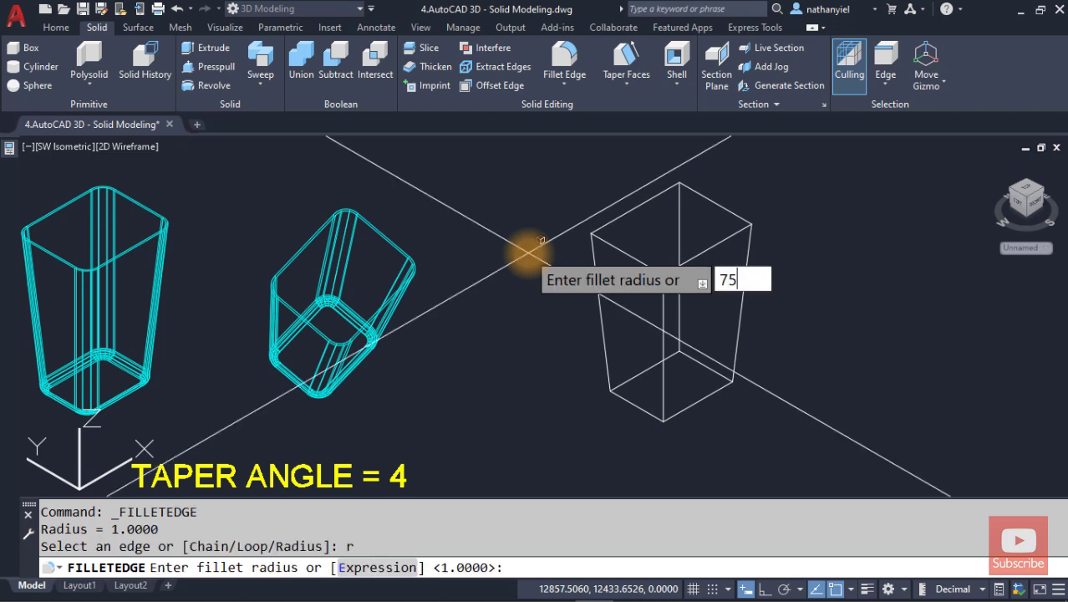
pyautogui.press('Return')
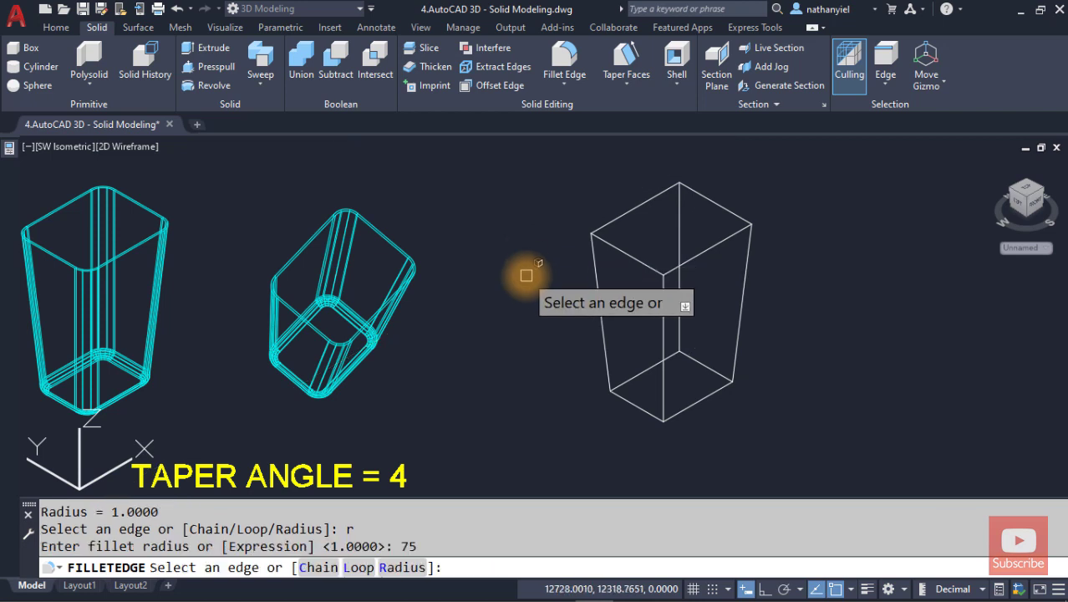
pyautogui.click(599, 299)
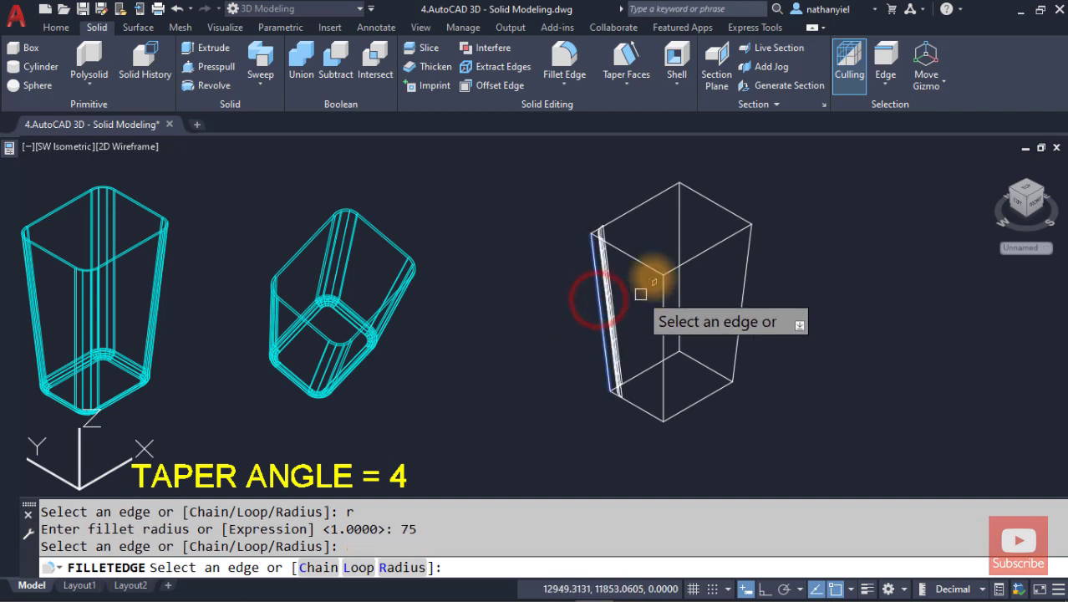
pyautogui.click(679, 222)
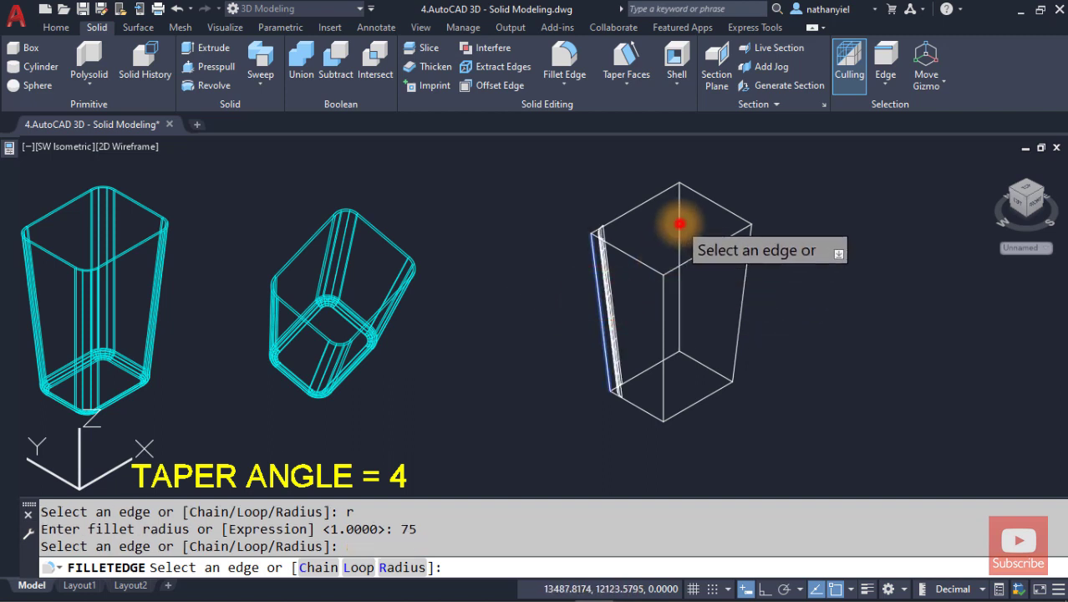
pyautogui.click(745, 274)
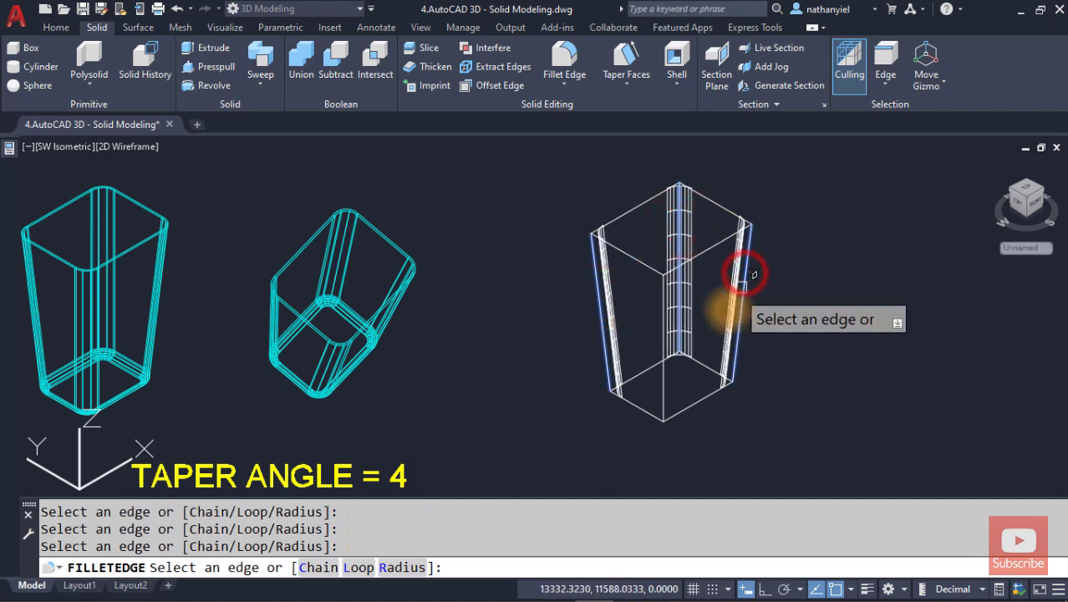
pyautogui.click(661, 384)
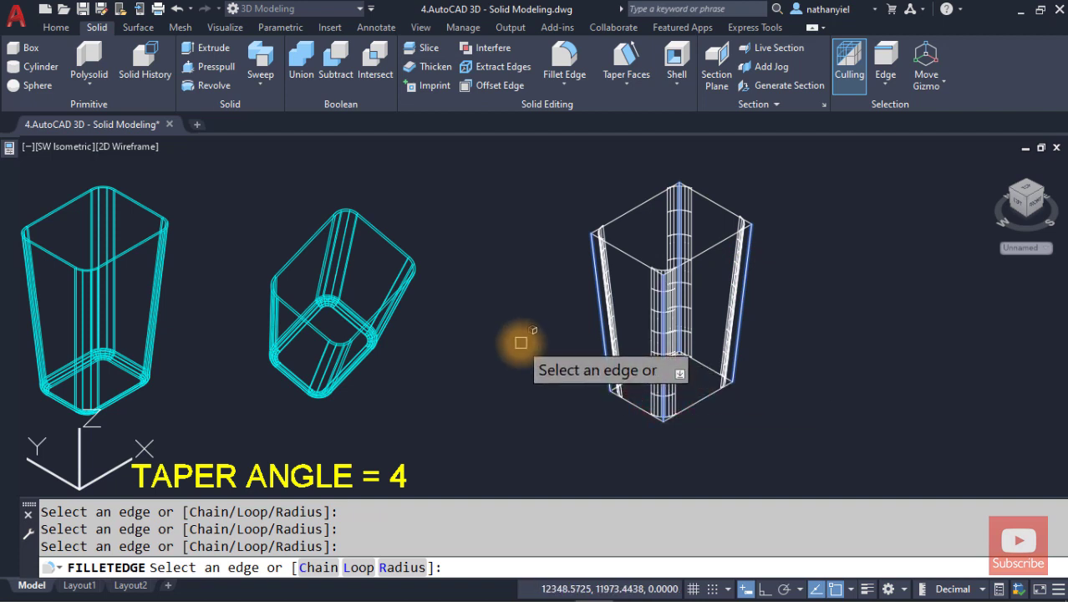
pyautogui.press('Return')
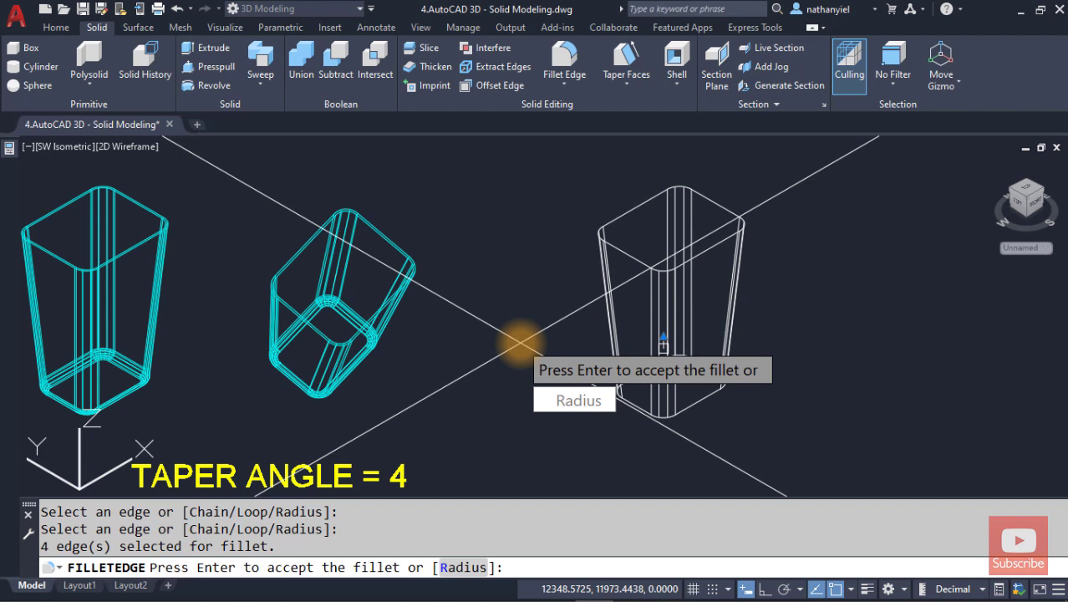
pyautogui.press('Return')
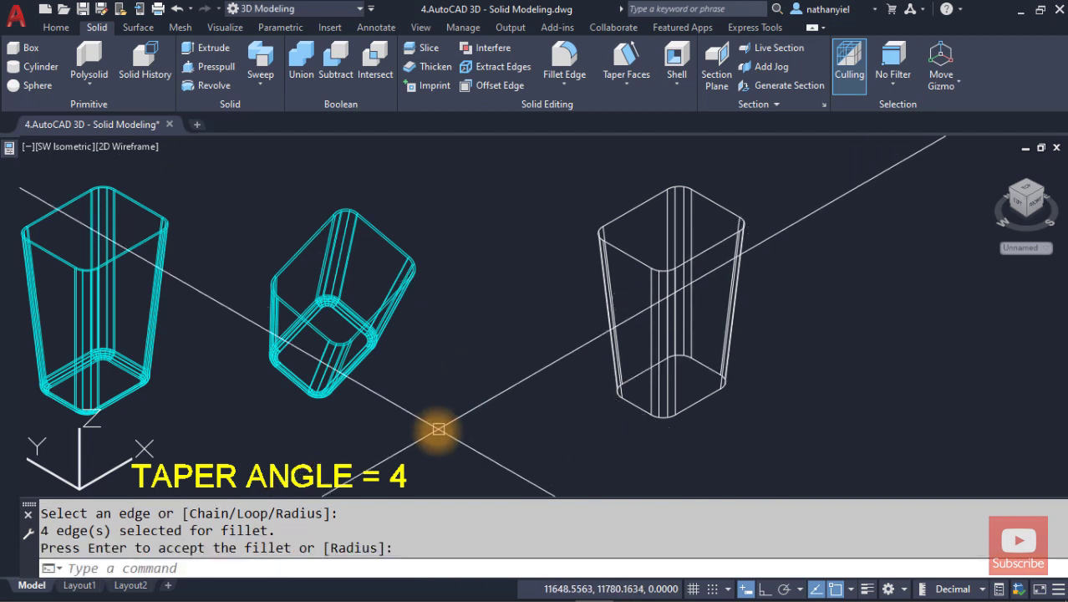
# Step: Round the whole loop of bottom edges of the tapered white box with Fillet Edge at radius 38
pyautogui.moveTo(436, 425)
pyautogui.mouseDown(button='middle')
pyautogui.moveTo(484, 317)
pyautogui.moveTo(570, 313)
pyautogui.mouseUp(button='middle')
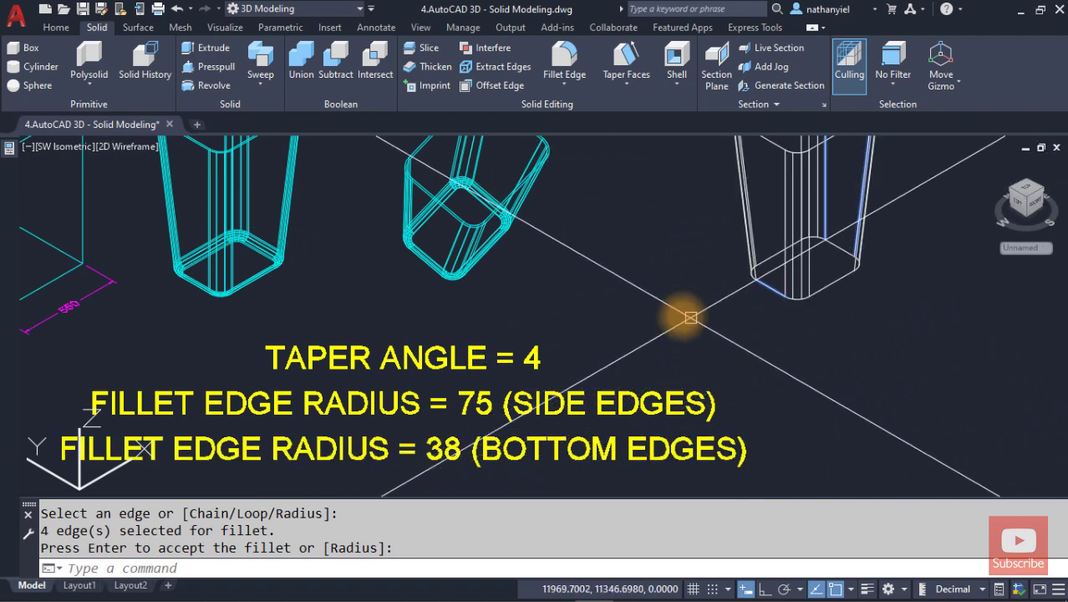
pyautogui.moveTo(624, 317); pyautogui.dragTo(548, 461, button='middle')
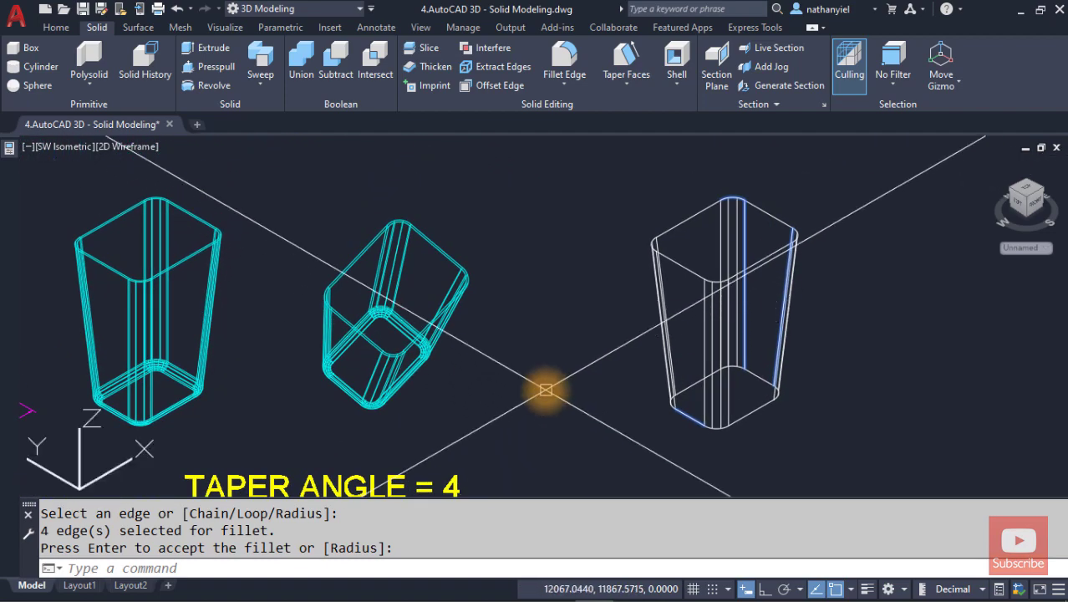
pyautogui.press('Return')
pyautogui.press('Return')
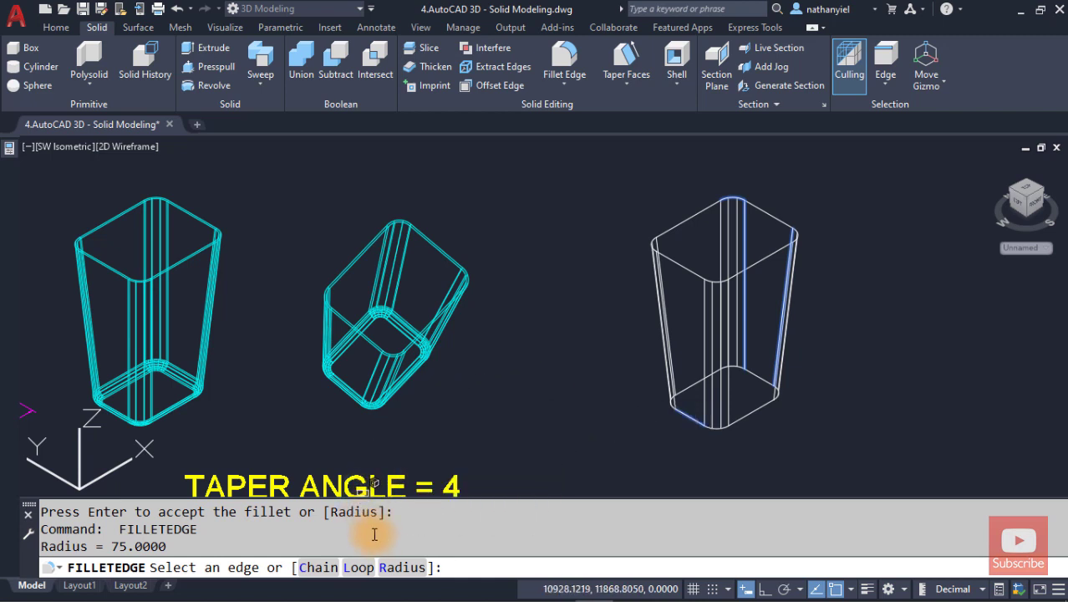
pyautogui.click(396, 567)
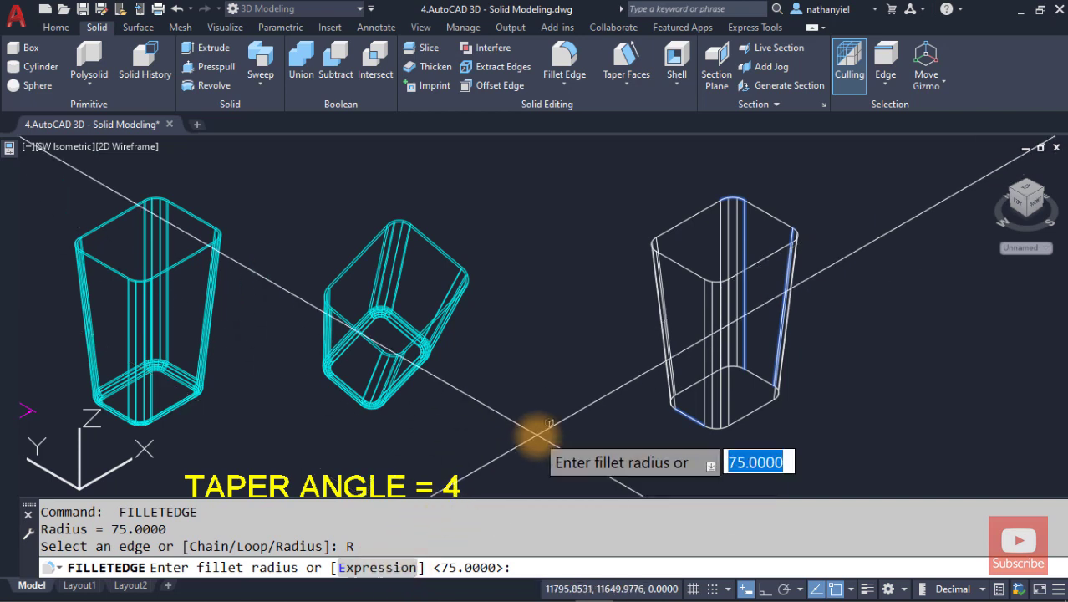
pyautogui.write('38')
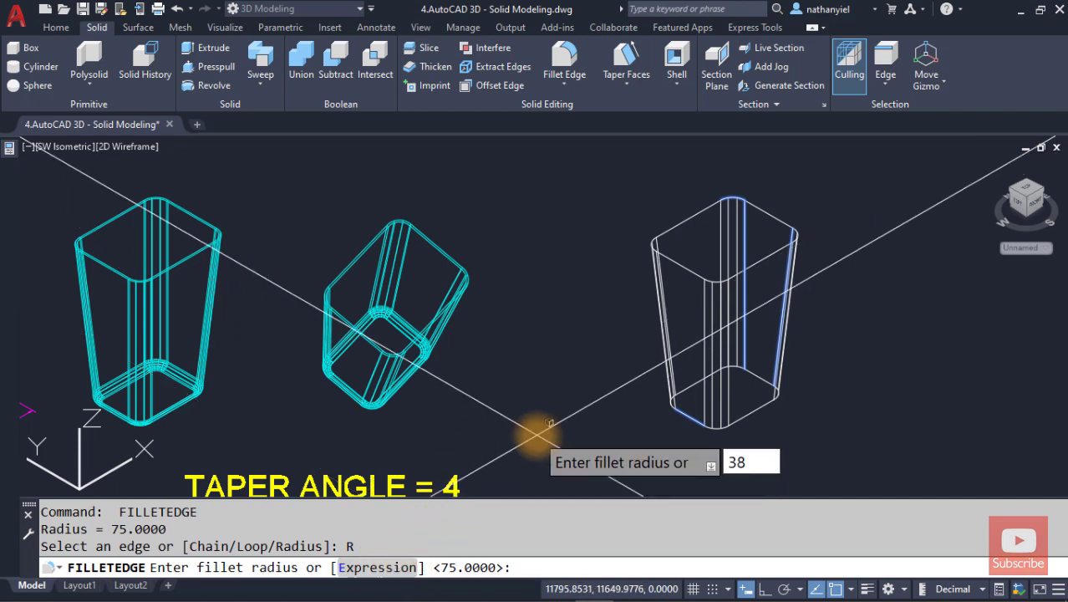
pyautogui.press('Return')
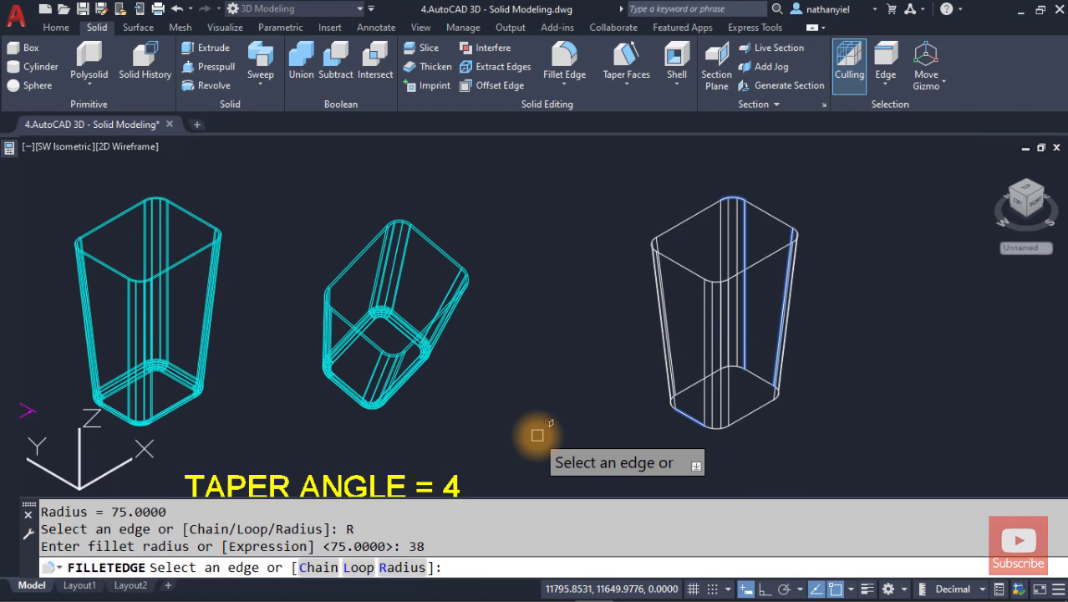
pyautogui.click(354, 568)
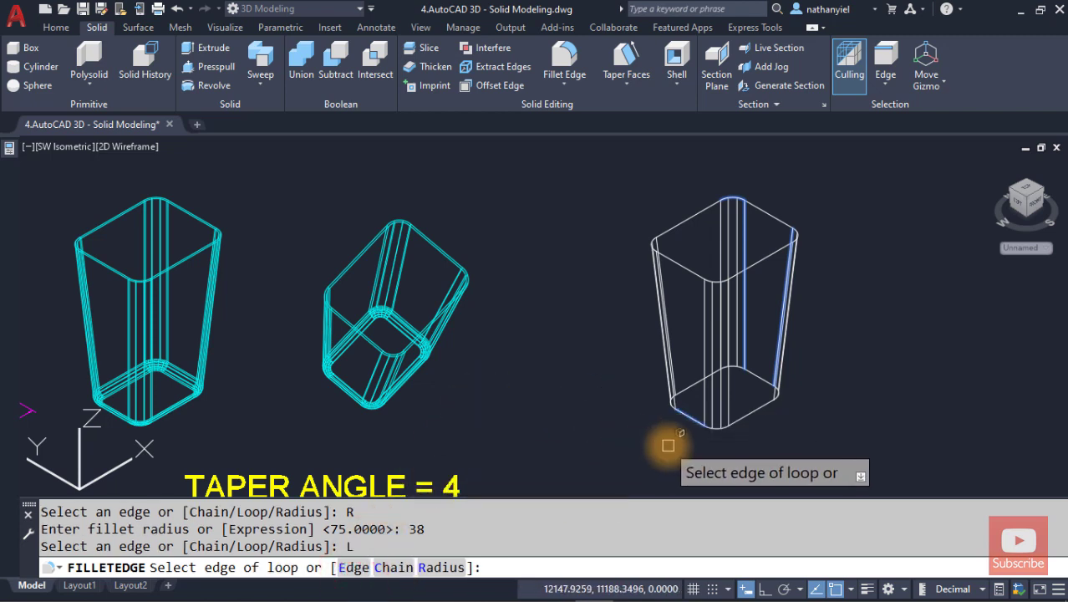
pyautogui.scroll(2, 669, 442)
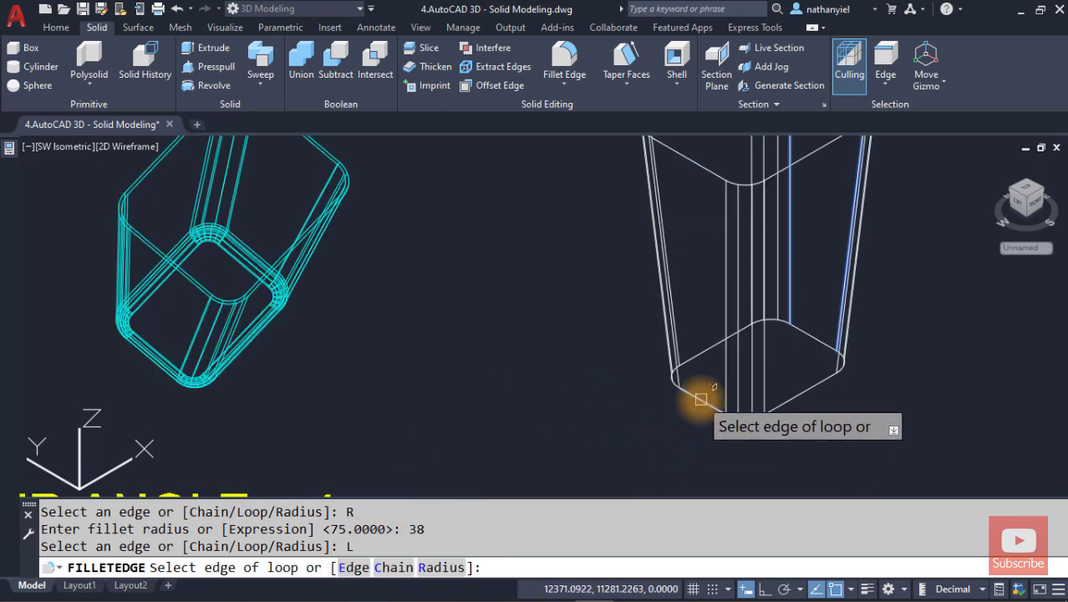
pyautogui.click(700, 399)
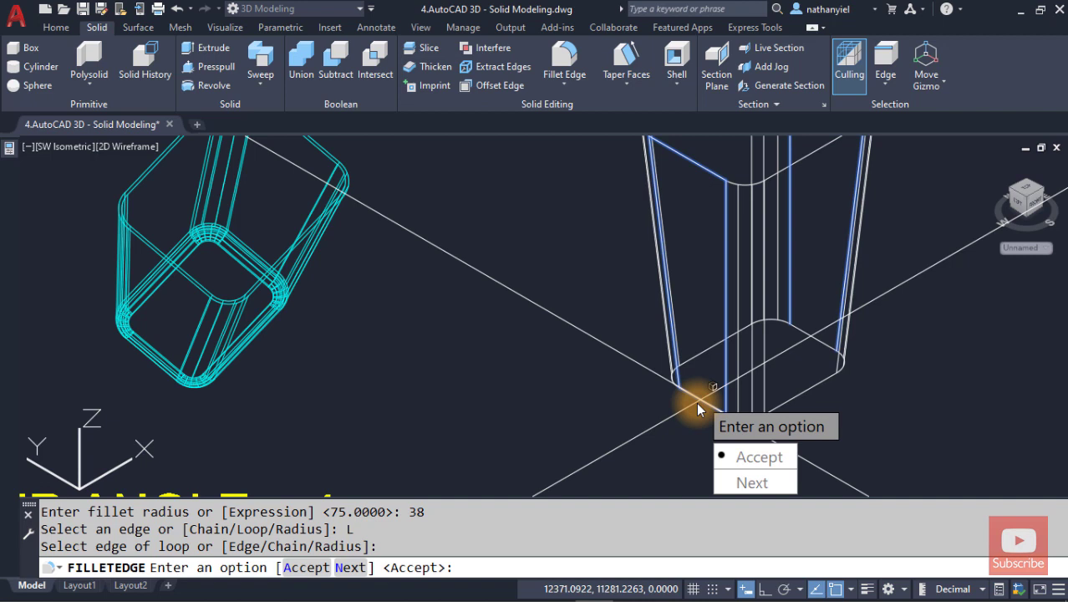
pyautogui.click(752, 483)
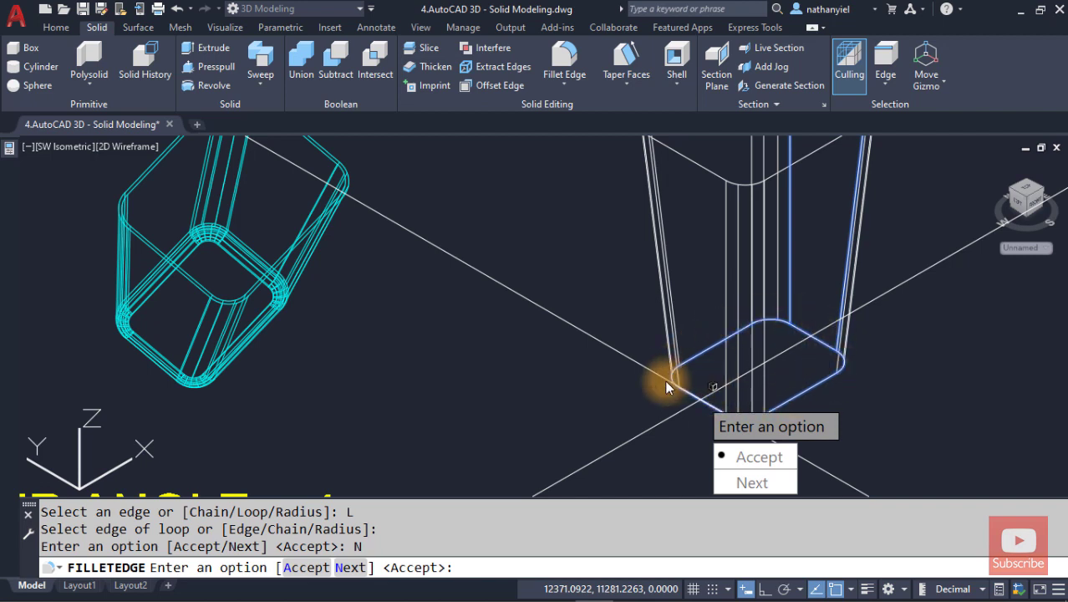
pyautogui.click(747, 458)
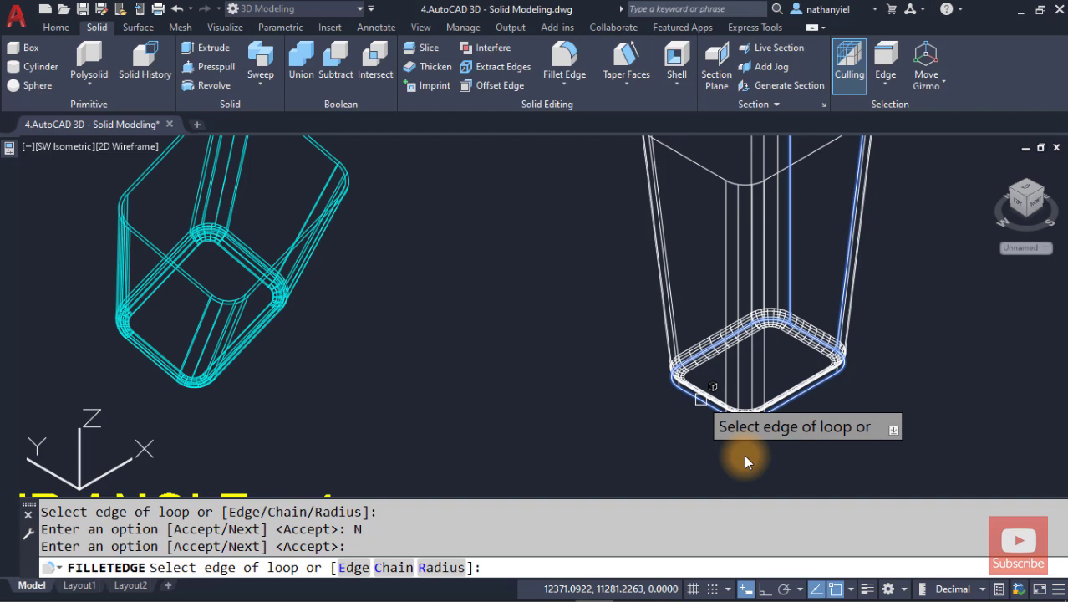
pyautogui.press('Return')
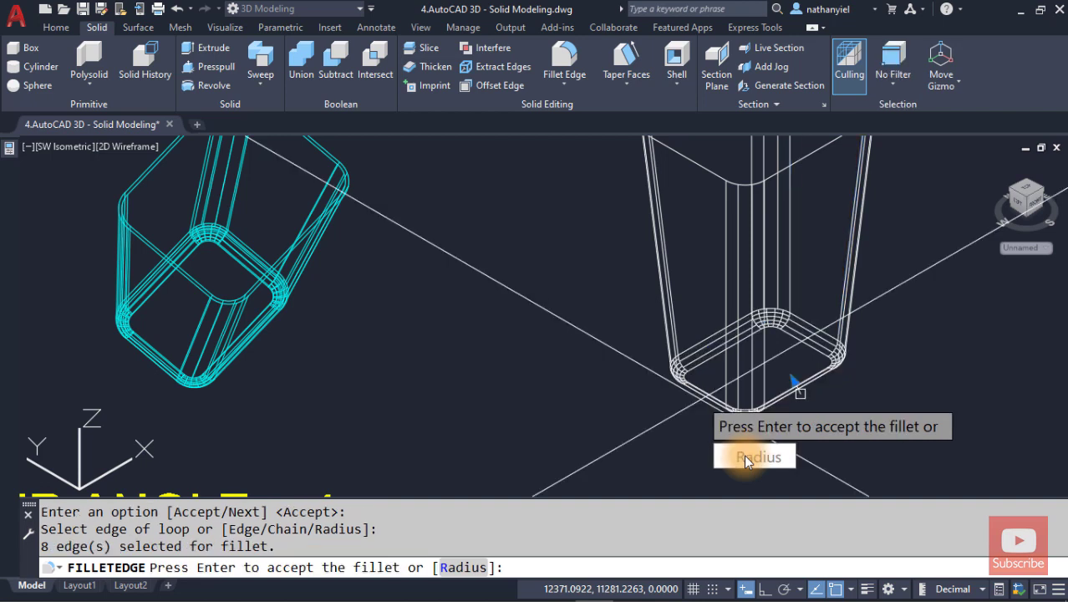
pyautogui.press('Return')
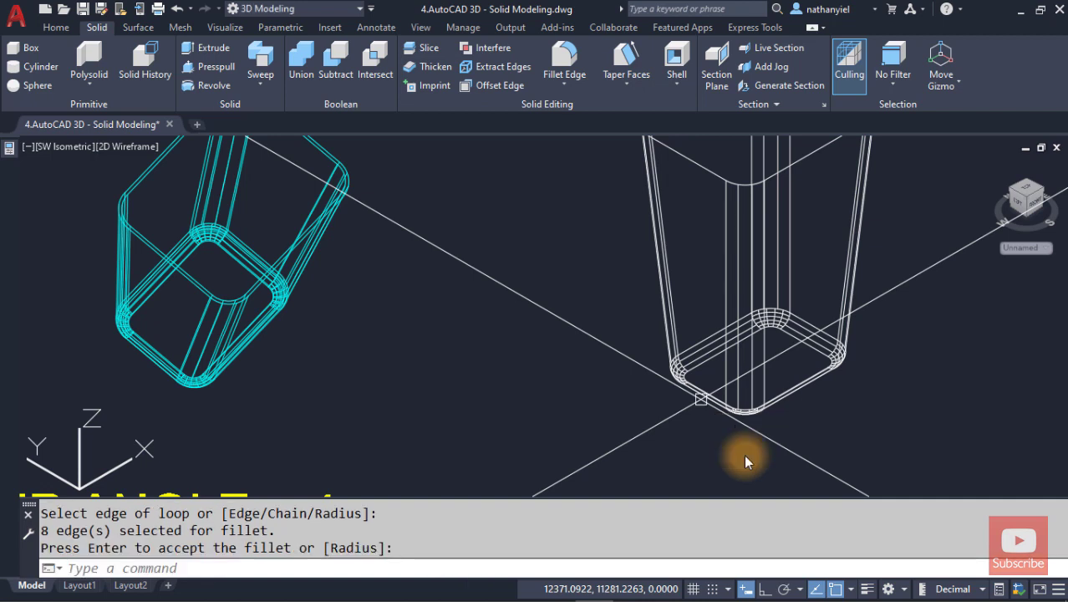
# Step: Try the Conceptual visual style on the baskets and switch the display to Shaded with edges
pyautogui.scroll(-4, 600, 411)
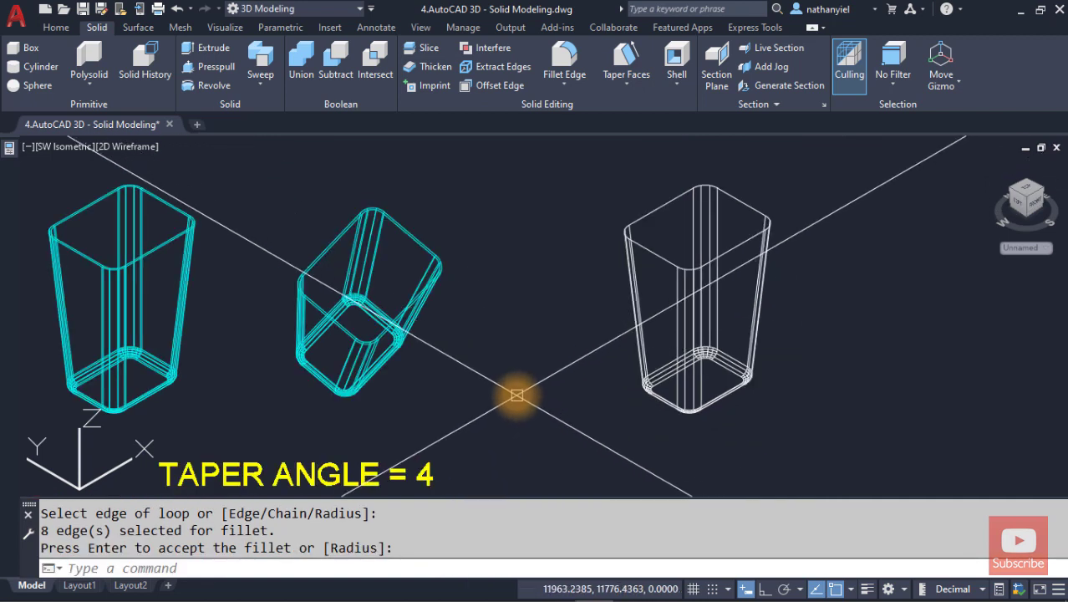
pyautogui.click(117, 148)
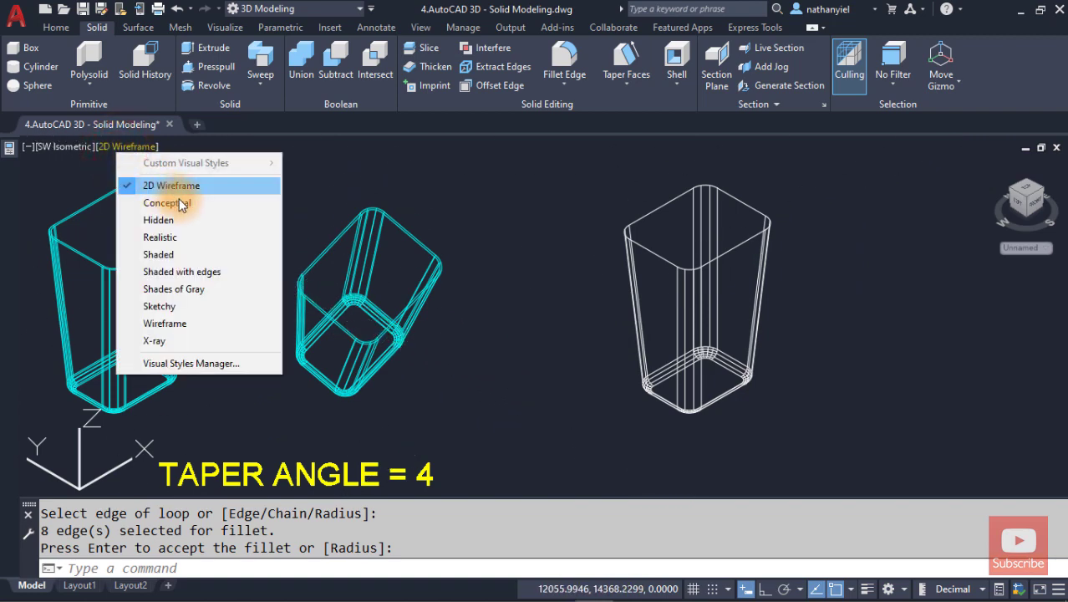
pyautogui.click(184, 204)
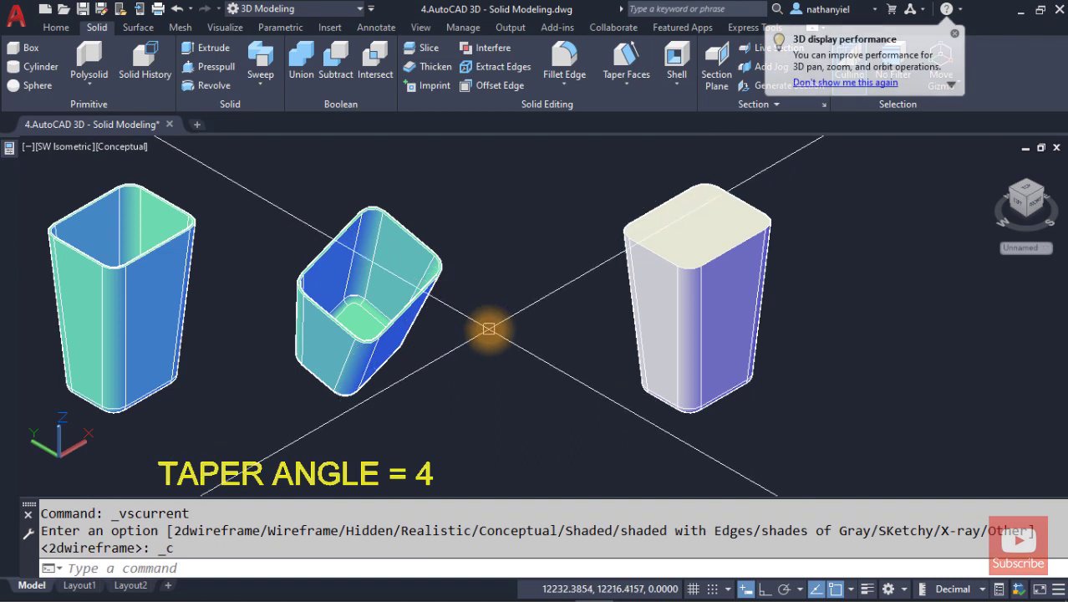
pyautogui.moveTo(489, 322); pyautogui.dragTo(521, 351, button='middle')
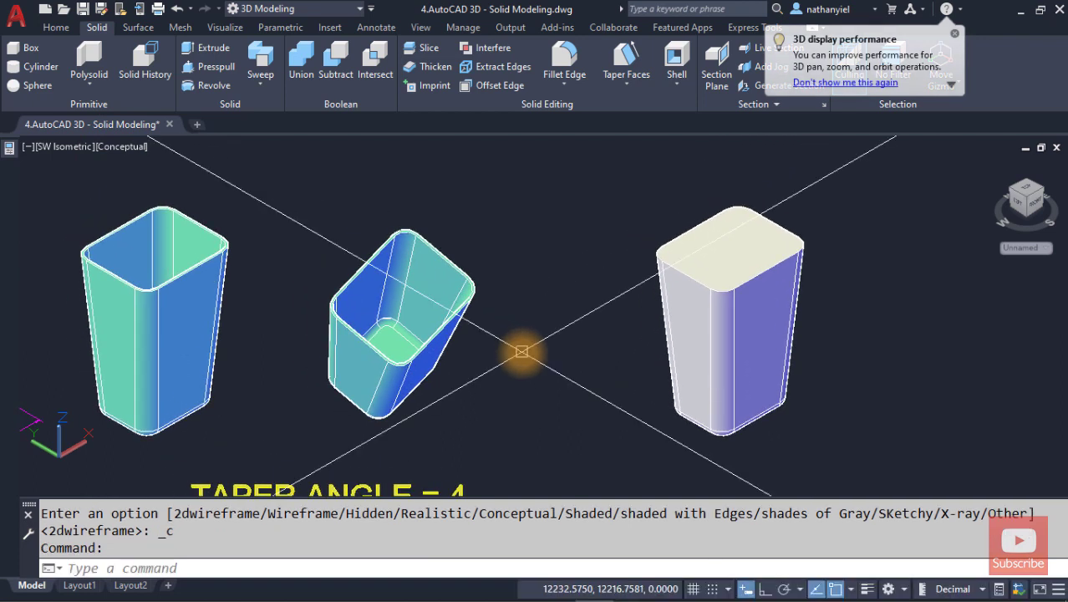
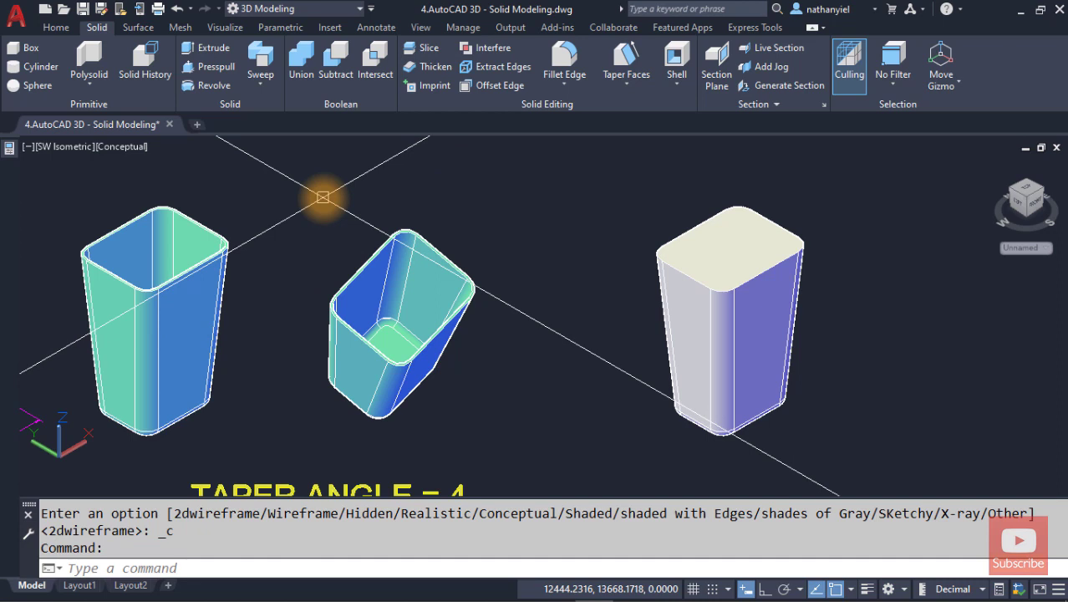
pyautogui.click(118, 149)
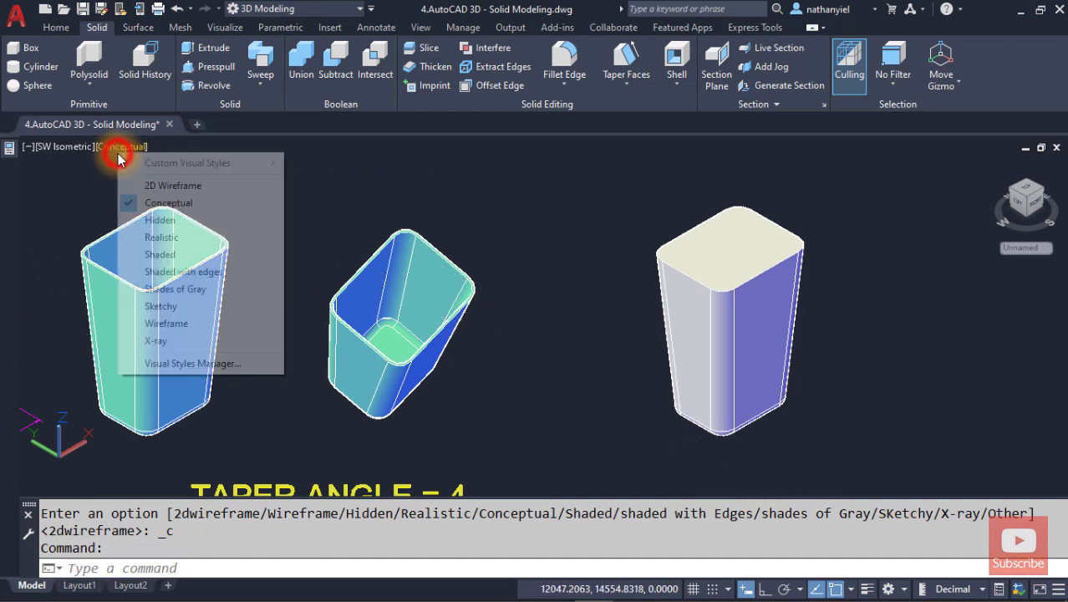
pyautogui.click(185, 271)
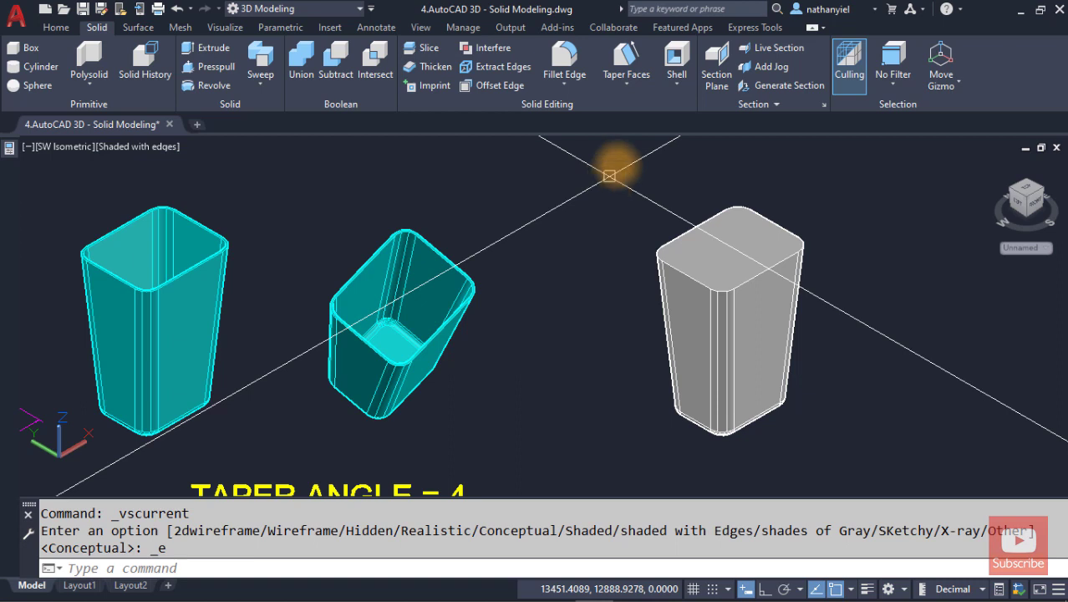
pyautogui.click(679, 61)
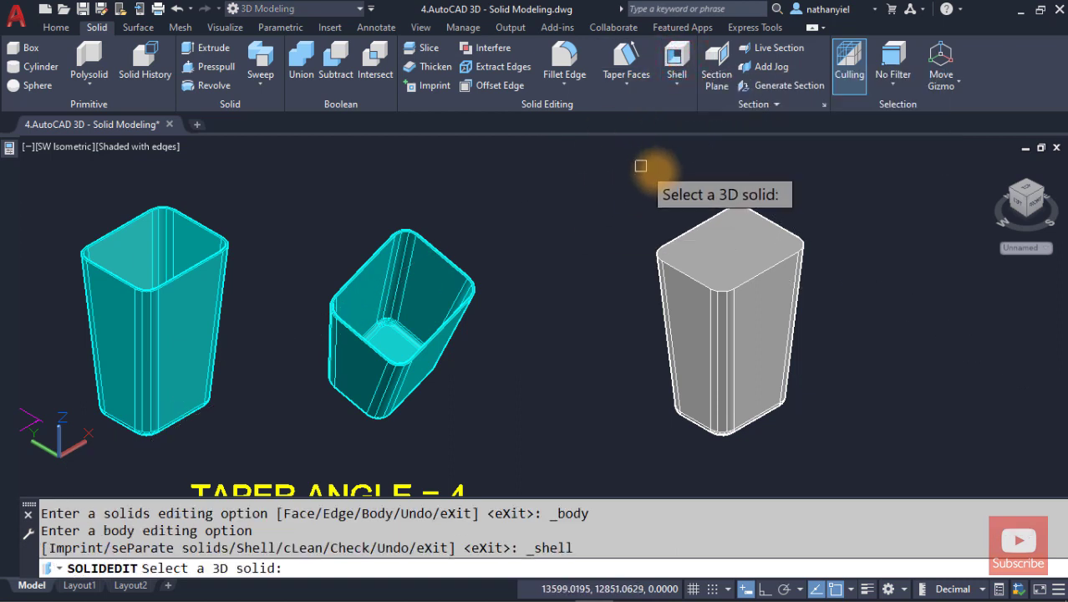
pyautogui.click(701, 229)
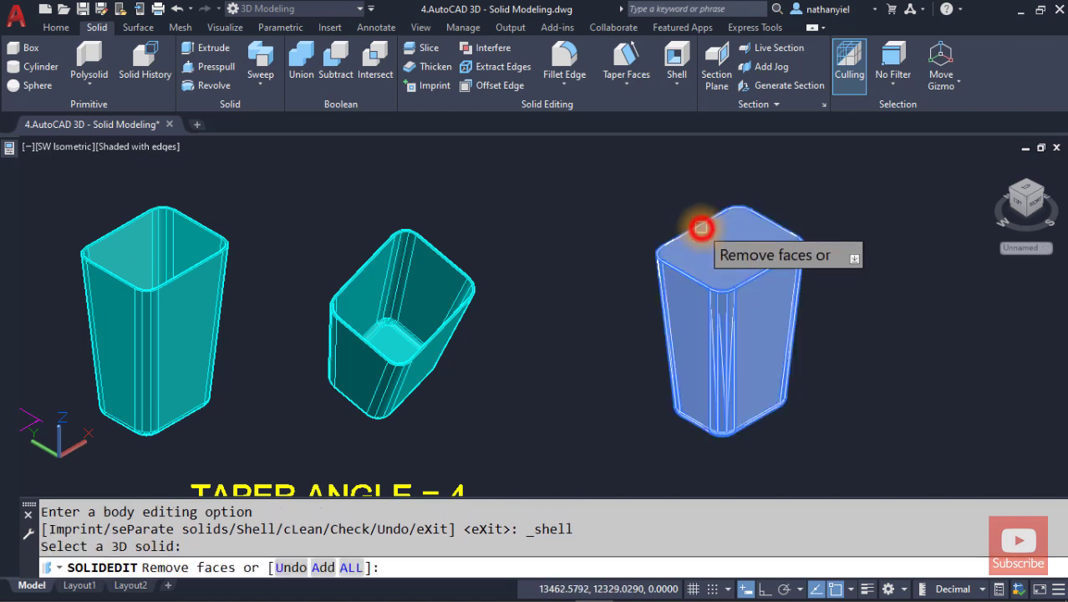
pyautogui.click(735, 270)
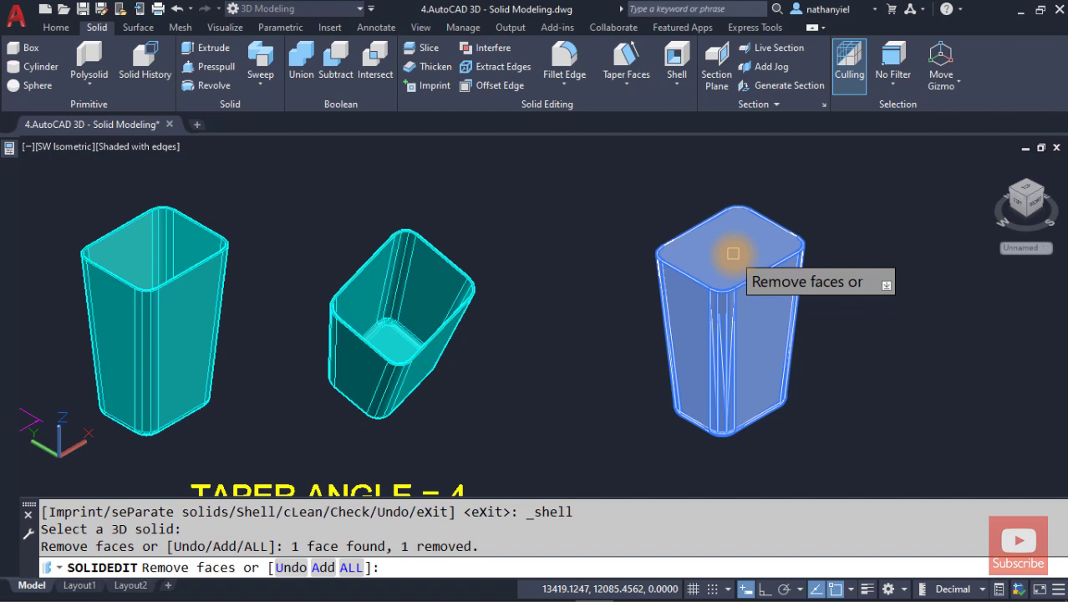
pyautogui.press('Escape')
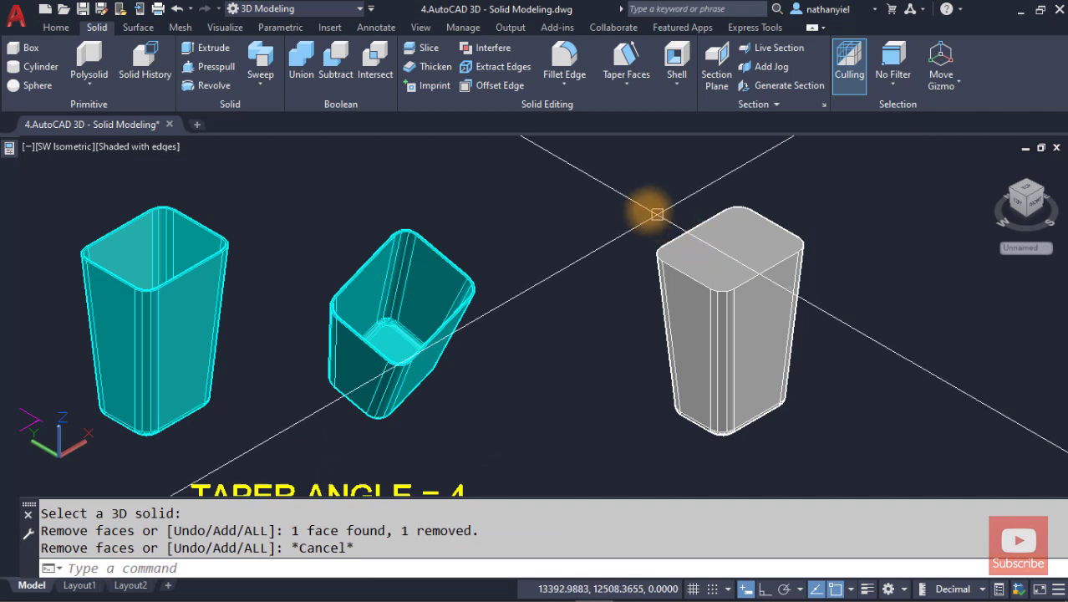
pyautogui.click(675, 57)
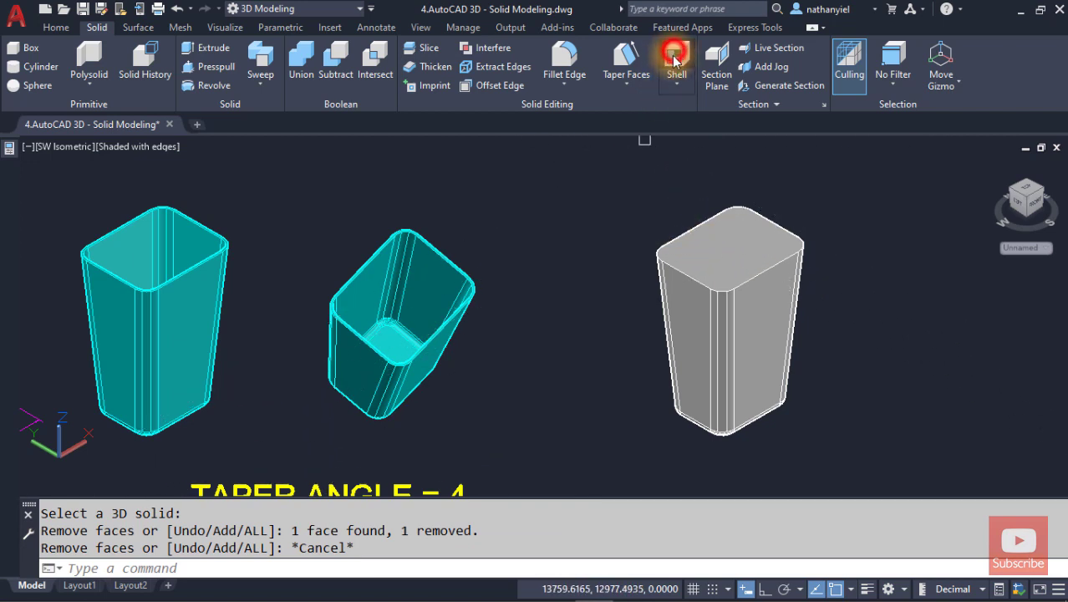
pyautogui.click(679, 230)
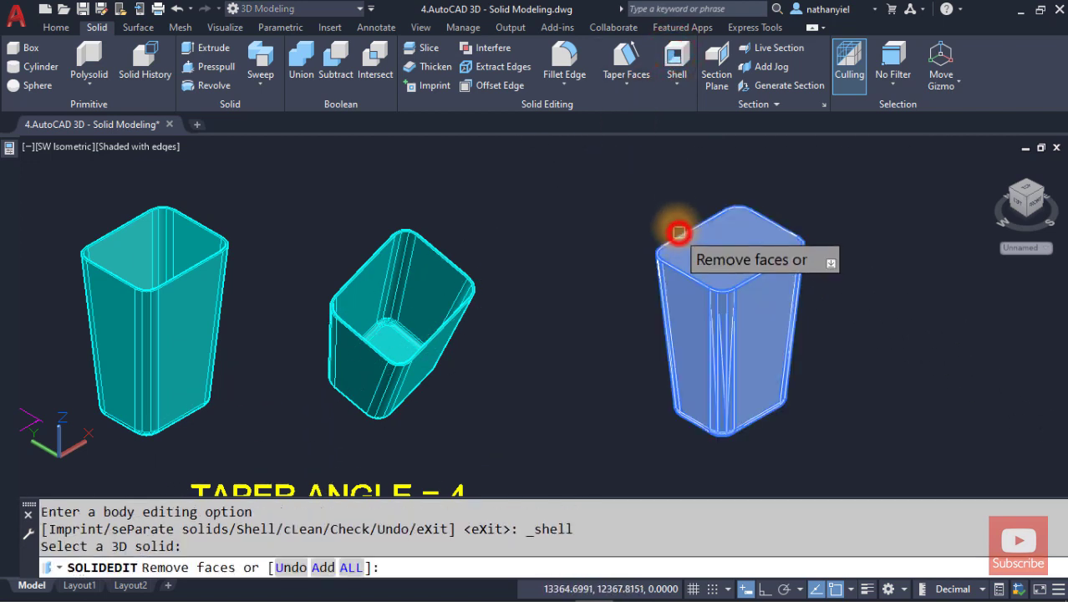
pyautogui.scroll(2, 724, 271)
pyautogui.moveTo(726, 273); pyautogui.dragTo(716, 303, button='middle')
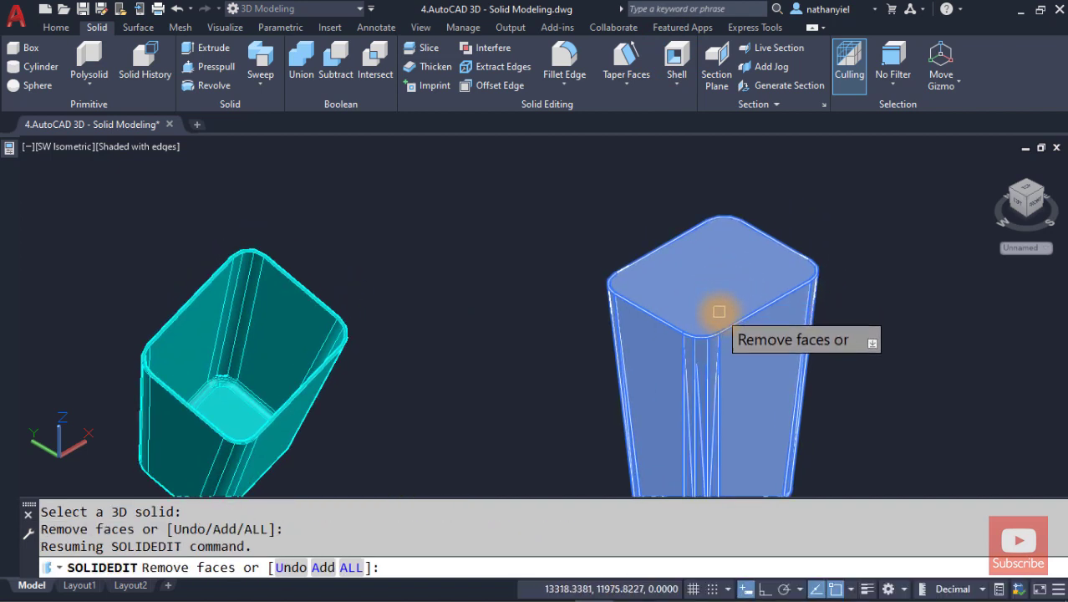
pyautogui.click(719, 312)
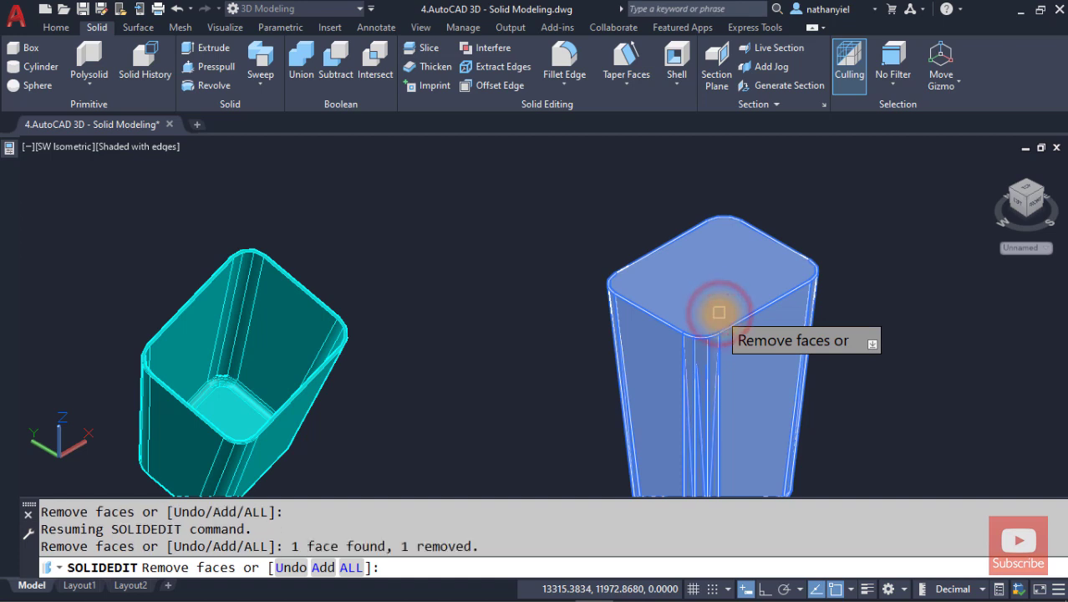
pyautogui.click(674, 311)
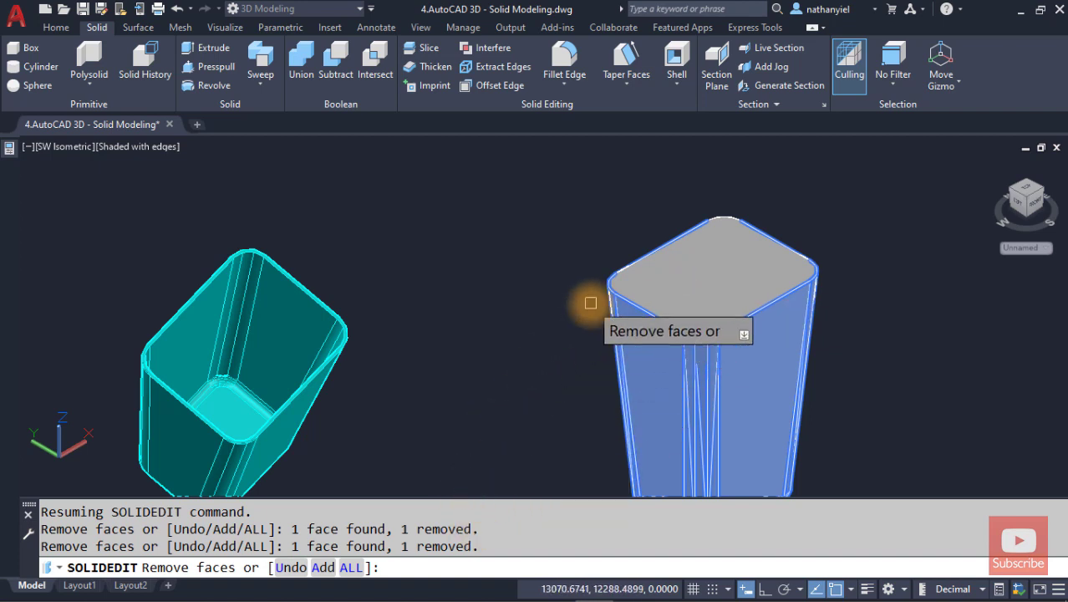
pyautogui.press('Escape')
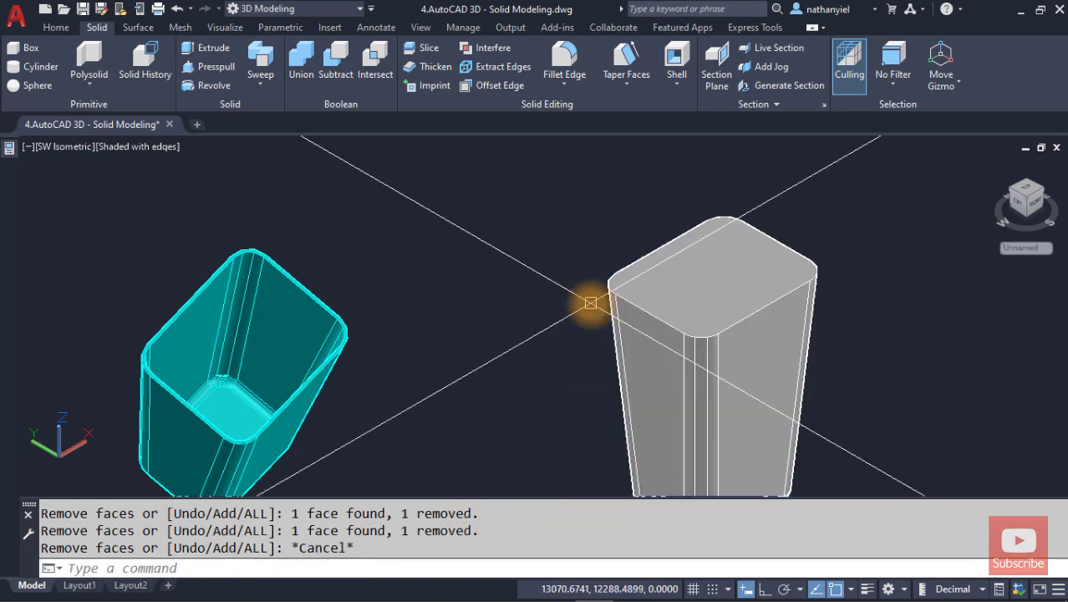
# Step: Start the Shell operation for hollowing out the tapered, filleted white box
pyautogui.click(678, 65)
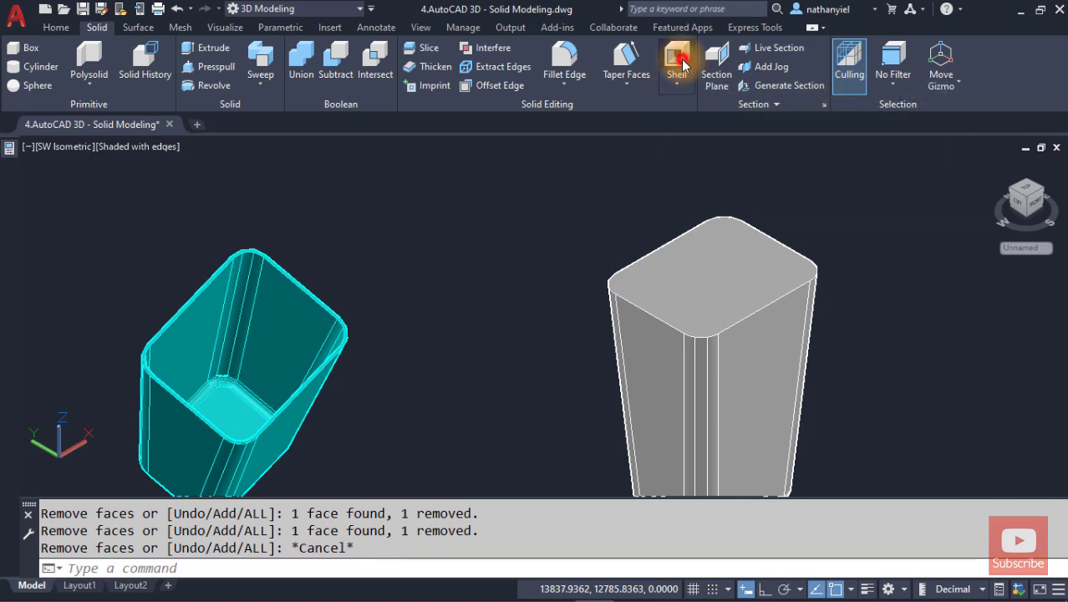
# Step: Shell the solid tapered wastebasket with its top face removed and an offset distance of 9
pyautogui.click(647, 245)
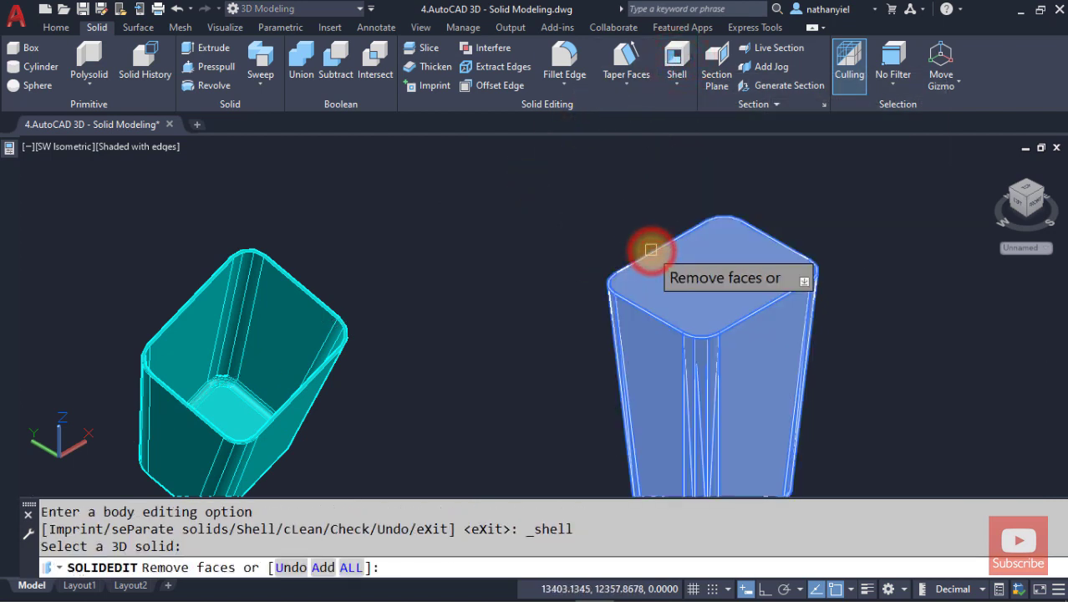
pyautogui.click(664, 301)
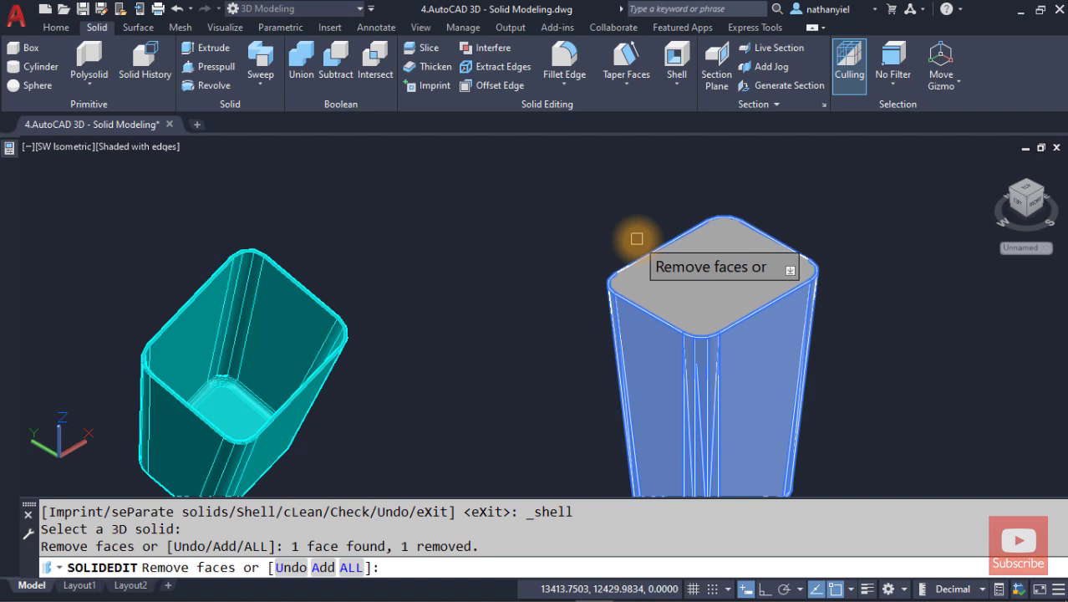
pyautogui.press('Return')
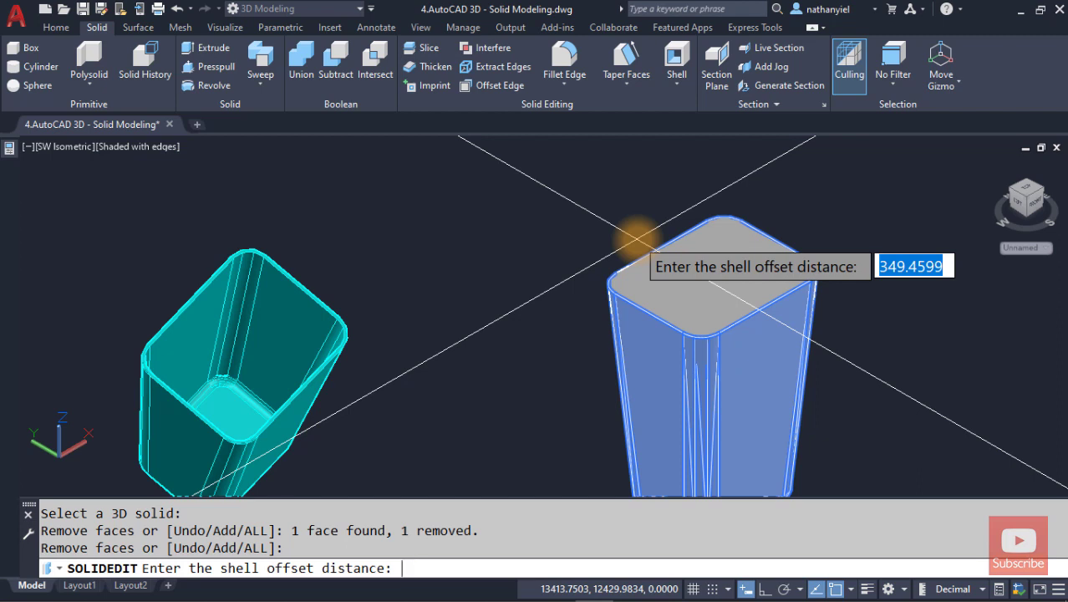
pyautogui.write('9')
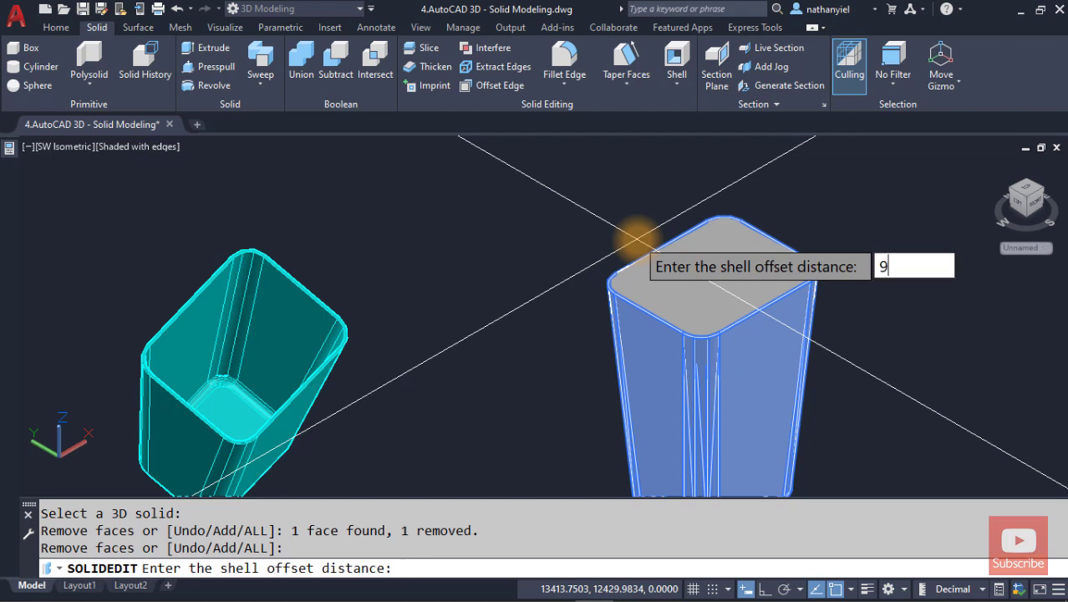
pyautogui.press('Return')
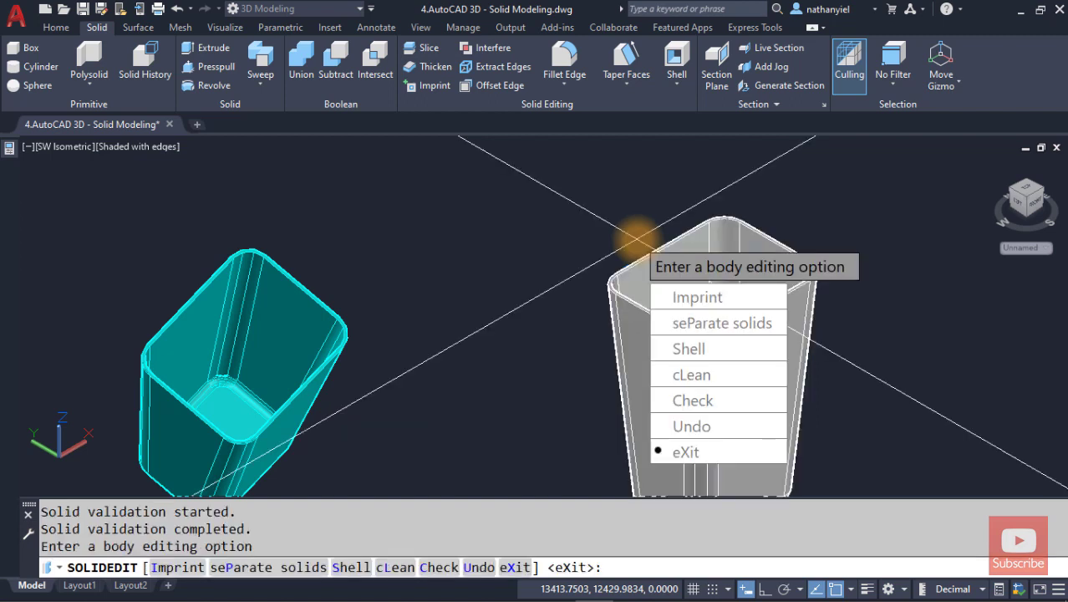
pyautogui.press('Return')
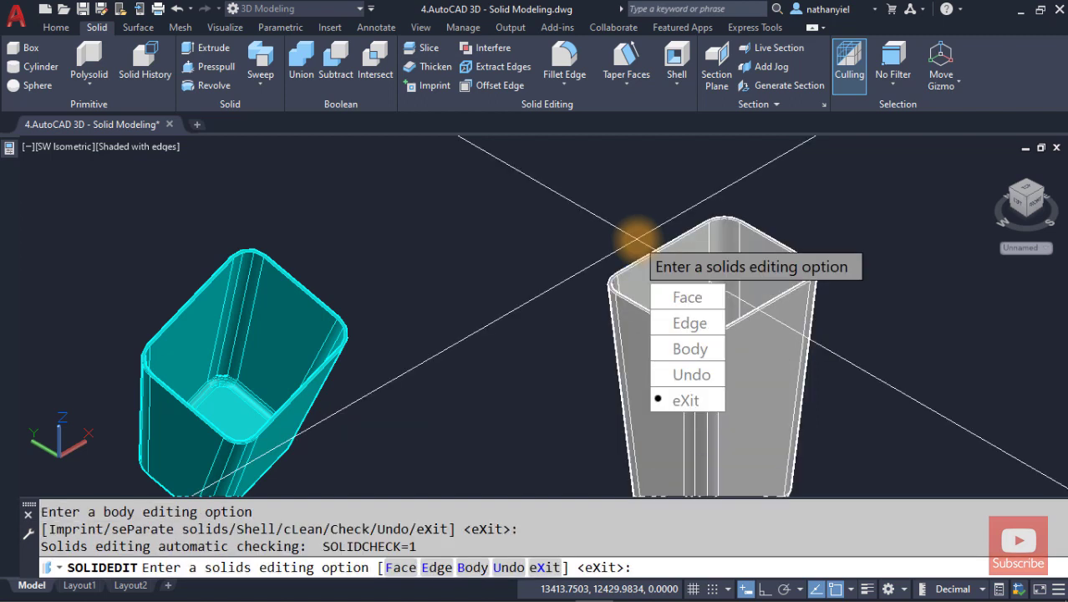
pyautogui.press('Return')
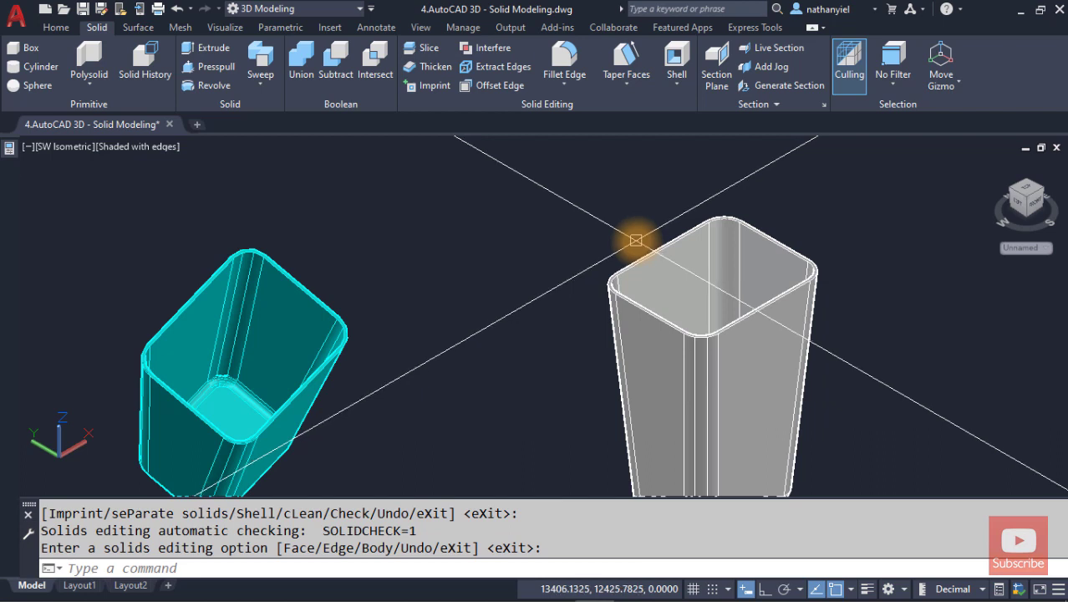
# Step: Change the color of the newly shelled wastebasket to Cyan and deselect it
pyautogui.scroll(-2, 608, 213)
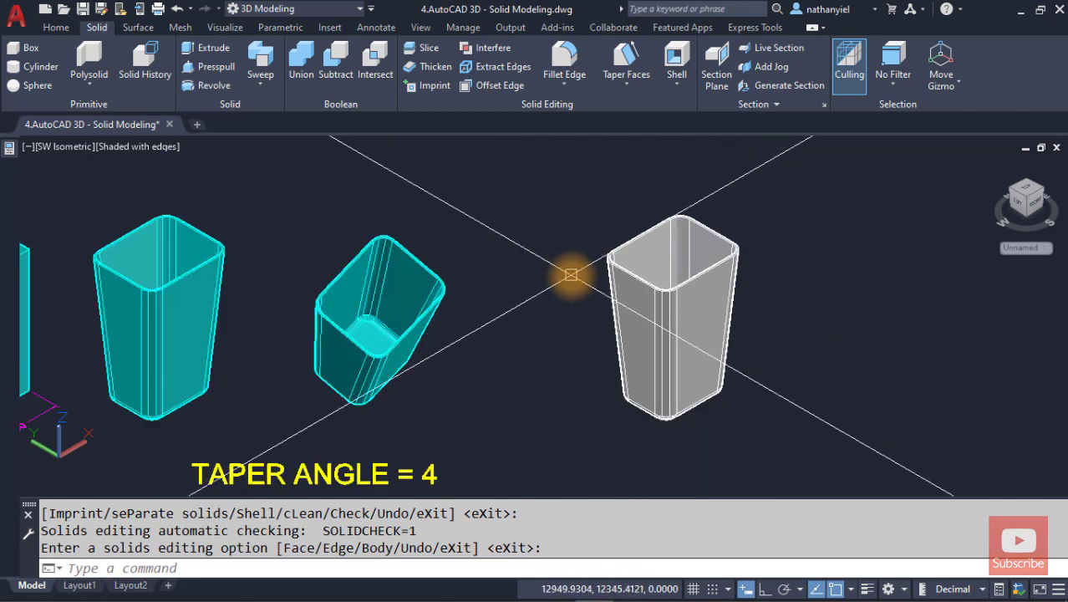
pyautogui.moveTo(489, 281); pyautogui.dragTo(501, 288, button='middle')
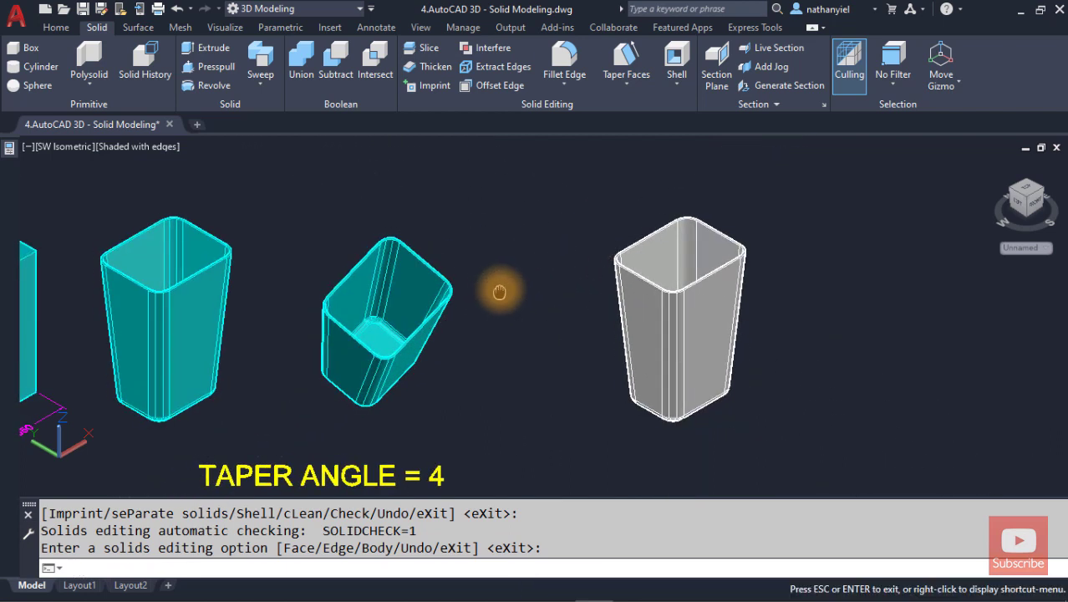
pyautogui.press('Return')
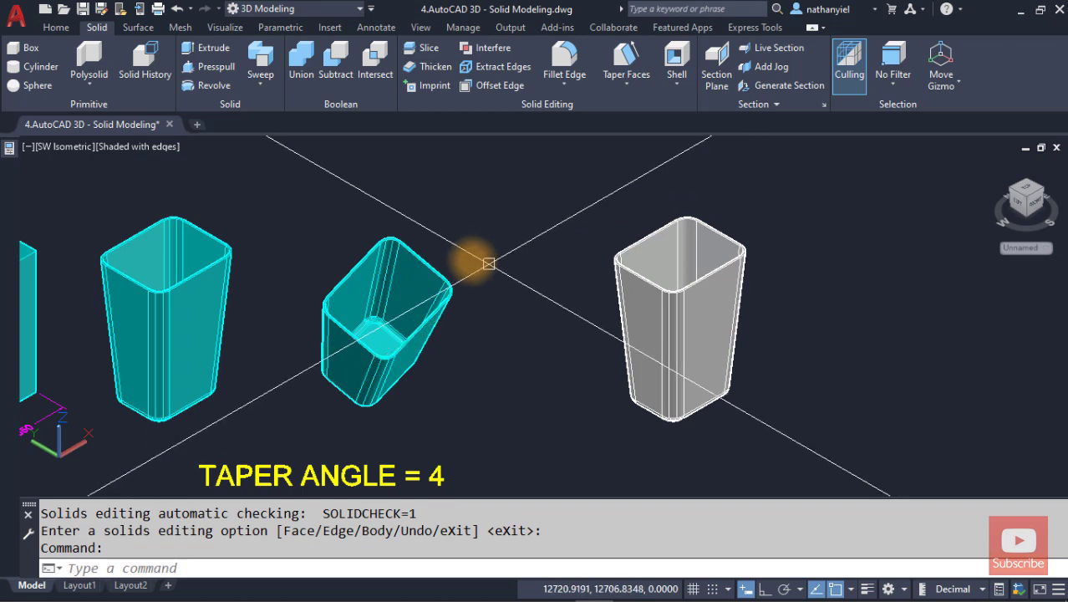
pyautogui.click(647, 280)
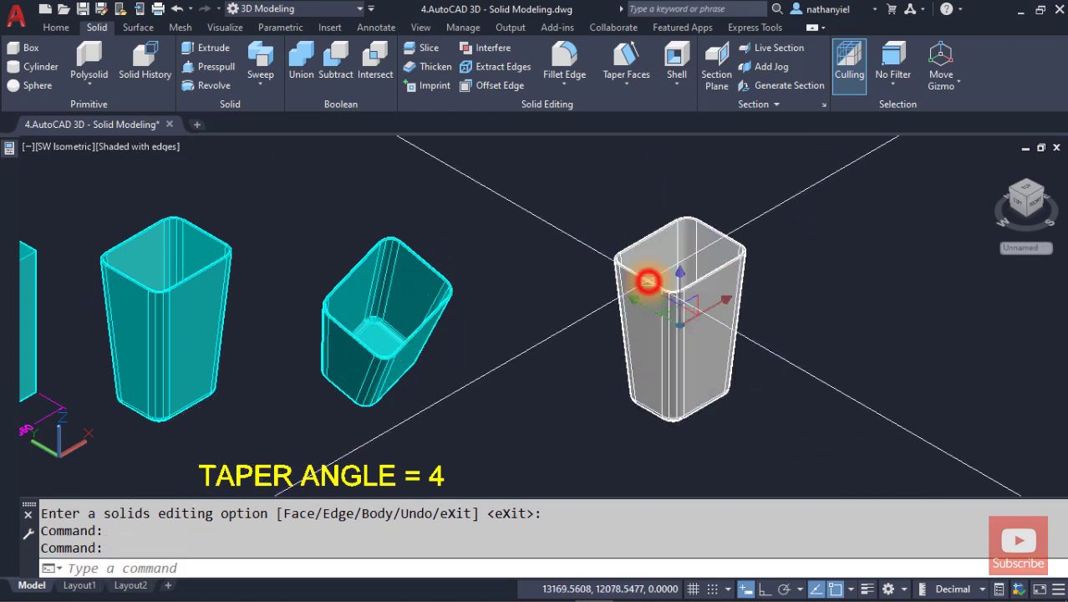
pyautogui.click(9, 149)
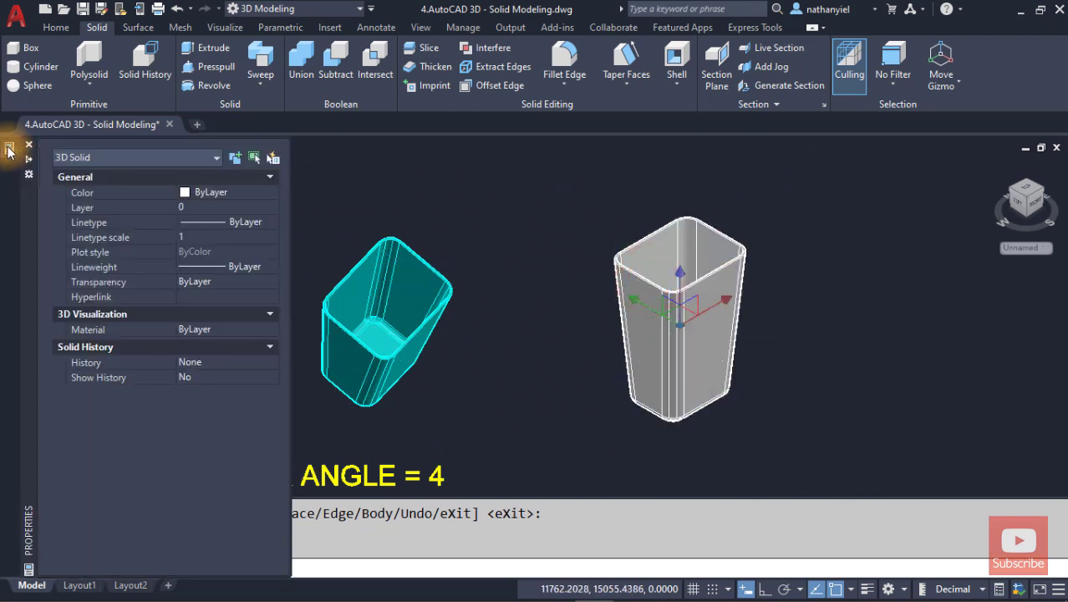
pyautogui.click(233, 196)
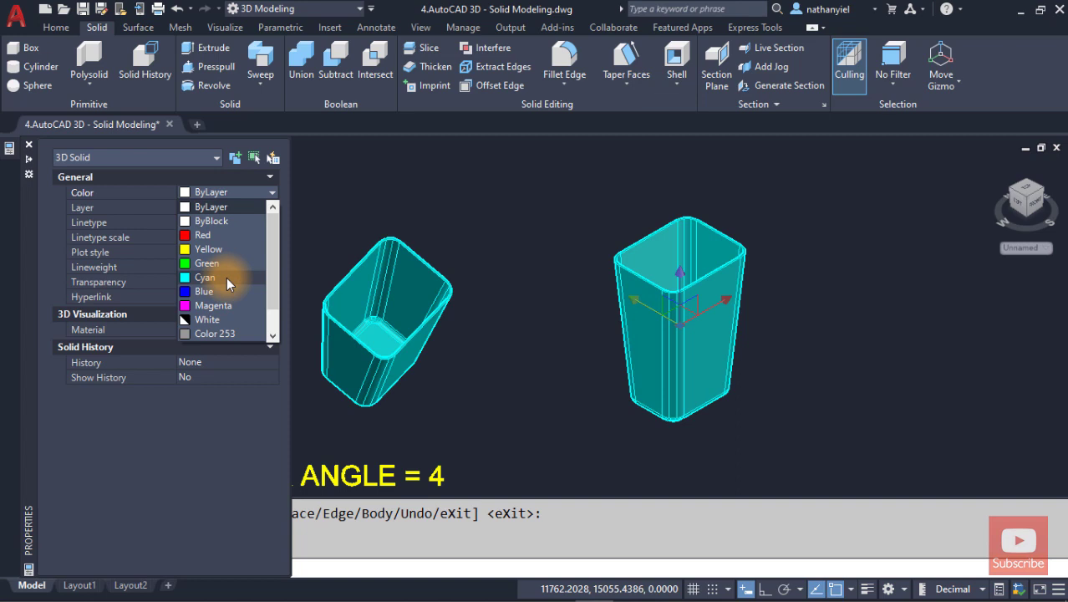
pyautogui.click(226, 276)
pyautogui.hotkey('ctrl', '1')
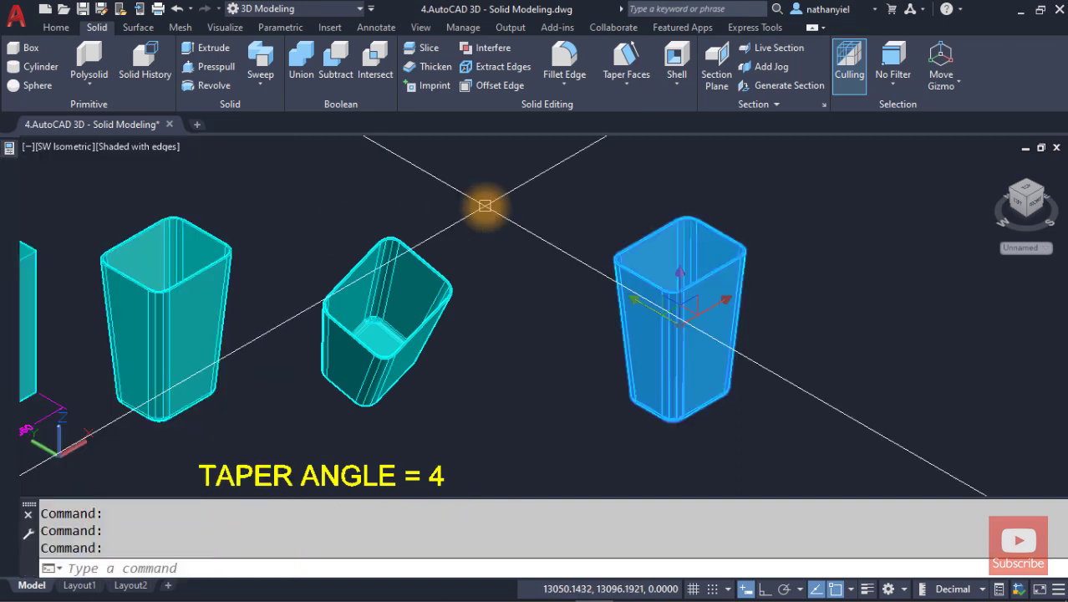
pyautogui.press('Escape')
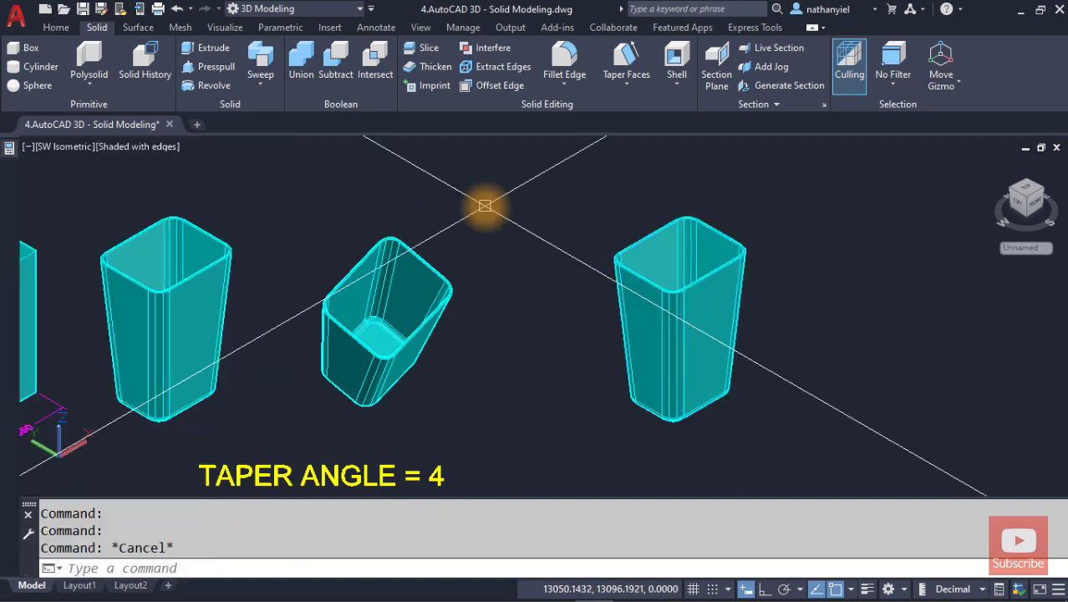
# Step: Try to rotate the newly shelled wastebasket about its Z axis and its X axis with the gizmo
pyautogui.click(646, 284)
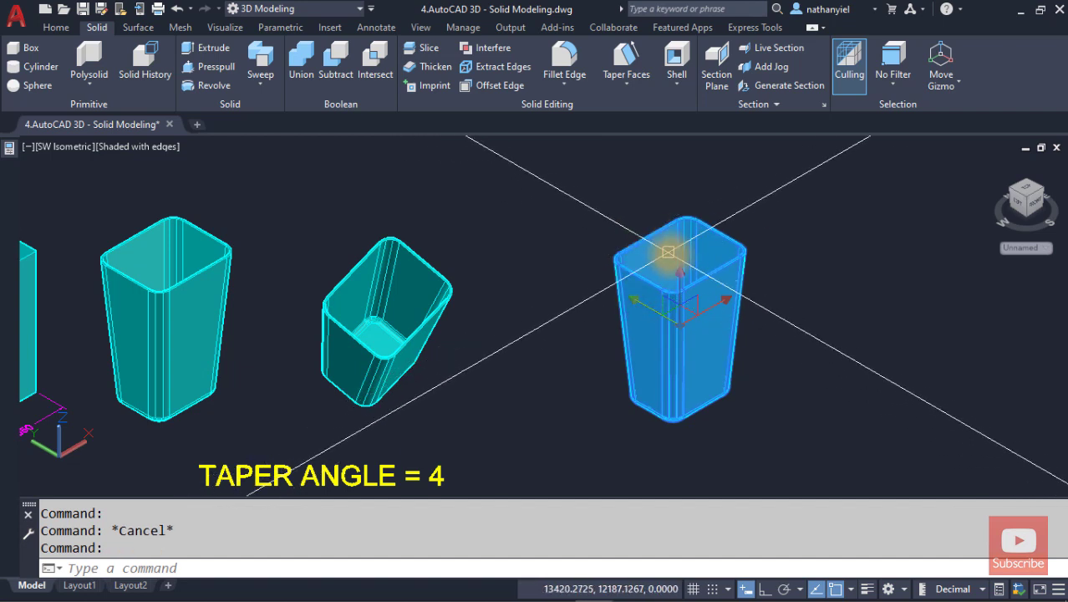
pyautogui.moveTo(680, 279)
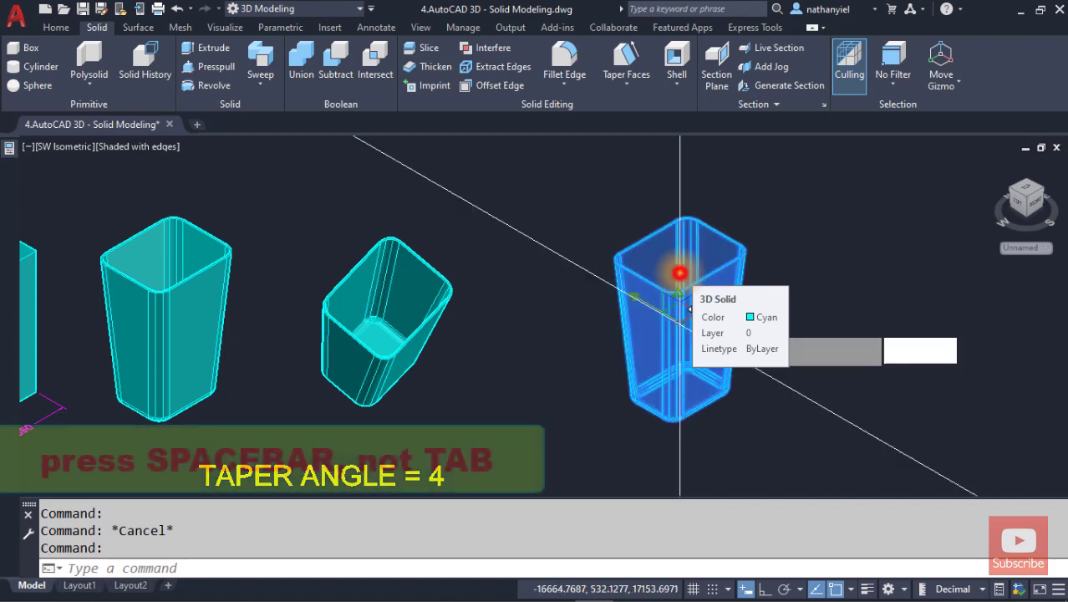
pyautogui.click(681, 279)
pyautogui.press('space')
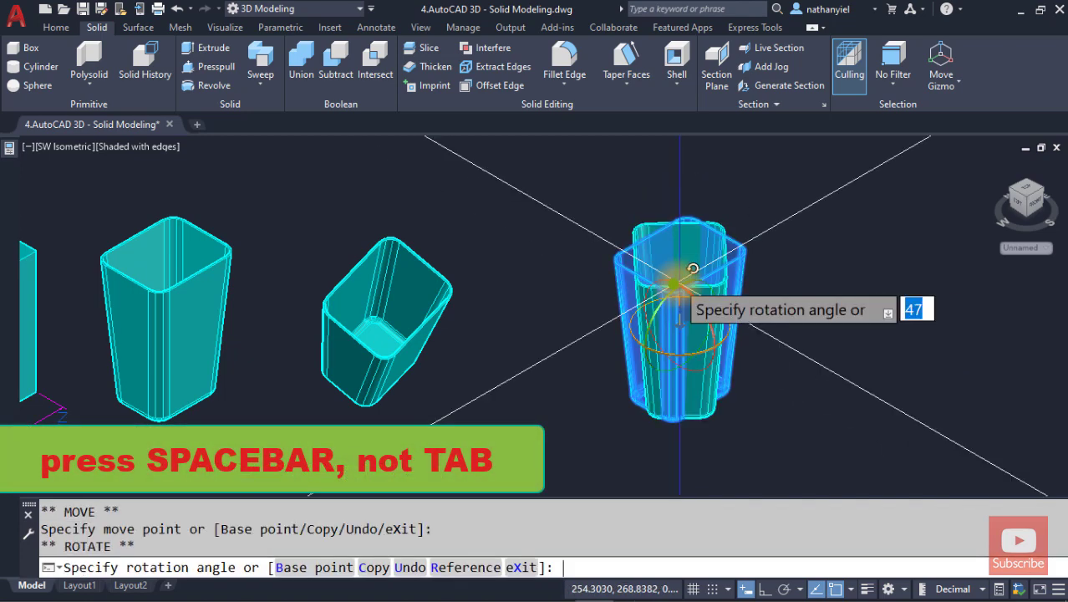
pyautogui.press('Escape')
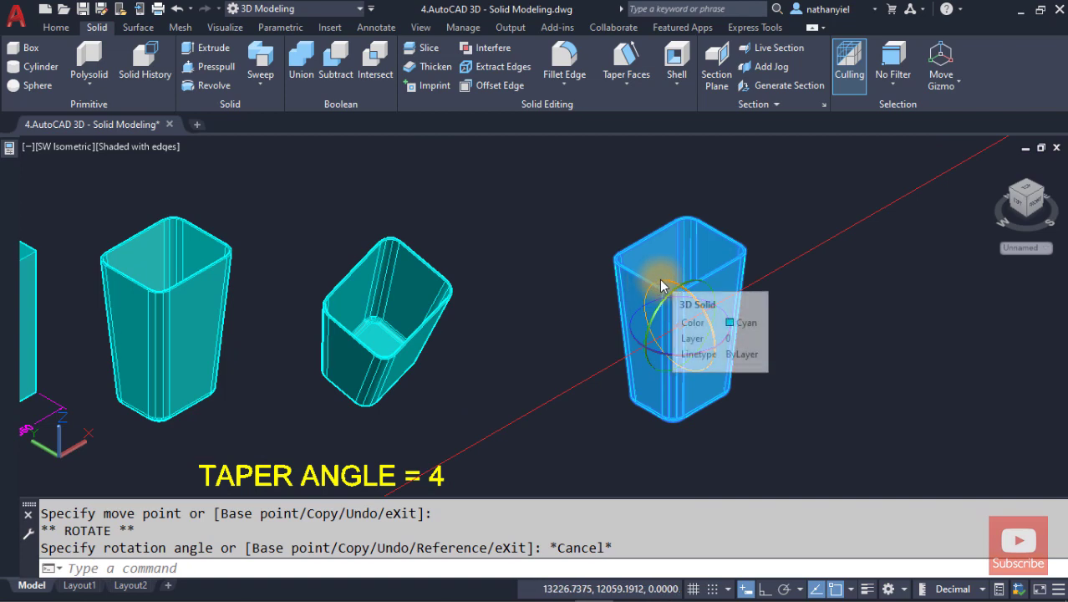
pyautogui.click(659, 281)
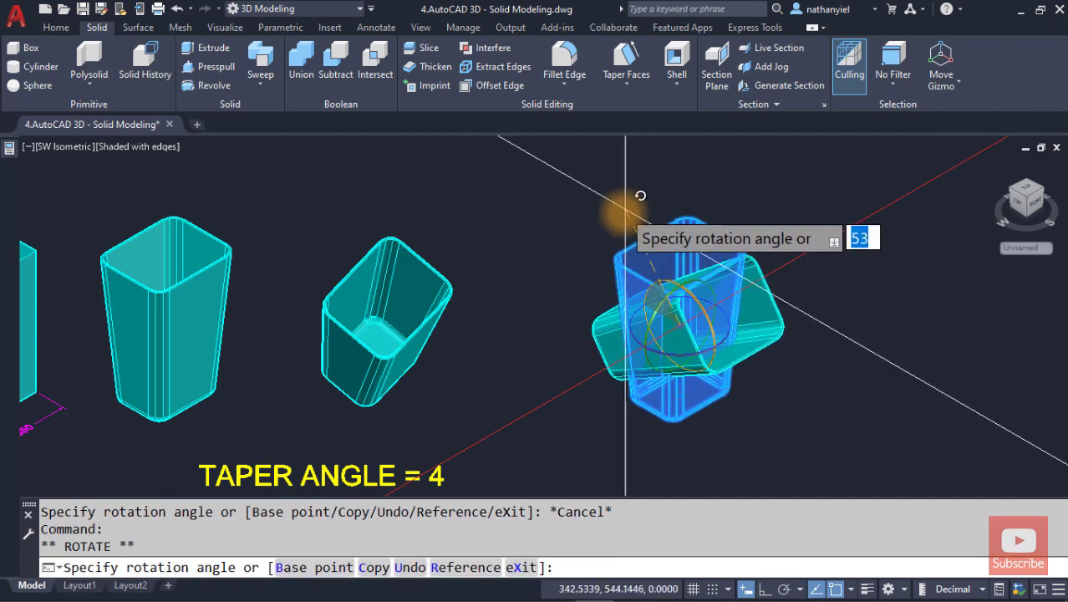
pyautogui.press('Escape')
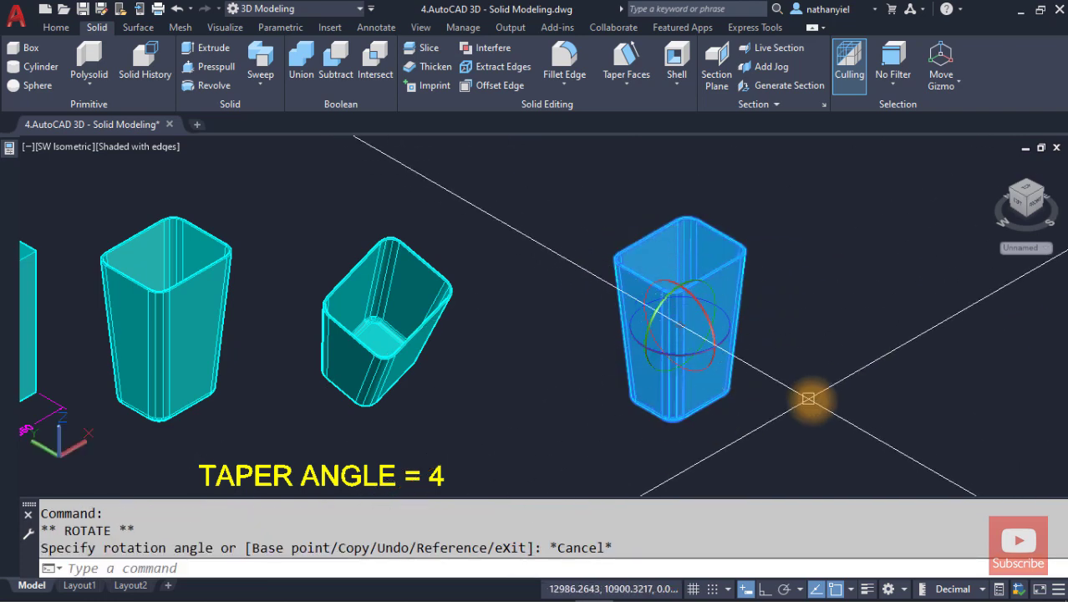
# Step: Examine the hollow interior of the shelled wastebasket from above and clear the selection
pyautogui.keyDown('shift'); pyautogui.moveTo(792, 321); pyautogui.dragTo(681, 388, button='middle'); pyautogui.keyUp('shift')
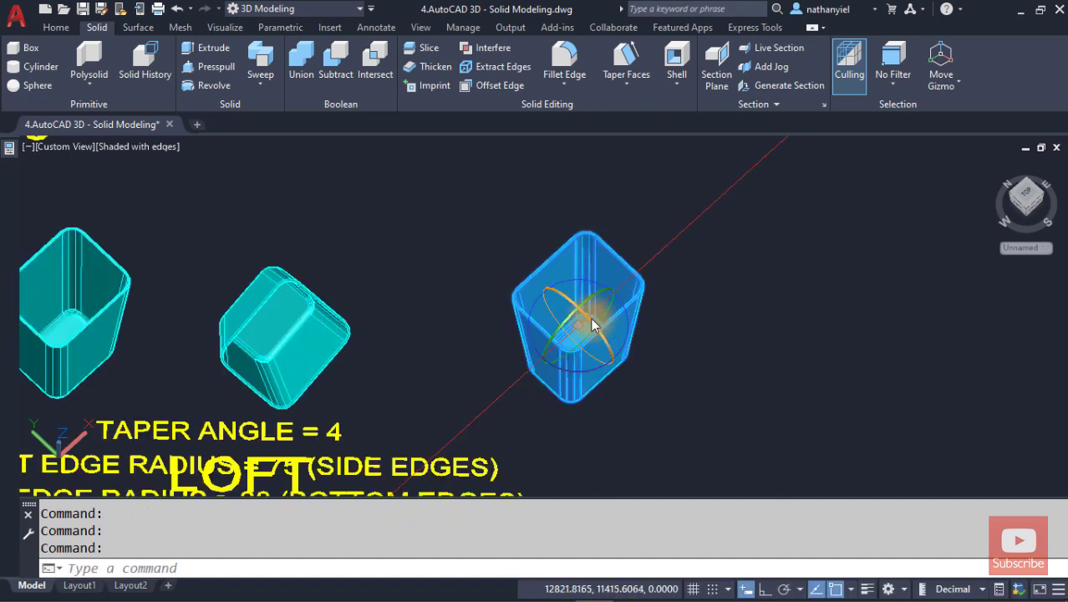
pyautogui.scroll(4, 594, 324)
pyautogui.moveTo(743, 363)
pyautogui.keyDown('shift'); pyautogui.mouseDown(button='middle')
pyautogui.moveTo(694, 400)
pyautogui.moveTo(705, 372)
pyautogui.moveTo(629, 382)
pyautogui.moveTo(579, 372)
pyautogui.moveTo(560, 413)
pyautogui.moveTo(589, 370)
pyautogui.moveTo(701, 358)
pyautogui.moveTo(780, 365)
pyautogui.moveTo(741, 377)
pyautogui.mouseUp(button='middle'); pyautogui.keyUp('shift')
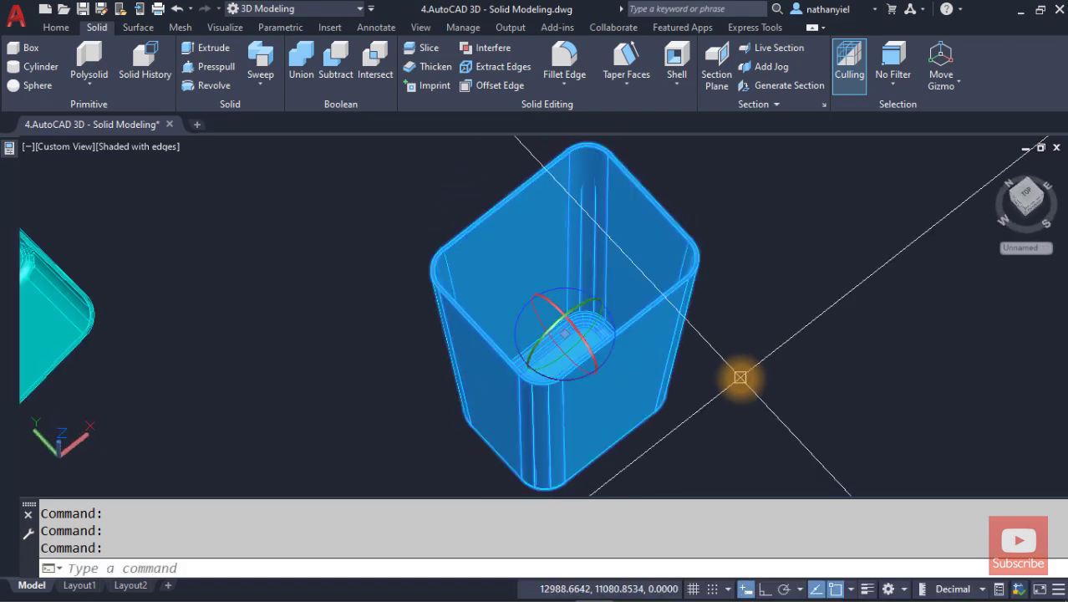
pyautogui.press('Escape')
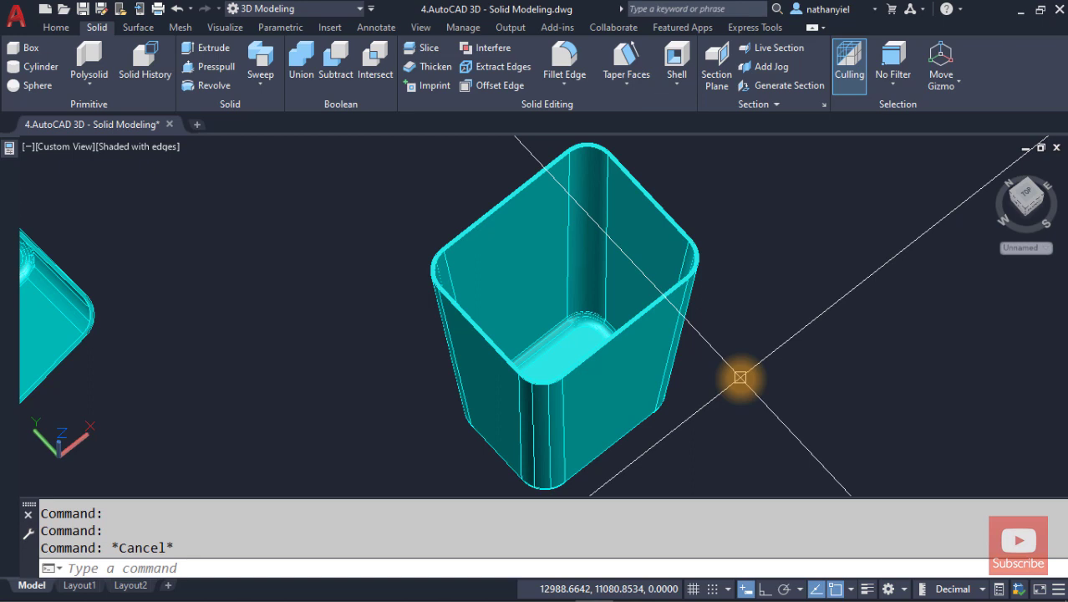
# Step: Restore the SW Isometric view and bring the LOFT examples into close view
pyautogui.click(81, 149)
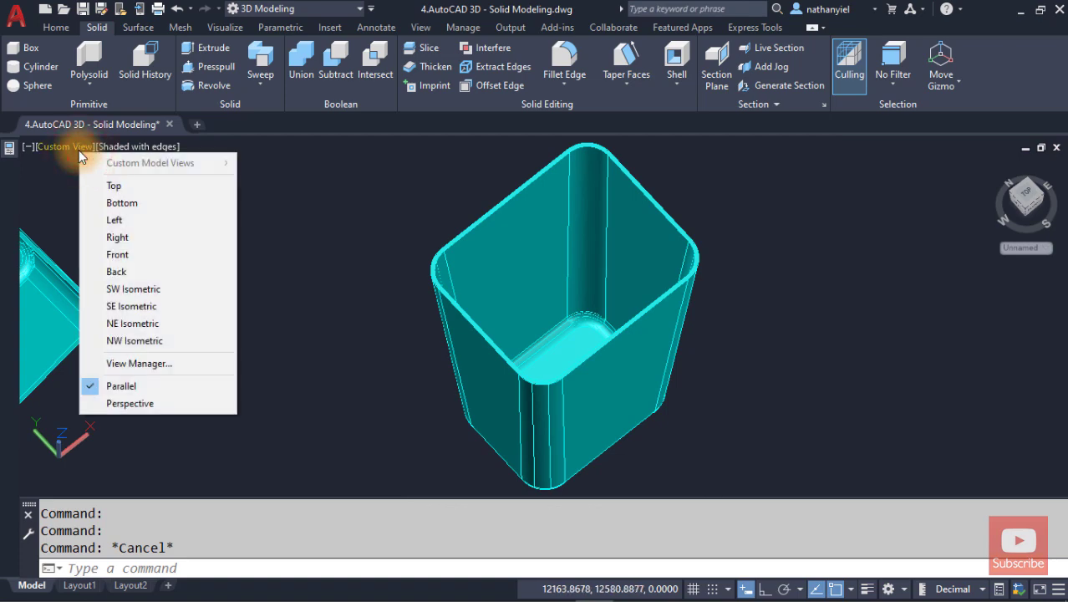
pyautogui.click(156, 288)
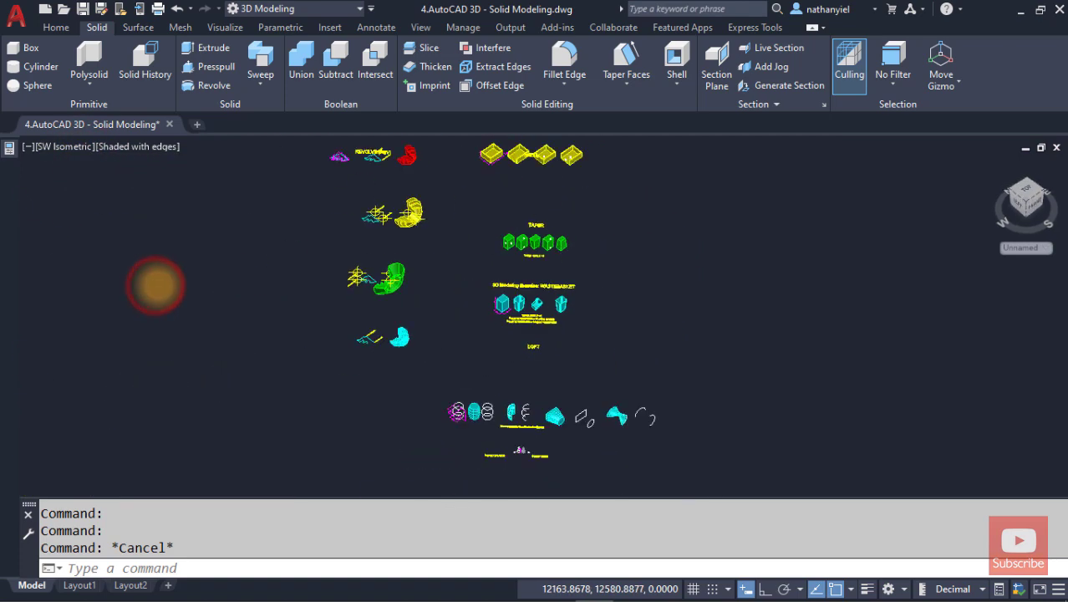
pyautogui.scroll(6, 583, 313)
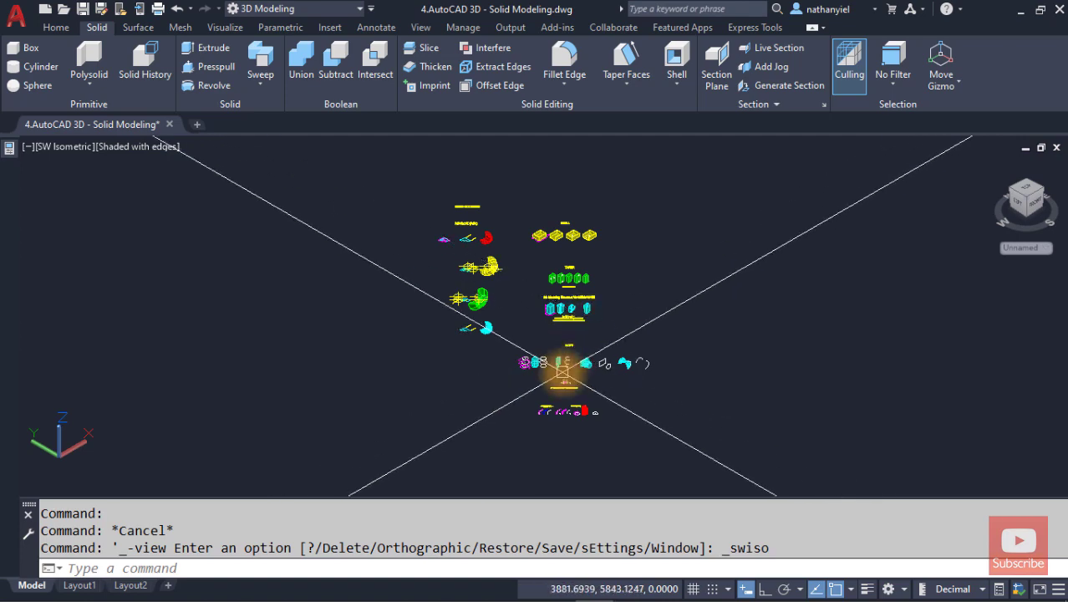
pyautogui.scroll(5, 583, 328)
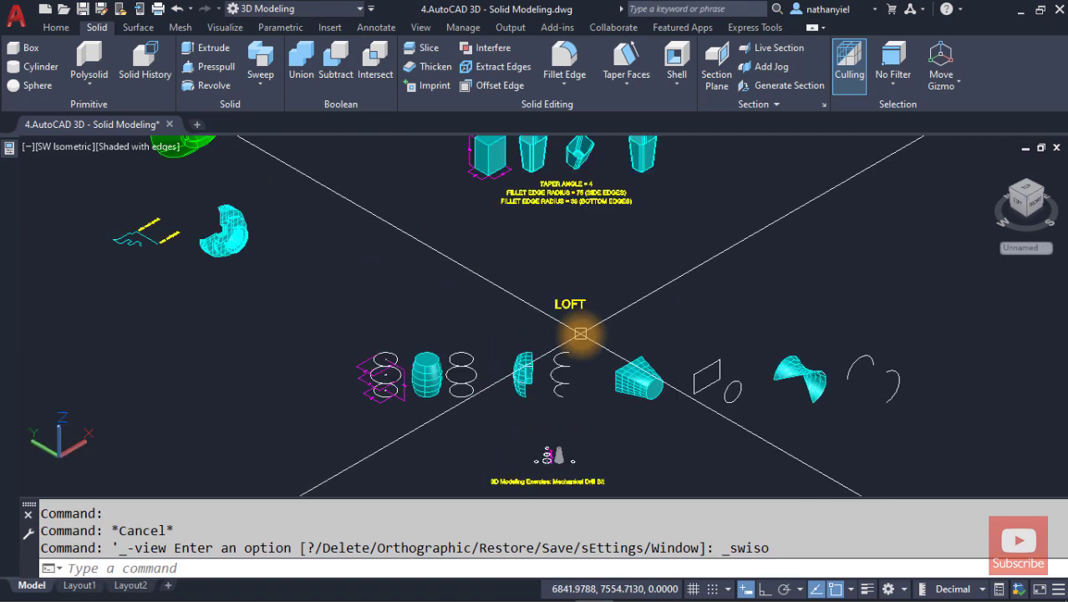
pyautogui.moveTo(565, 339); pyautogui.dragTo(550, 313, button='middle')
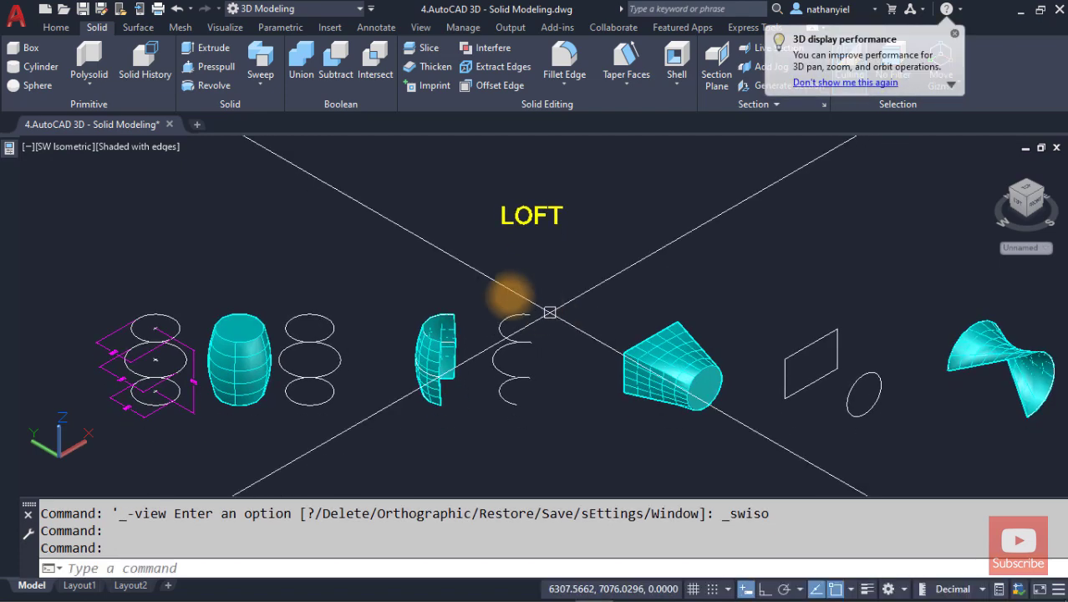
# Step: Switch the visual style of the viewport with the LOFT examples to 2D Wireframe
pyautogui.click(139, 149)
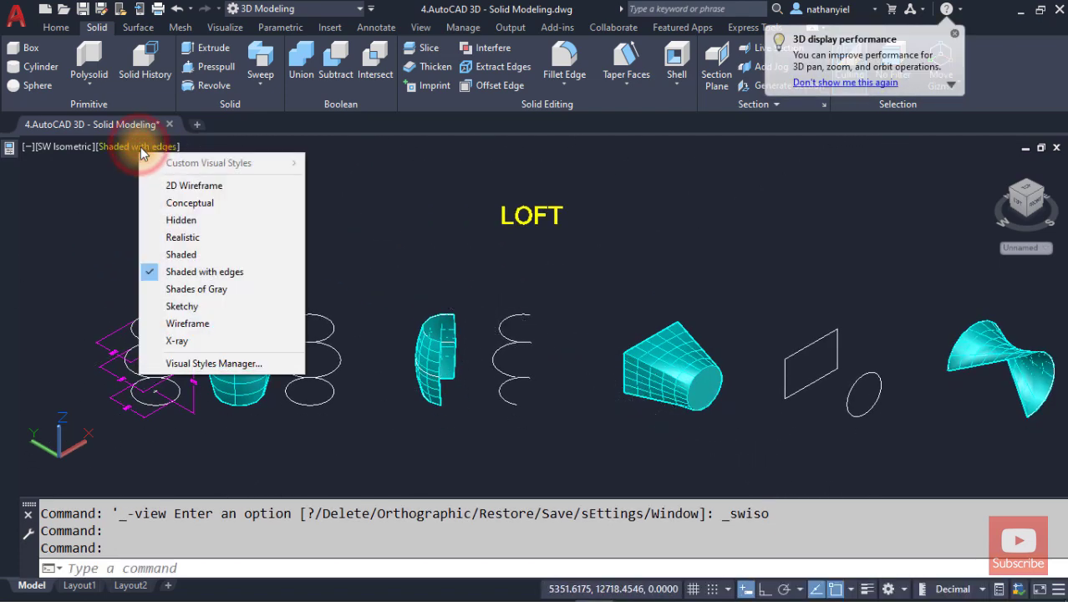
pyautogui.click(174, 182)
pyautogui.moveTo(269, 307); pyautogui.dragTo(327, 283, button='middle')
pyautogui.scroll(2, 284, 301)
pyautogui.scroll(-2, 306, 289)
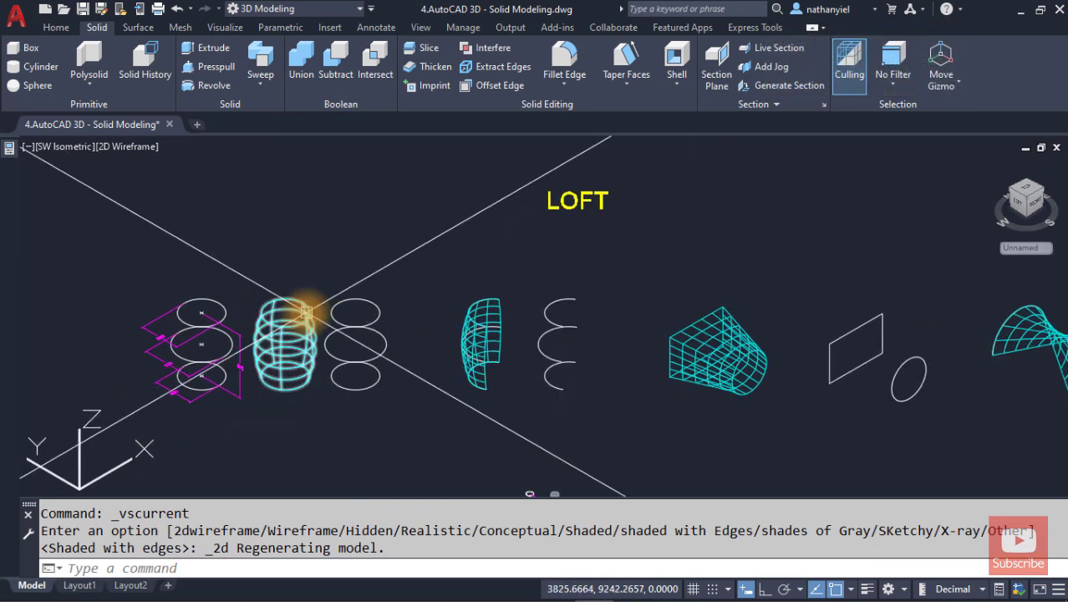
# Step: Examine the three dimensioned circles of the first LOFT example, their diameters and the overall height dimension
pyautogui.moveTo(306, 312)
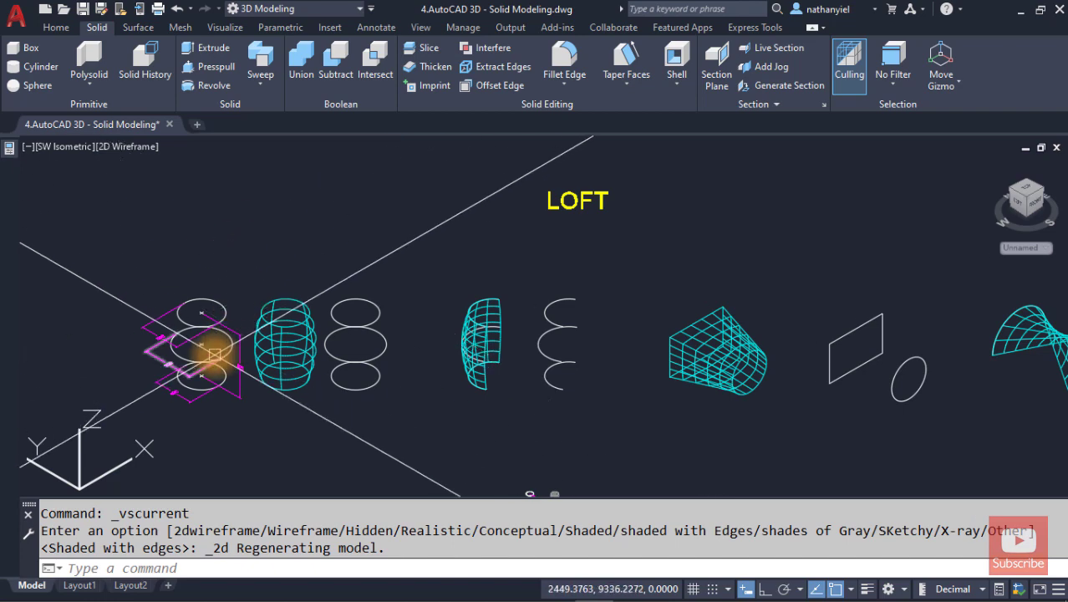
pyautogui.scroll(5, 207, 352)
pyautogui.moveTo(207, 352); pyautogui.dragTo(245, 329, button='middle')
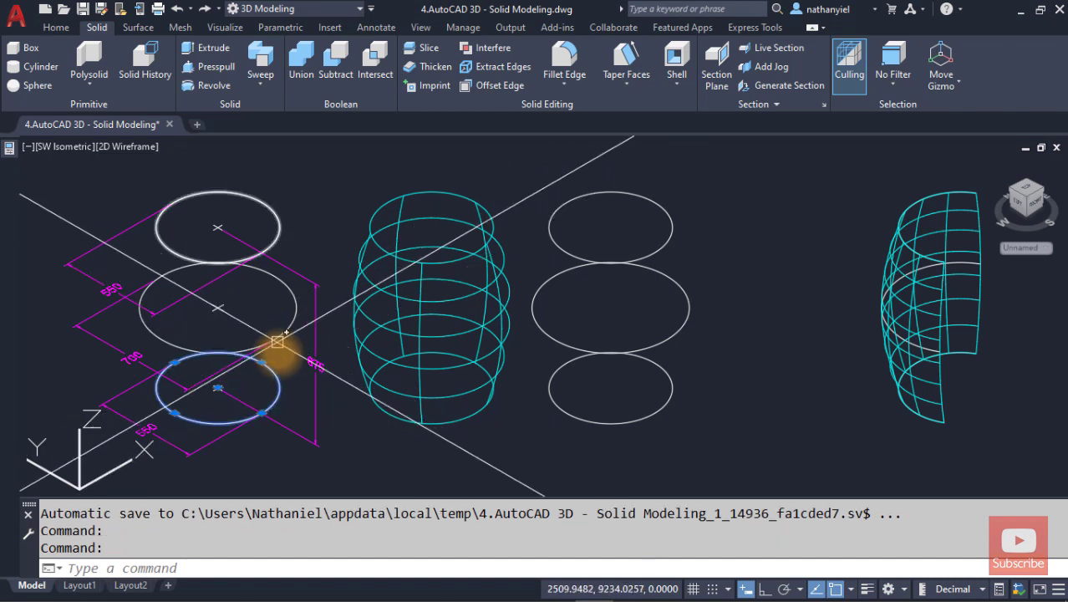
pyautogui.click(278, 373)
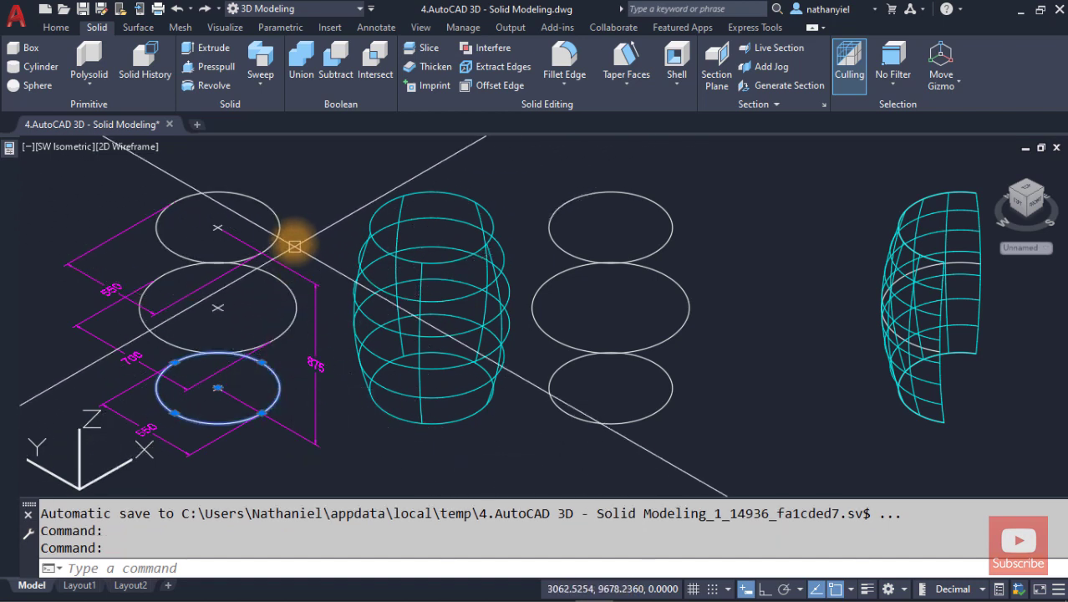
pyautogui.click(280, 215)
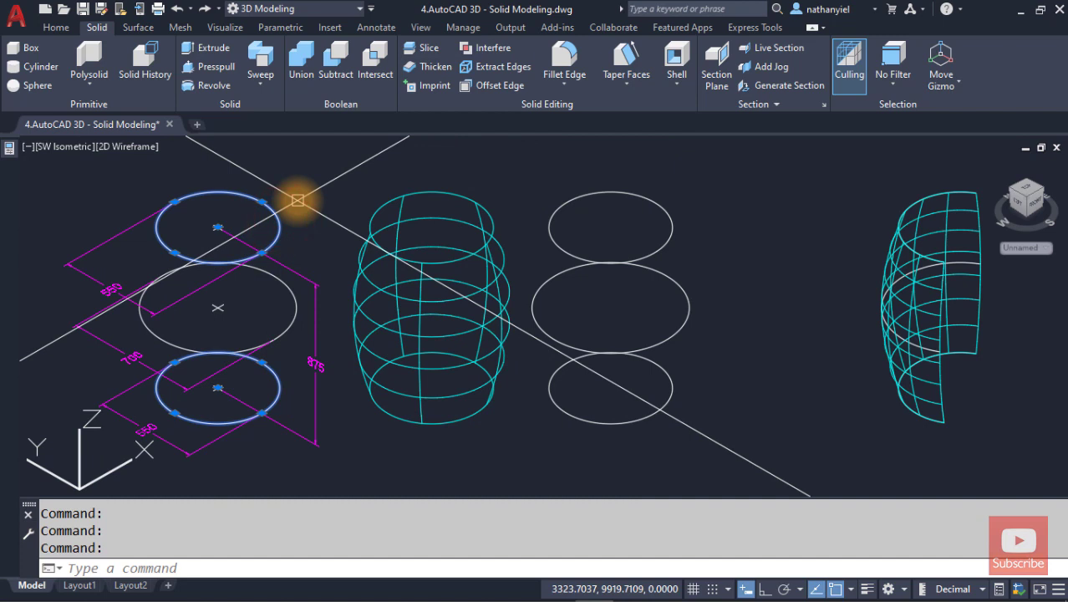
pyautogui.press('Escape')
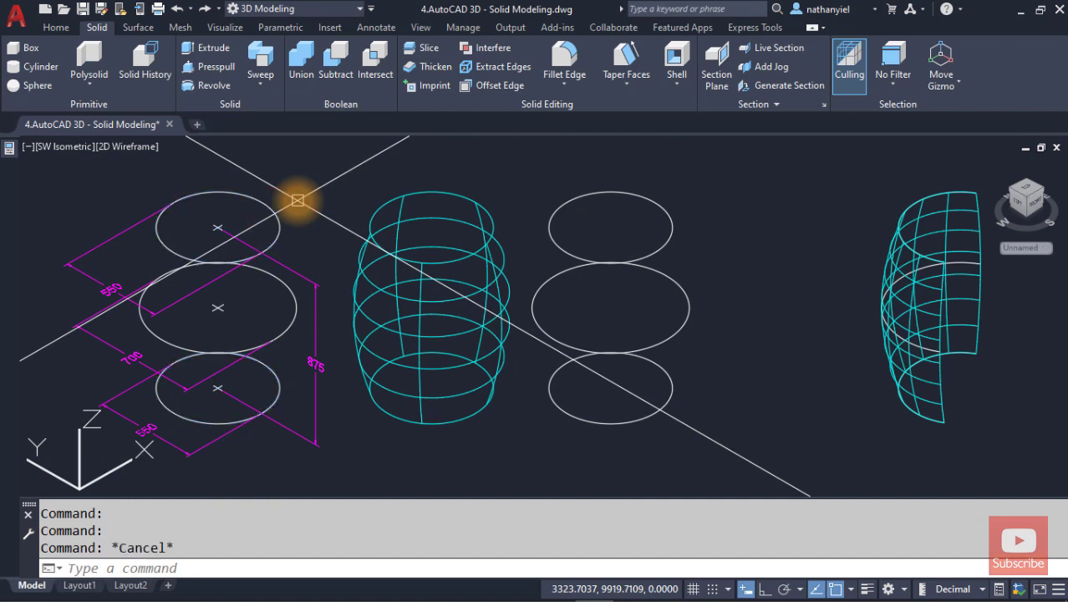
pyautogui.click(283, 289)
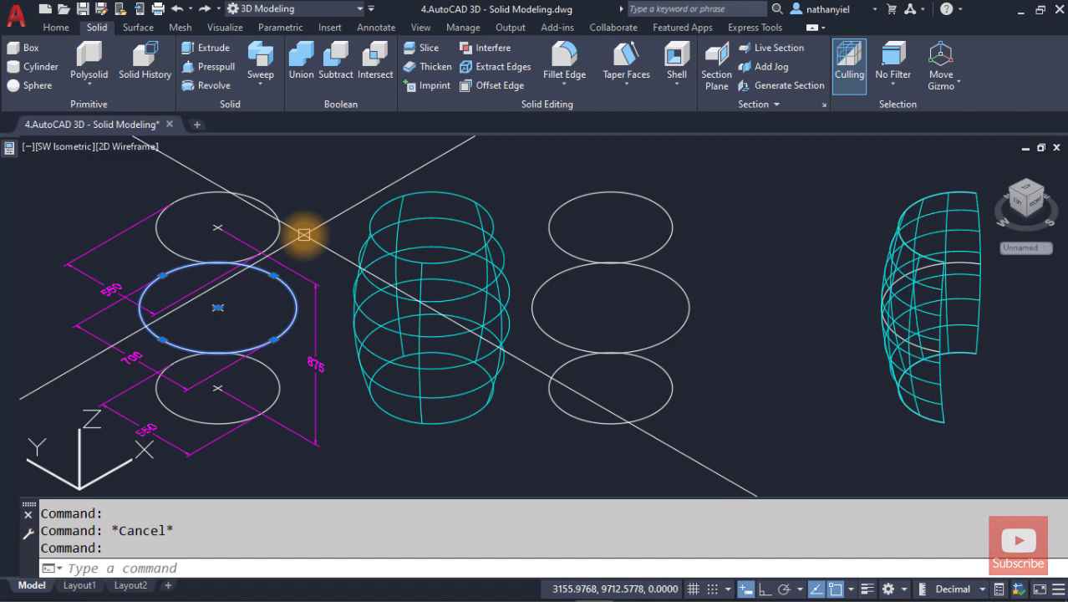
pyautogui.press('Escape')
pyautogui.scroll(3, 322, 363)
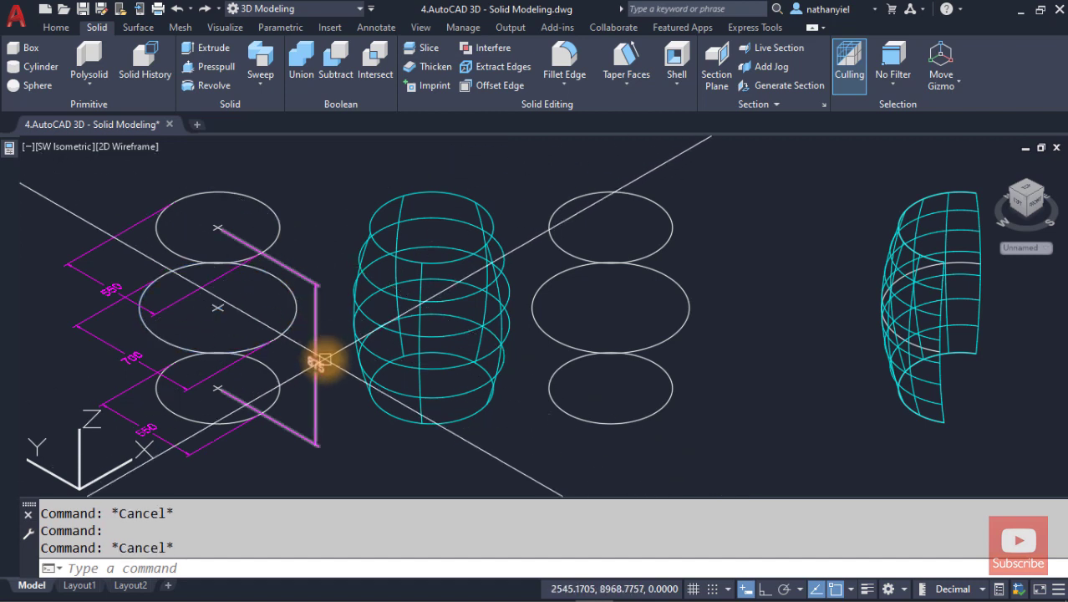
pyautogui.scroll(-2, 325, 376)
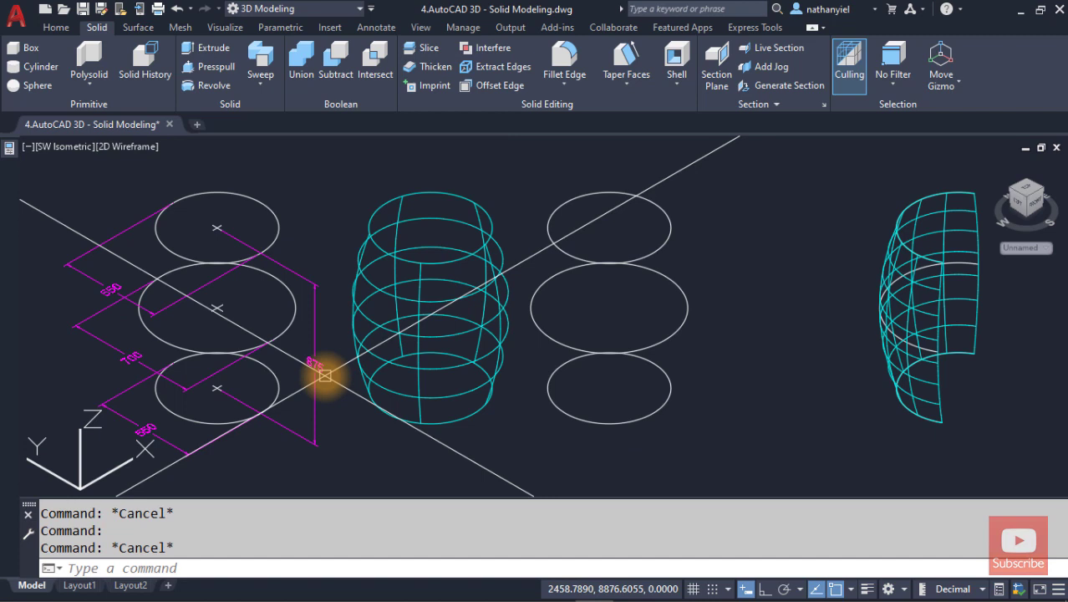
# Step: Split the drawing area into the Two: Vertical viewport configuration
pyautogui.click(27, 148)
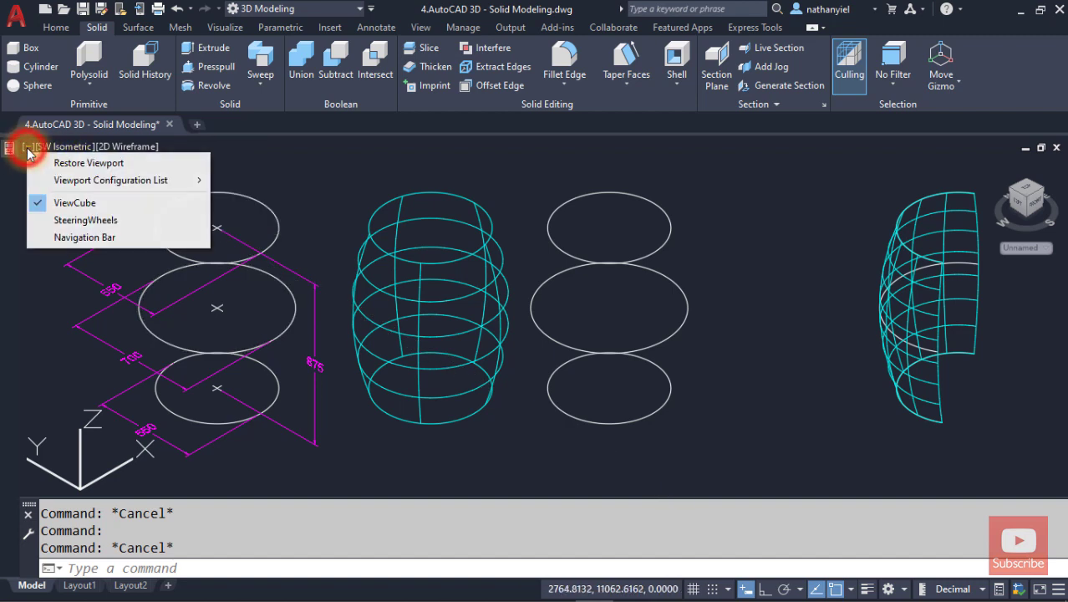
pyautogui.moveTo(149, 181)
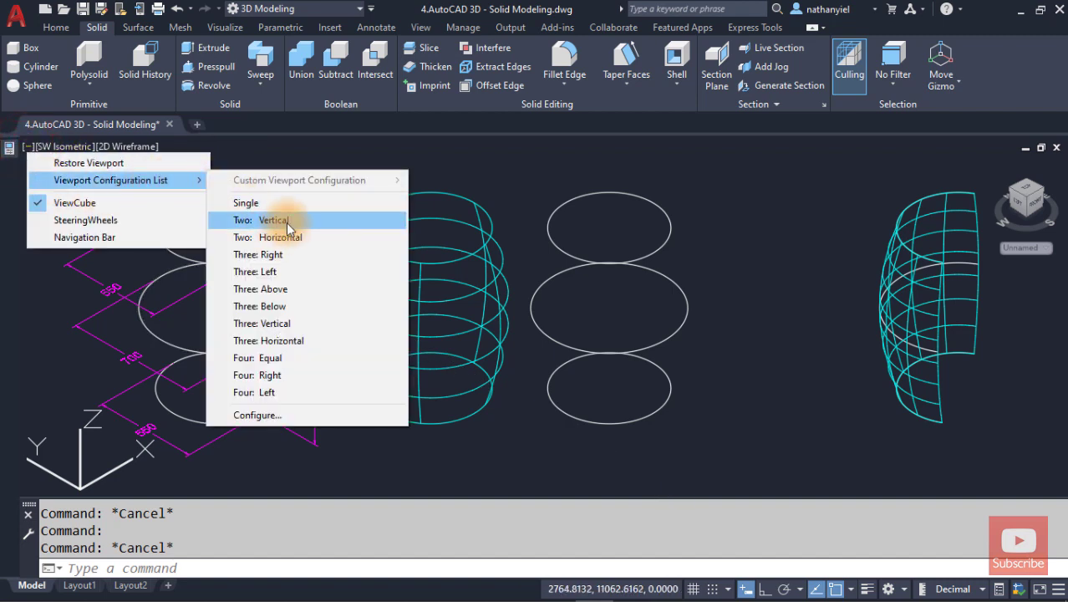
pyautogui.click(287, 222)
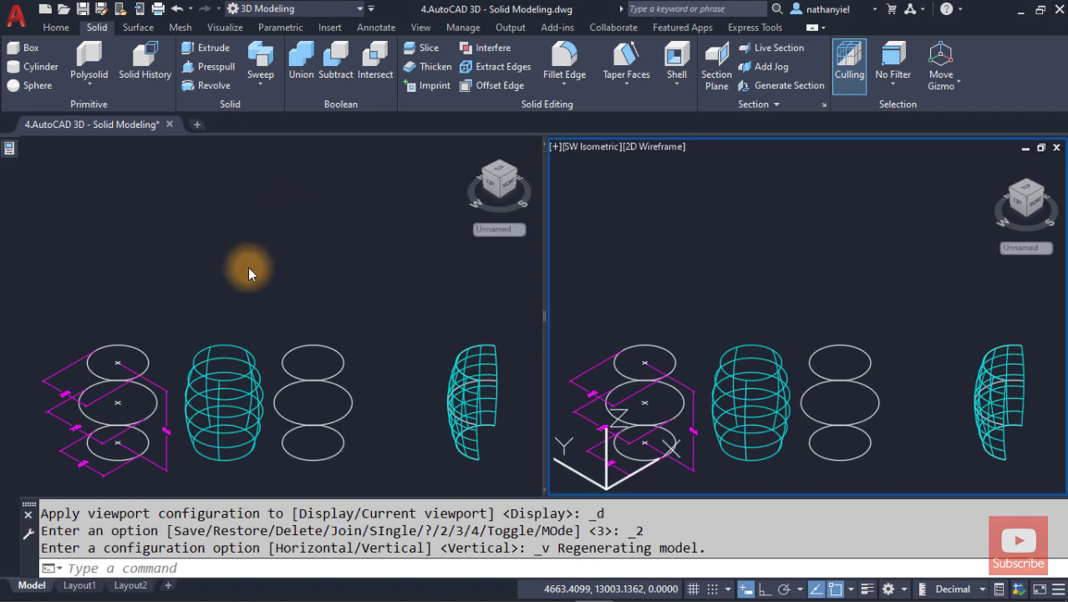
# Step: Set the inactive viewport to the Top view and bring the dimensioned LOFT circles into close view
pyautogui.click(248, 268)
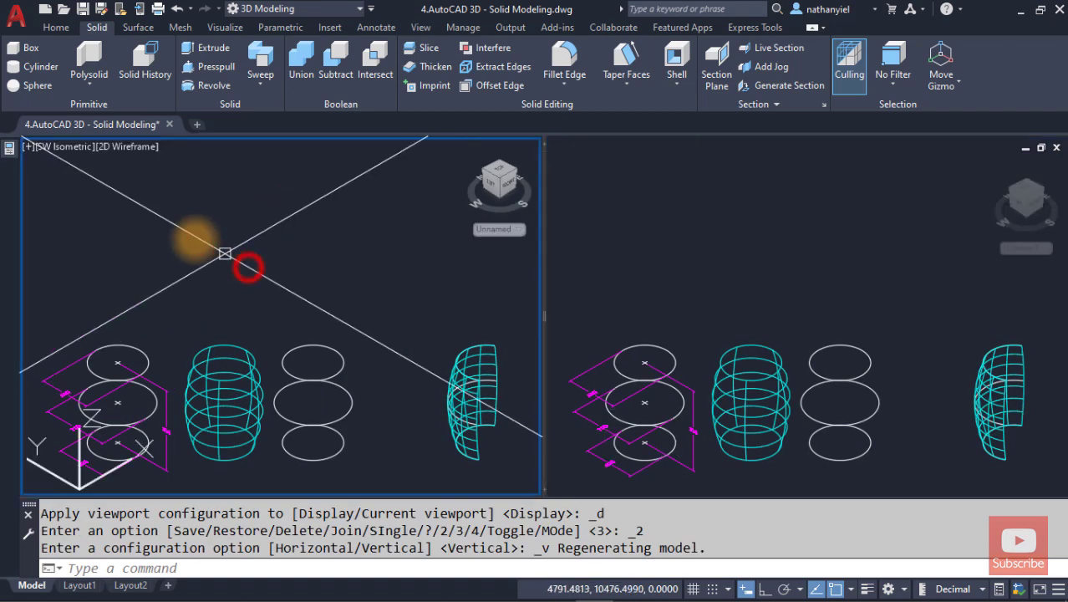
pyautogui.click(62, 157)
pyautogui.click(94, 184)
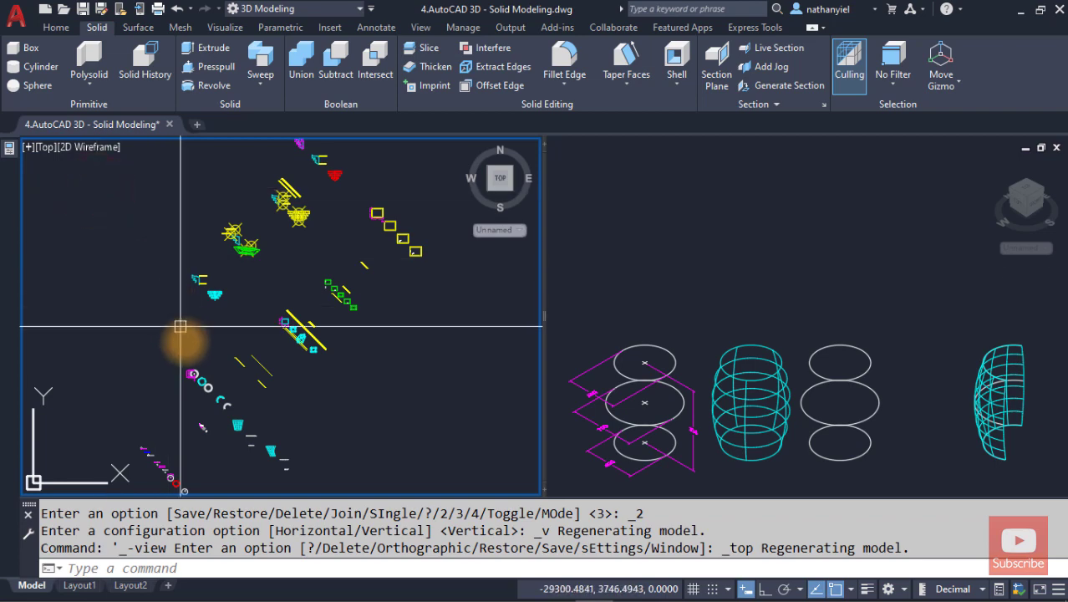
pyautogui.scroll(10, 180, 326)
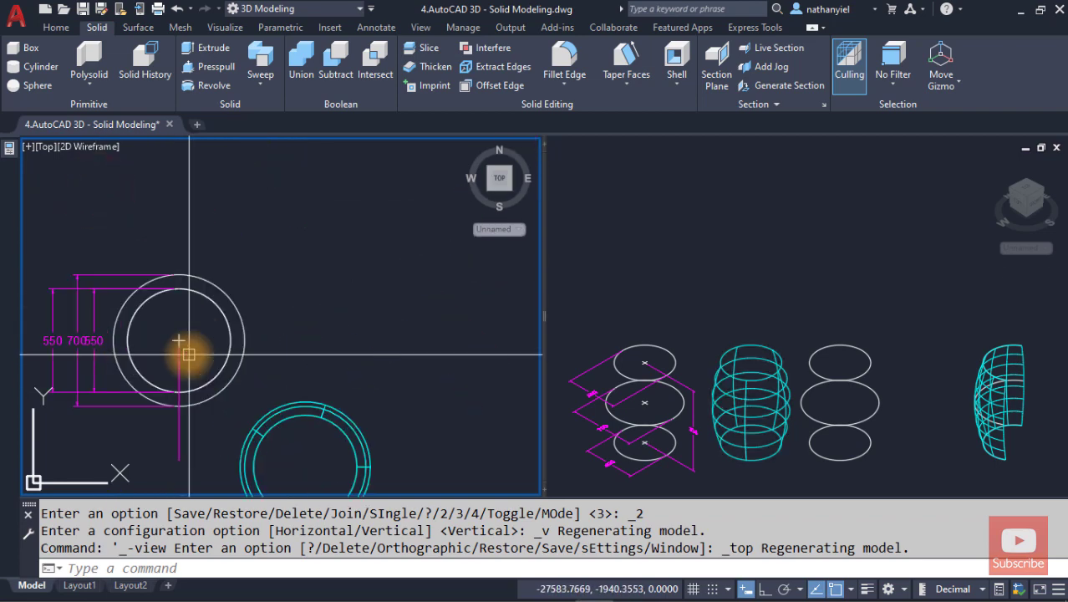
pyautogui.moveTo(189, 355); pyautogui.dragTo(212, 315, button='middle')
pyautogui.scroll(3, 241, 312)
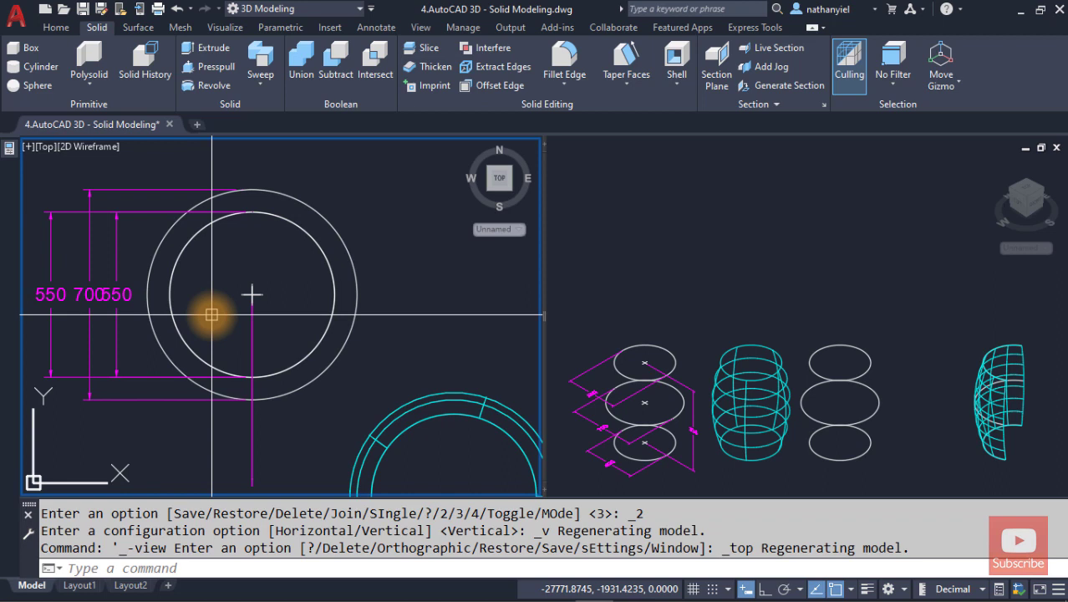
# Step: Examine the other LOFT profiles and solids from above and come back to the dimensioned circles
pyautogui.scroll(-4, 212, 315)
pyautogui.moveTo(297, 418); pyautogui.dragTo(210, 274, button='middle')
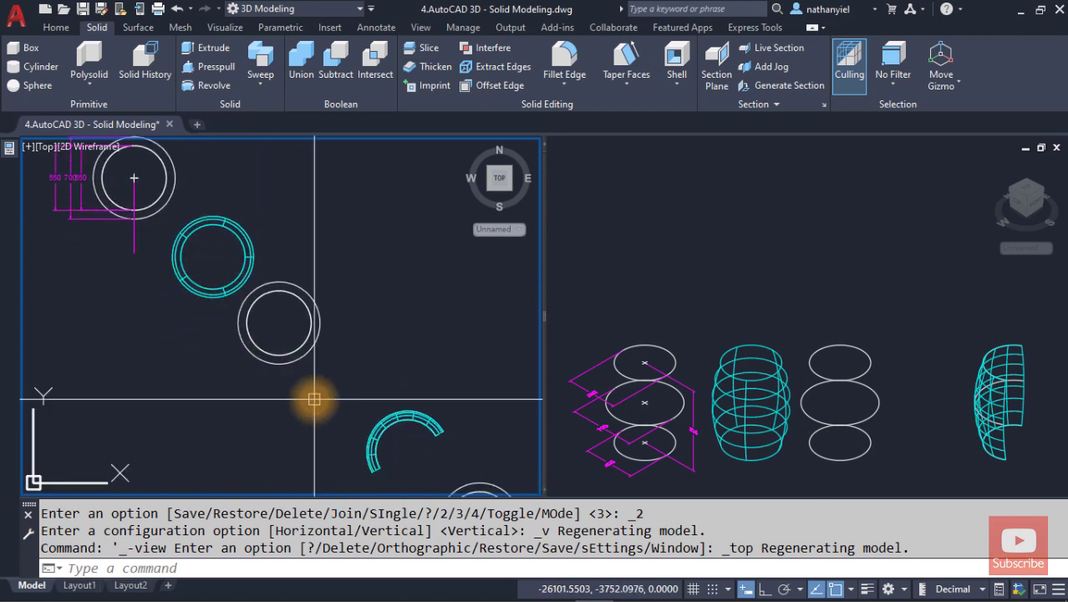
pyautogui.moveTo(315, 400); pyautogui.dragTo(217, 258, button='middle')
pyautogui.moveTo(296, 324); pyautogui.dragTo(201, 255, button='middle')
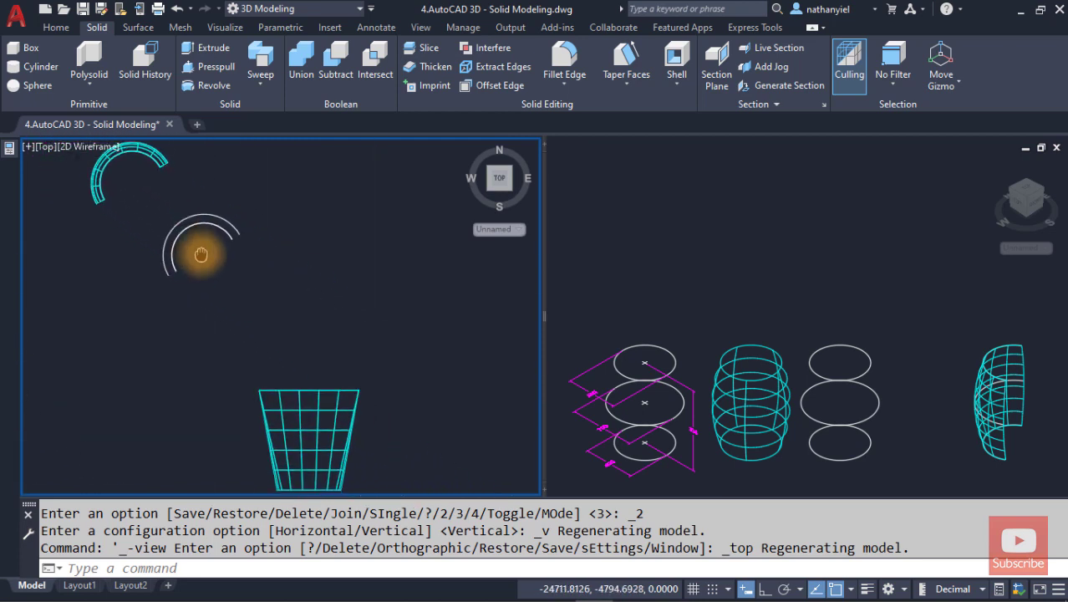
pyautogui.moveTo(282, 381); pyautogui.dragTo(239, 263, button='middle')
pyautogui.moveTo(353, 388); pyautogui.dragTo(280, 301, button='middle')
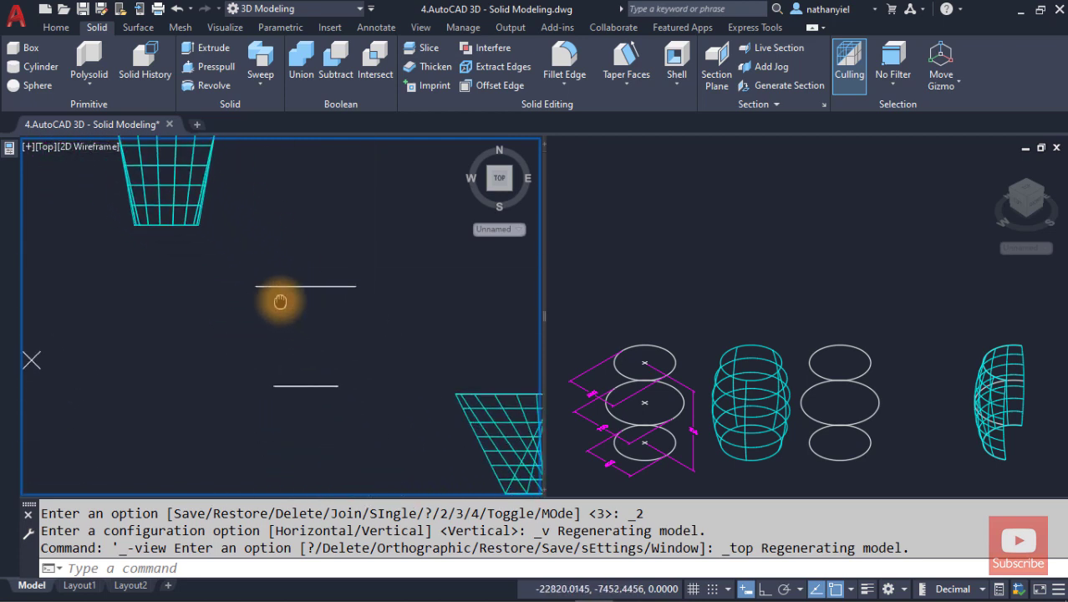
pyautogui.scroll(-3, 280, 302)
pyautogui.moveTo(191, 262); pyautogui.dragTo(281, 425, button='middle')
pyautogui.scroll(8, 162, 227)
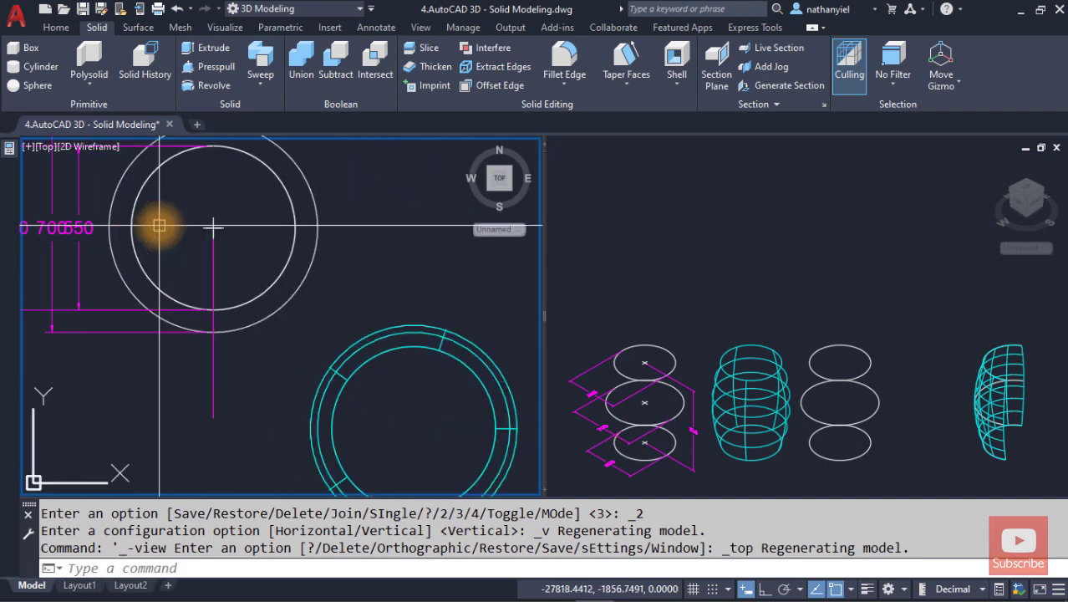
pyautogui.moveTo(159, 226); pyautogui.dragTo(231, 322, button='middle')
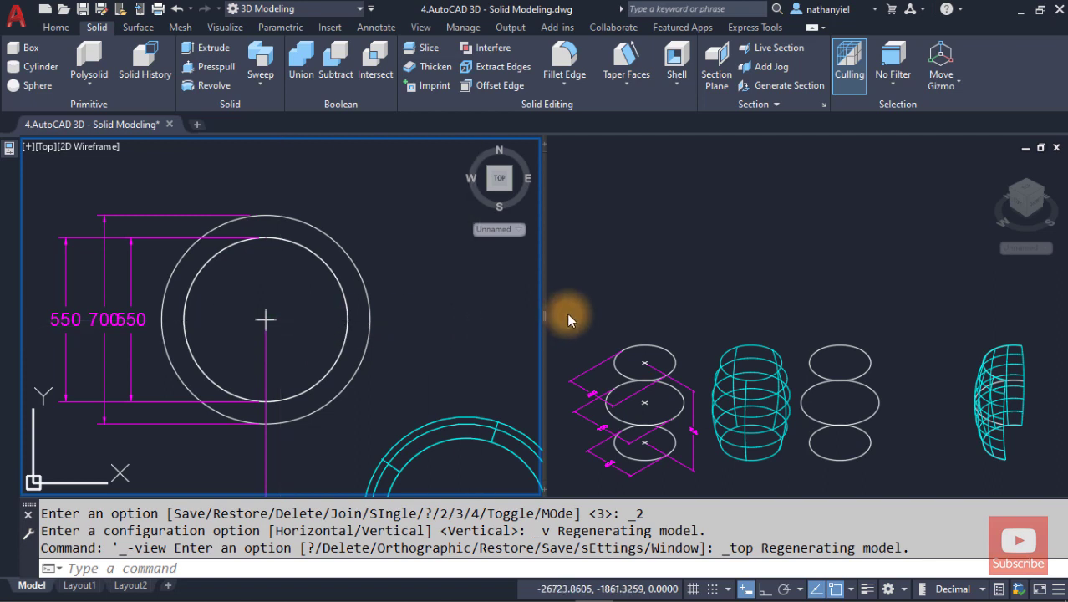
# Step: Bring the wireframe barrel and its undimensioned circles into close view in the SW Isometric viewport
pyautogui.click(669, 306)
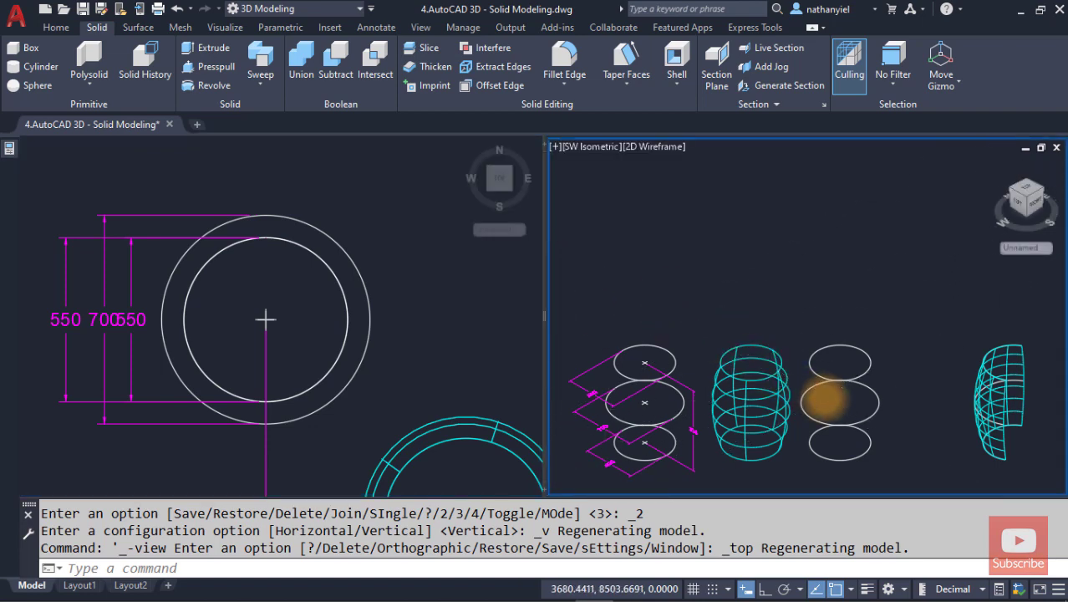
pyautogui.scroll(5, 825, 401)
pyautogui.moveTo(823, 411); pyautogui.dragTo(839, 344, button='middle')
# Step: Set the Top-view viewport to SW Isometric with the Conceptual visual style, framing the barrel and the undimensioned circles
pyautogui.click(425, 291)
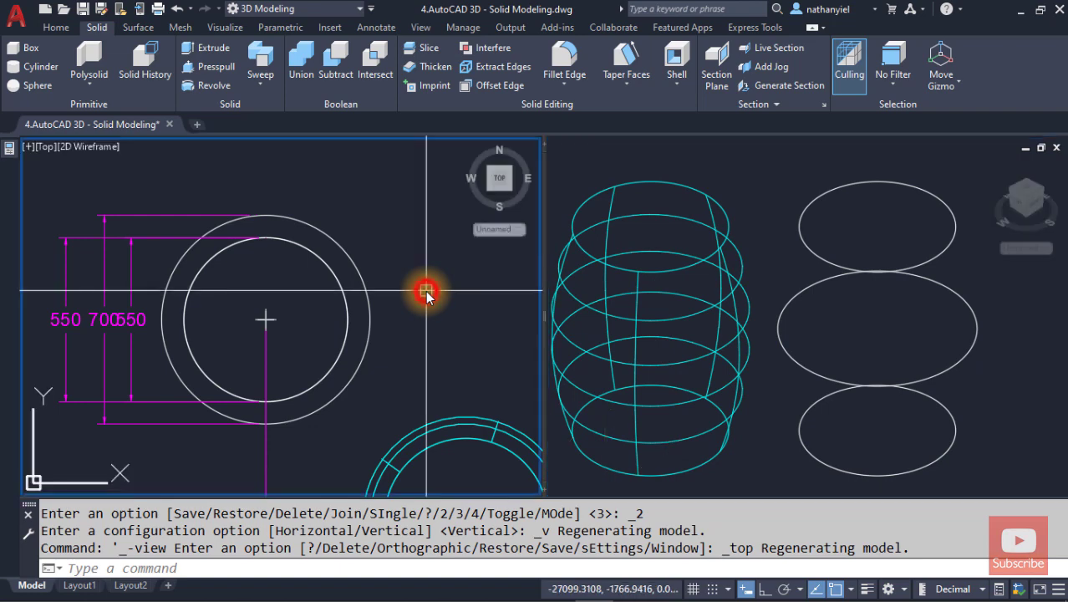
pyautogui.click(42, 146)
pyautogui.click(126, 291)
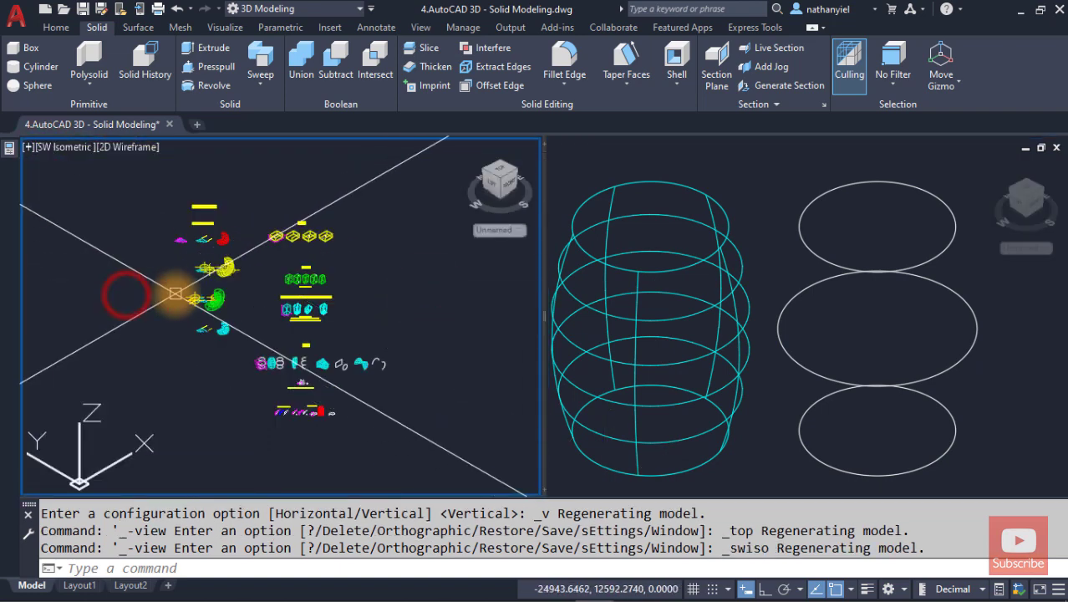
pyautogui.moveTo(227, 282); pyautogui.dragTo(229, 313, button='middle')
pyautogui.scroll(7, 254, 356)
pyautogui.scroll(3, 238, 305)
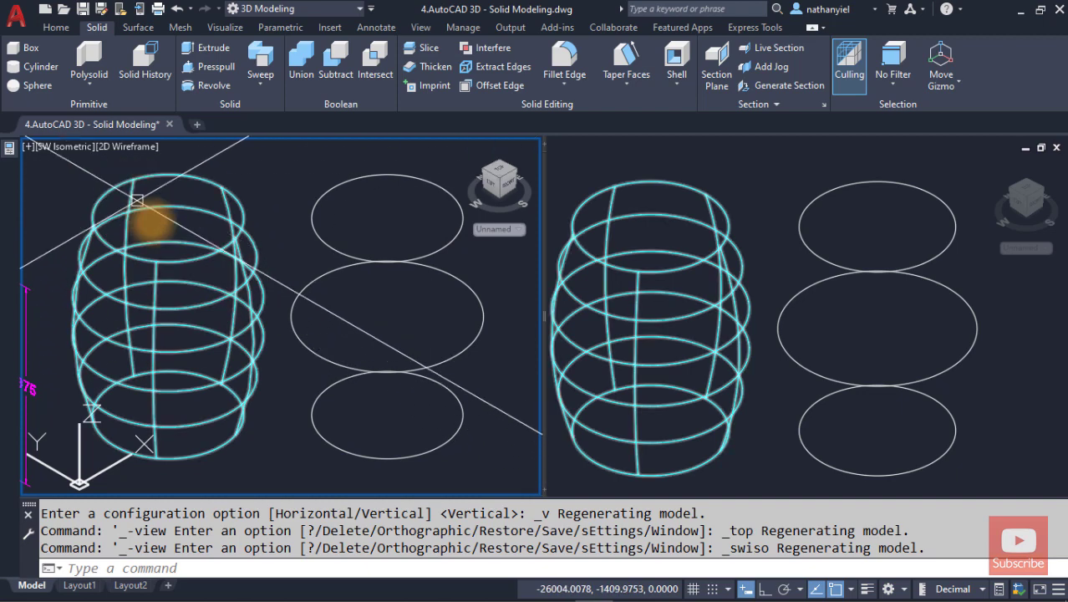
pyautogui.click(129, 148)
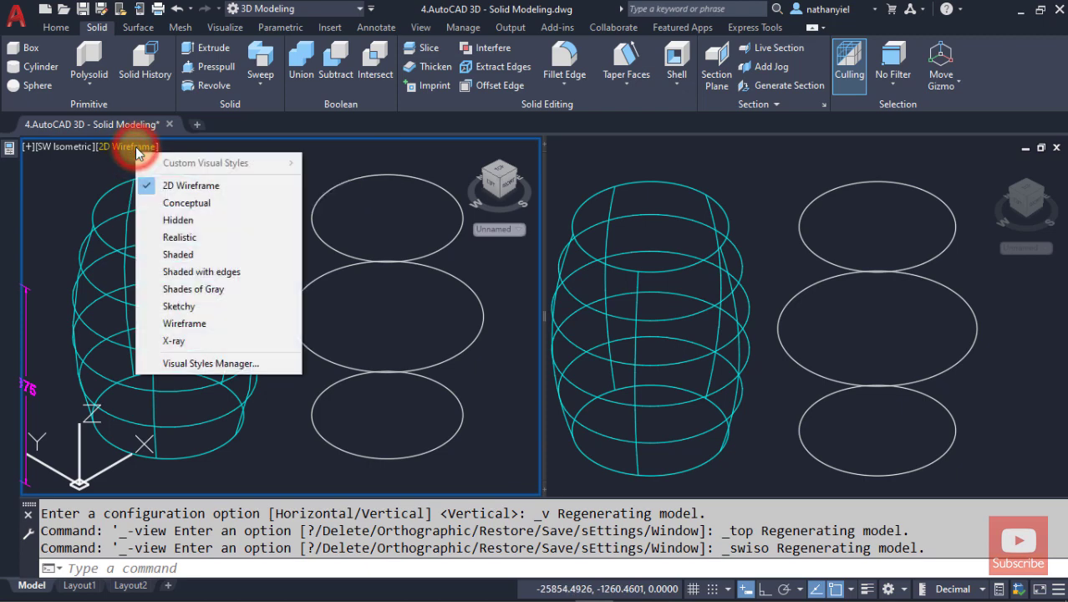
pyautogui.click(173, 205)
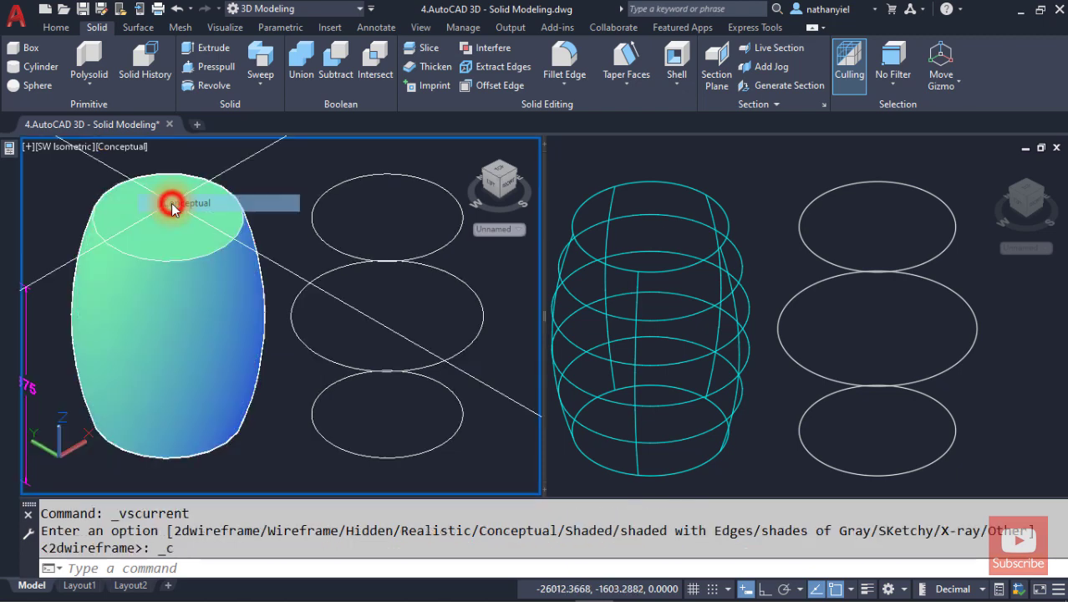
# Step: Loft the three undimensioned circles beside the barrel from lowest to highest into a solid, using the Cross sections only option
pyautogui.click(819, 336)
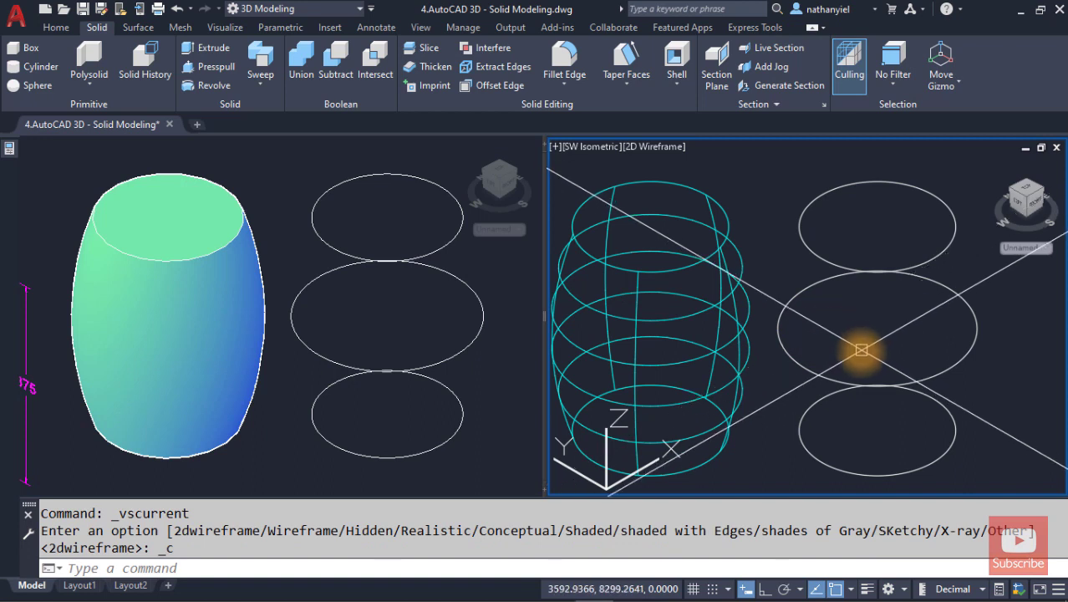
pyautogui.moveTo(864, 354); pyautogui.dragTo(687, 348, button='middle')
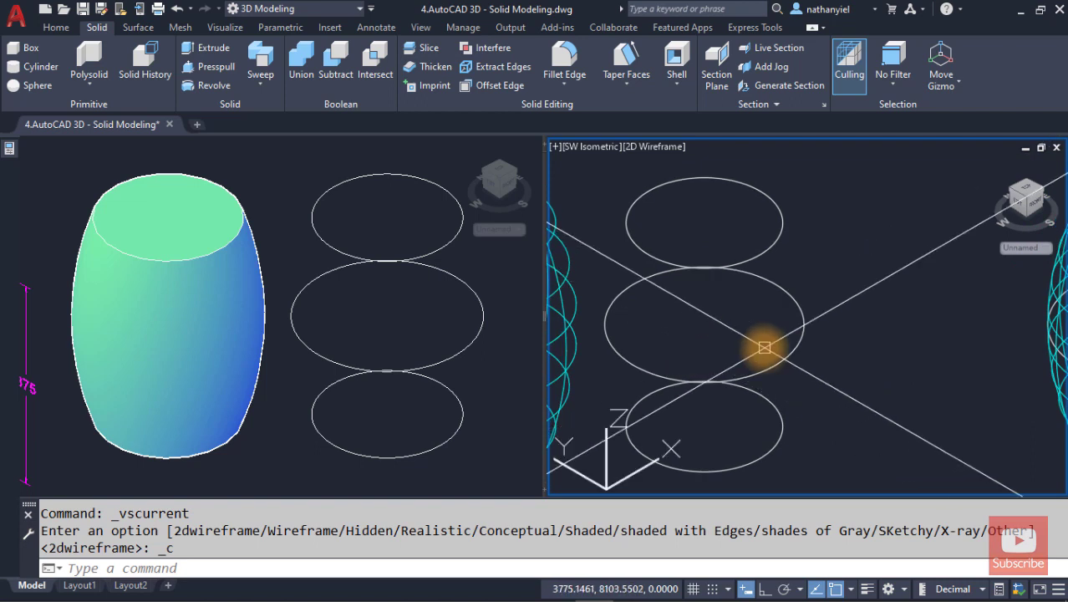
pyautogui.write('LOFT')
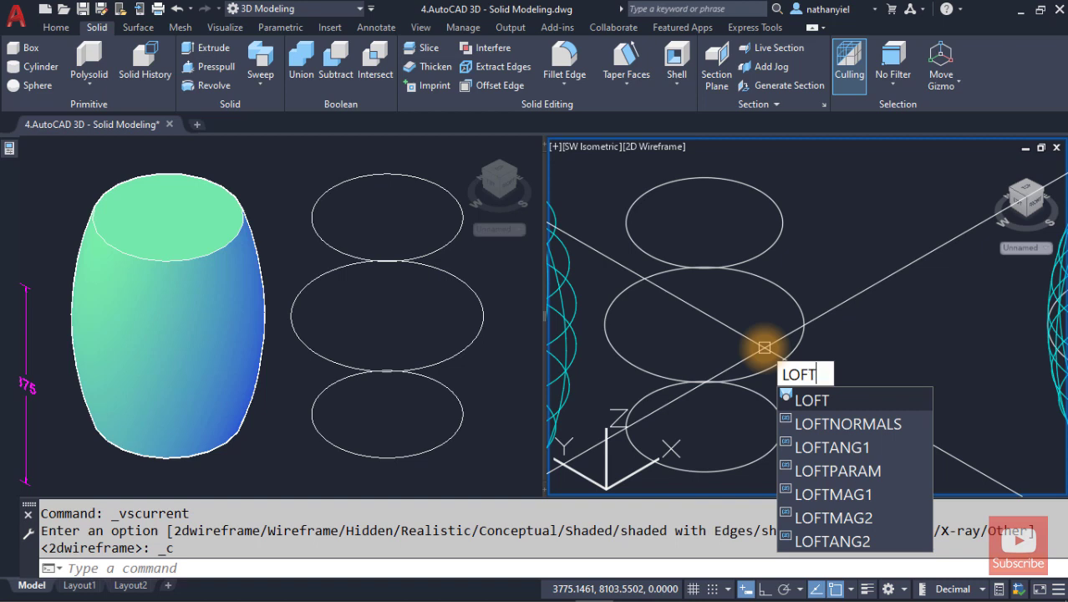
pyautogui.press('Return')
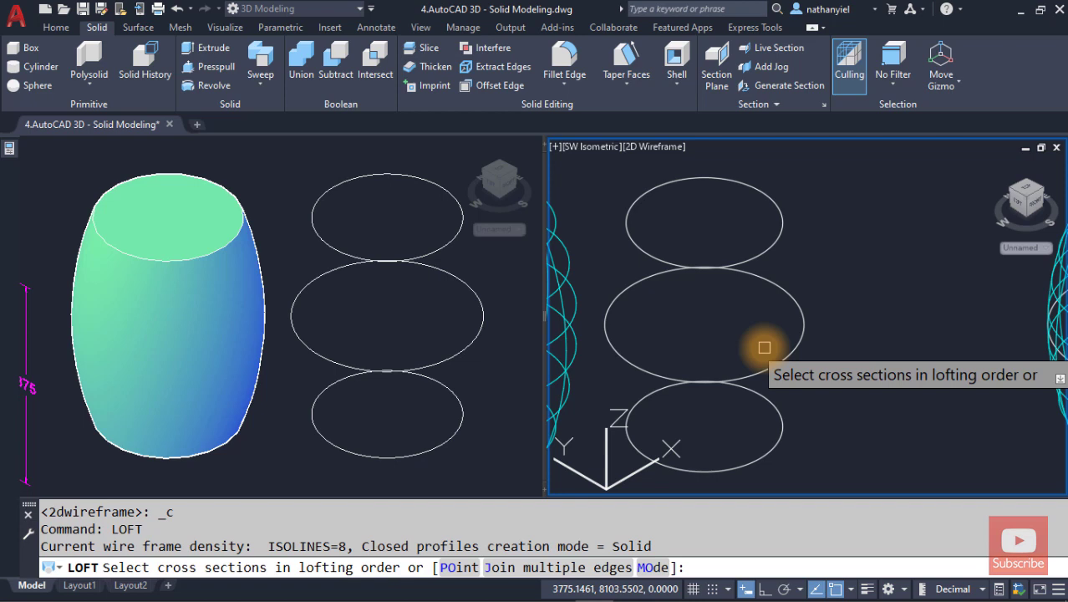
pyautogui.click(781, 421)
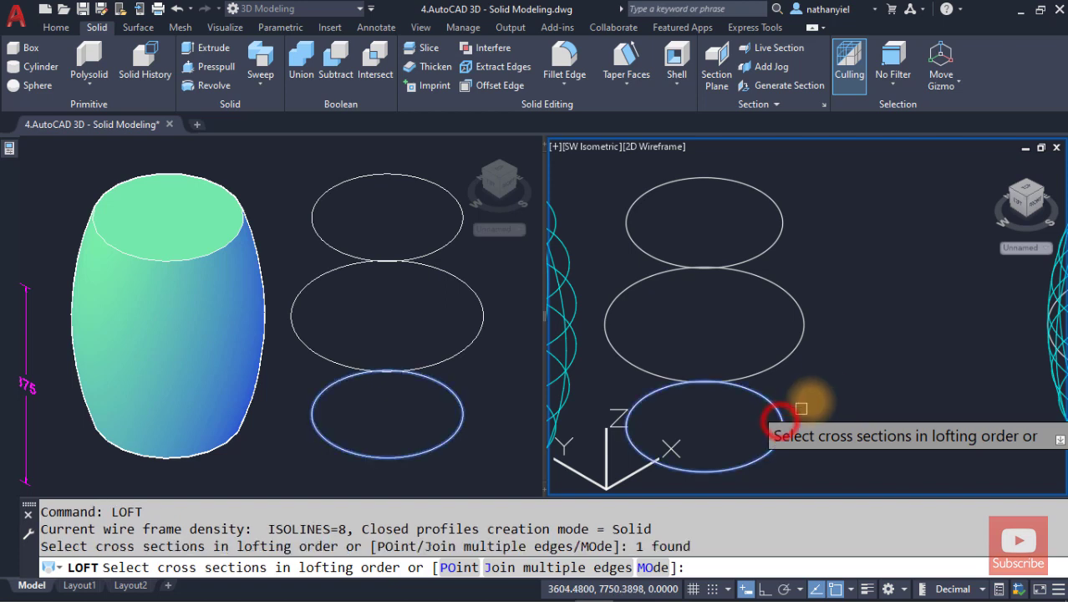
pyautogui.click(805, 321)
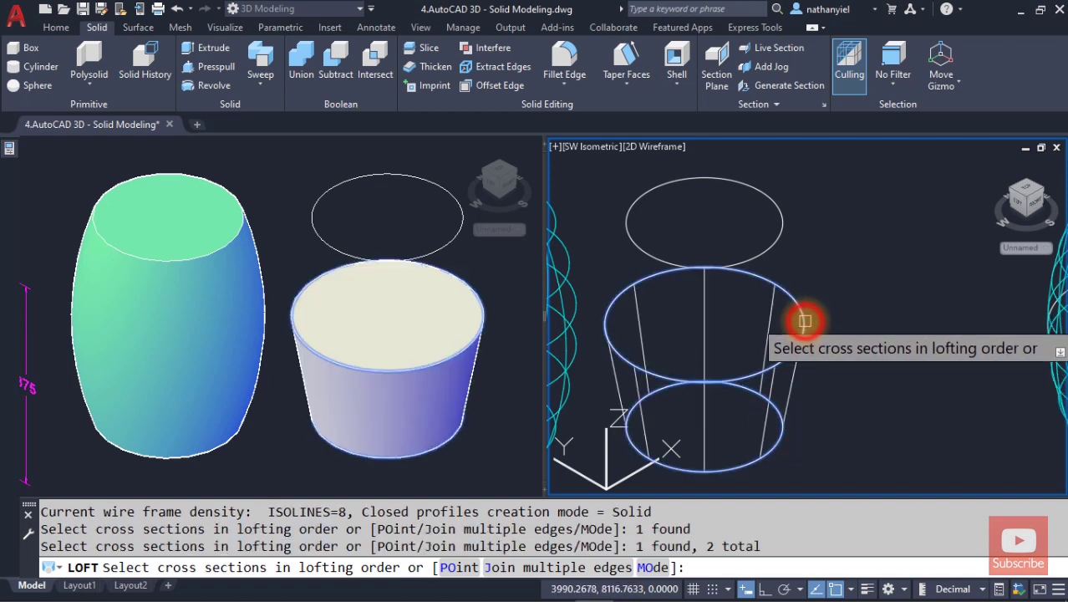
pyautogui.click(781, 214)
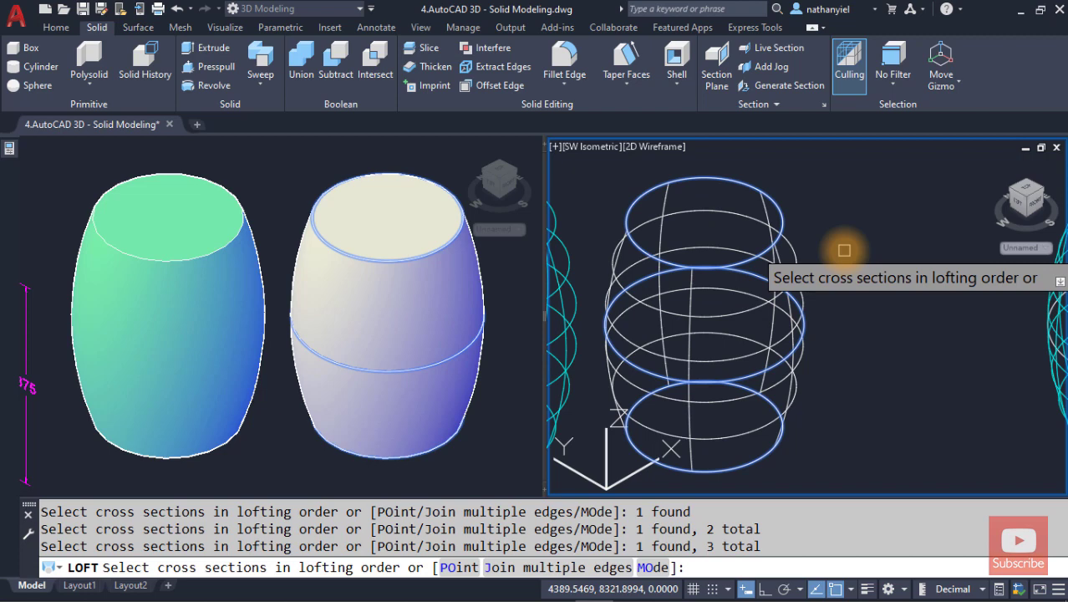
pyautogui.press('Return')
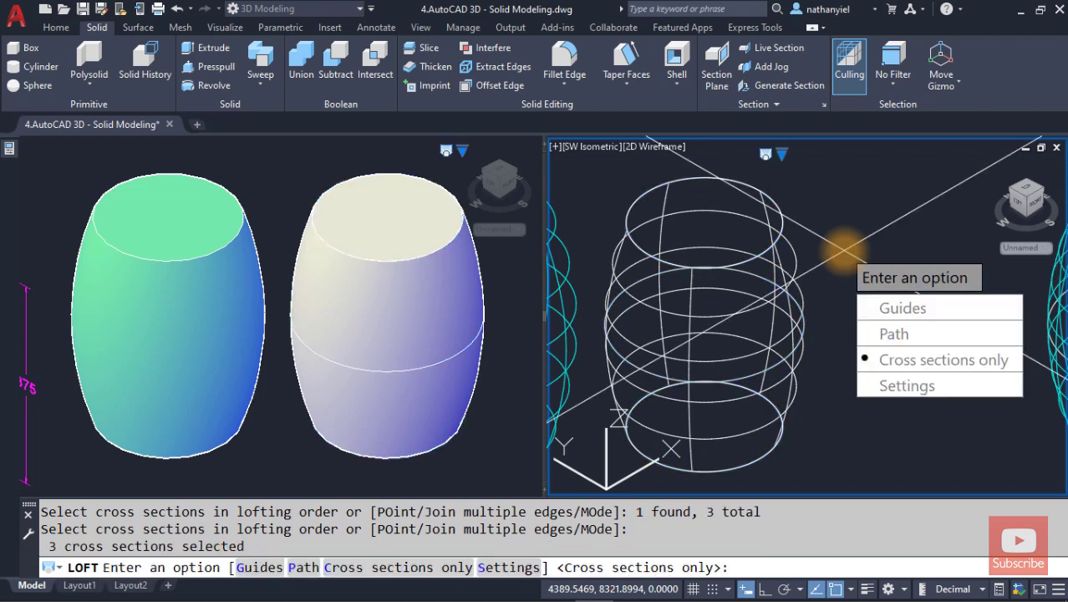
pyautogui.press('Return')
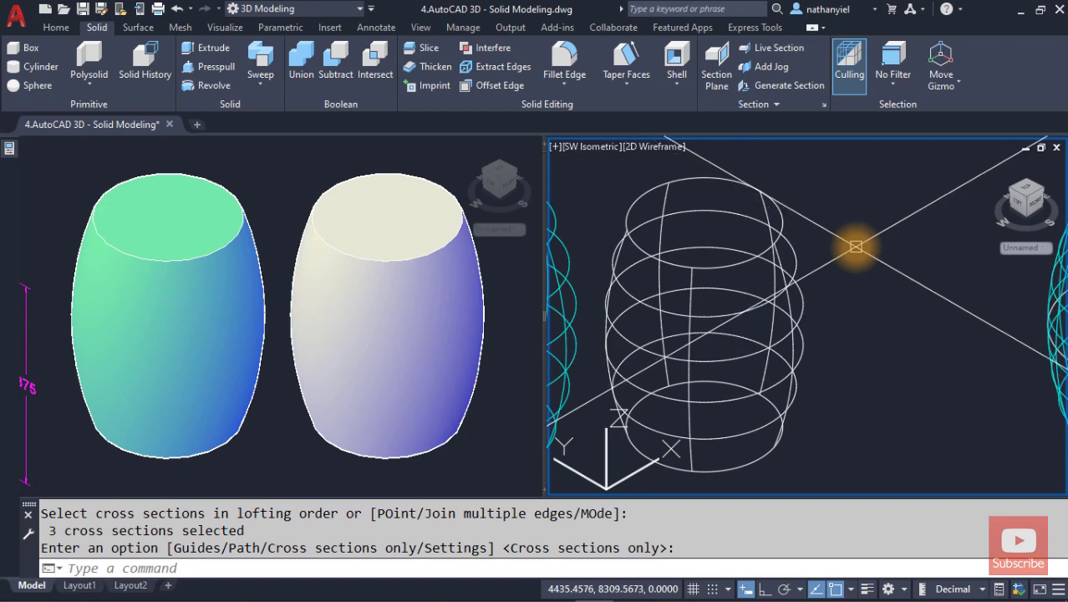
# Step: Loft the three open arcs beside the half-barrel from highest to lowest into a surface, using the Cross sections only option
pyautogui.scroll(-2, 855, 266)
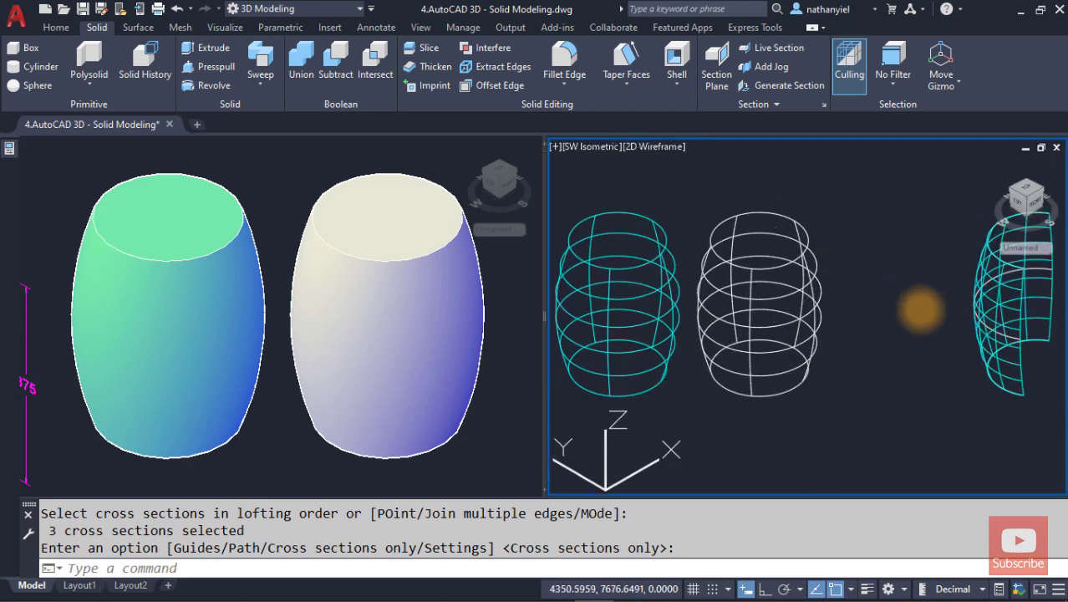
pyautogui.moveTo(860, 279); pyautogui.dragTo(634, 338, button='middle')
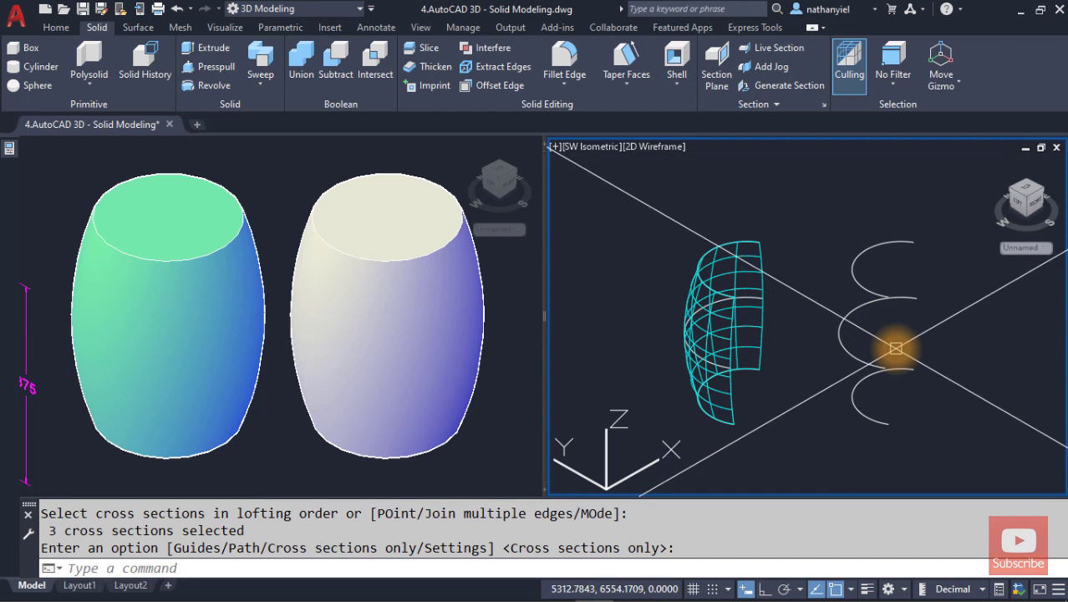
pyautogui.moveTo(896, 347); pyautogui.dragTo(832, 336, button='middle')
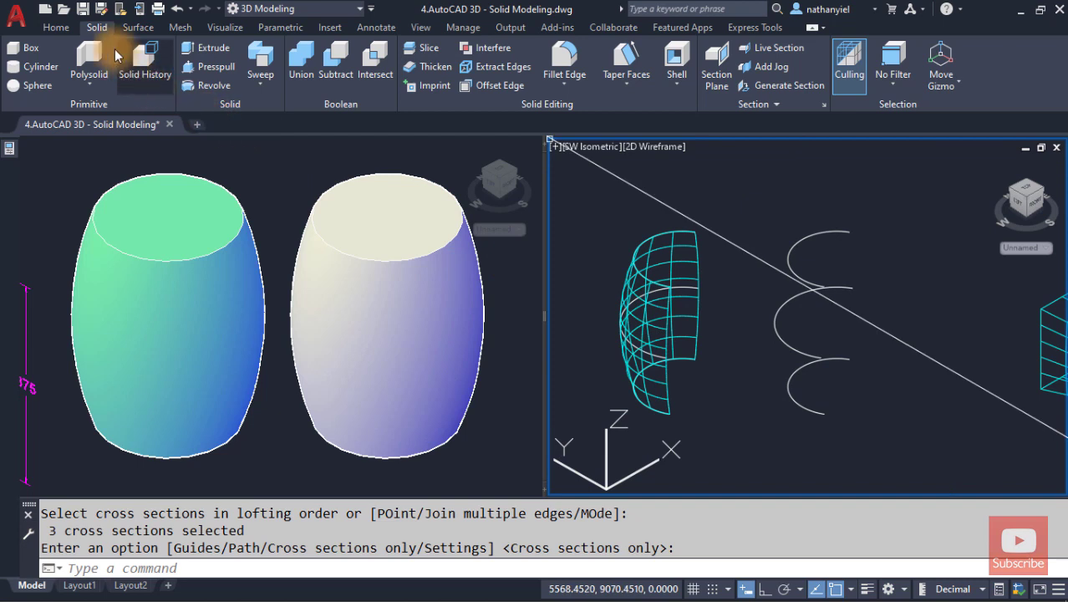
pyautogui.click(55, 27)
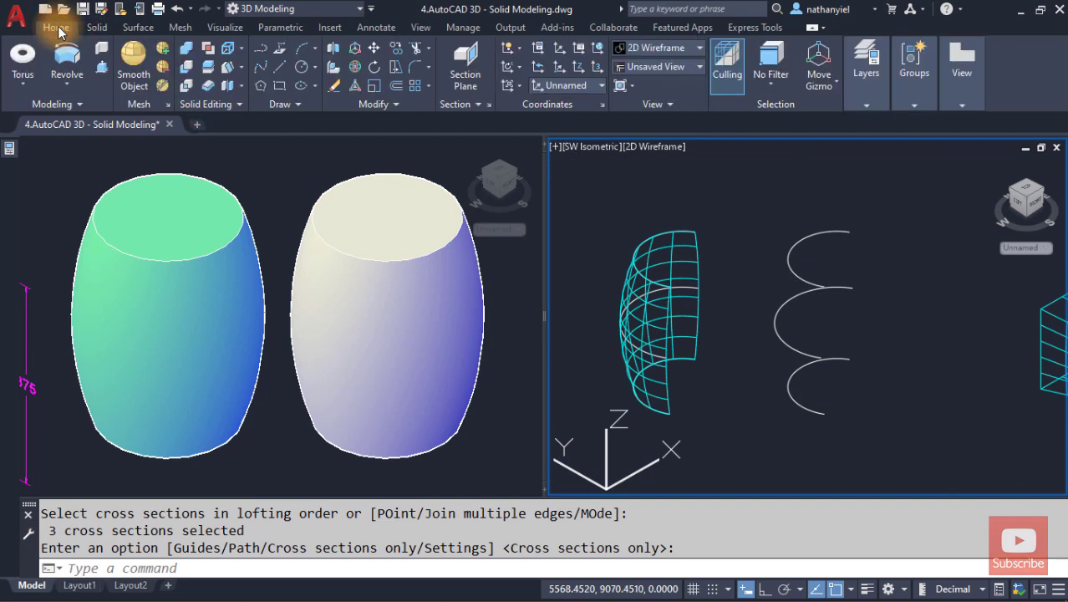
pyautogui.click(70, 84)
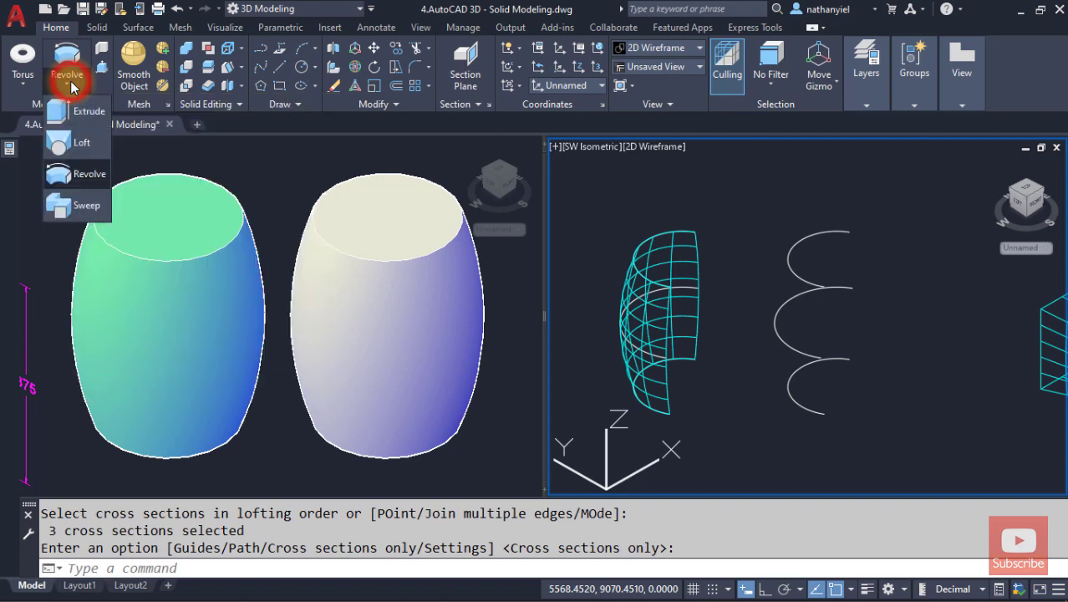
pyautogui.click(79, 144)
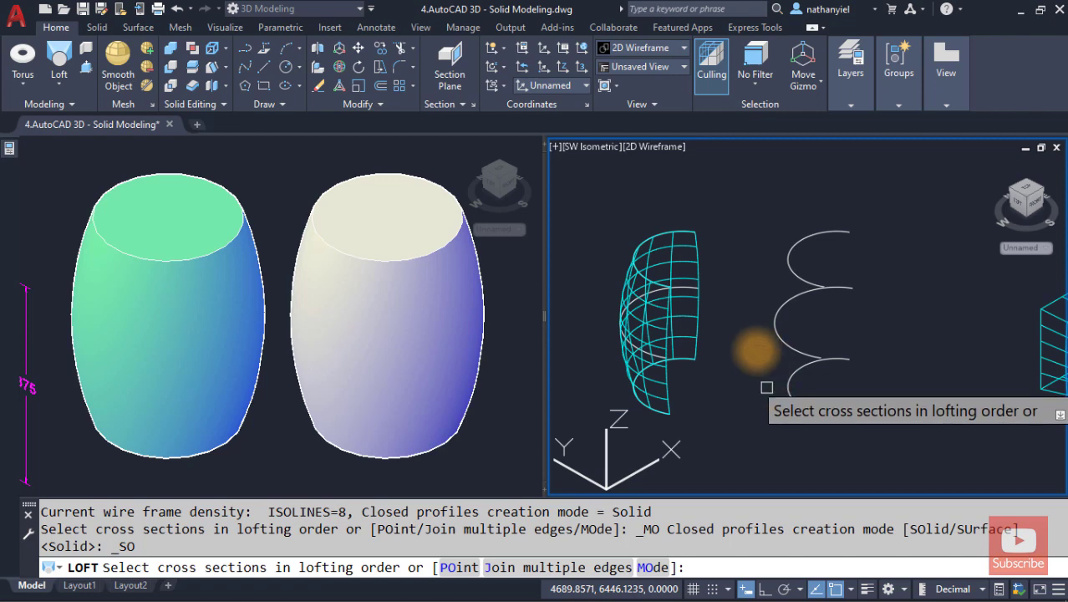
pyautogui.click(797, 241)
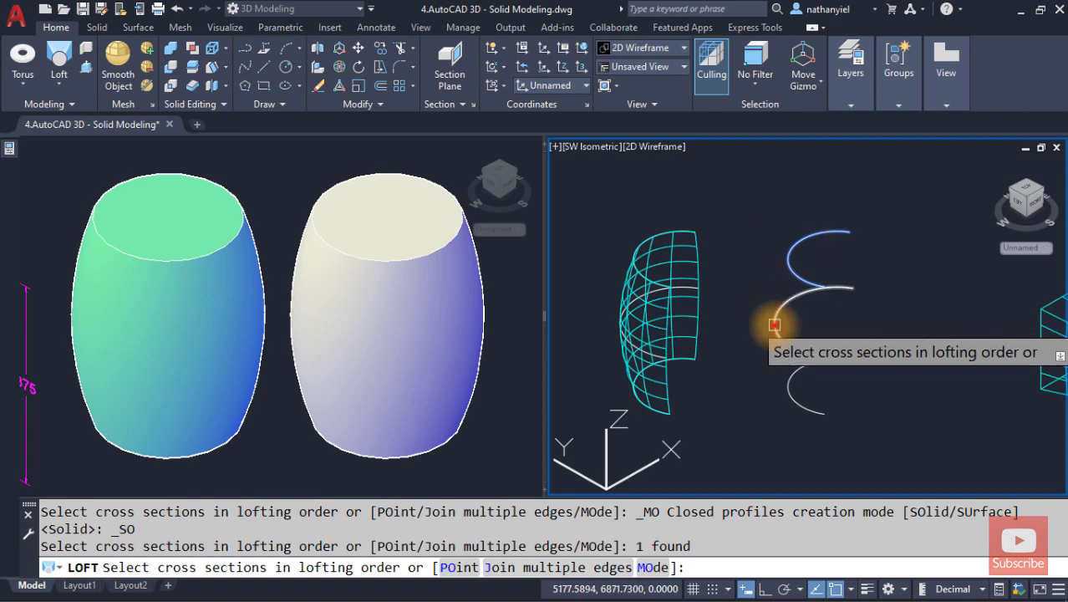
pyautogui.click(774, 325)
pyautogui.click(793, 401)
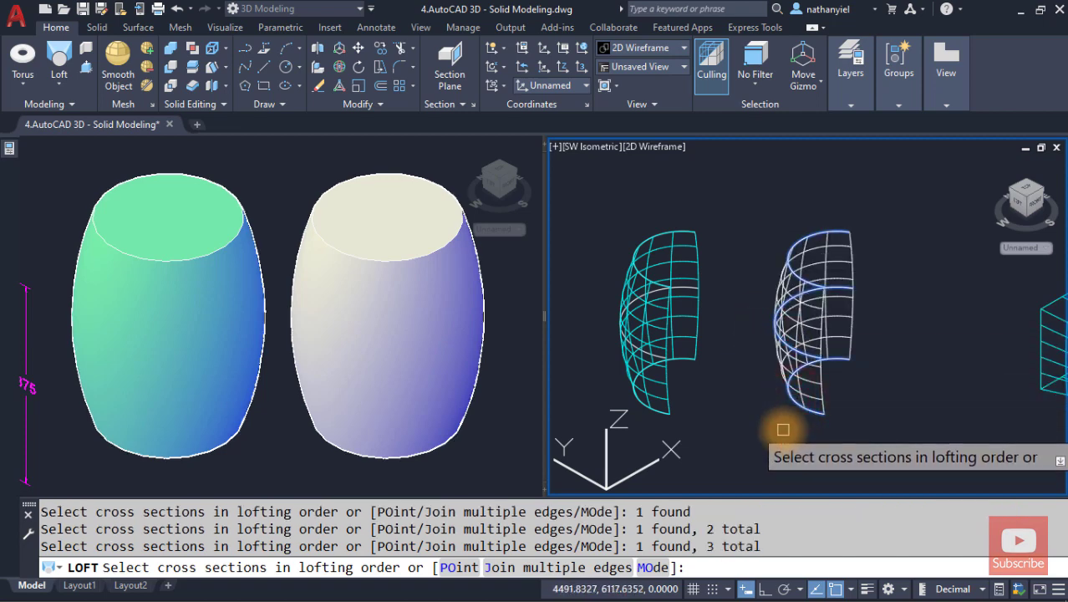
pyautogui.press('Return')
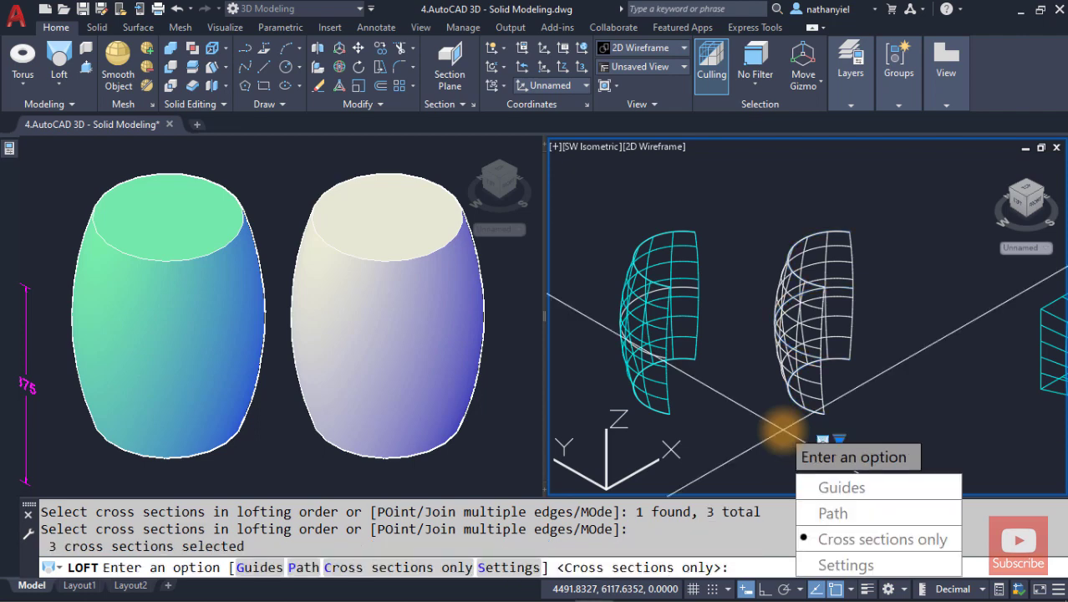
pyautogui.press('Return')
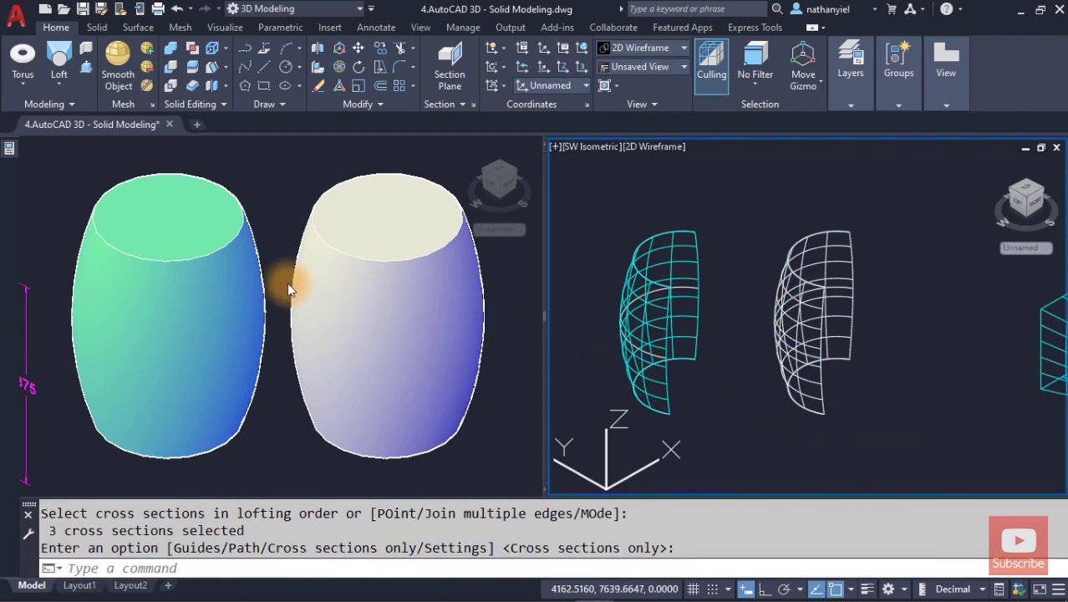
# Step: Examine the lofted half-barrel in the Conceptual viewport and bring the rectangle and circle beside the tapered solid into view
pyautogui.click(287, 284)
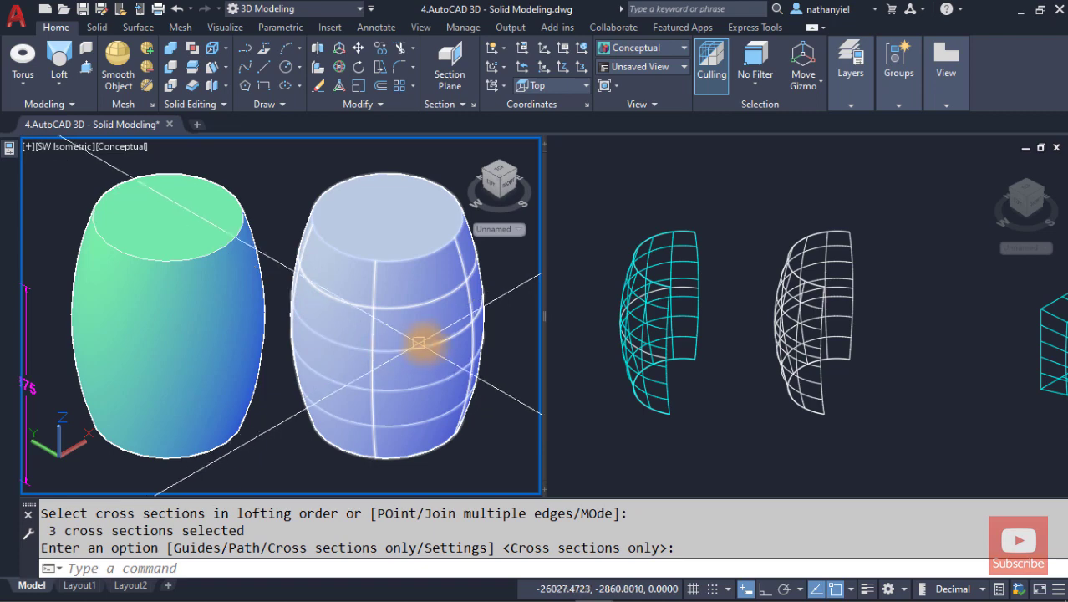
pyautogui.scroll(-3, 393, 346)
pyautogui.moveTo(449, 346); pyautogui.dragTo(143, 346, button='middle')
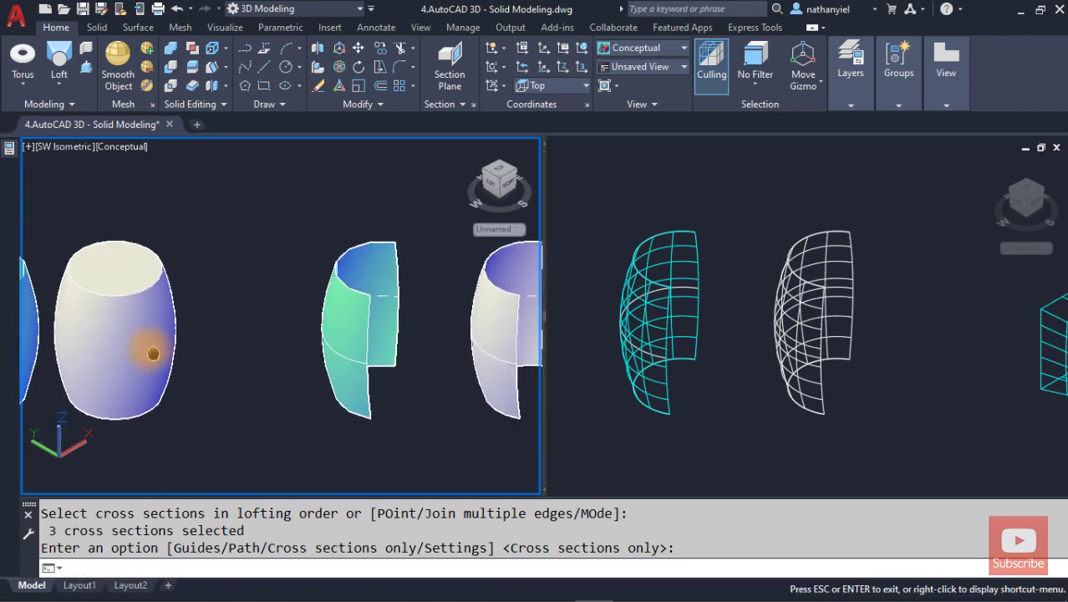
pyautogui.press('Return')
pyautogui.moveTo(410, 374); pyautogui.dragTo(225, 381, button='middle')
pyautogui.press('Escape')
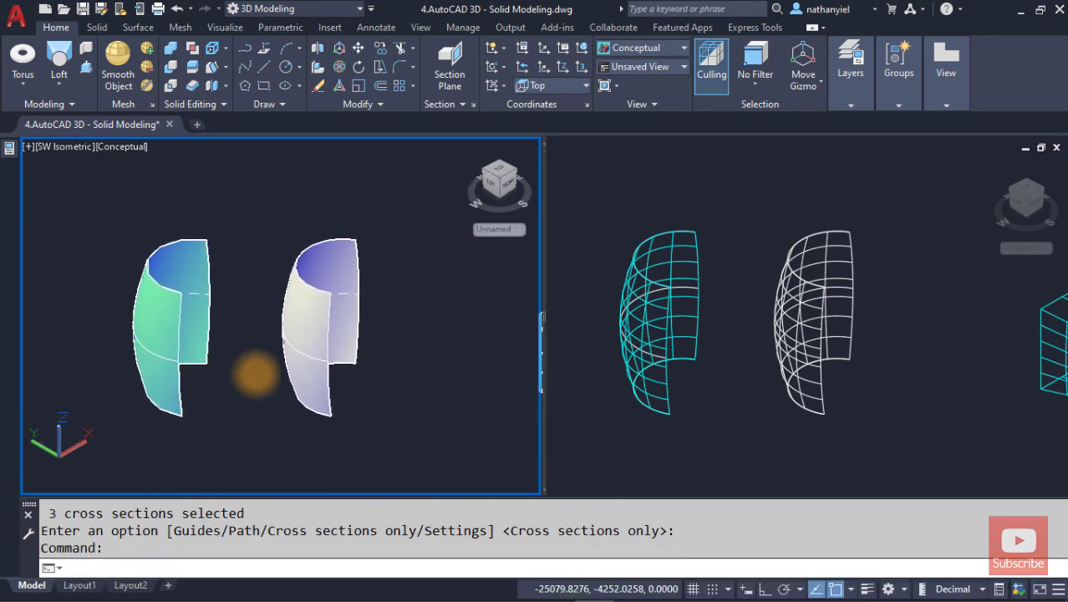
pyautogui.moveTo(442, 385); pyautogui.dragTo(148, 386, button='middle')
pyautogui.moveTo(405, 411); pyautogui.dragTo(364, 416, button='middle')
pyautogui.moveTo(365, 416); pyautogui.dragTo(125, 383)
pyautogui.press('Escape')
# Step: Frame the unlofted rectangle and circle in close view in the 2D Wireframe viewport
pyautogui.click(726, 370)
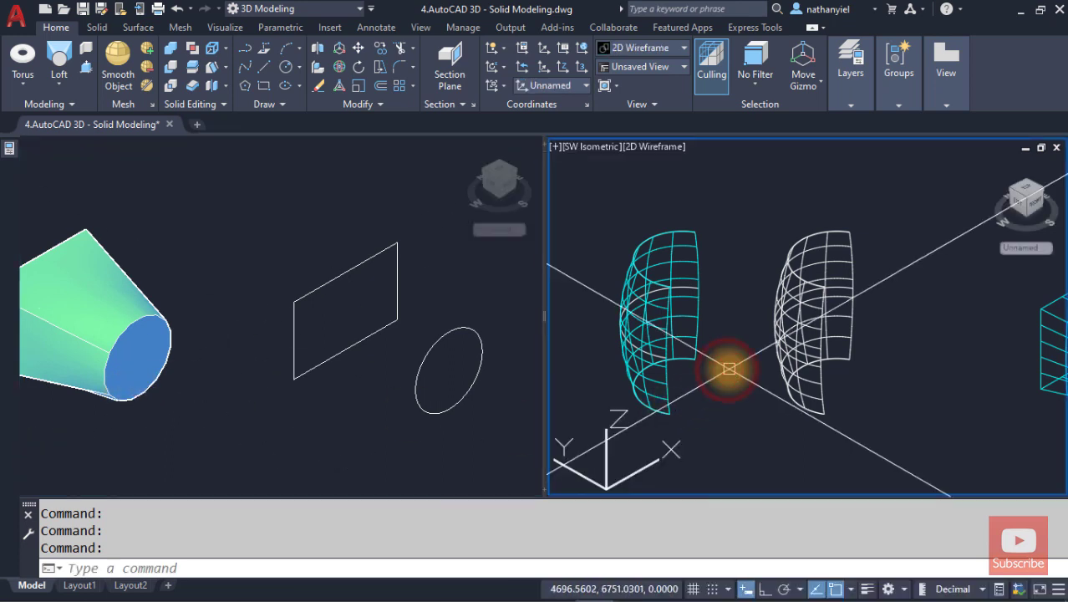
pyautogui.scroll(-3, 730, 368)
pyautogui.moveTo(897, 366); pyautogui.dragTo(596, 368, button='middle')
pyautogui.scroll(2, 775, 394)
pyautogui.scroll(2, 839, 411)
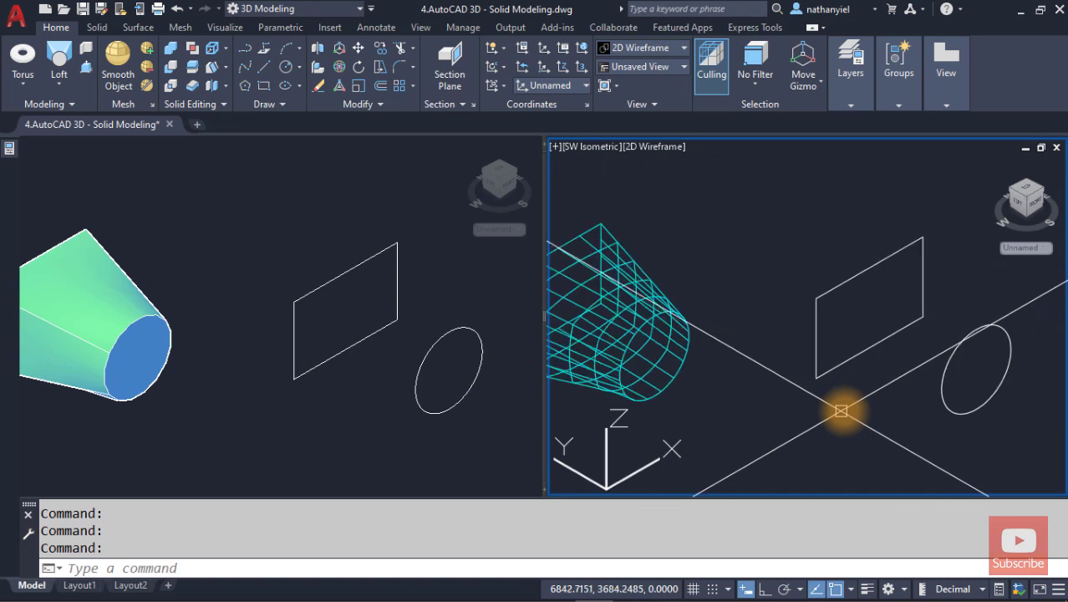
pyautogui.moveTo(840, 411); pyautogui.dragTo(735, 401, button='middle')
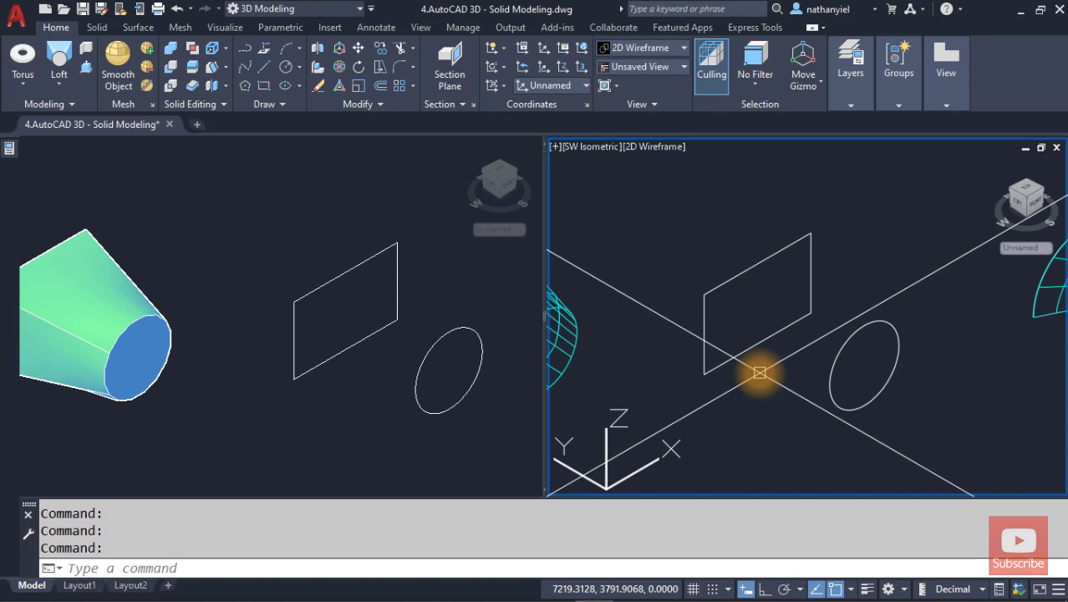
# Step: Loft the rectangle to the circle into a solid, using the Cross sections only option
pyautogui.click(96, 27)
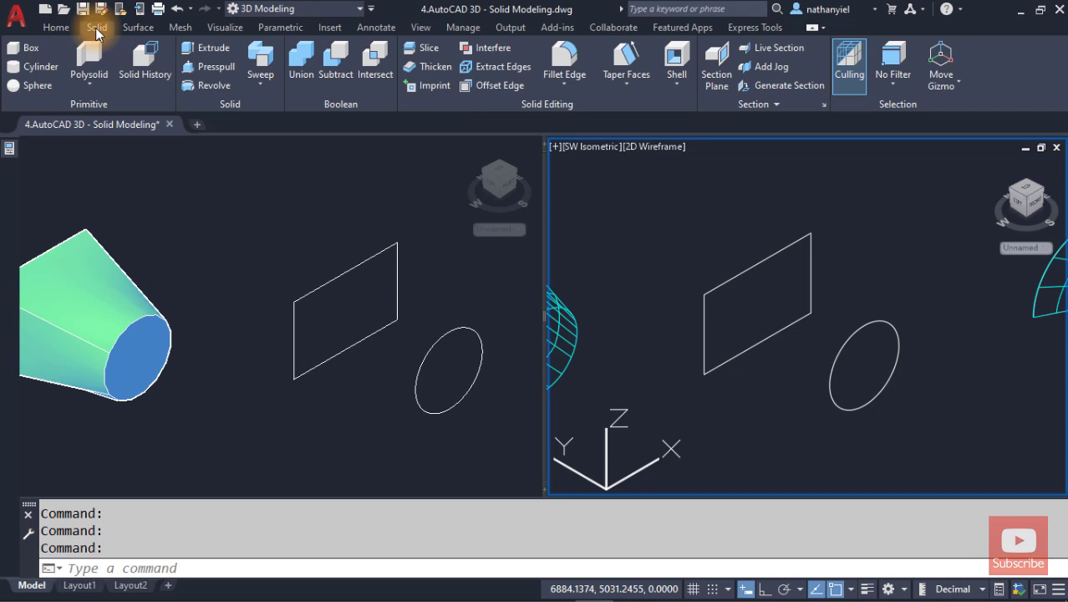
pyautogui.click(263, 87)
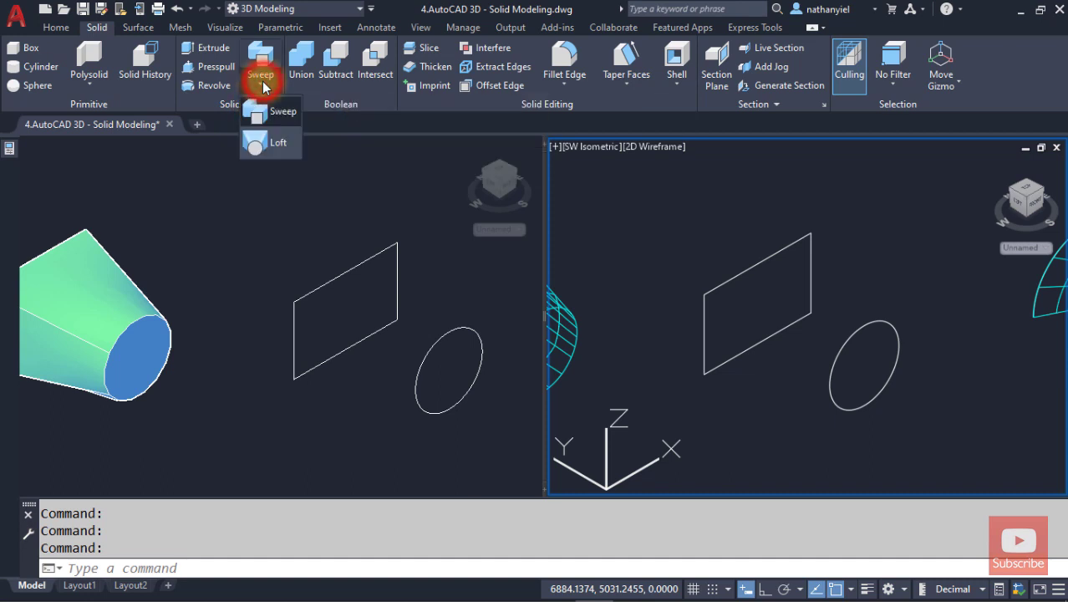
pyautogui.click(270, 114)
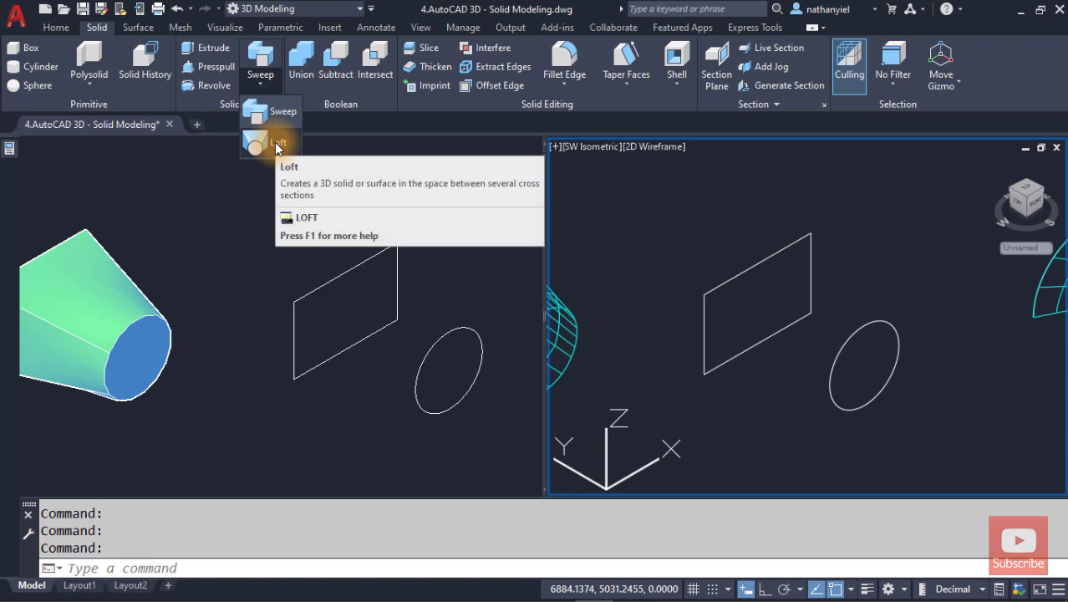
pyautogui.click(278, 148)
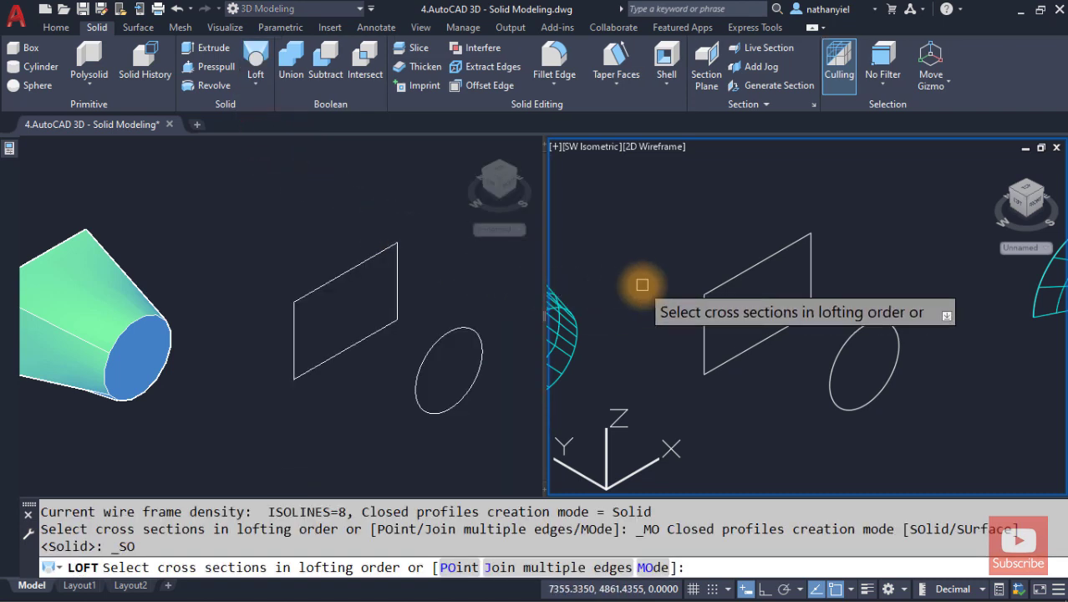
pyautogui.click(764, 259)
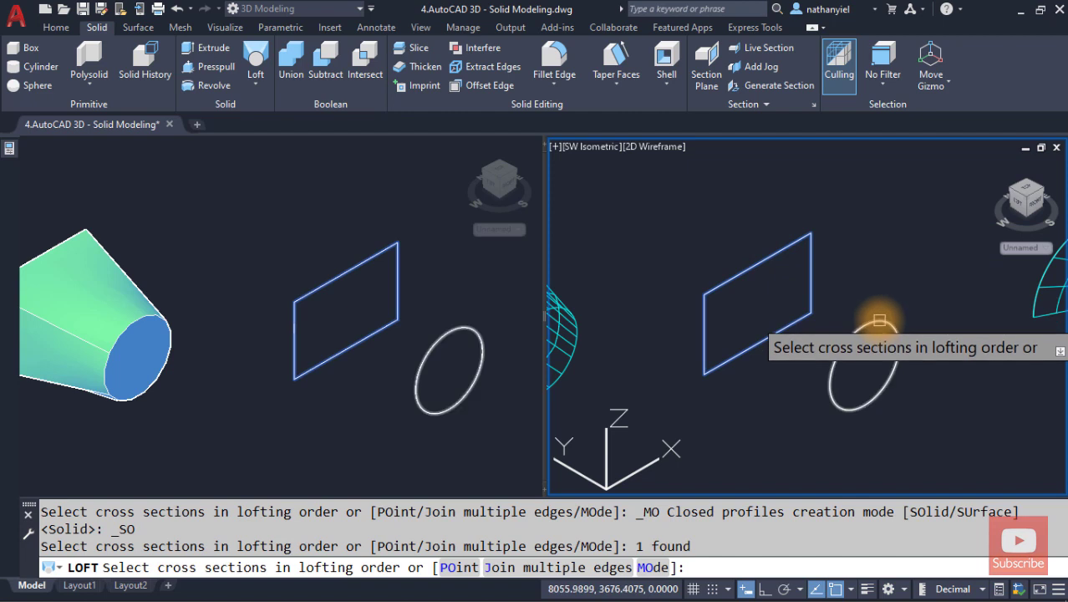
pyautogui.click(880, 320)
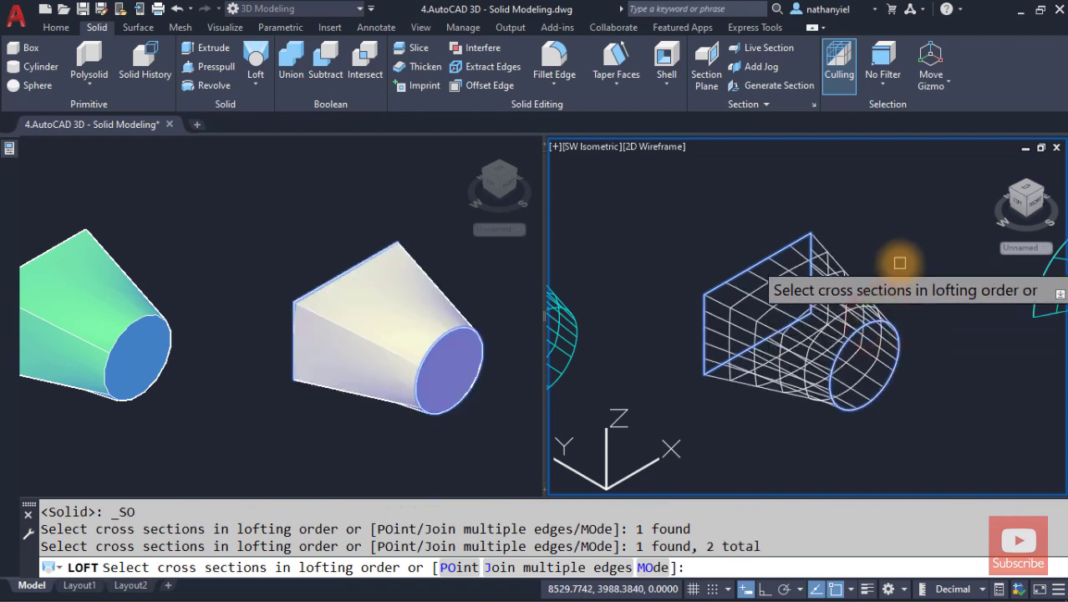
pyautogui.press('Return')
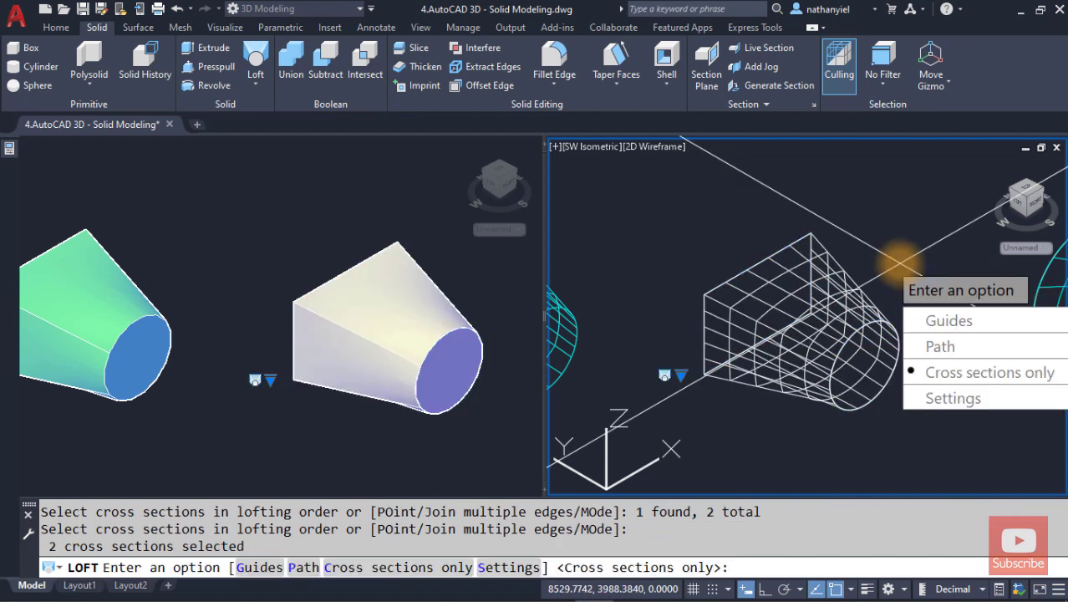
pyautogui.press('Return')
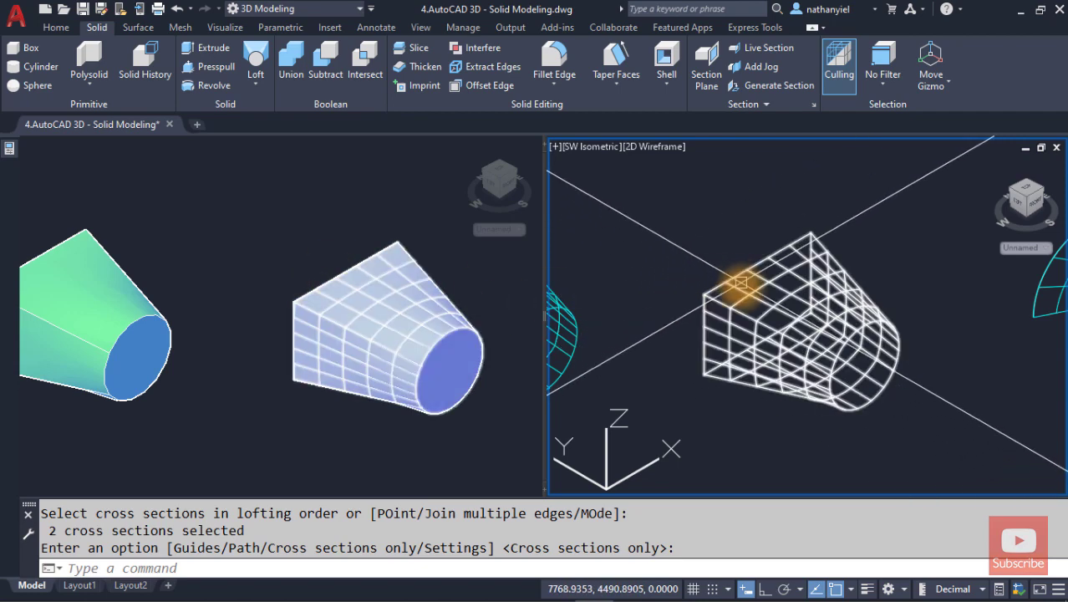
# Step: Try the Ruled and Normal to all sections surface options on the rectangle-to-circle loft
pyautogui.press('Return')
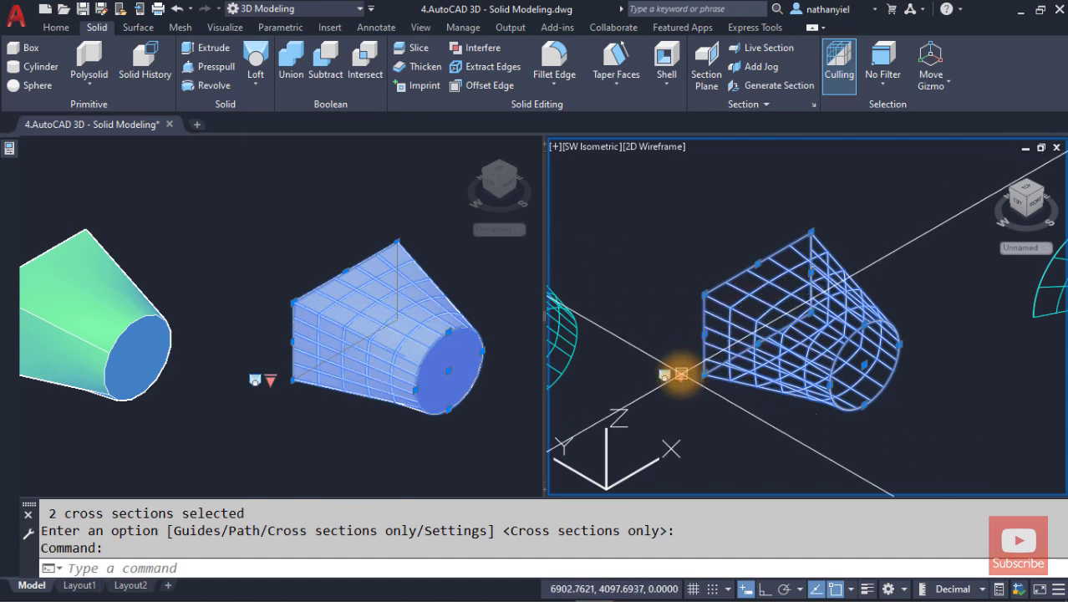
pyautogui.click(681, 373)
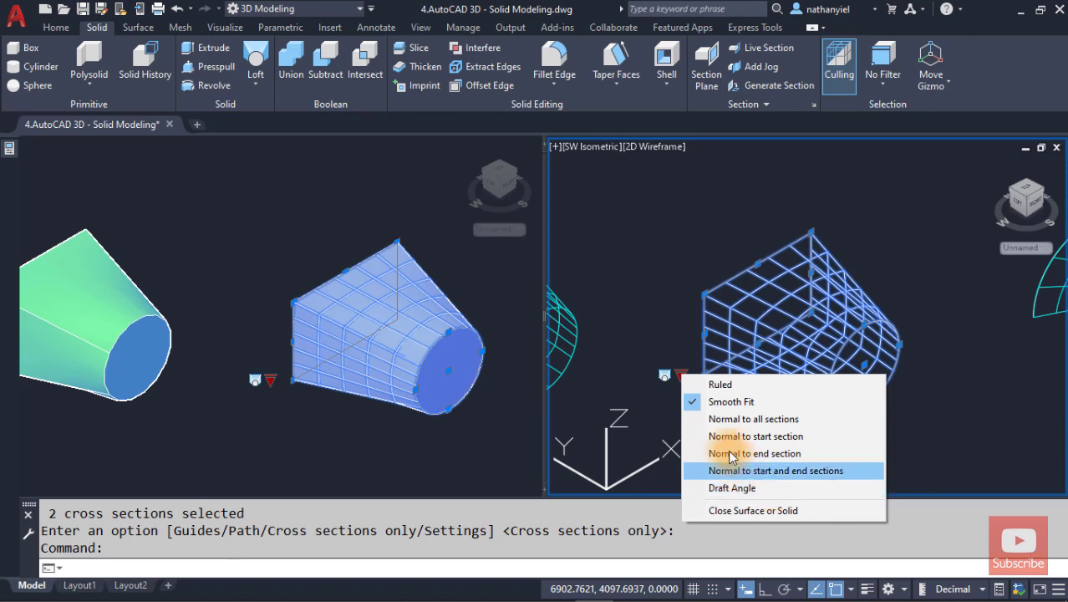
pyautogui.click(757, 387)
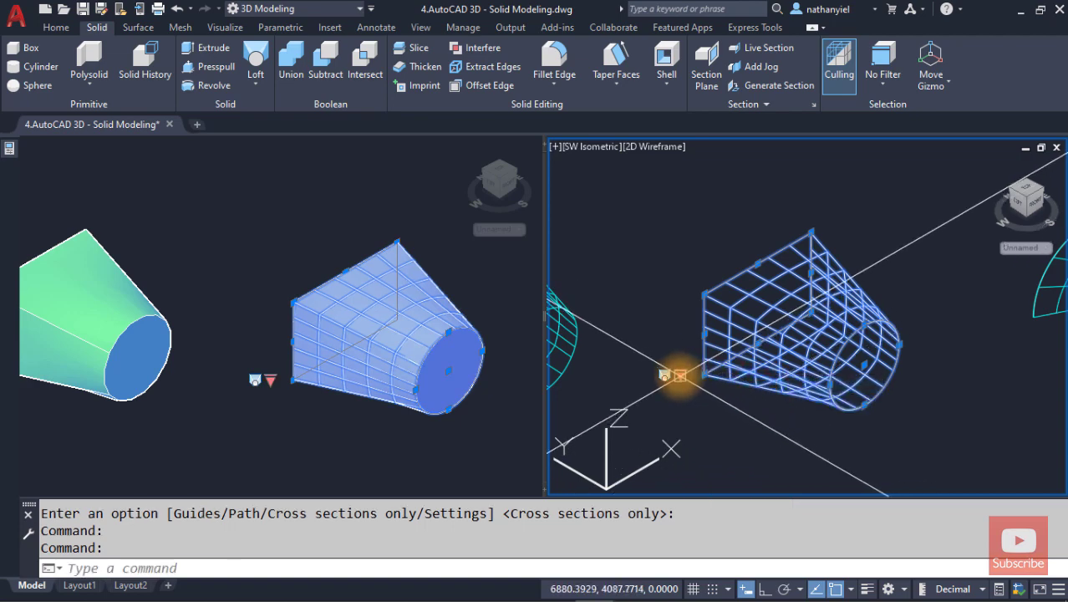
pyautogui.click(682, 375)
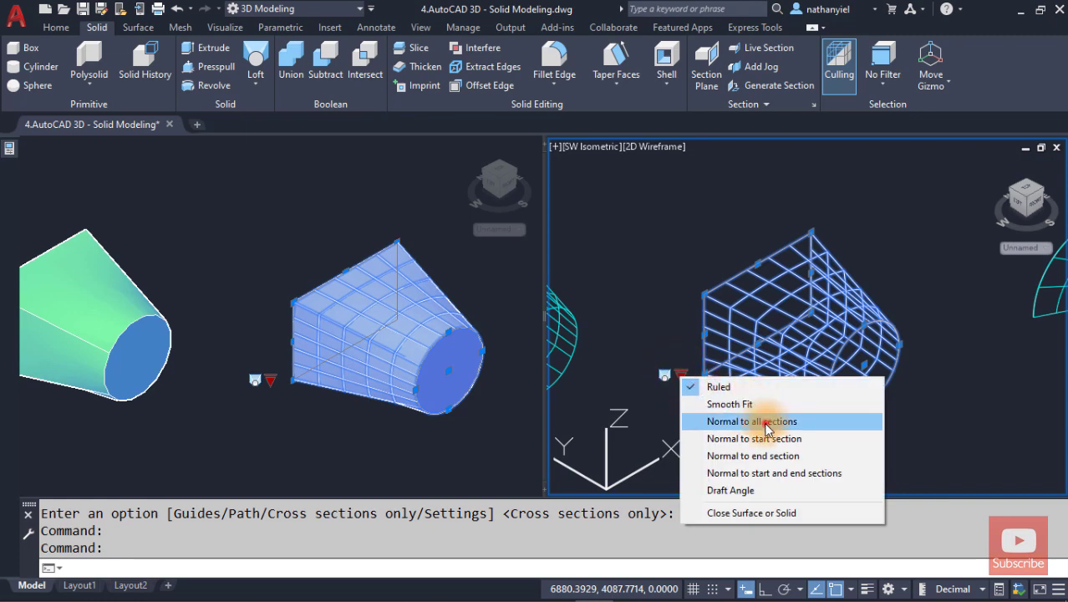
pyautogui.click(766, 425)
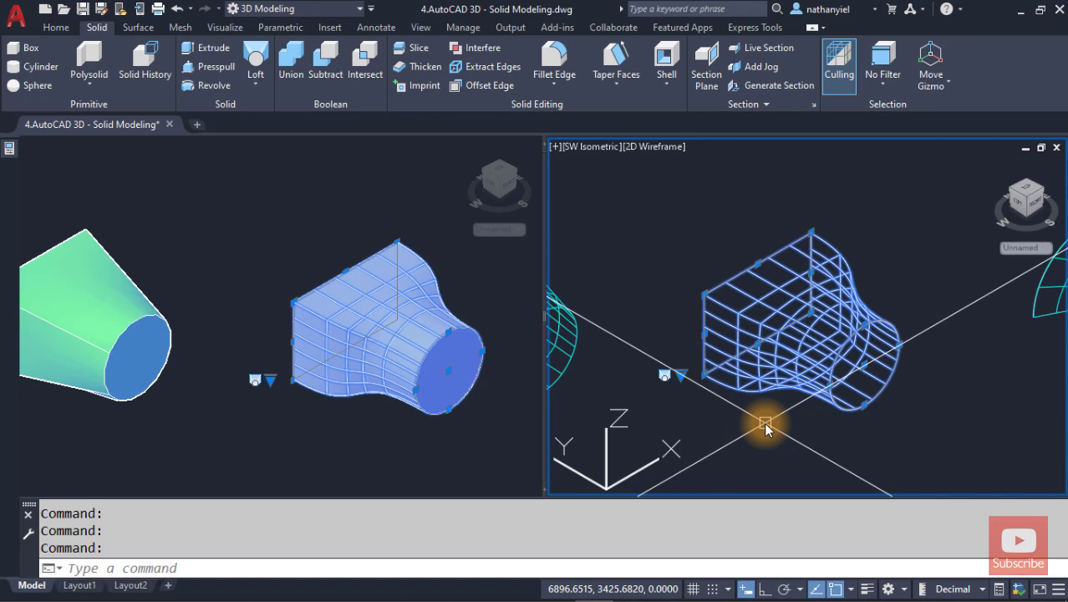
# Step: Try the Normal to start section option on the selected loft and set it back to Smooth Fit
pyautogui.click(682, 377)
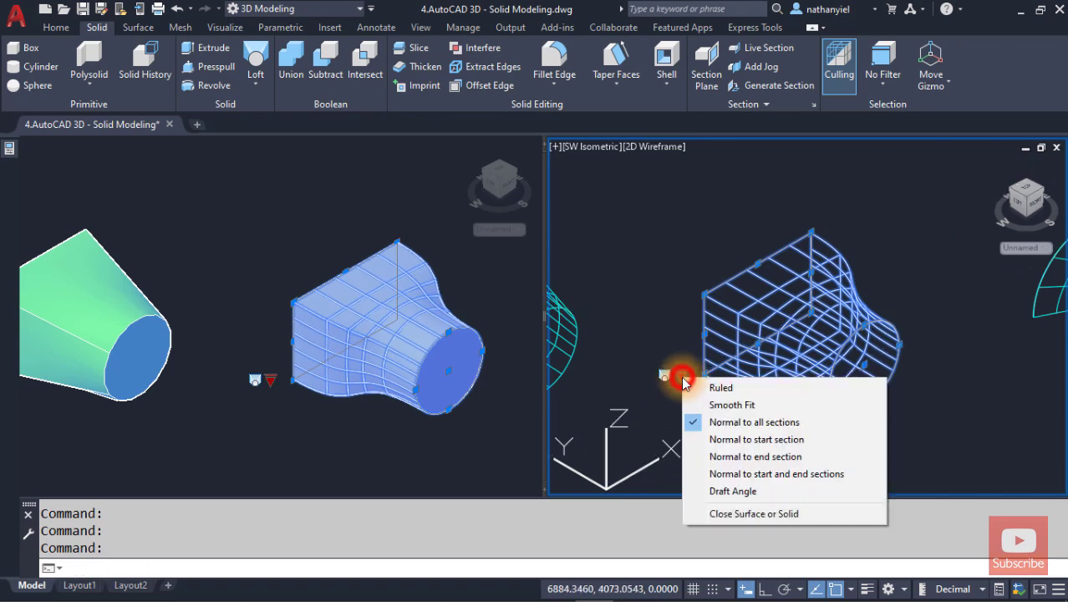
pyautogui.click(761, 440)
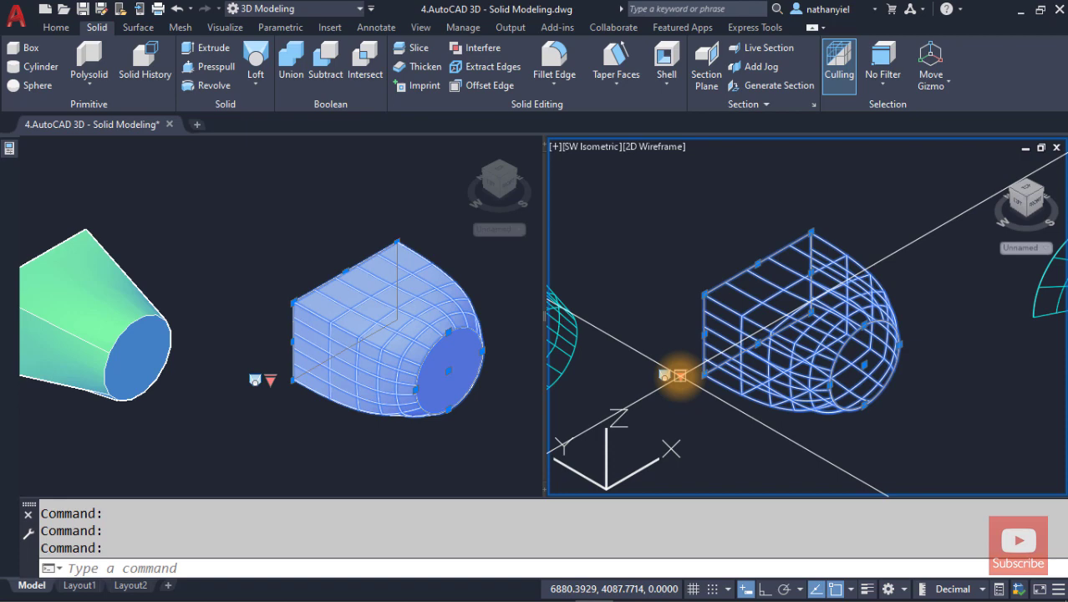
pyautogui.click(681, 375)
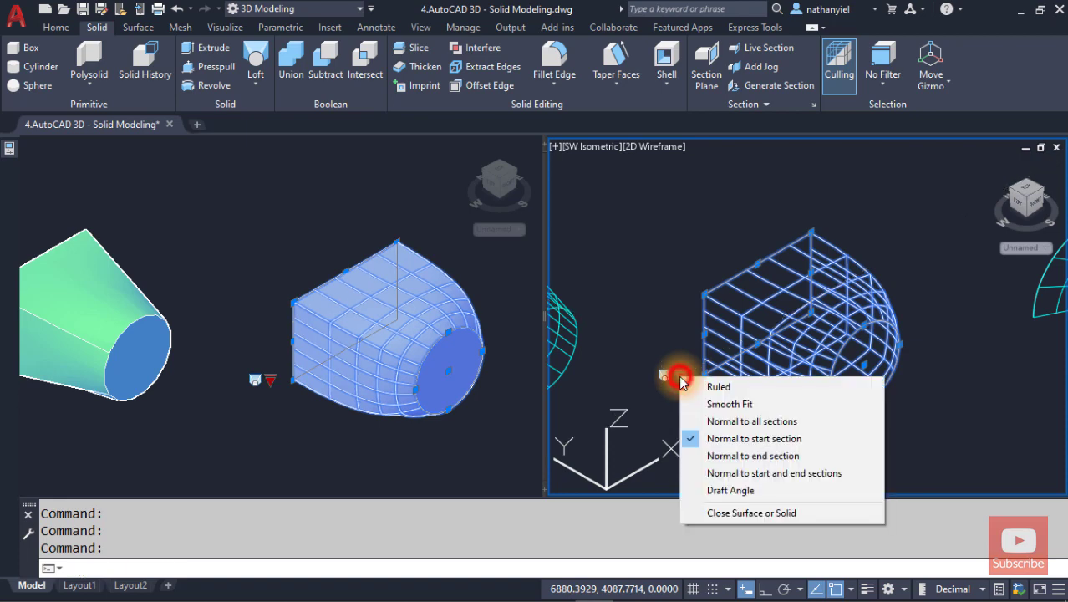
pyautogui.click(726, 405)
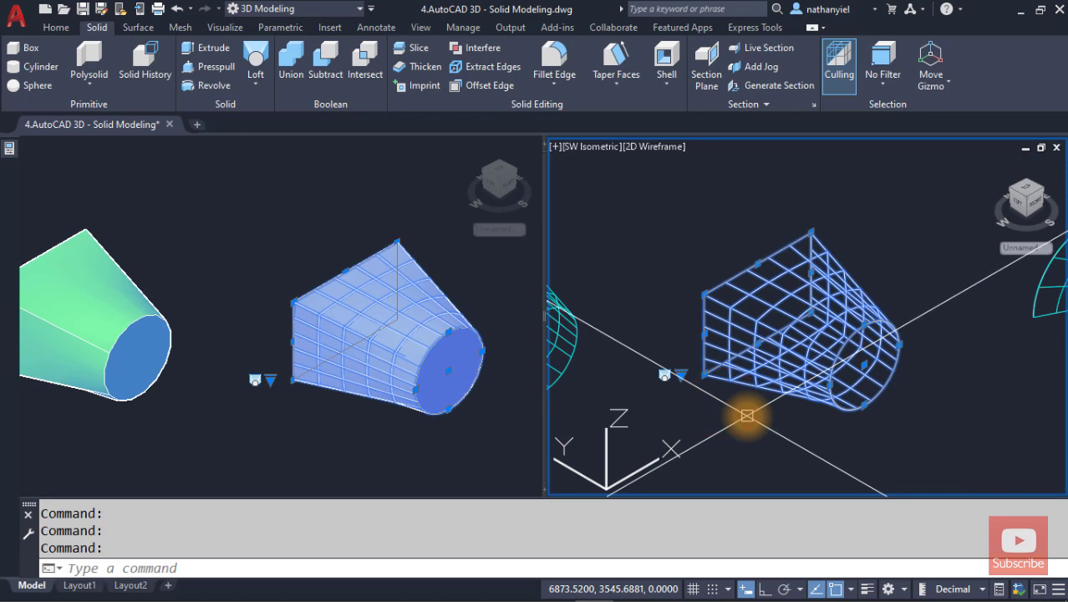
pyautogui.press('Escape')
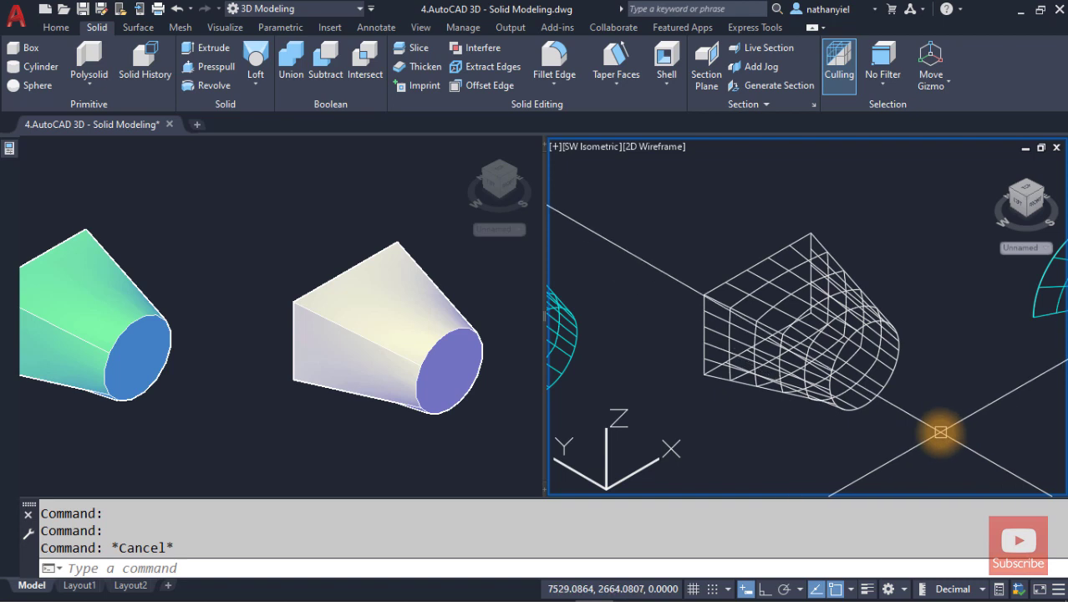
# Step: Loft the two unlofted open arcs into a surface, back arc first, using the Cross sections only option
pyautogui.moveTo(941, 432); pyautogui.dragTo(641, 425, button='middle')
pyautogui.moveTo(923, 459); pyautogui.dragTo(657, 423, button='middle')
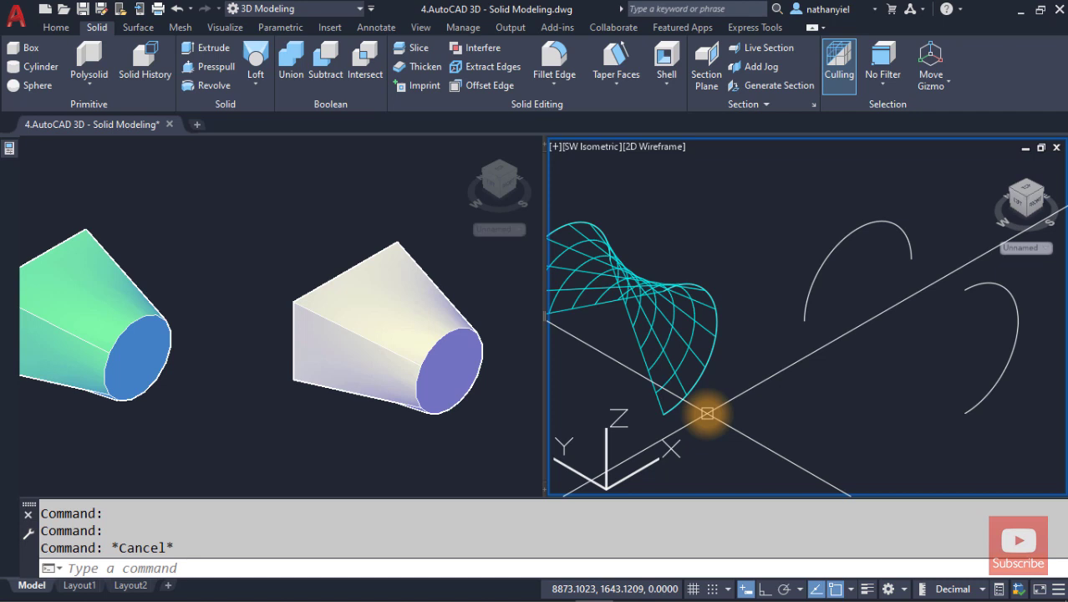
pyautogui.click(238, 284)
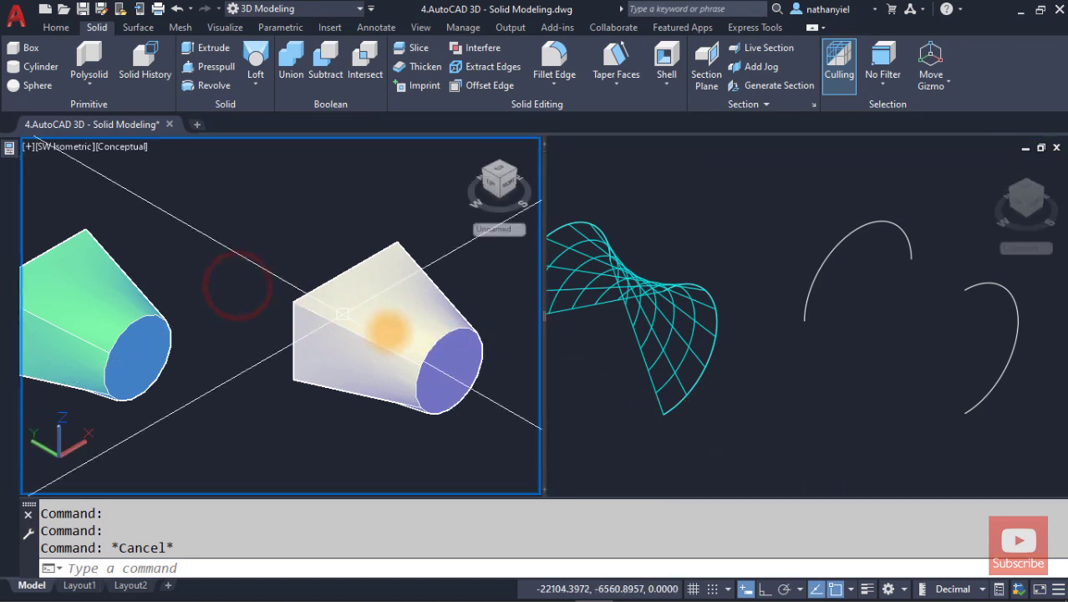
pyautogui.moveTo(342, 313)
pyautogui.mouseDown(button='middle')
pyautogui.moveTo(329, 365)
pyautogui.moveTo(105, 353)
pyautogui.mouseUp(button='middle')
pyautogui.moveTo(393, 369); pyautogui.dragTo(53, 374, button='middle')
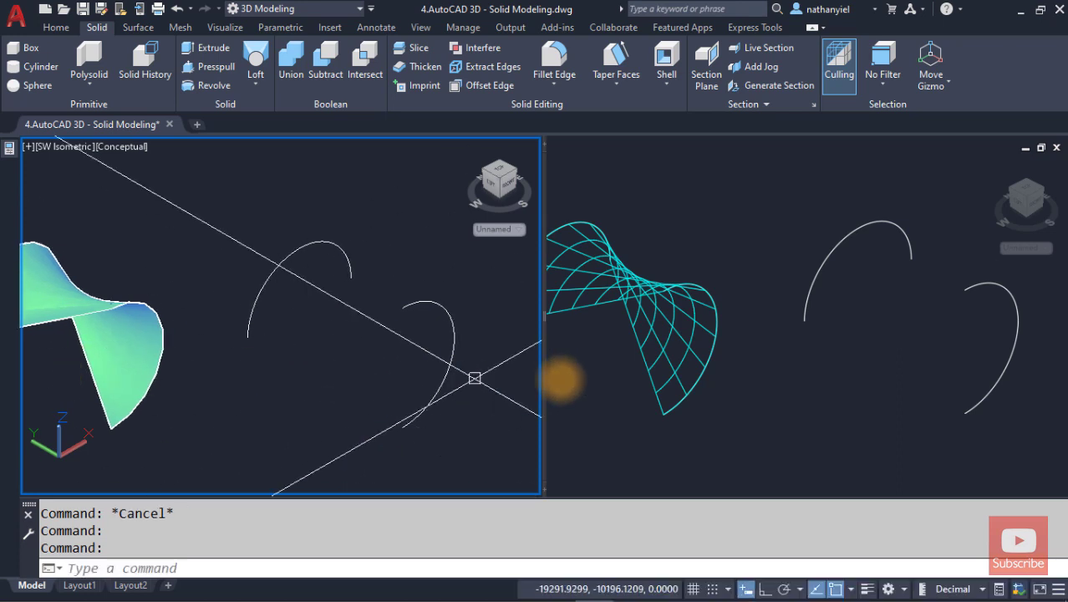
pyautogui.click(819, 373)
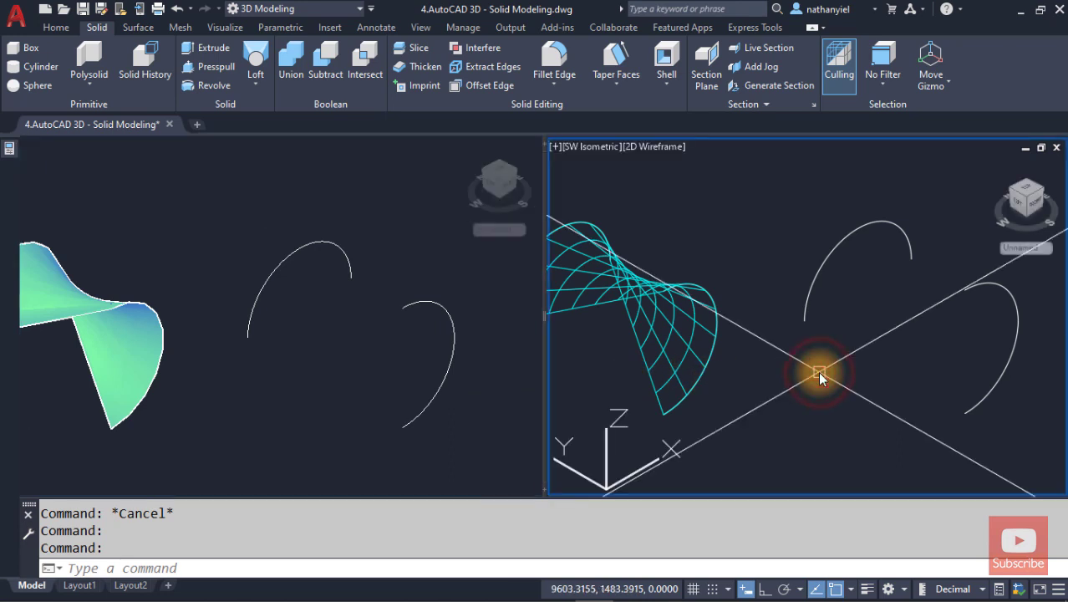
pyautogui.write('loft')
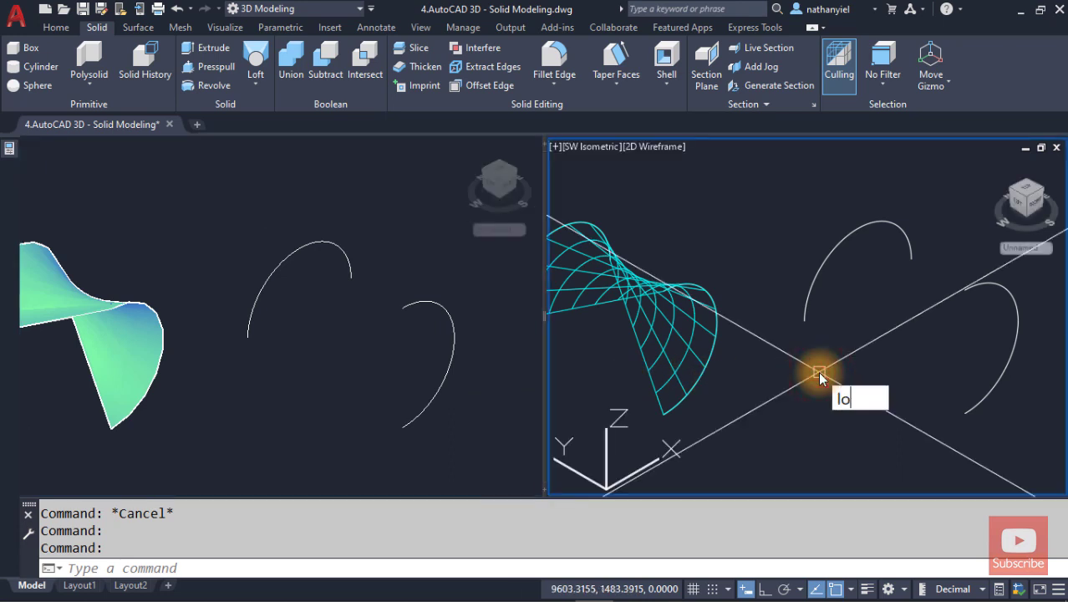
pyautogui.press('Return')
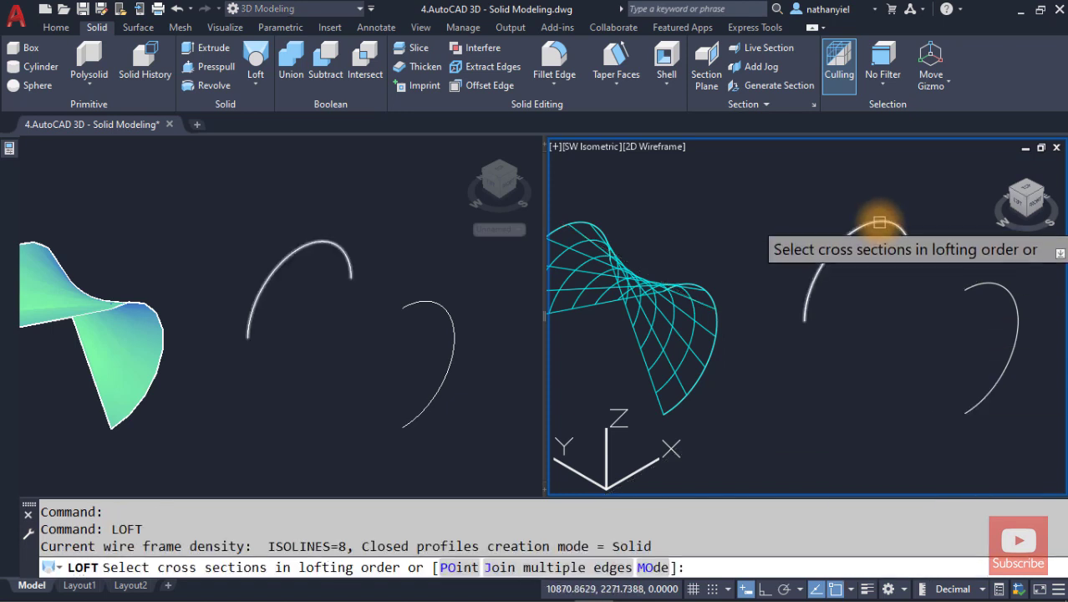
pyautogui.click(880, 222)
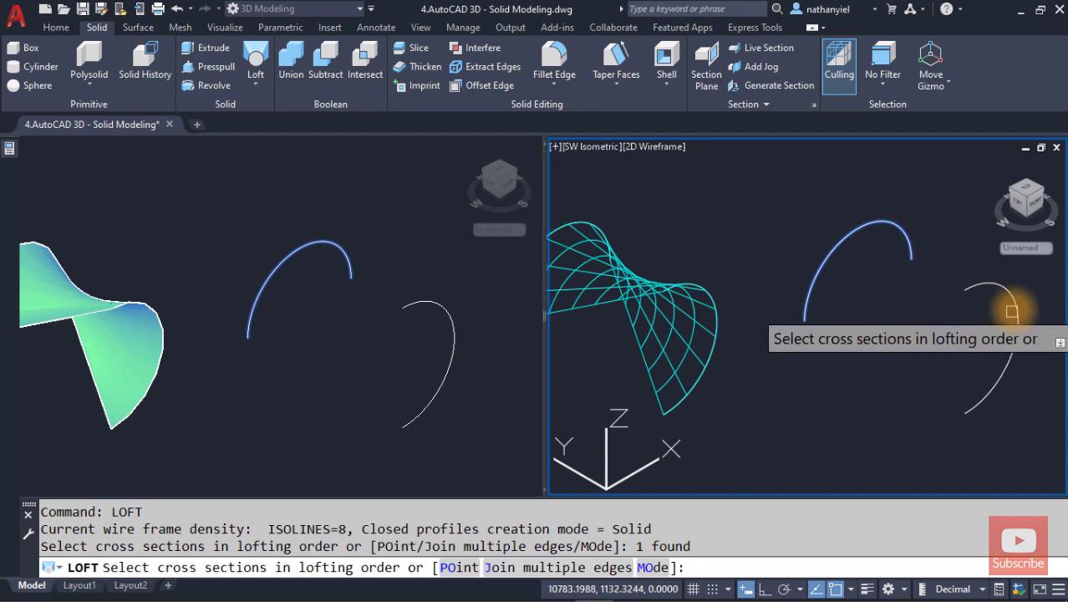
pyautogui.click(1012, 313)
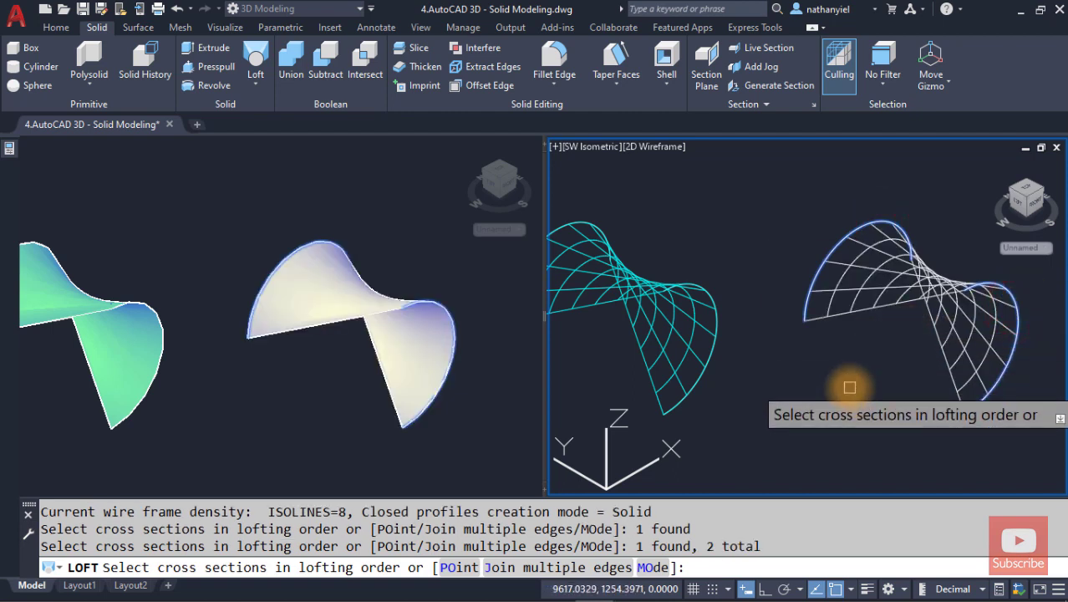
pyautogui.press('Return')
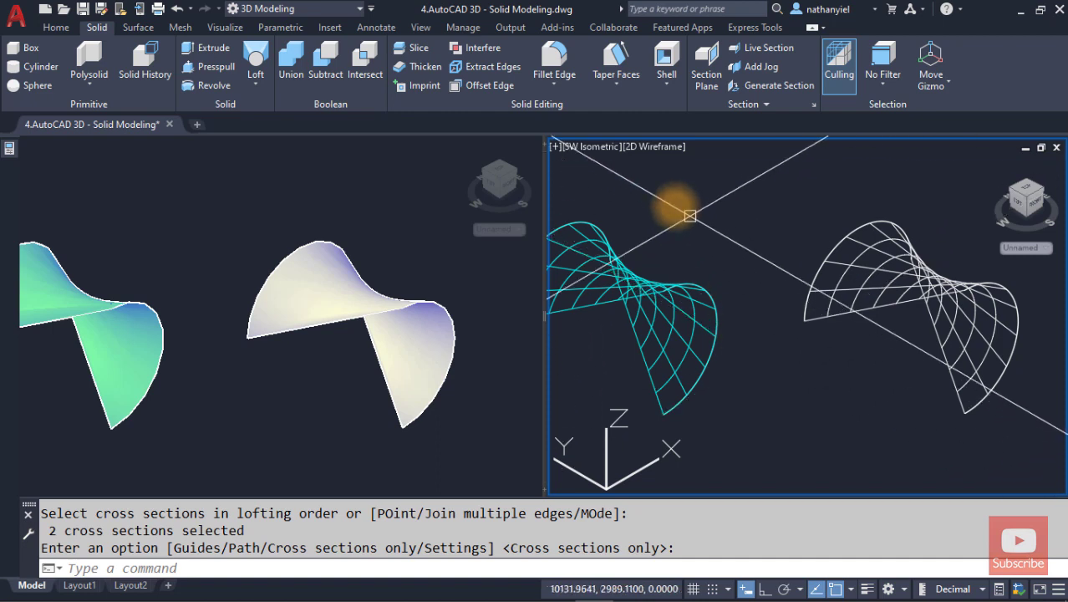
# Step: Maximize the 2D Wireframe viewport and bring the Mechanical Drill Bit exercise into view
pyautogui.click(555, 149)
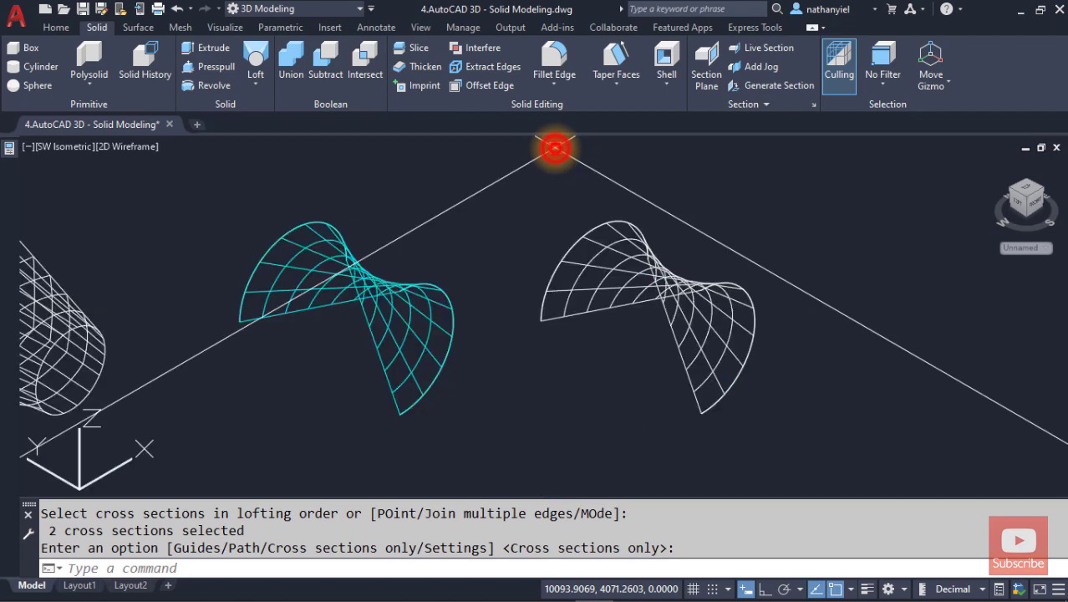
pyautogui.scroll(-5, 489, 281)
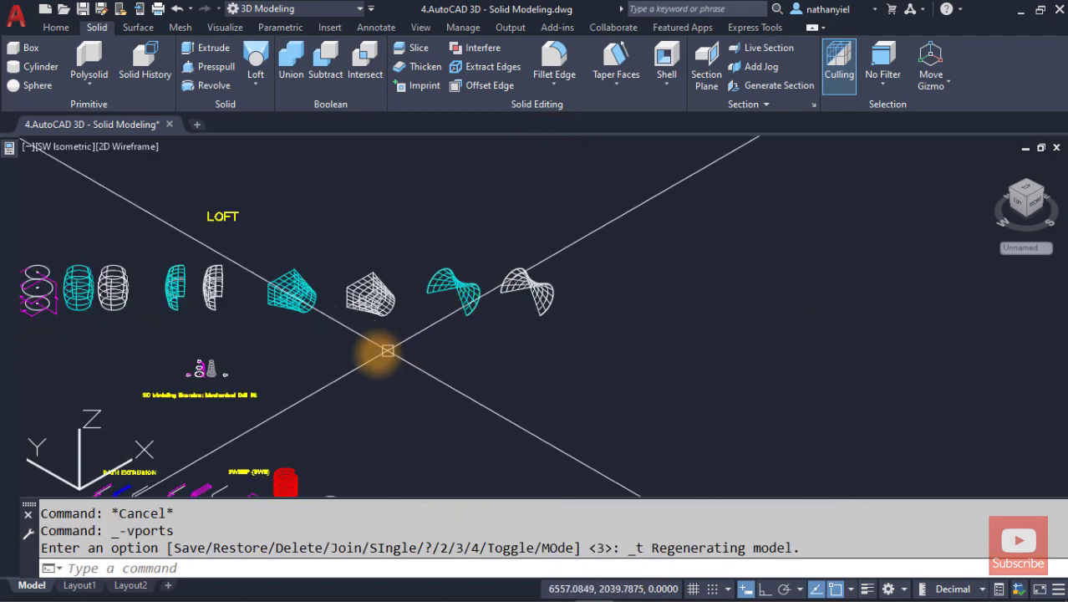
pyautogui.moveTo(375, 355); pyautogui.dragTo(580, 323, button='middle')
pyautogui.scroll(6, 398, 362)
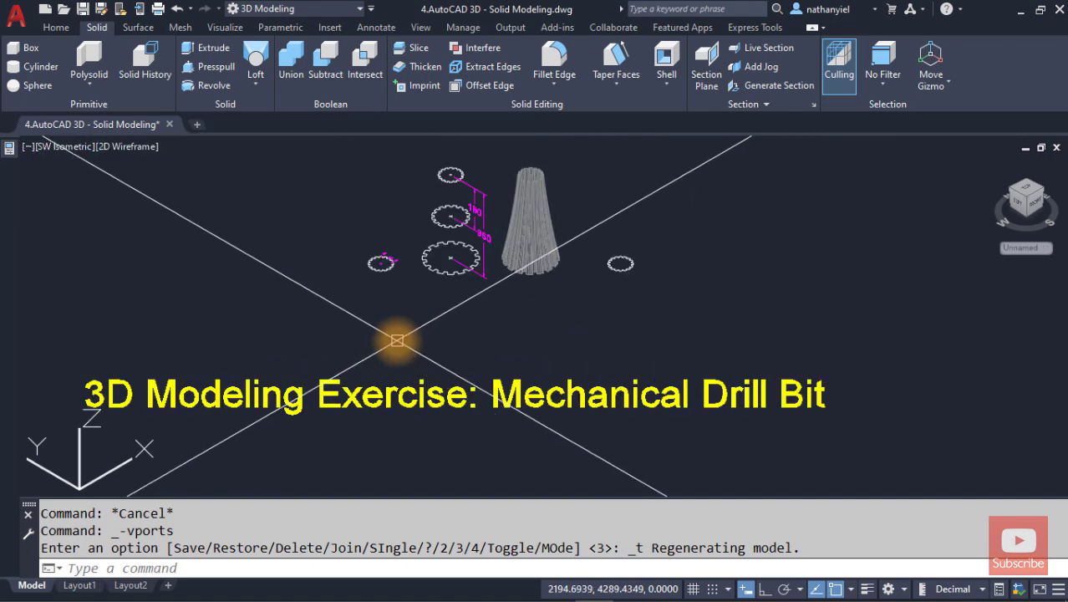
pyautogui.moveTo(381, 350); pyautogui.dragTo(448, 370, button='middle')
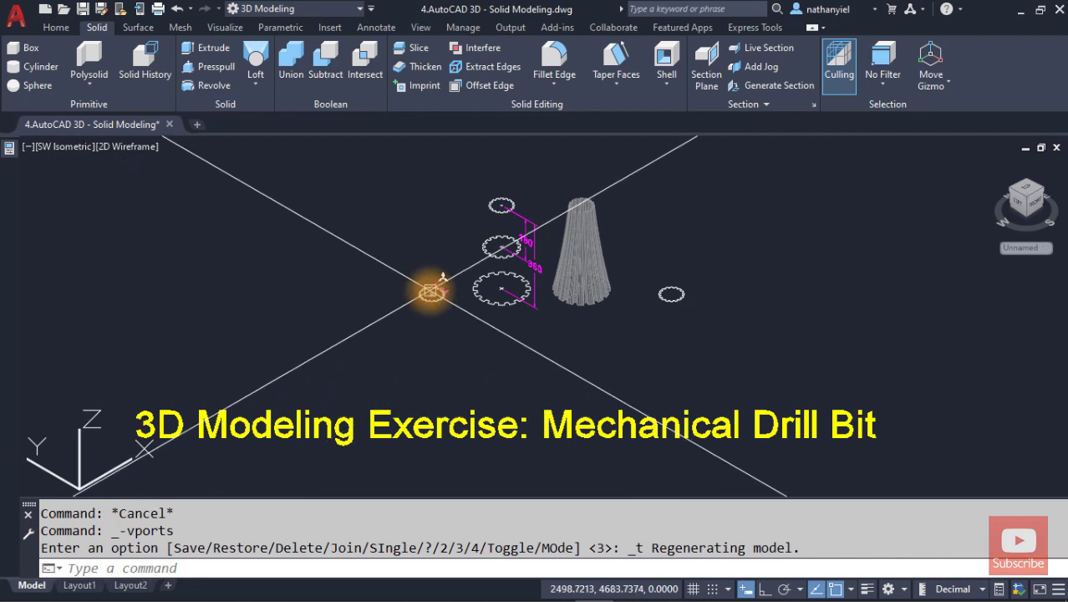
# Step: Examine the dimensions of the small toothed profile and the vertical spacing of the three stacked profiles
pyautogui.scroll(5, 426, 293)
pyautogui.scroll(4, 436, 298)
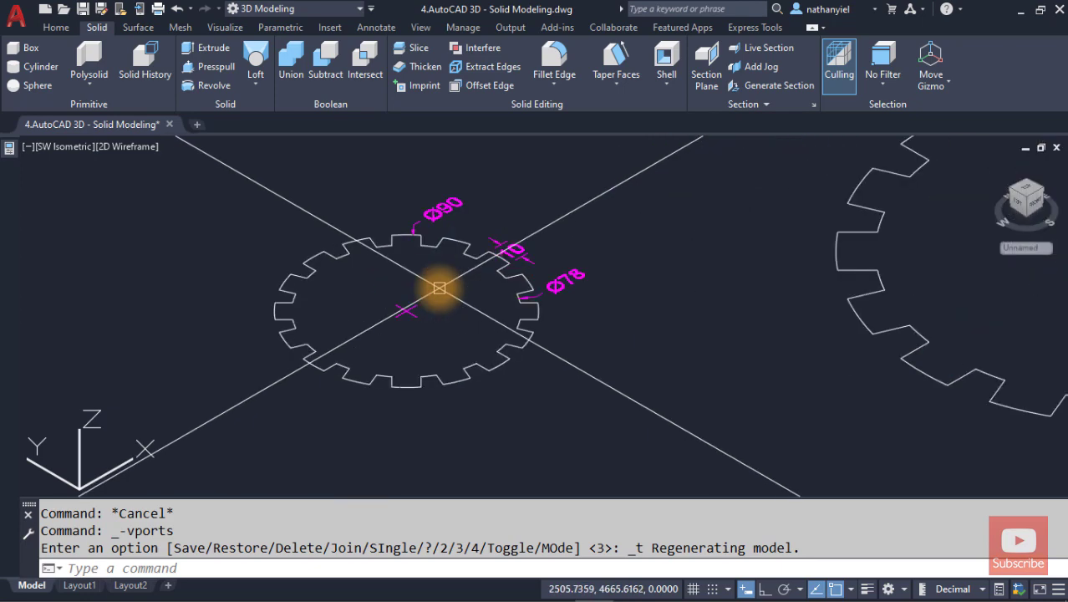
pyautogui.moveTo(436, 287); pyautogui.dragTo(382, 322, button='middle')
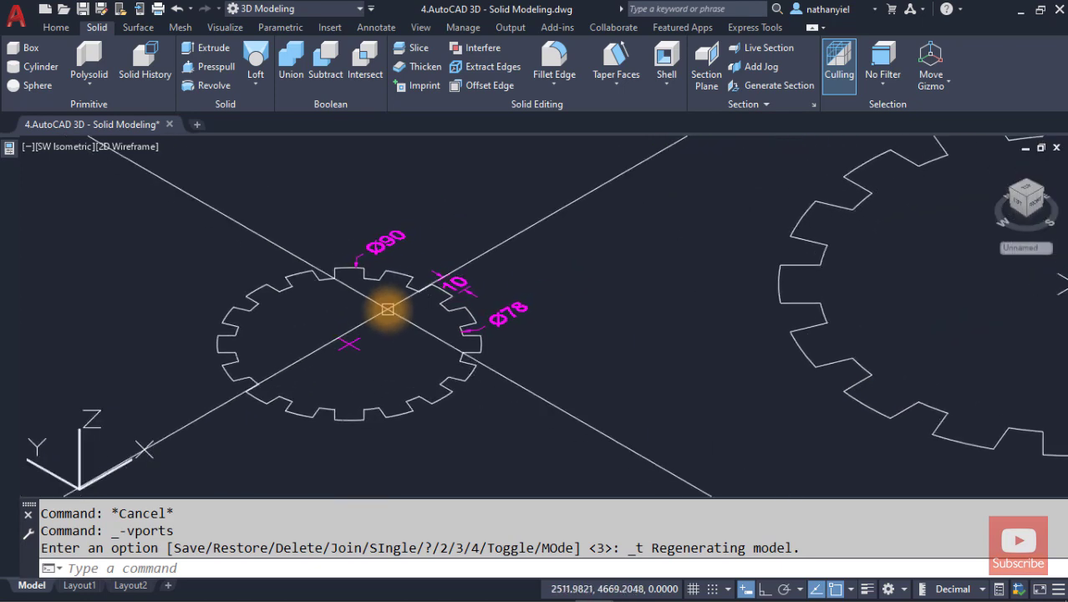
pyautogui.scroll(3, 387, 310)
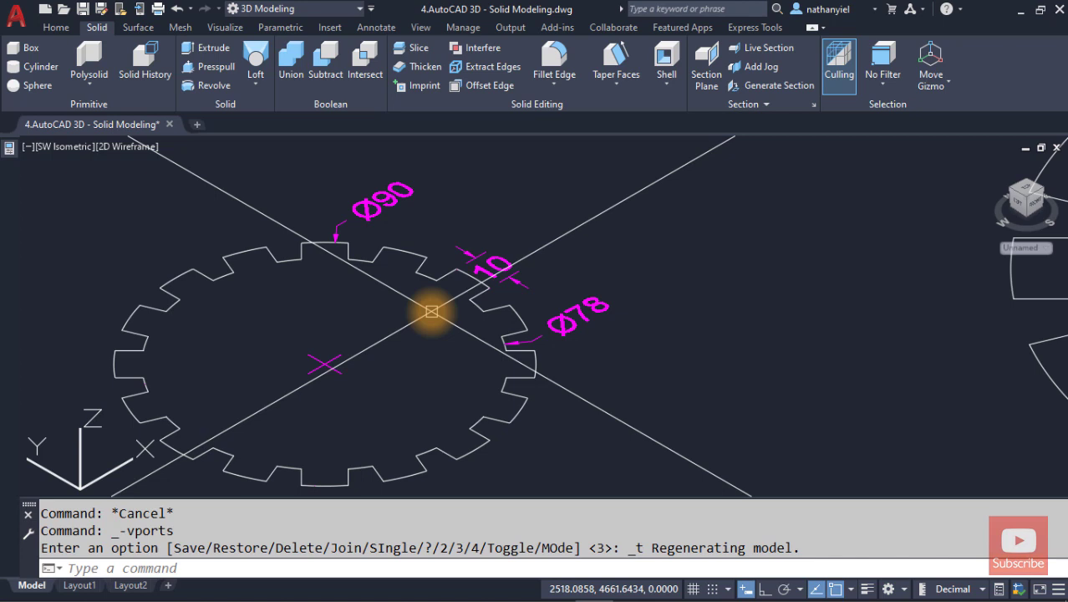
pyautogui.scroll(-2, 432, 311)
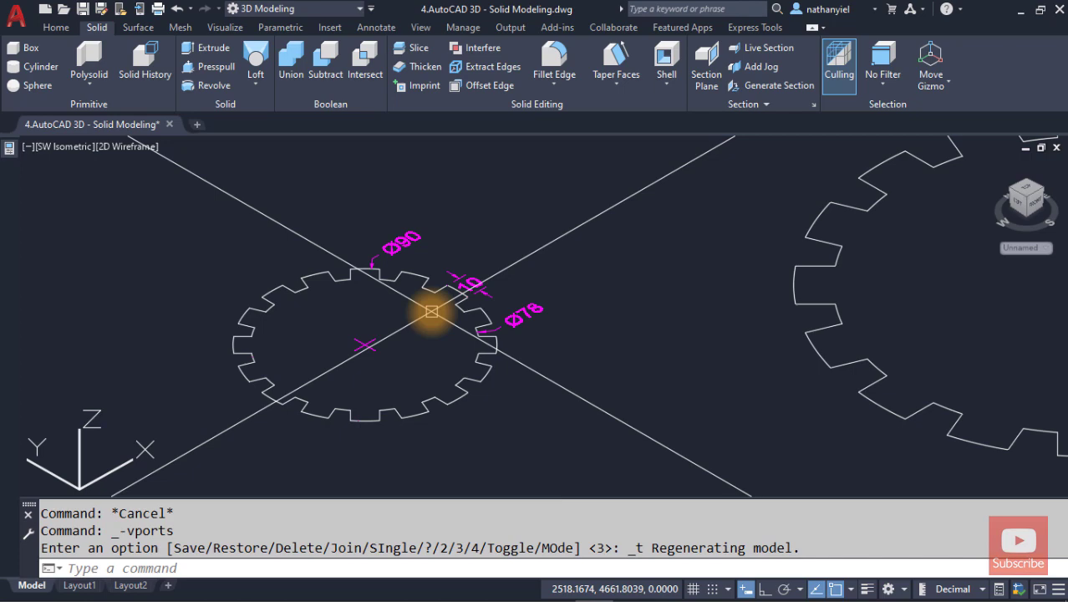
pyautogui.scroll(-3, 432, 311)
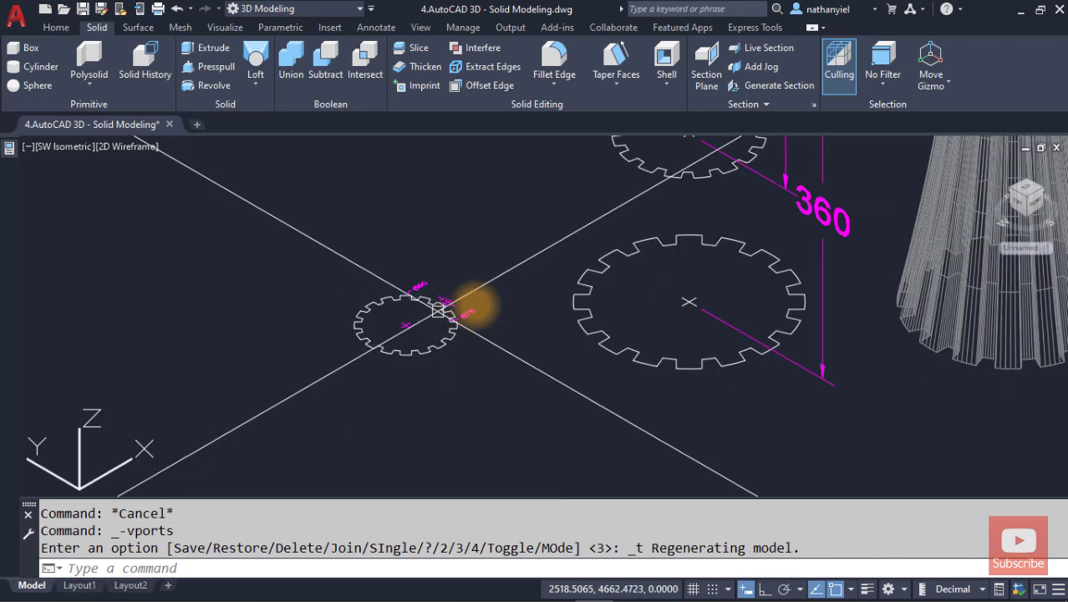
pyautogui.moveTo(525, 276); pyautogui.dragTo(411, 397, button='middle')
pyautogui.scroll(-2, 415, 356)
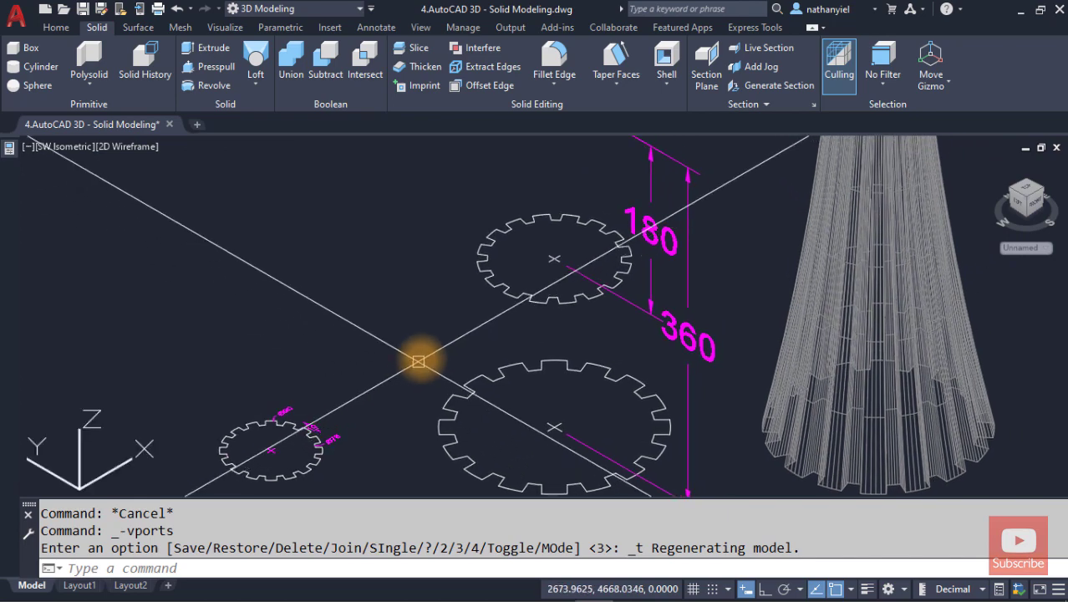
pyautogui.scroll(-2, 489, 336)
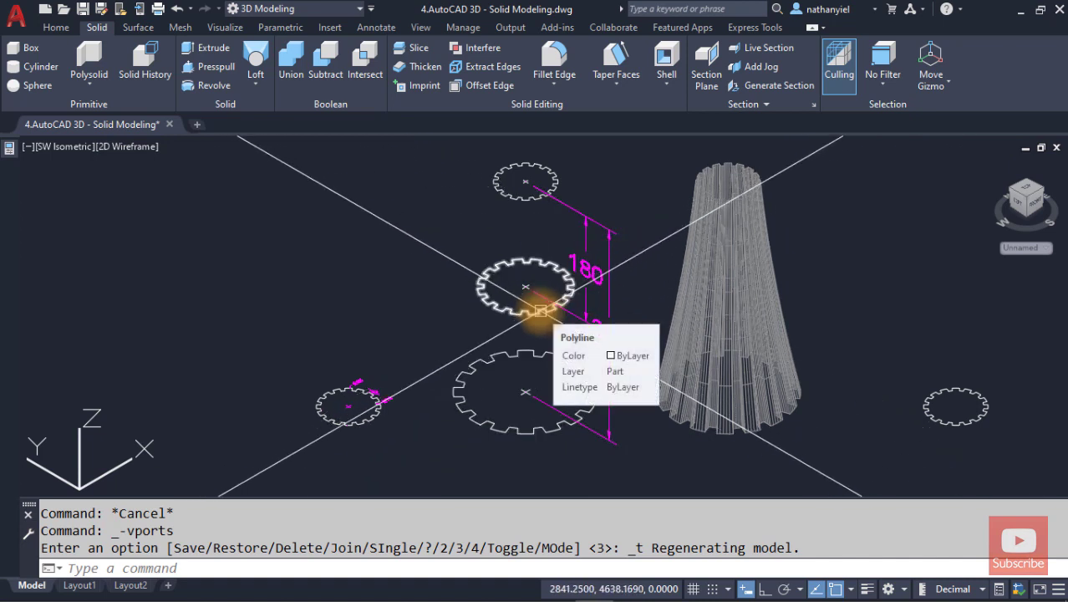
# Step: Scale a copy of the undimensioned toothed profile beyond the drill bit model by 1.5 about its center
pyautogui.moveTo(854, 381); pyautogui.dragTo(623, 397, button='middle')
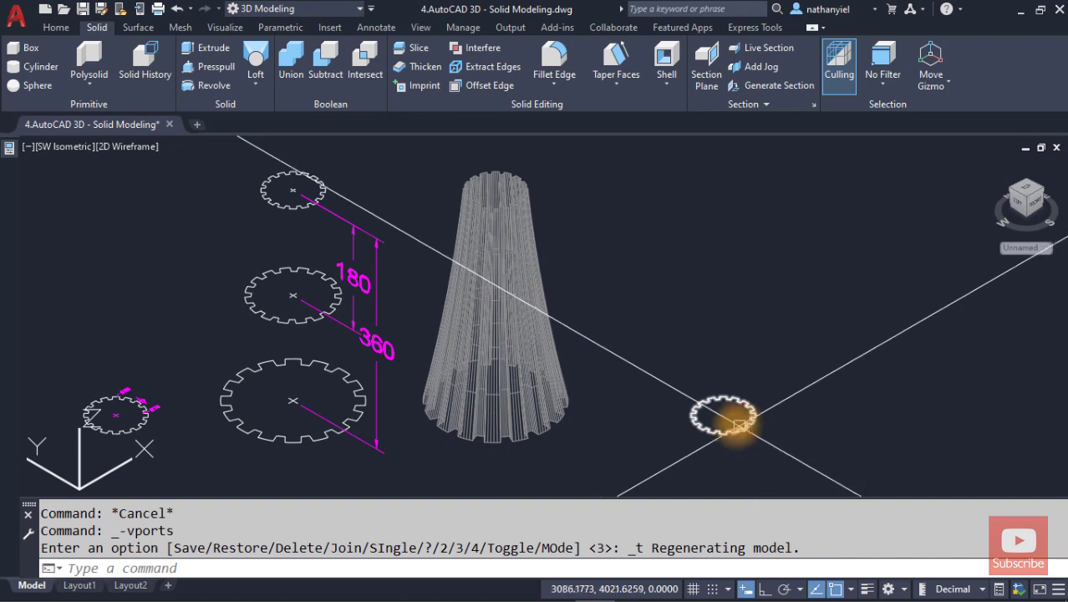
pyautogui.scroll(5, 730, 418)
pyautogui.moveTo(721, 413); pyautogui.dragTo(576, 343, button='middle')
pyautogui.scroll(2, 721, 359)
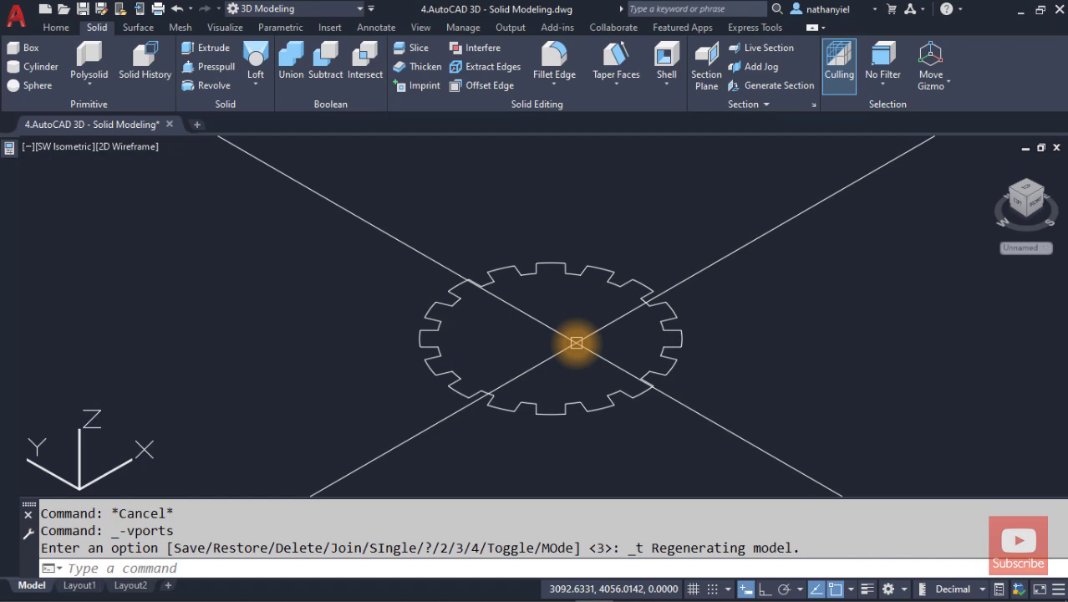
pyautogui.write('sc')
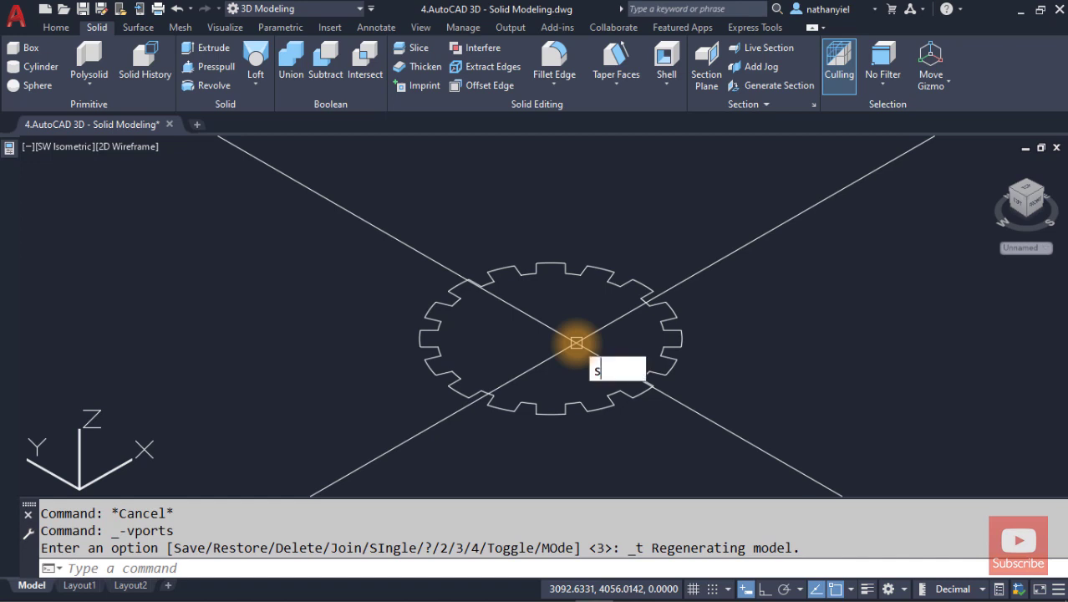
pyautogui.press('Return')
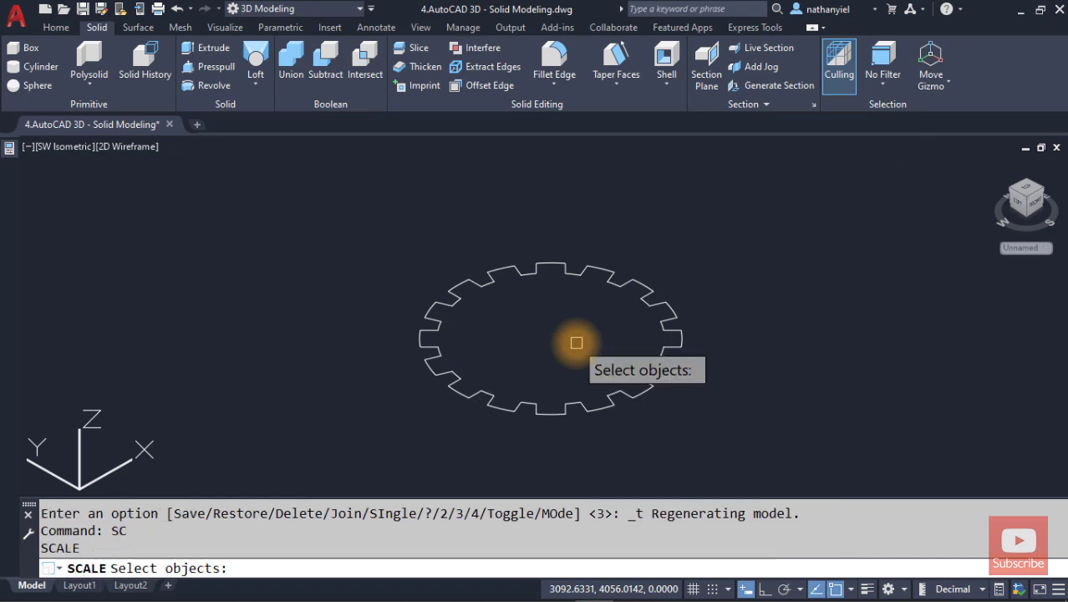
pyautogui.click(603, 266)
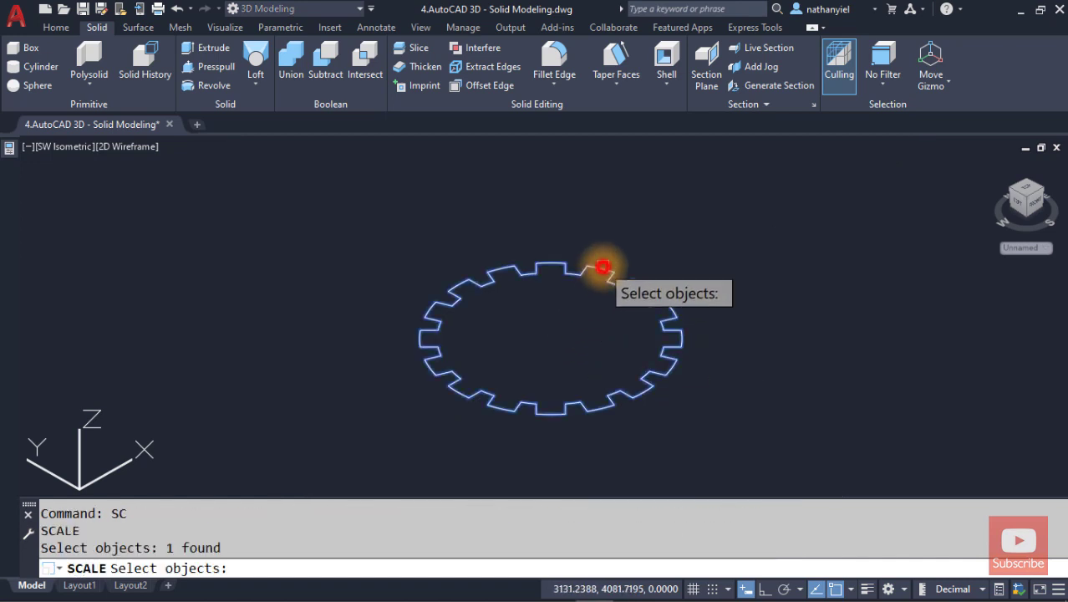
pyautogui.press('Return')
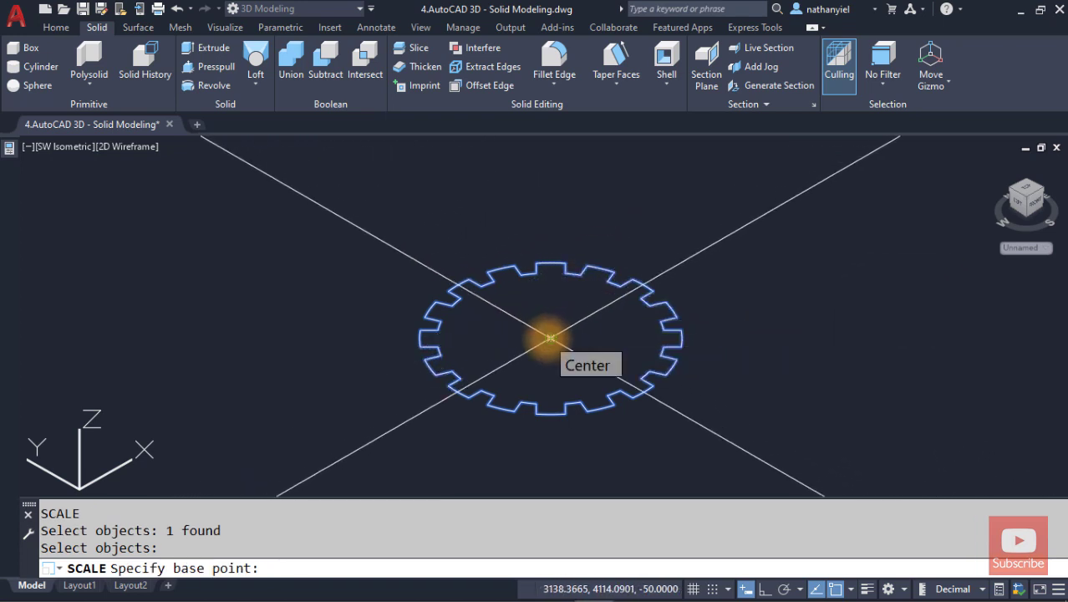
pyautogui.click(550, 337)
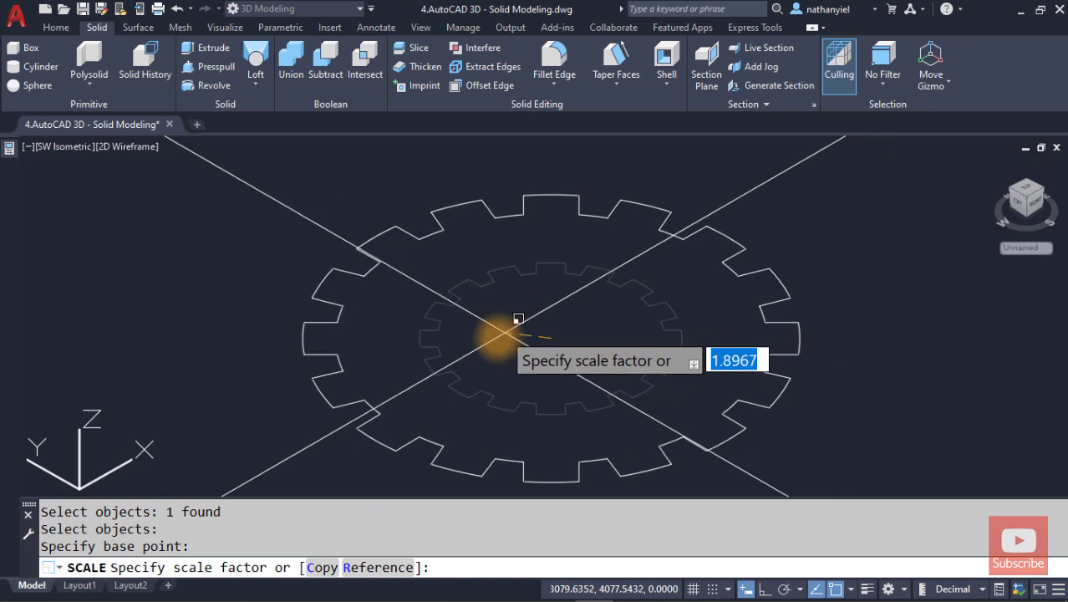
pyautogui.click(325, 568)
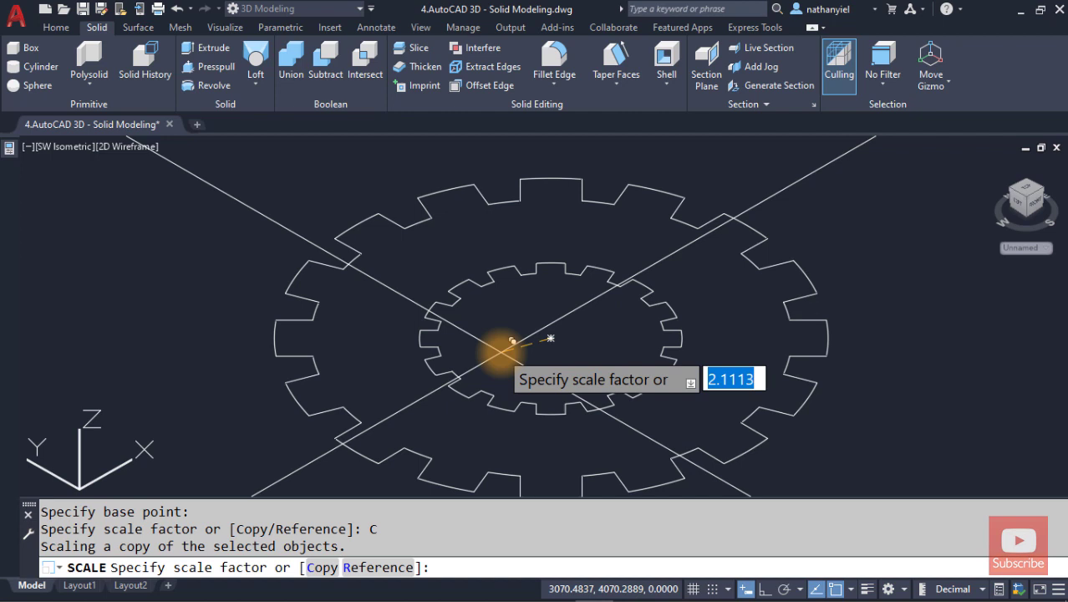
pyautogui.write('1.5')
pyautogui.press('Return')
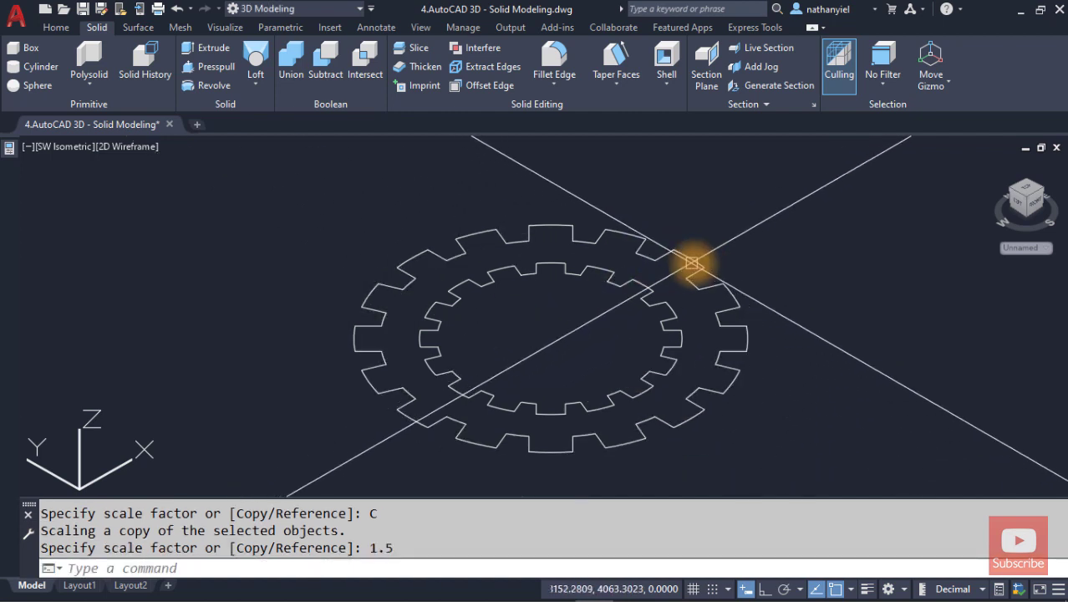
pyautogui.click(695, 264)
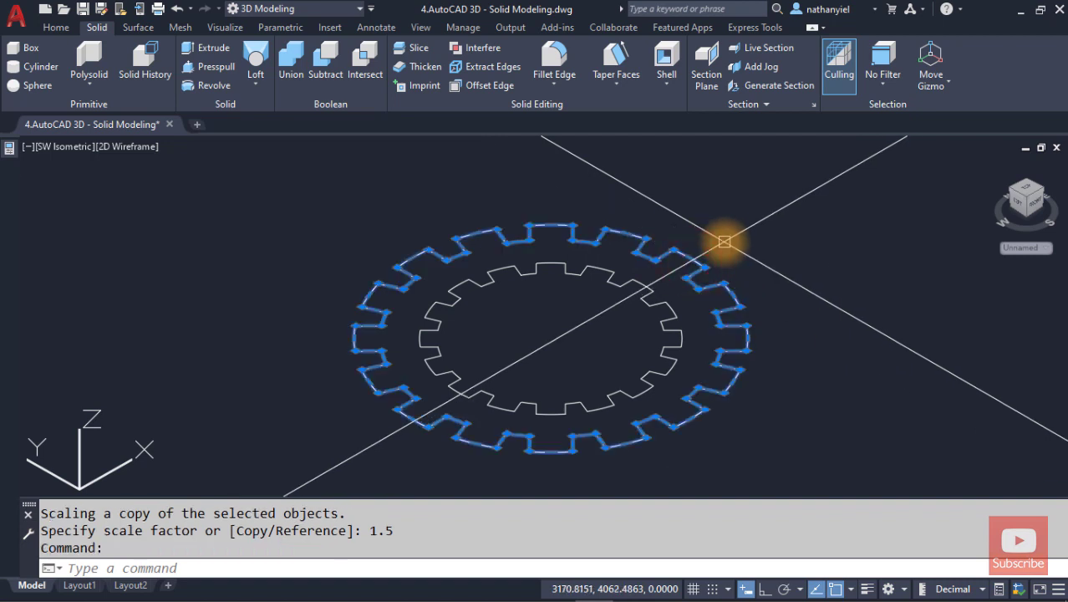
pyautogui.press('Escape')
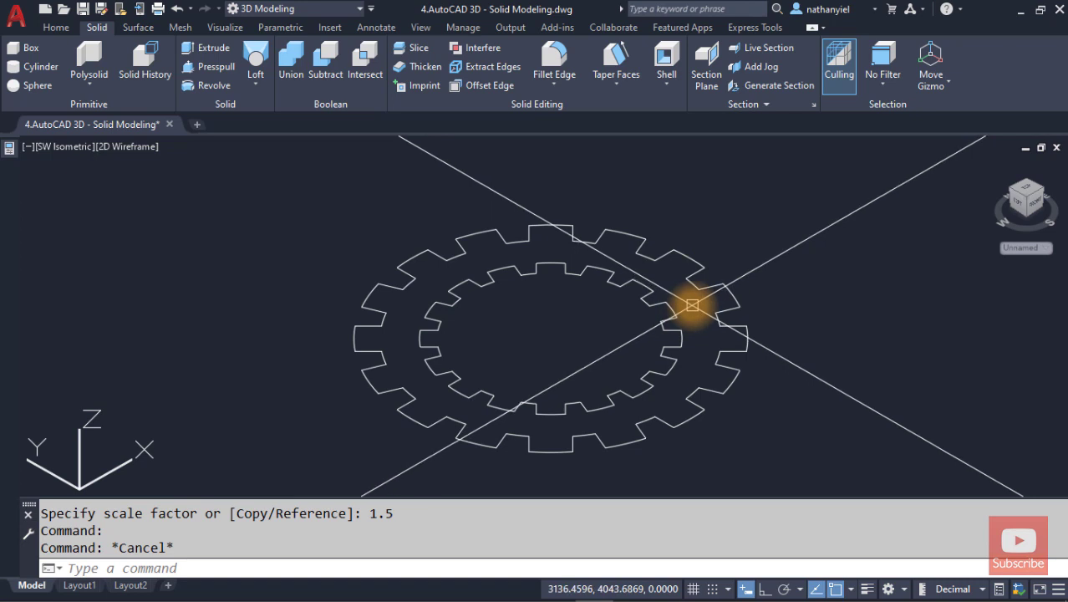
# Step: Rotate the larger toothed profile about the common center with the Reference option, from a tooth's outer corner to that tooth's outer midpoint
pyautogui.write('RO')
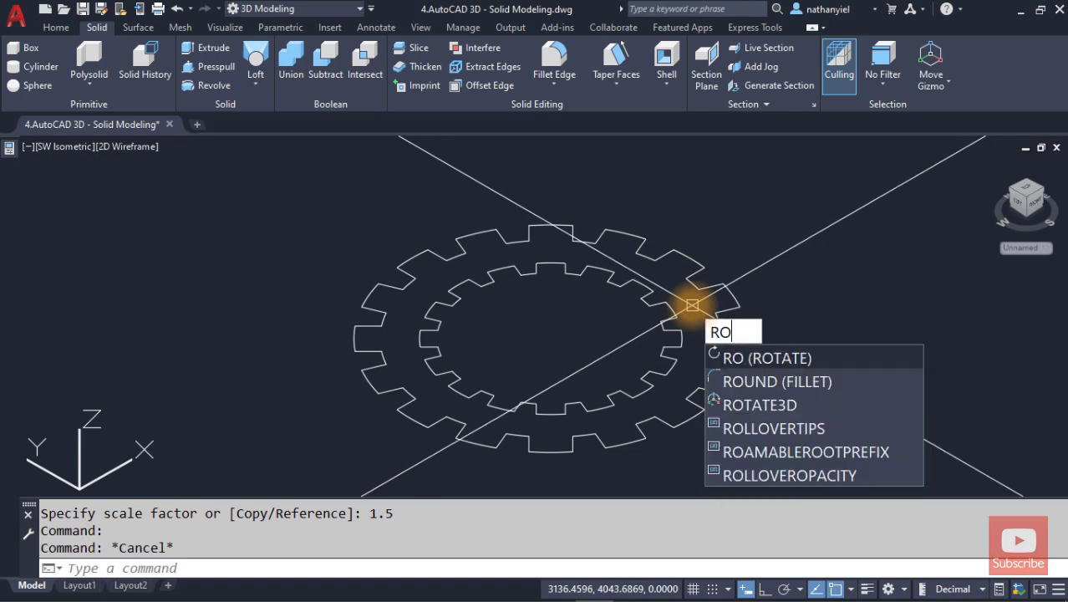
pyautogui.press('Return')
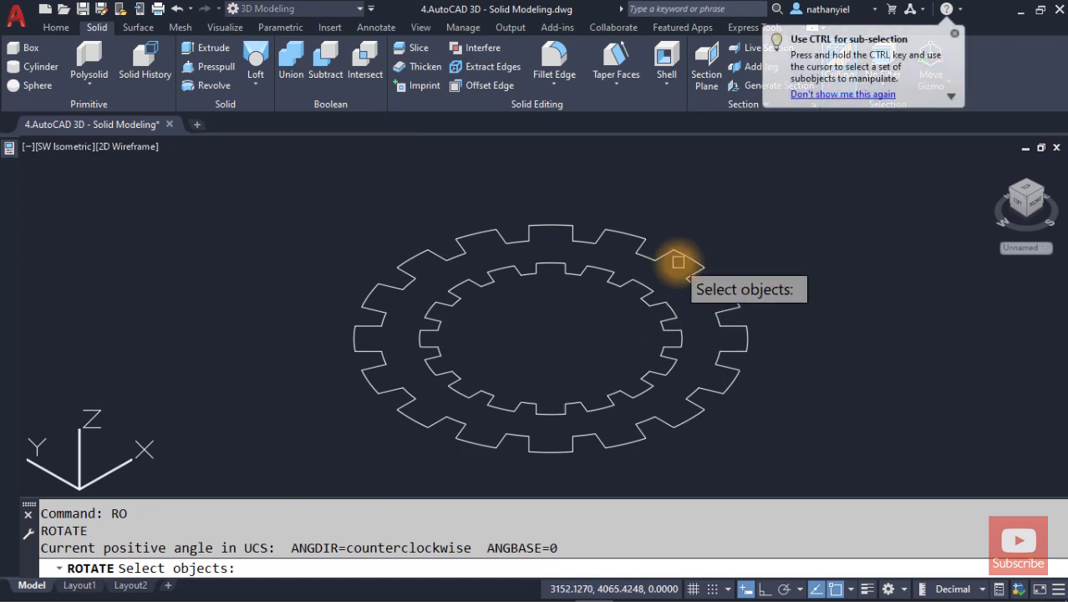
pyautogui.click(682, 256)
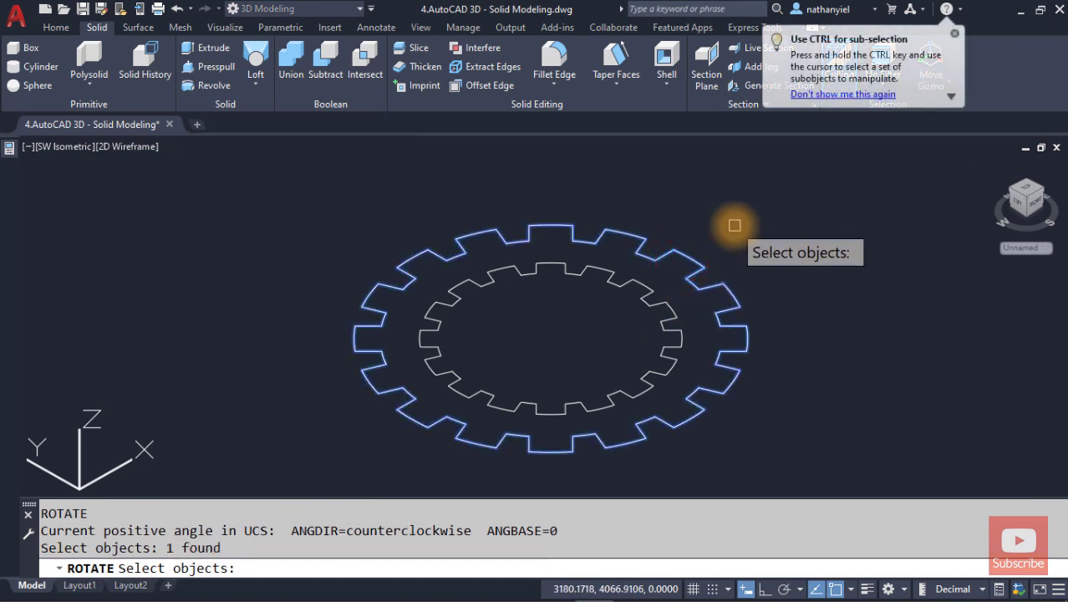
pyautogui.press('Return')
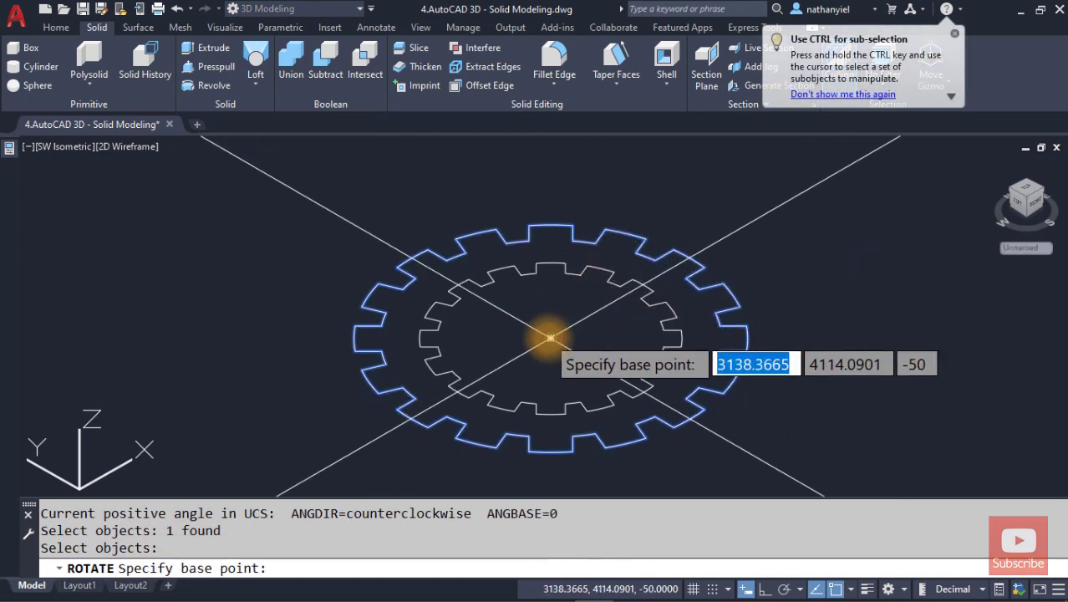
pyautogui.click(551, 338)
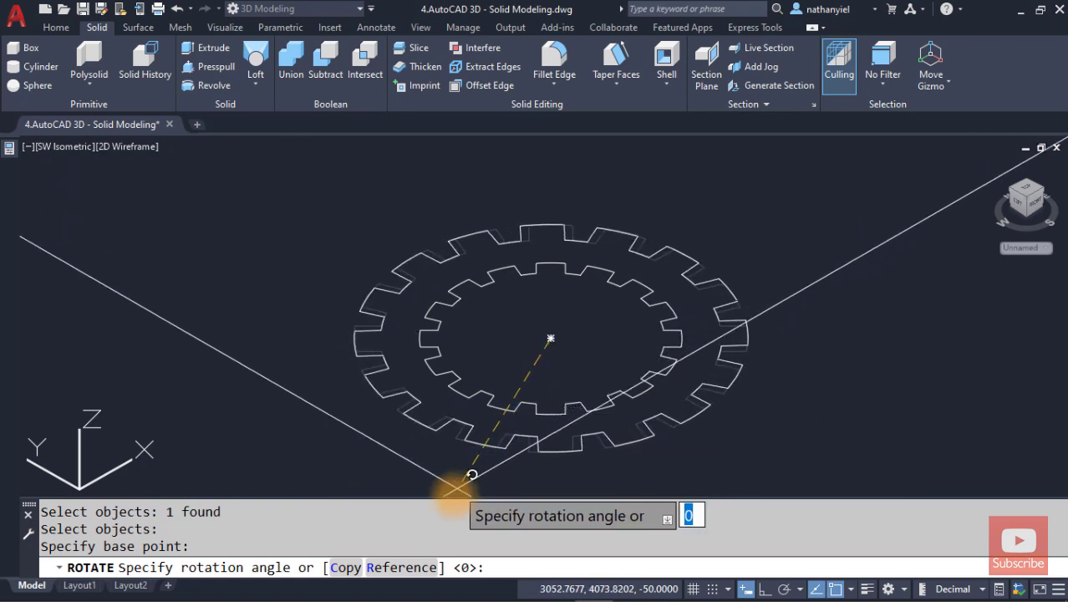
pyautogui.click(401, 568)
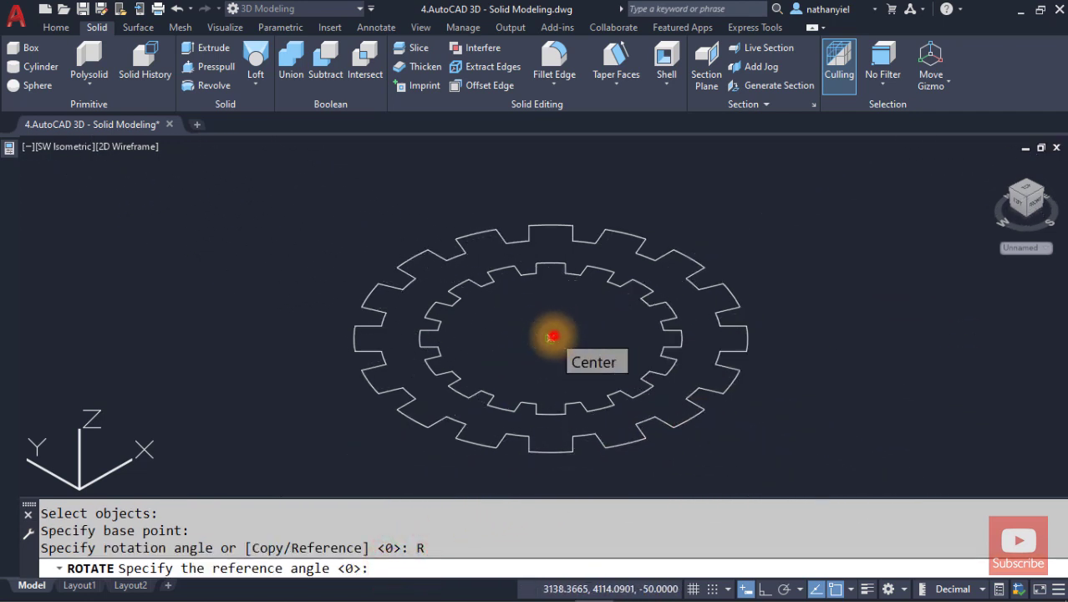
pyautogui.click(552, 337)
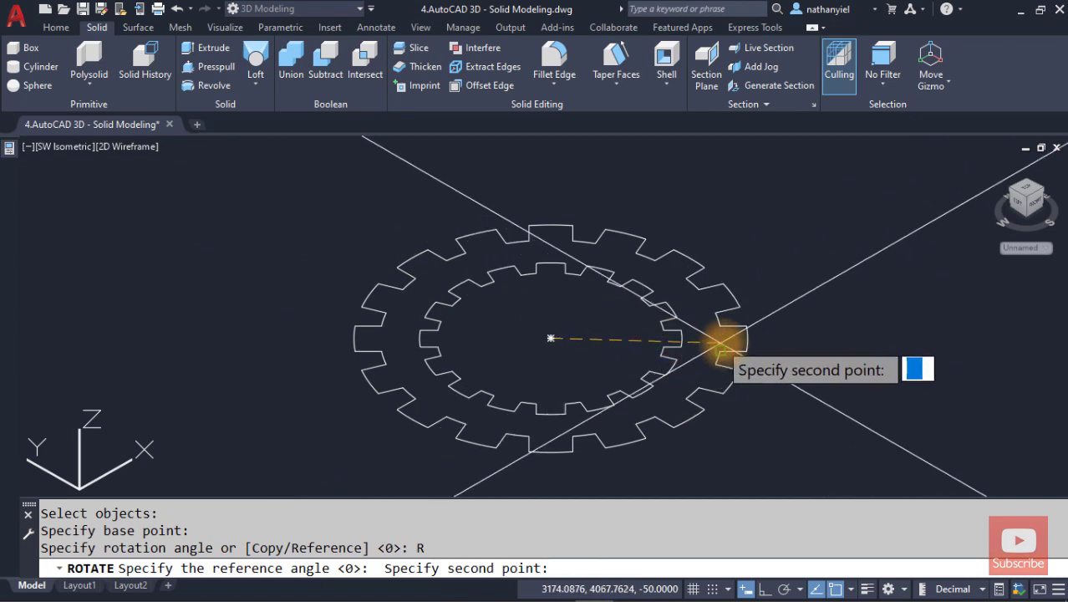
pyautogui.scroll(4, 746, 325)
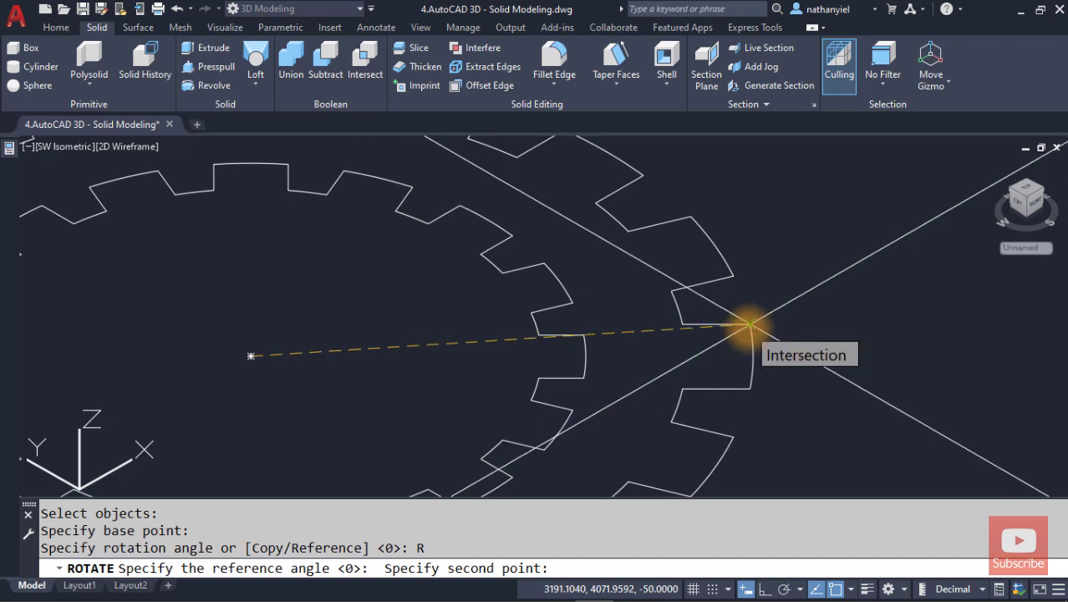
pyautogui.click(750, 323)
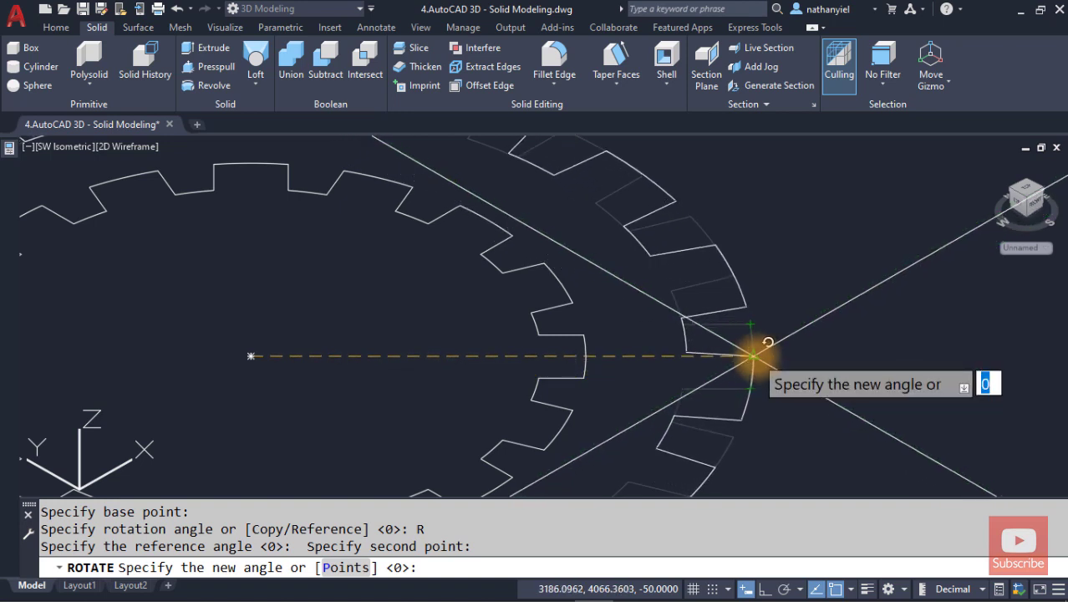
pyautogui.click(756, 354)
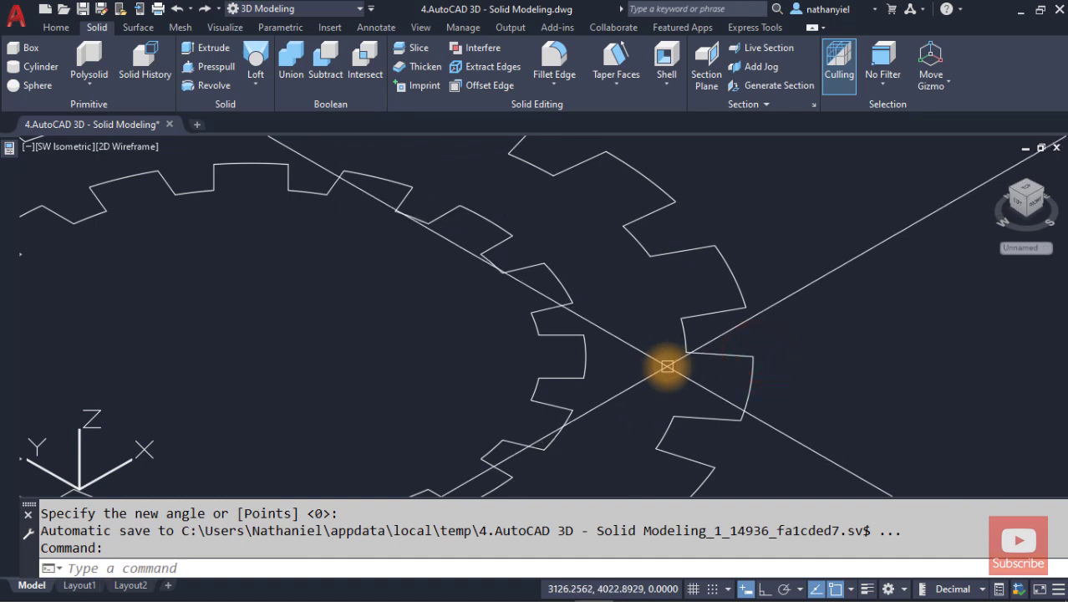
# Step: Scale a copy of the rotated outer profile by 1.5 about the common center
pyautogui.scroll(-3, 667, 365)
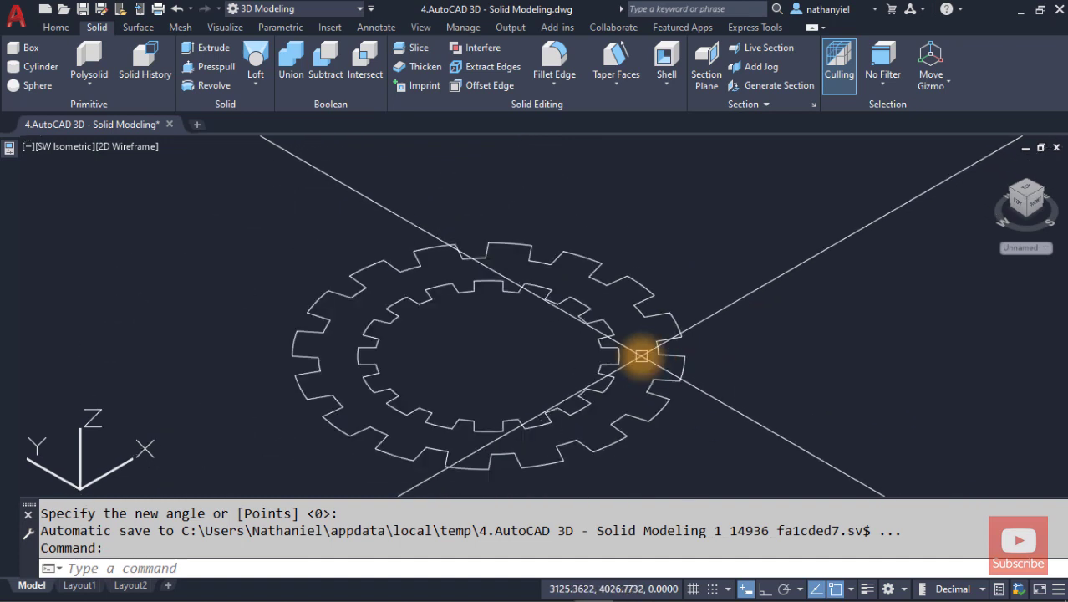
pyautogui.moveTo(641, 356); pyautogui.dragTo(666, 326, button='middle')
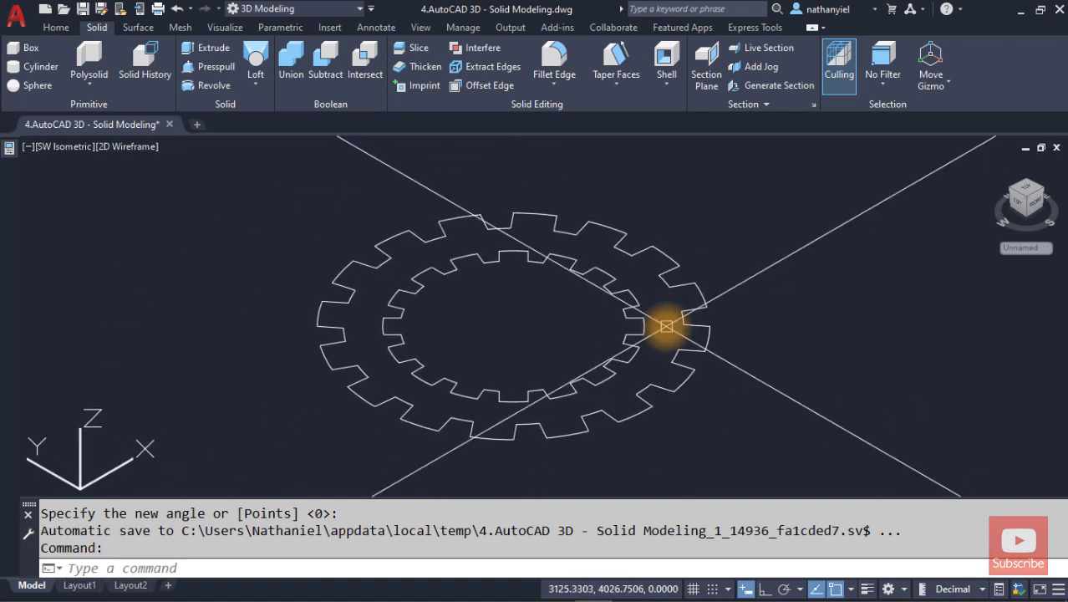
pyautogui.write('SC')
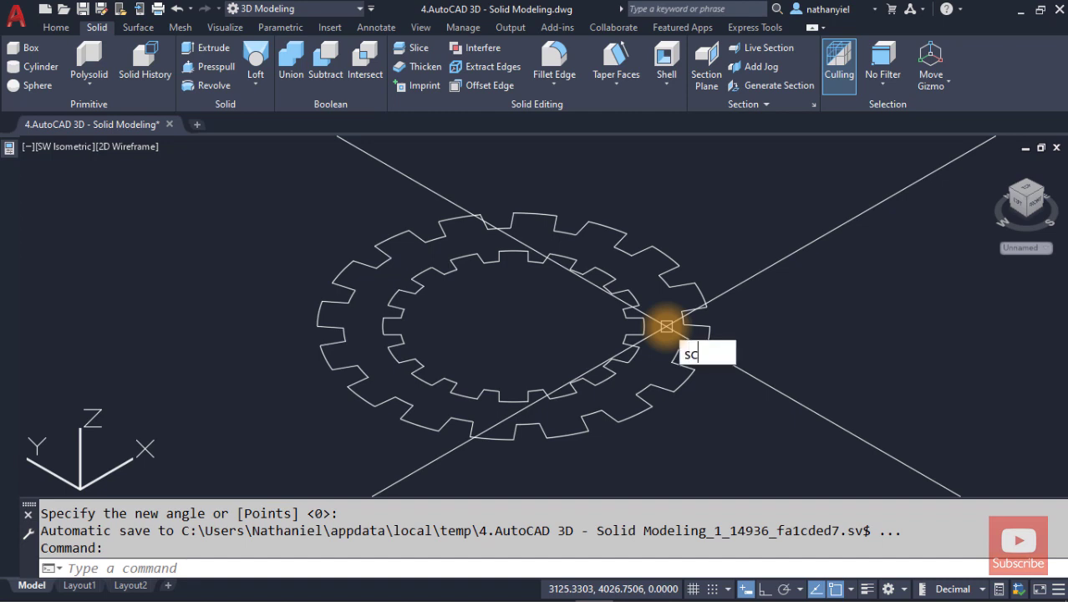
pyautogui.press('Return')
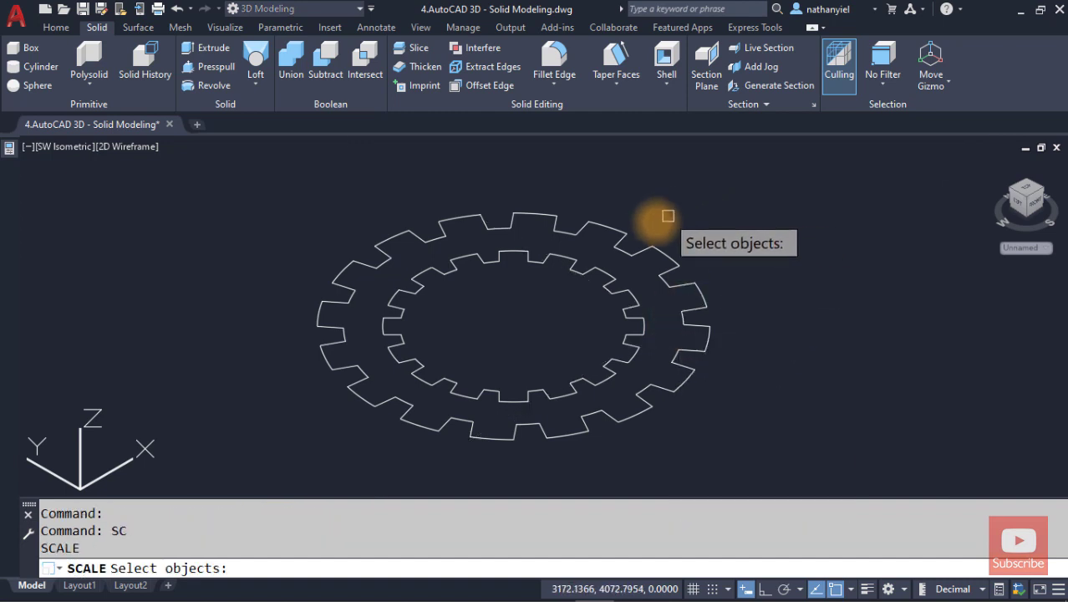
pyautogui.click(643, 249)
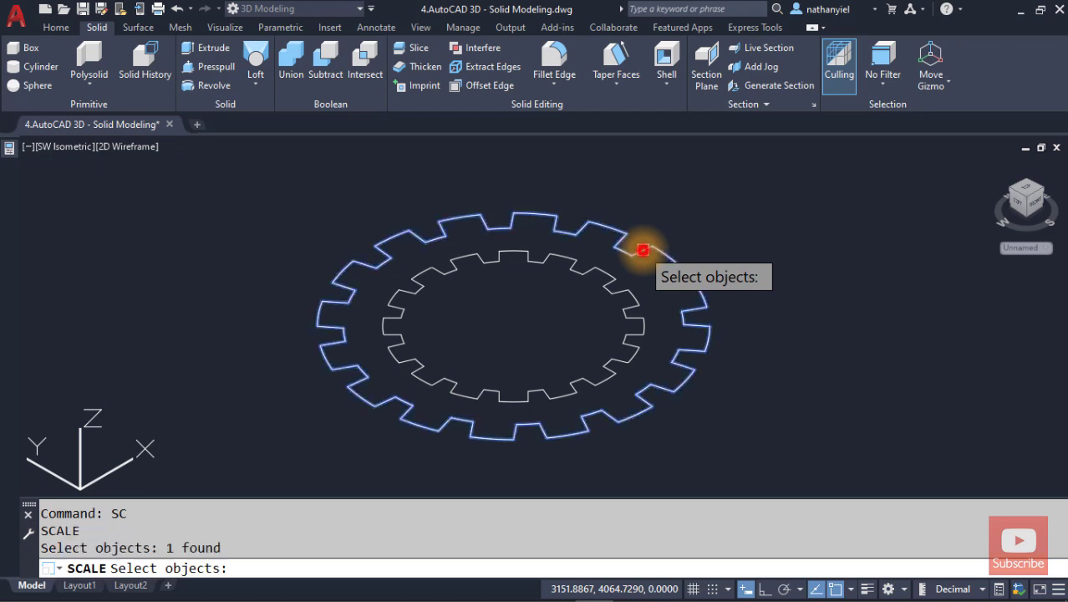
pyautogui.press('Return')
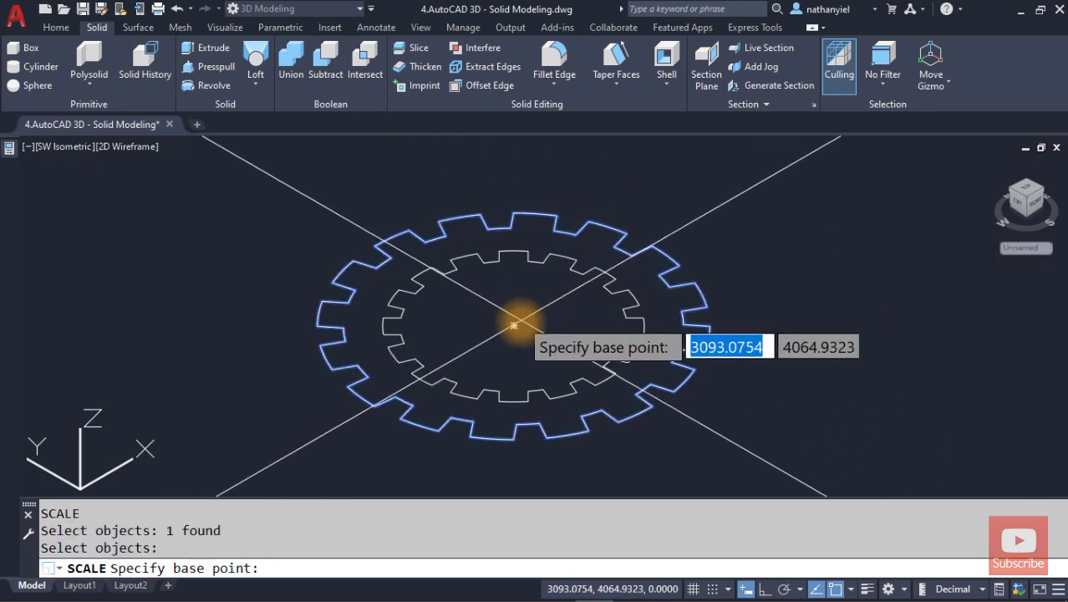
pyautogui.click(514, 325)
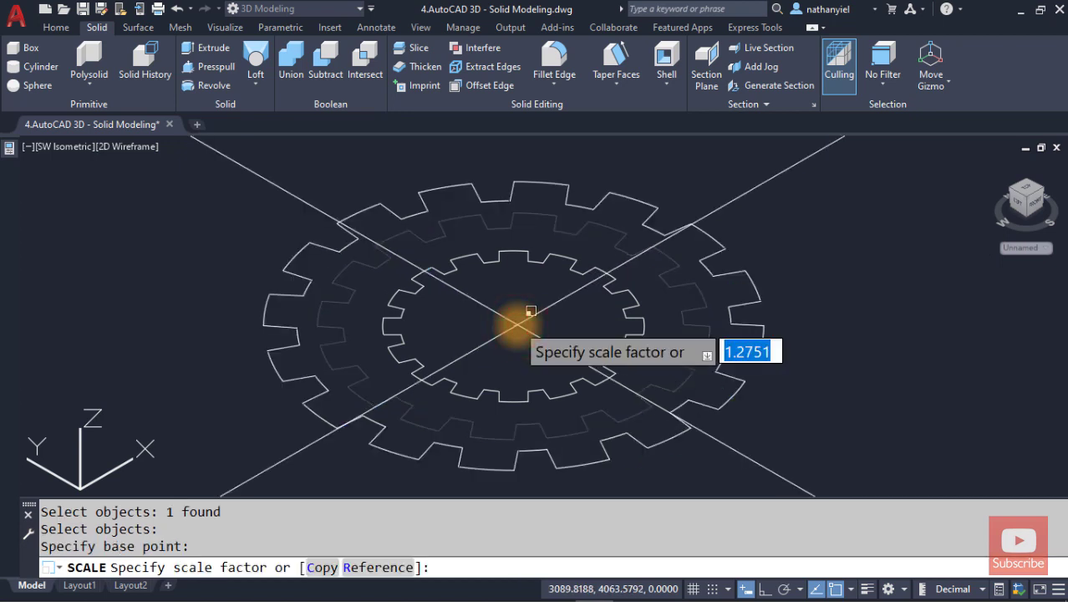
pyautogui.write('c')
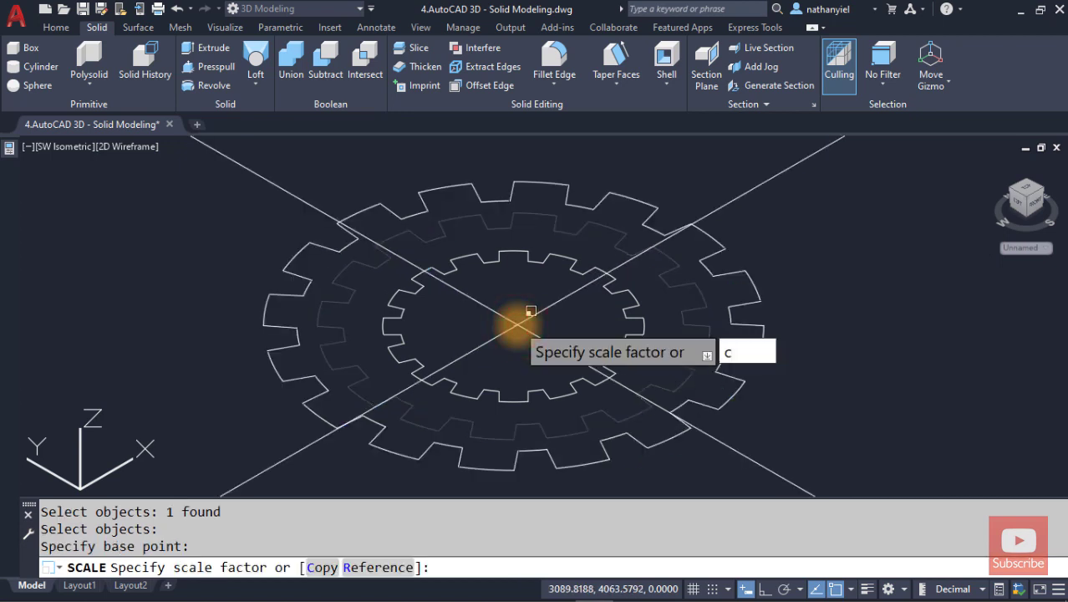
pyautogui.press('Return')
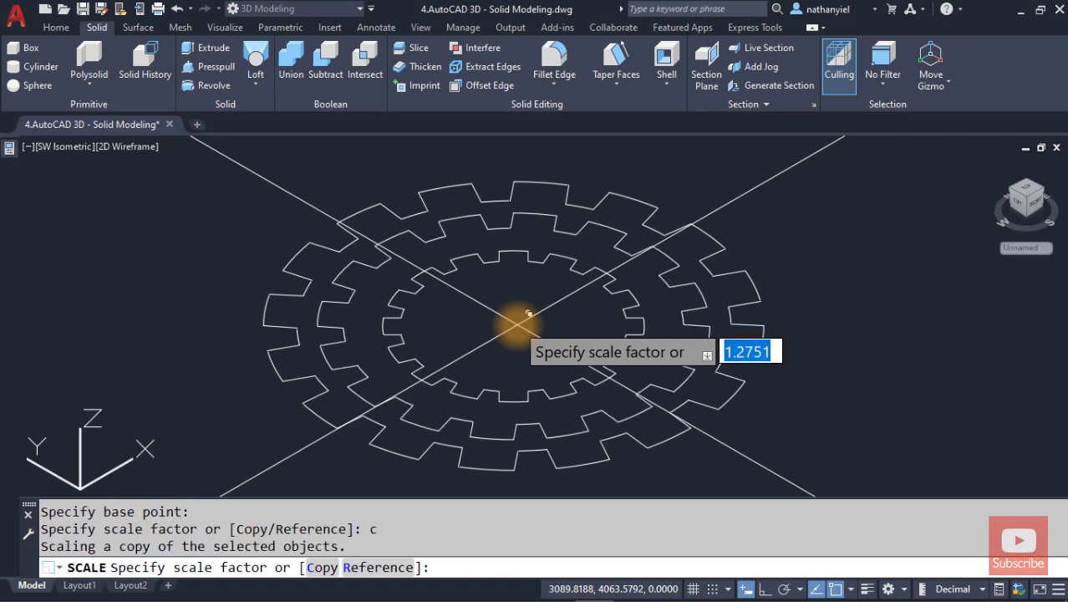
pyautogui.write('1.5')
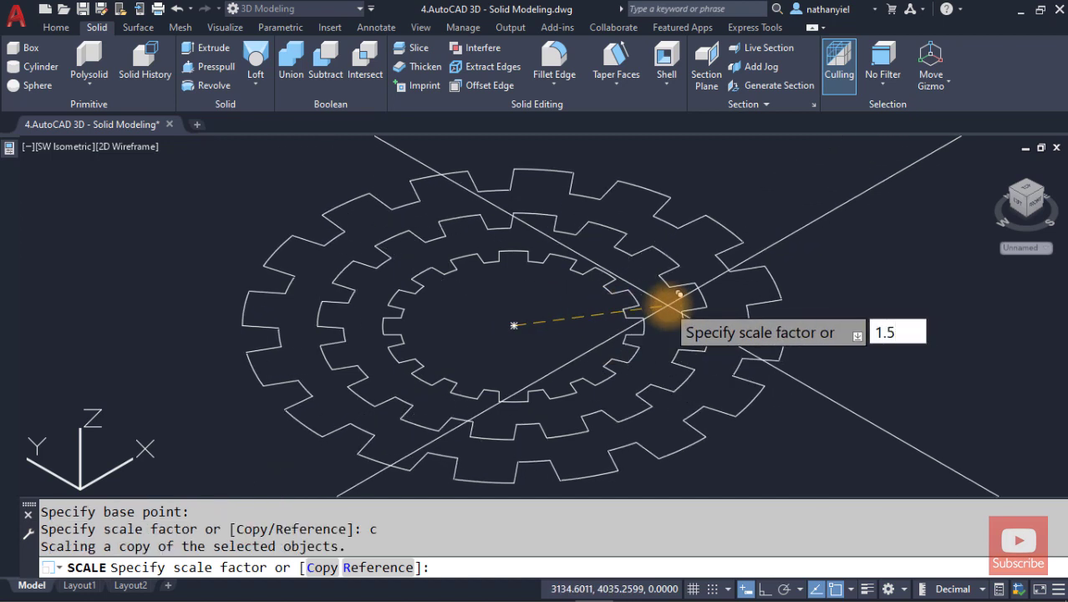
pyautogui.press('Return')
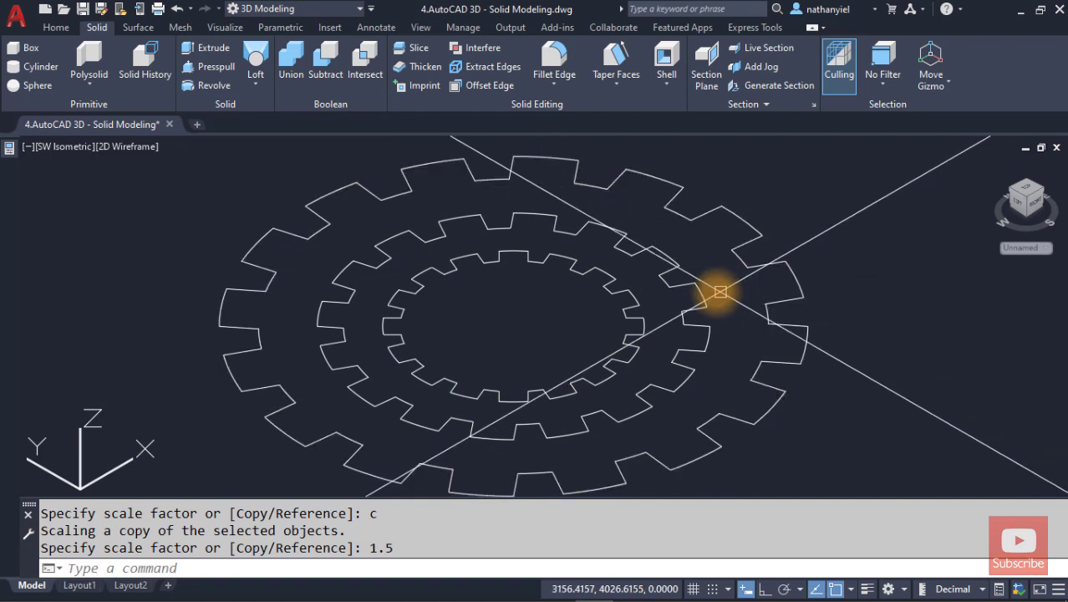
# Step: Rotate the outermost of the three toothed profiles about the center by Reference, from a tooth's outer corner to its outer midpoint
pyautogui.write('RO')
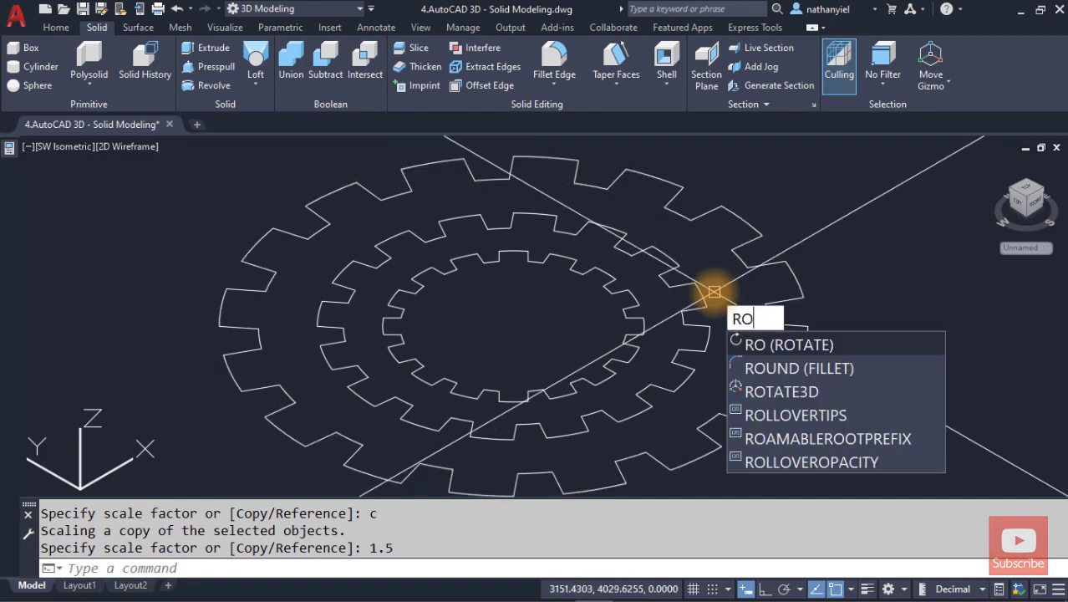
pyautogui.press('Return')
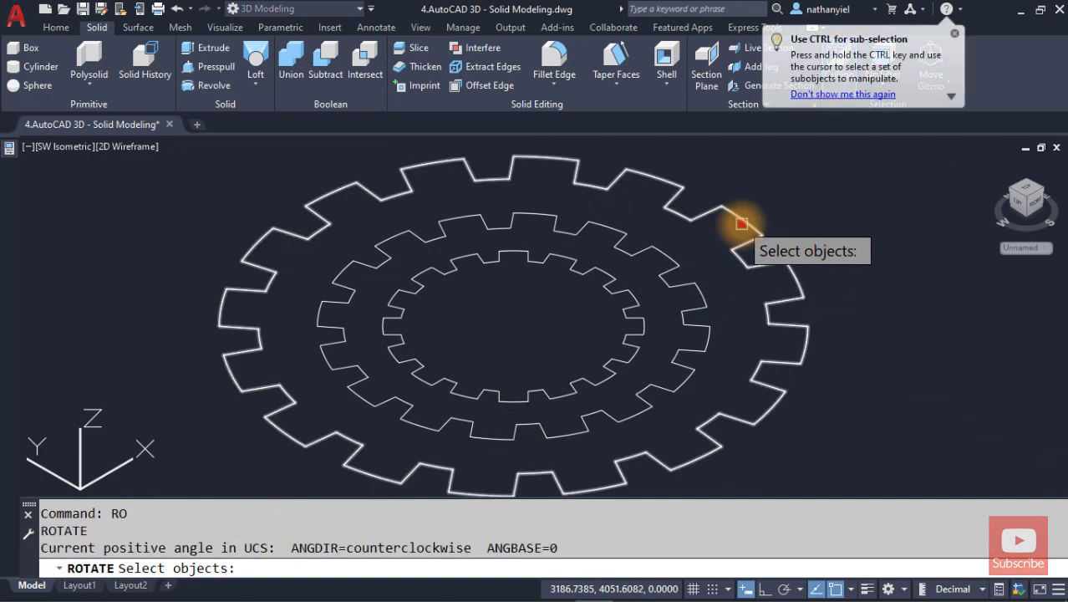
pyautogui.click(737, 222)
pyautogui.press('Return')
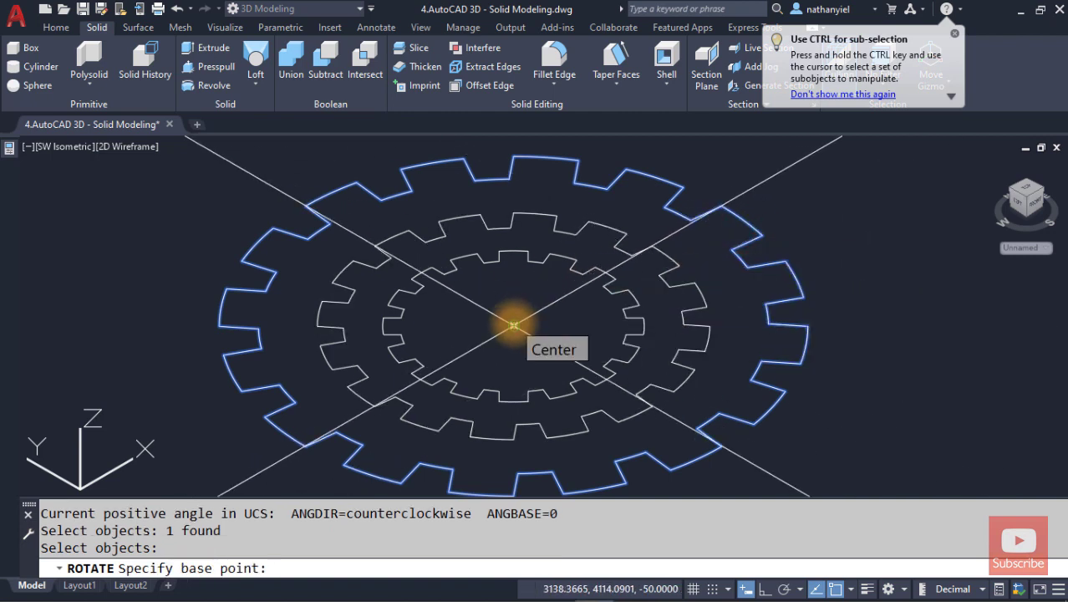
pyautogui.click(513, 325)
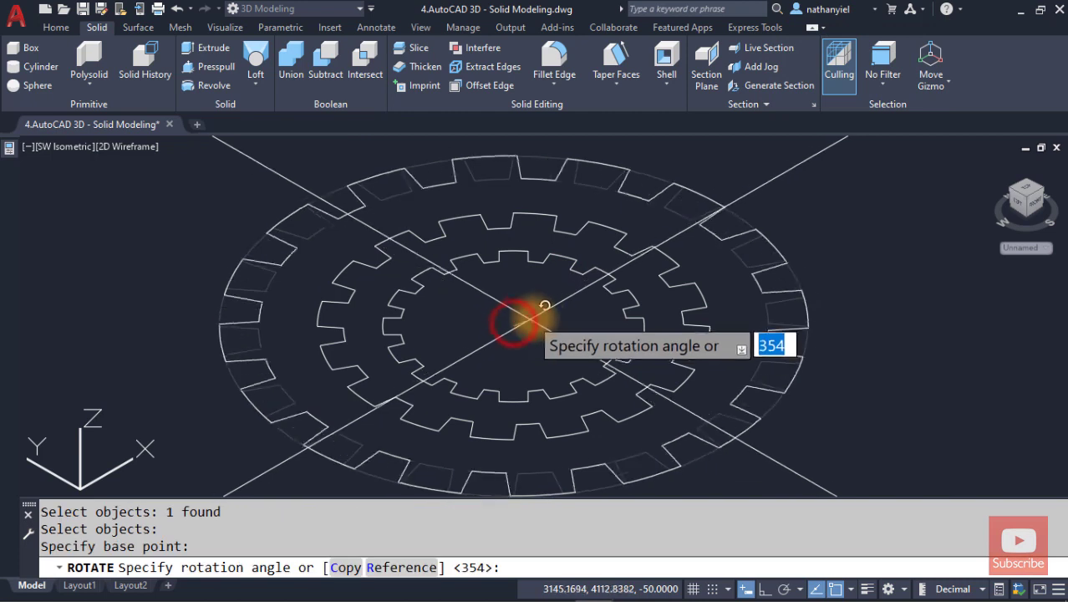
pyautogui.write('R')
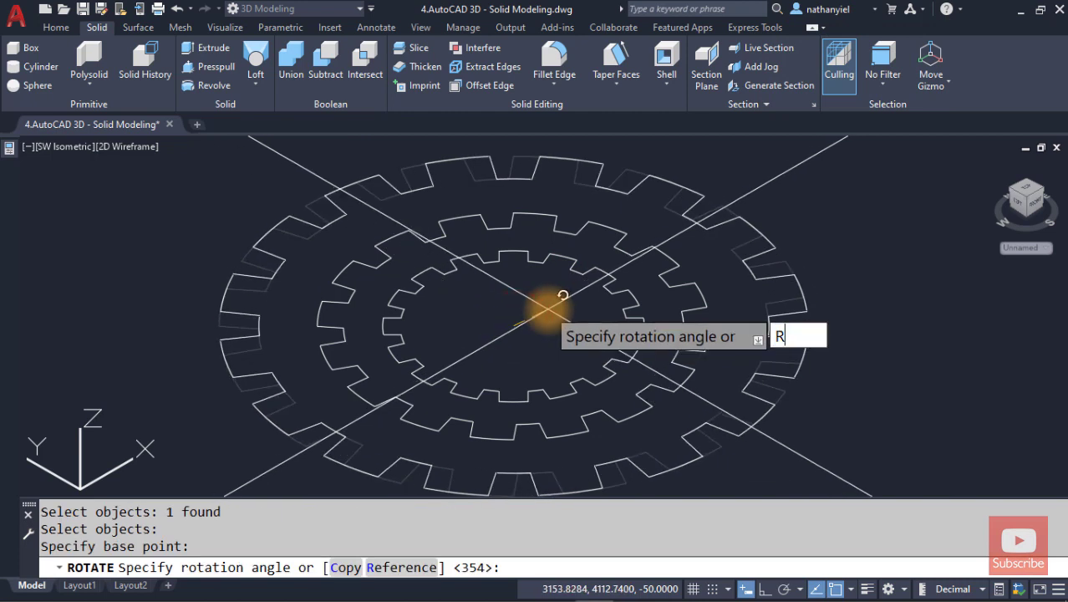
pyautogui.press('Return')
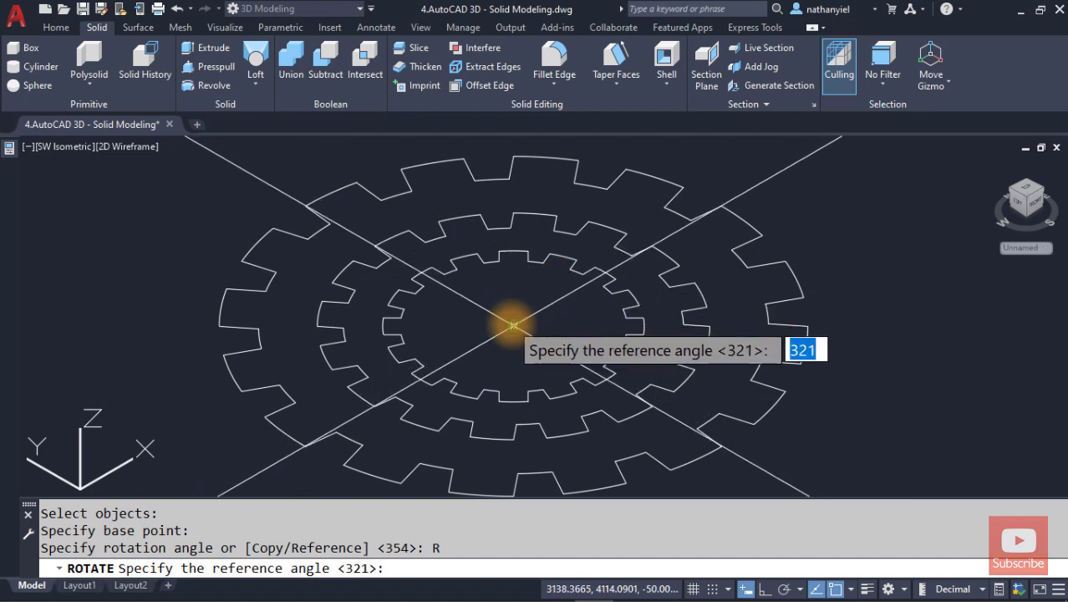
pyautogui.click(513, 325)
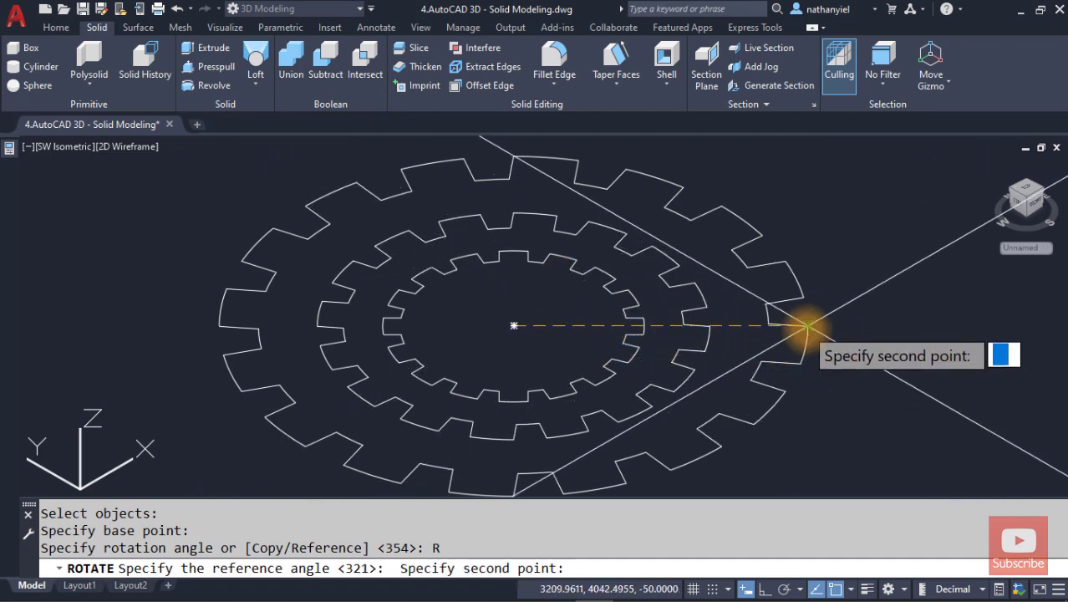
pyautogui.click(808, 325)
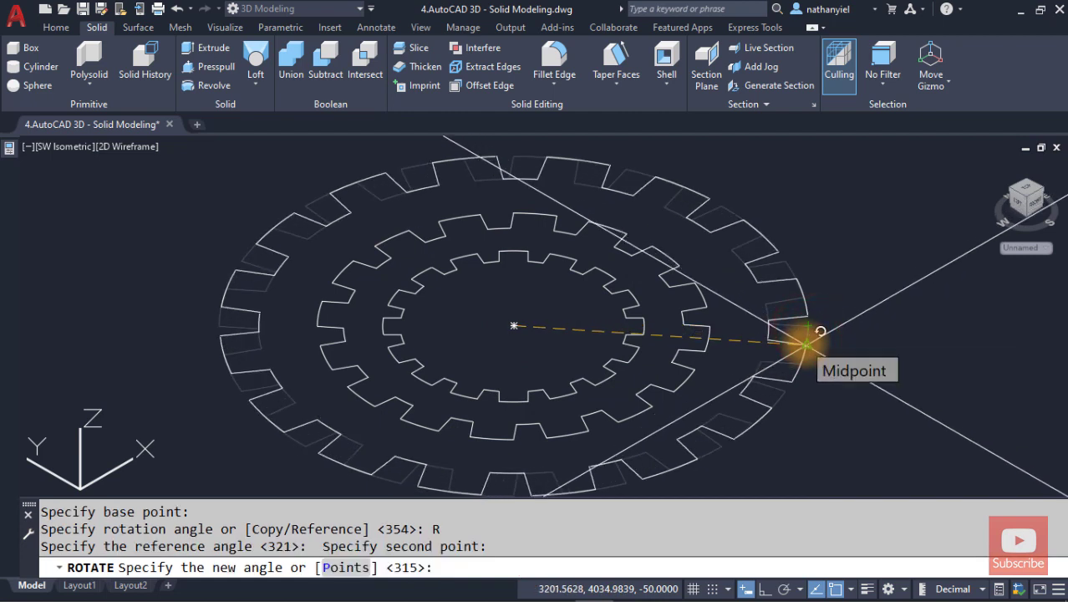
pyautogui.click(806, 343)
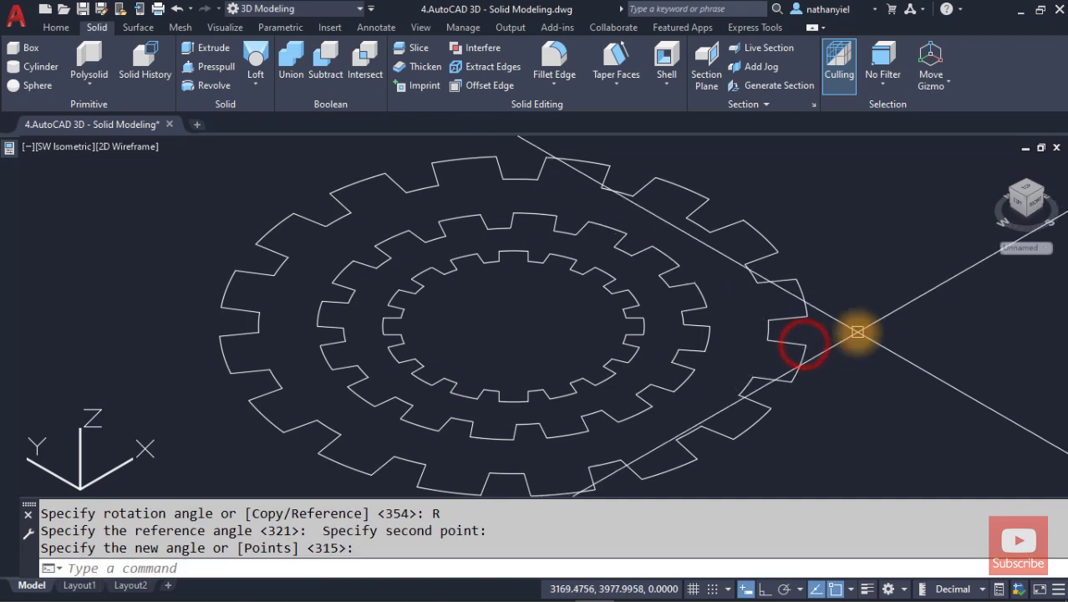
# Step: Switch the viewport to the Conceptual visual style with the drill bit model and the three concentric profiles in view
pyautogui.scroll(-1, 846, 332)
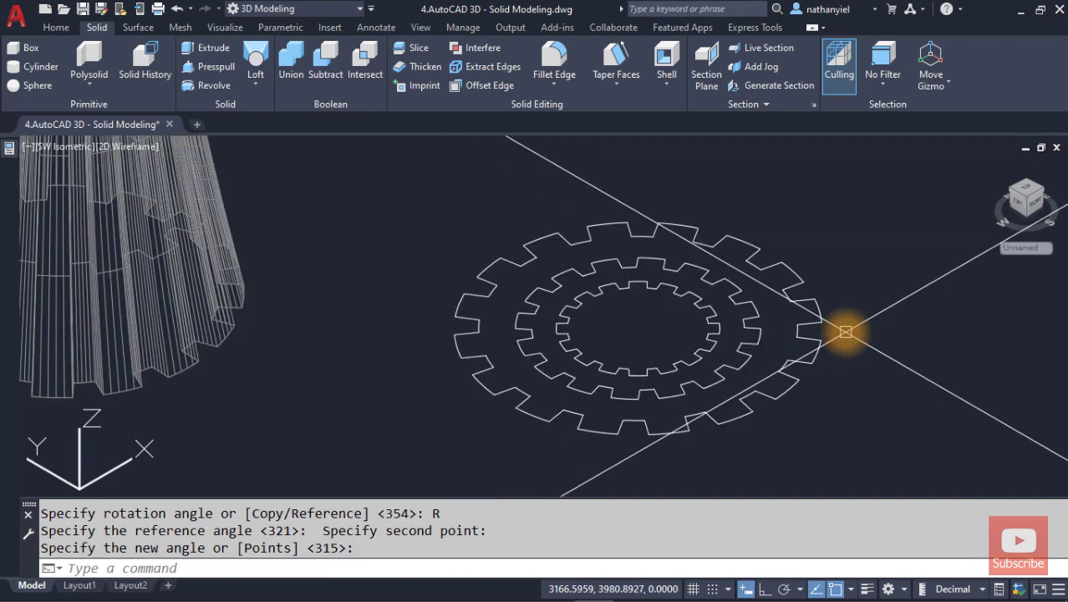
pyautogui.scroll(-4, 840, 329)
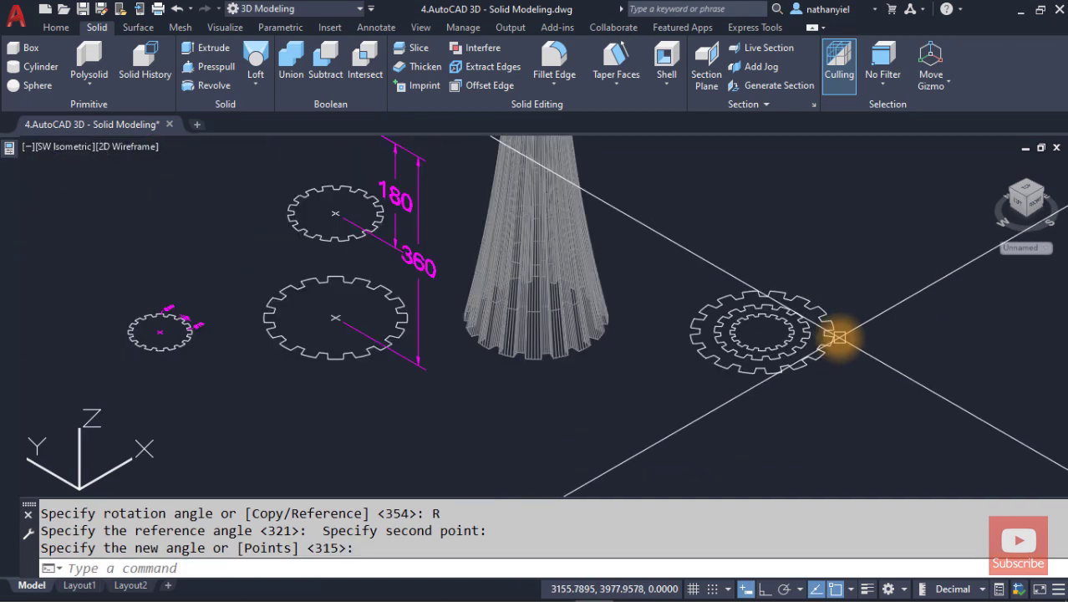
pyautogui.moveTo(742, 357); pyautogui.dragTo(724, 369, button='middle')
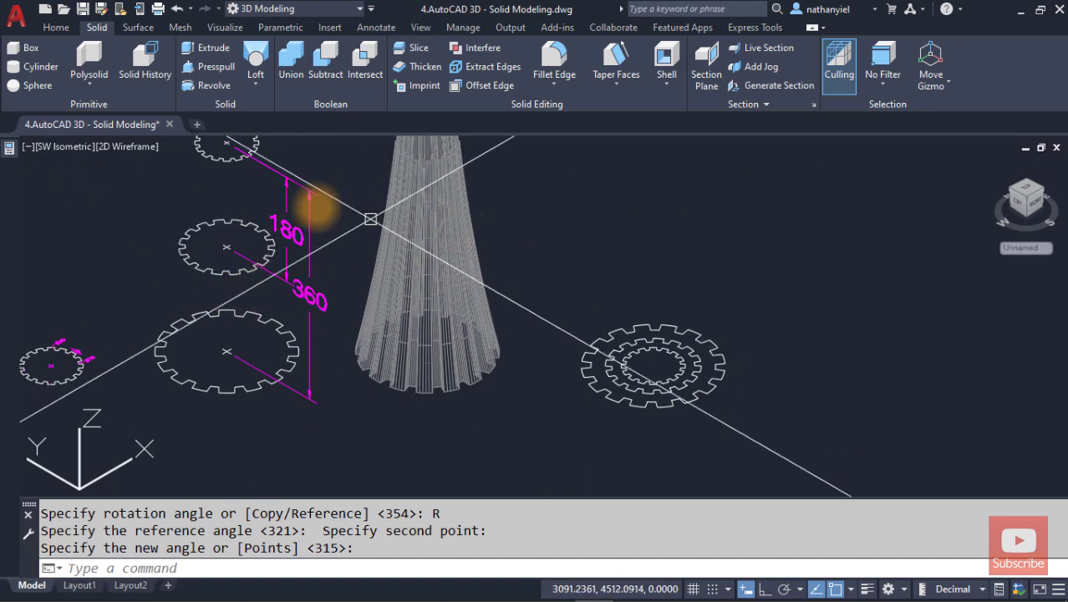
pyautogui.click(130, 148)
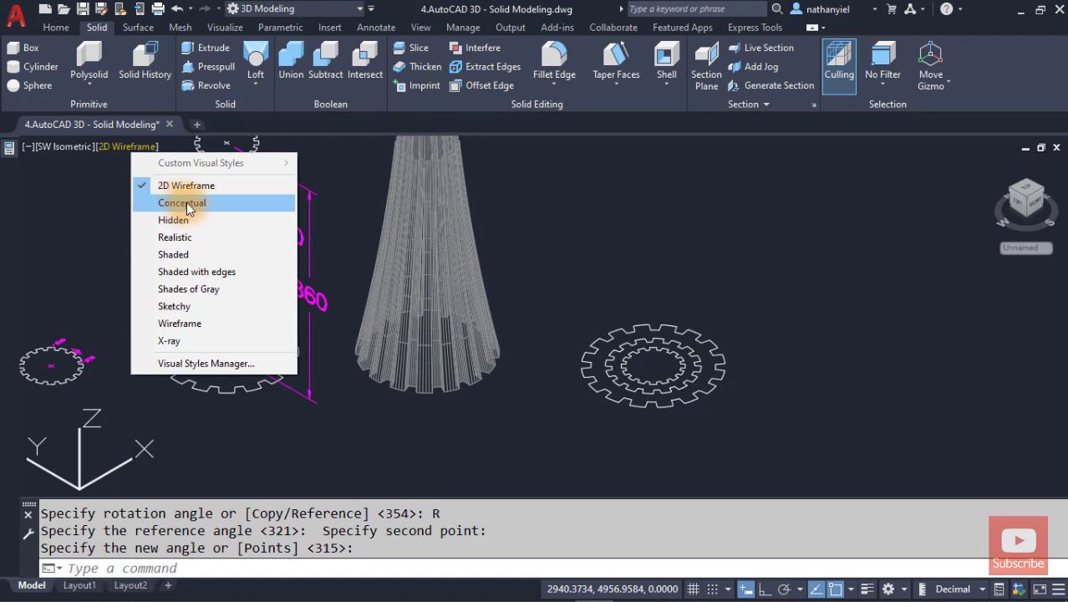
pyautogui.click(186, 204)
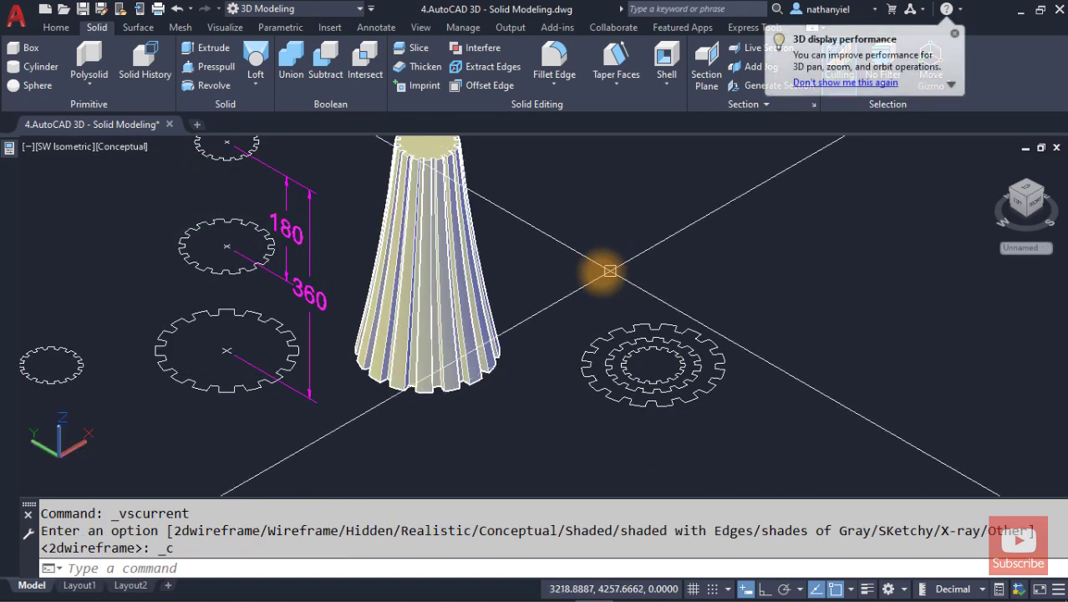
# Step: Move the smallest of the three concentric toothed profiles 360 straight up along the Z axis
pyautogui.moveTo(596, 269); pyautogui.dragTo(609, 296, button='middle')
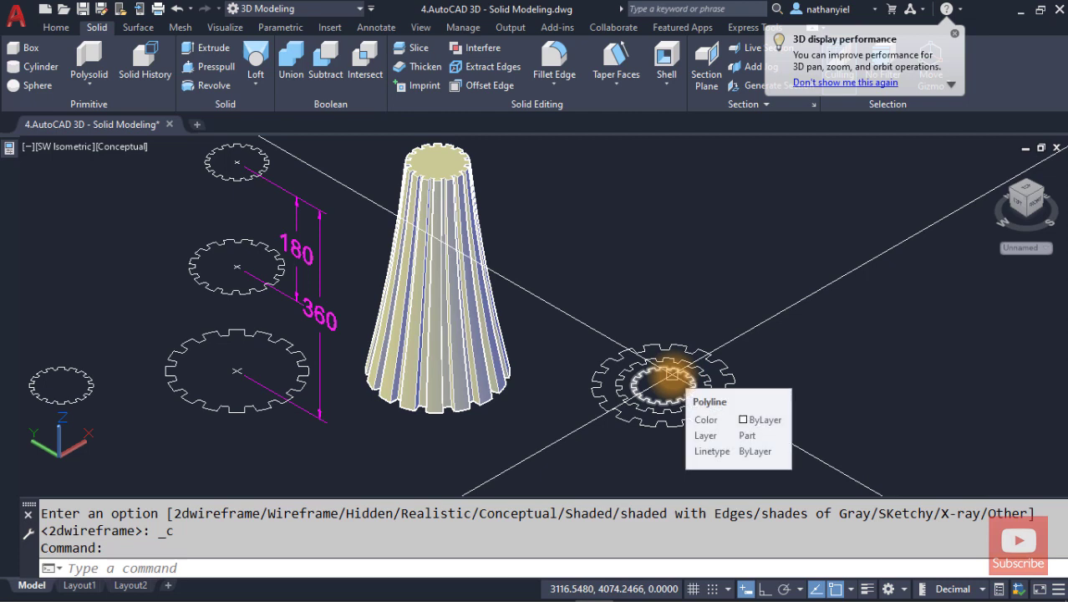
pyautogui.click(671, 373)
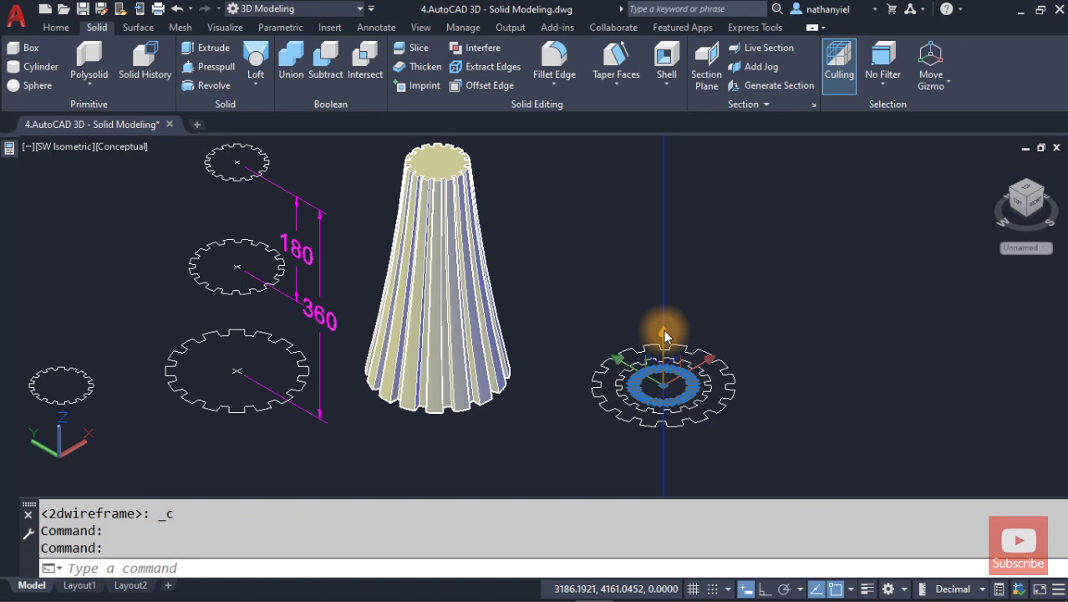
pyautogui.click(664, 329)
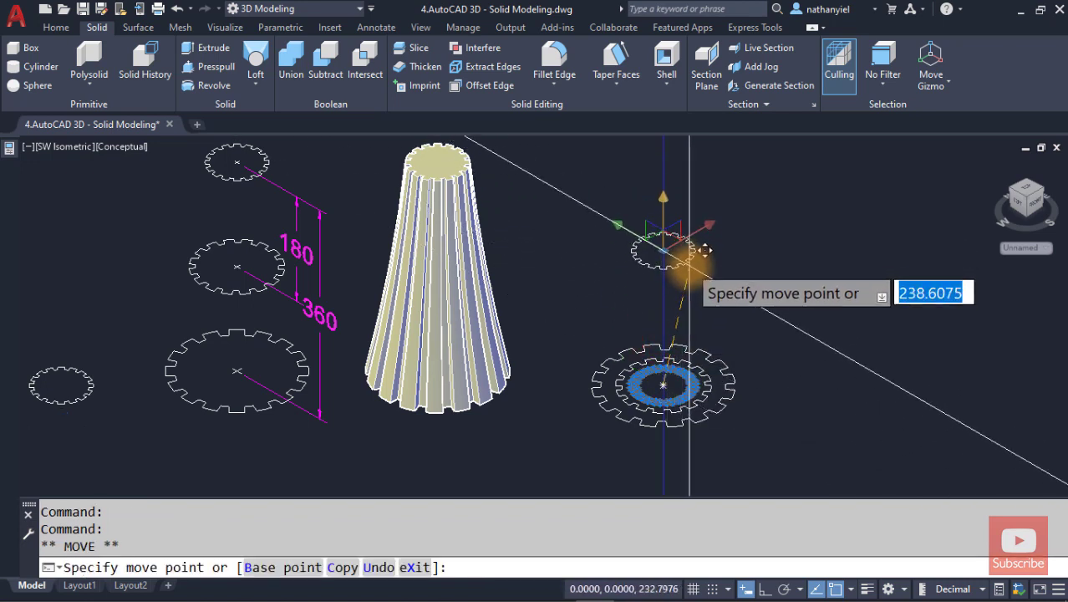
pyautogui.write('360')
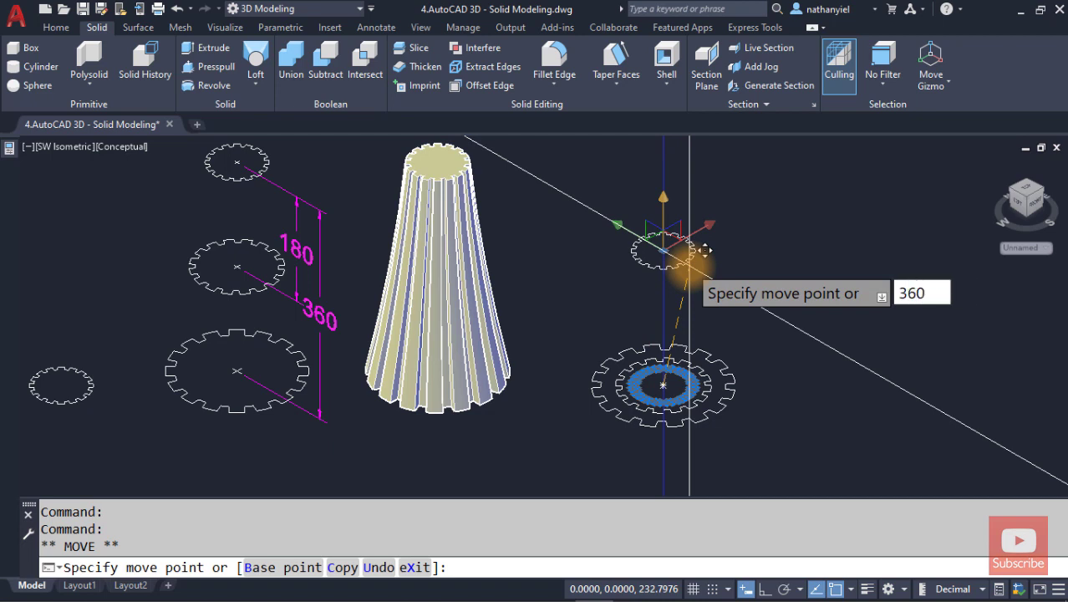
pyautogui.press('Return')
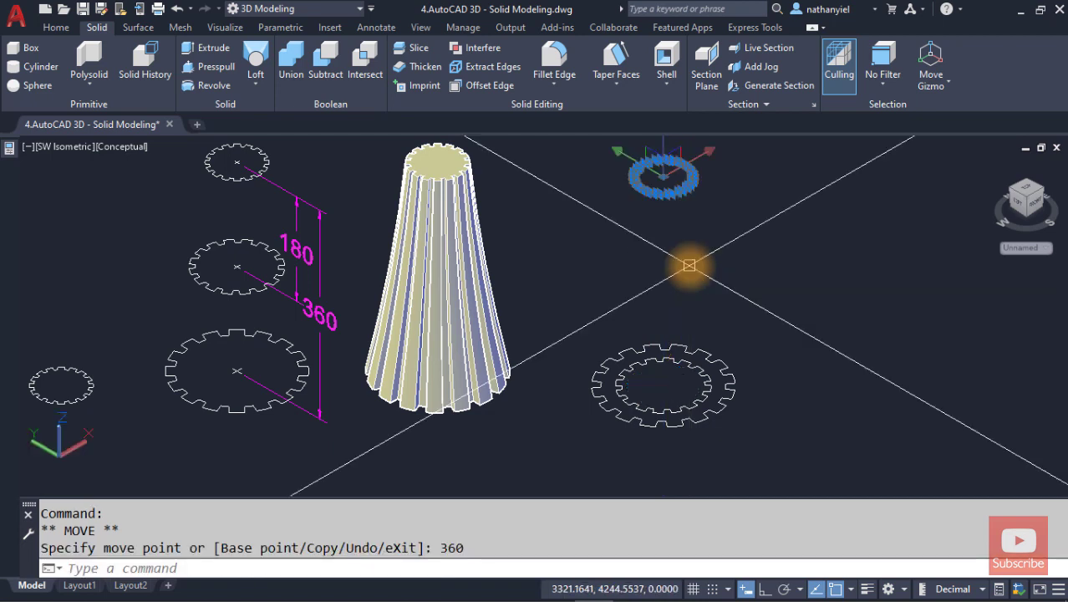
pyautogui.press('Escape')
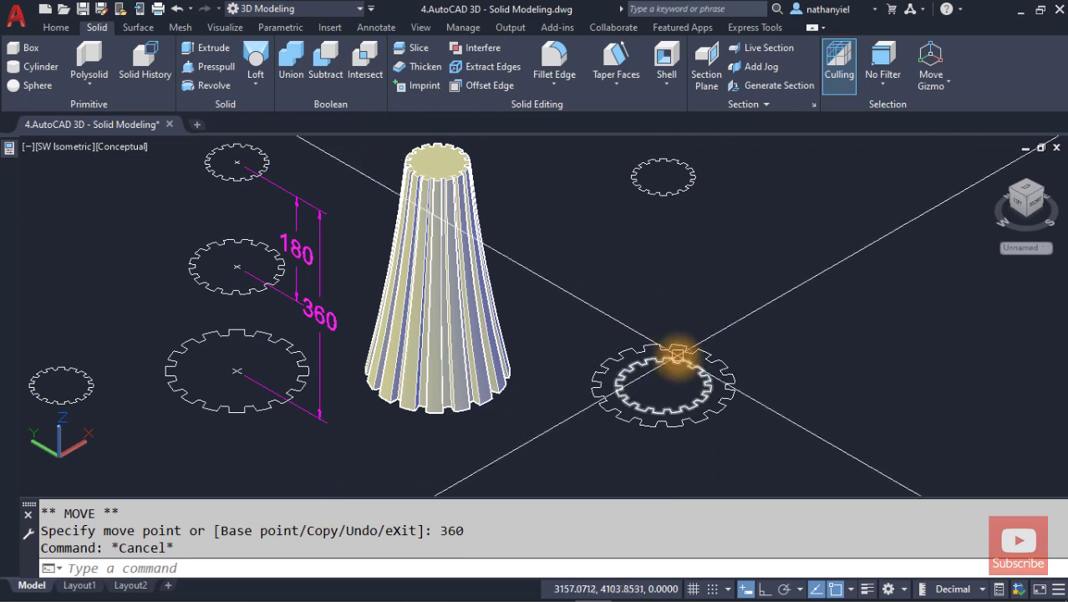
# Step: Move the middle-sized toothed profile 180 straight up along the Z axis
pyautogui.click(679, 361)
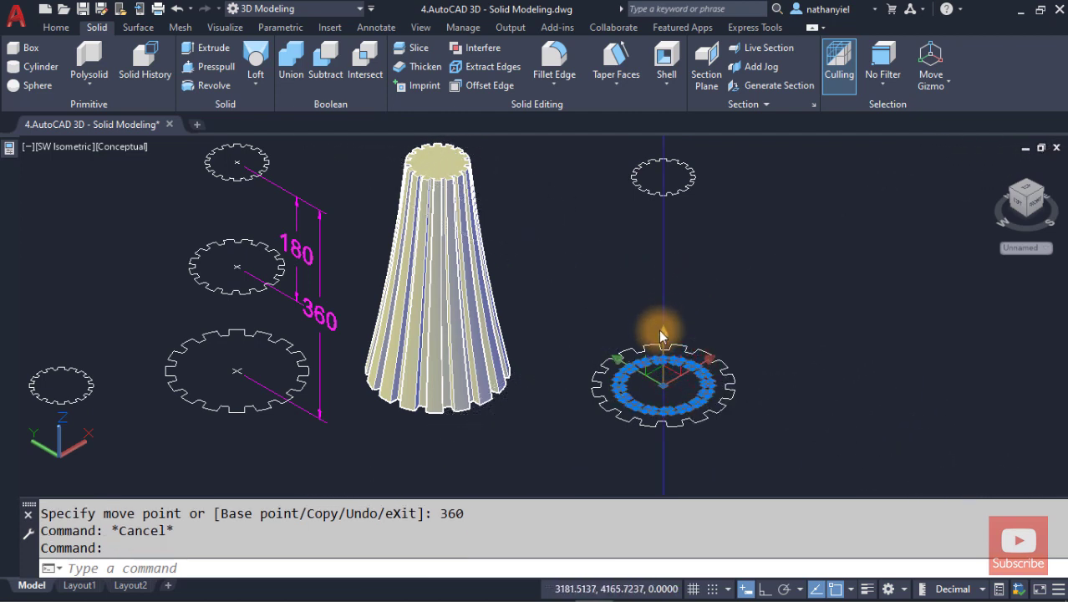
pyautogui.click(662, 332)
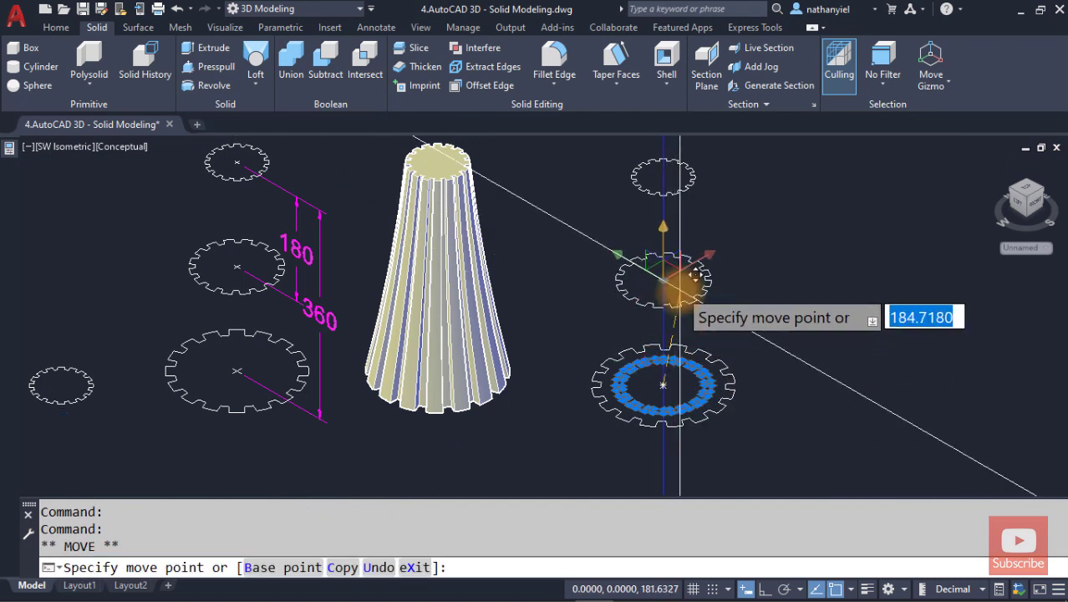
pyautogui.write('180')
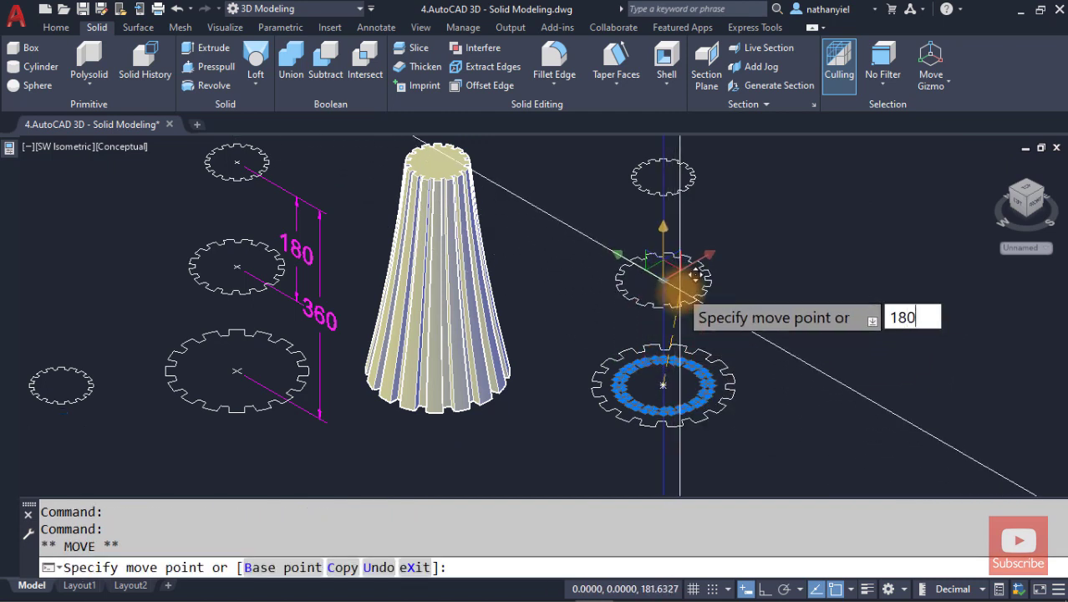
pyautogui.press('Return')
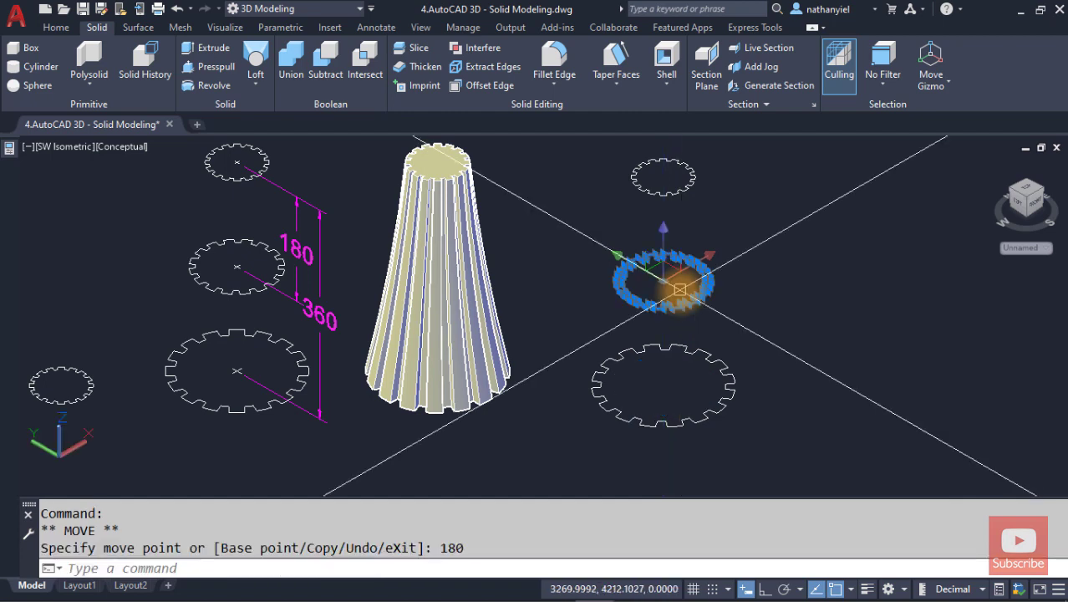
pyautogui.press('Escape')
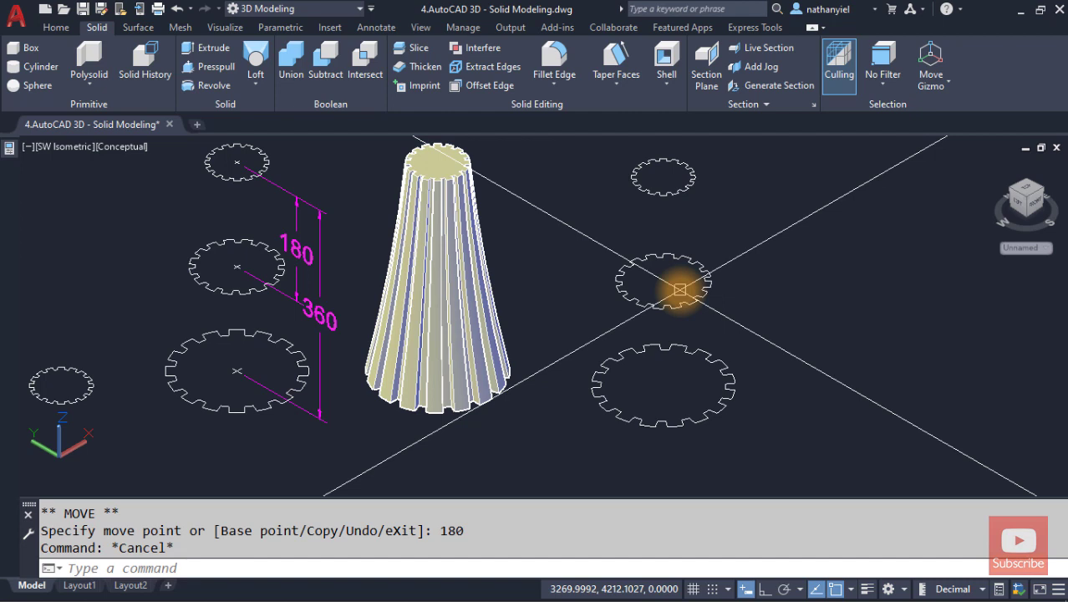
# Step: Loft the three stacked toothed profiles into a solid, from the largest up to the smallest, using Cross sections only
pyautogui.write('LOFT')
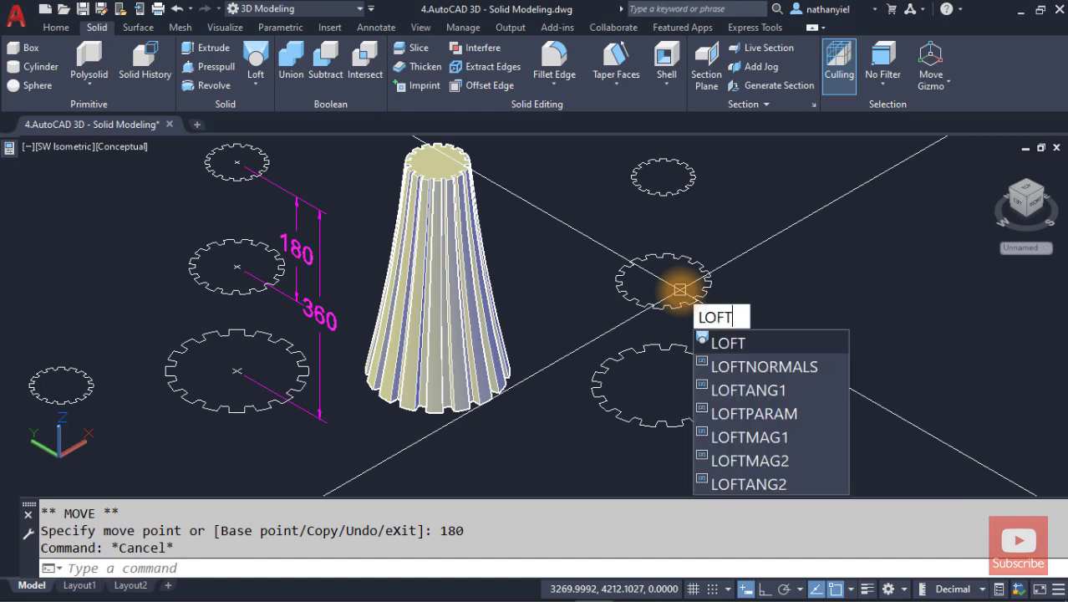
pyautogui.press('Return')
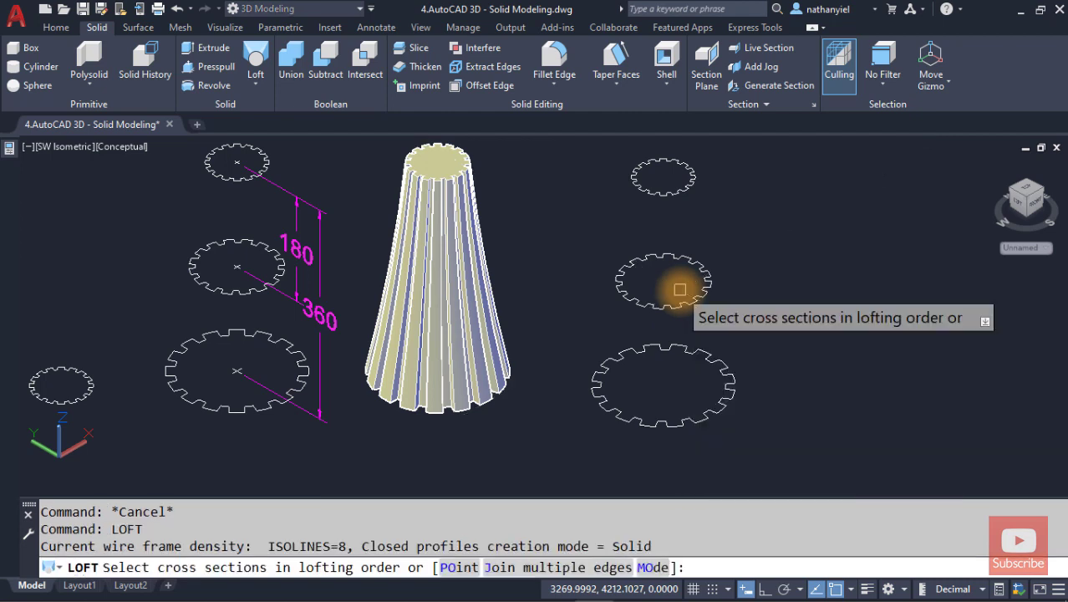
pyautogui.click(708, 357)
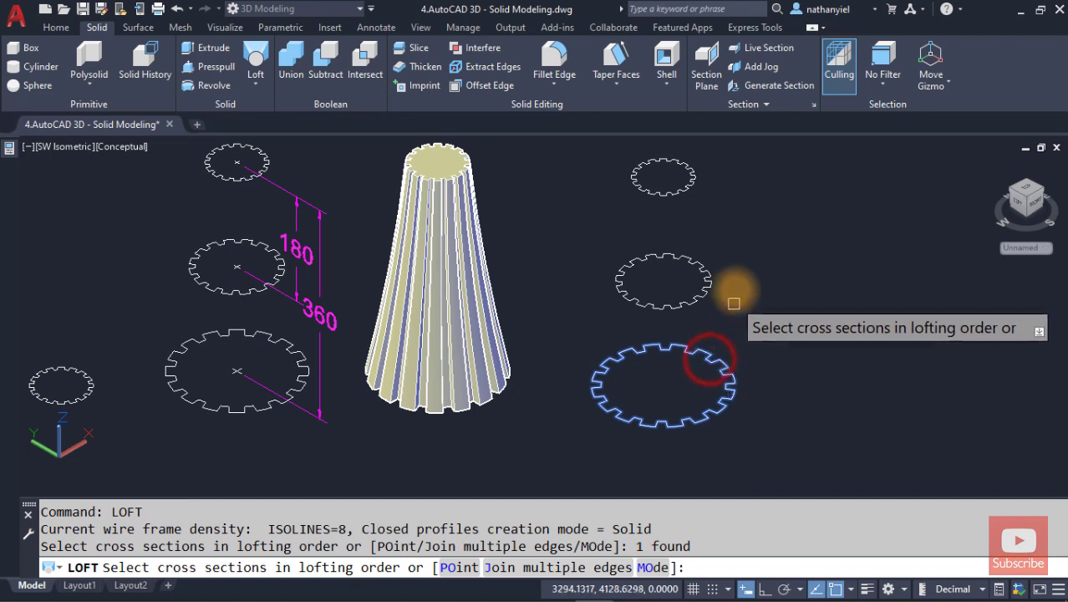
pyautogui.click(703, 265)
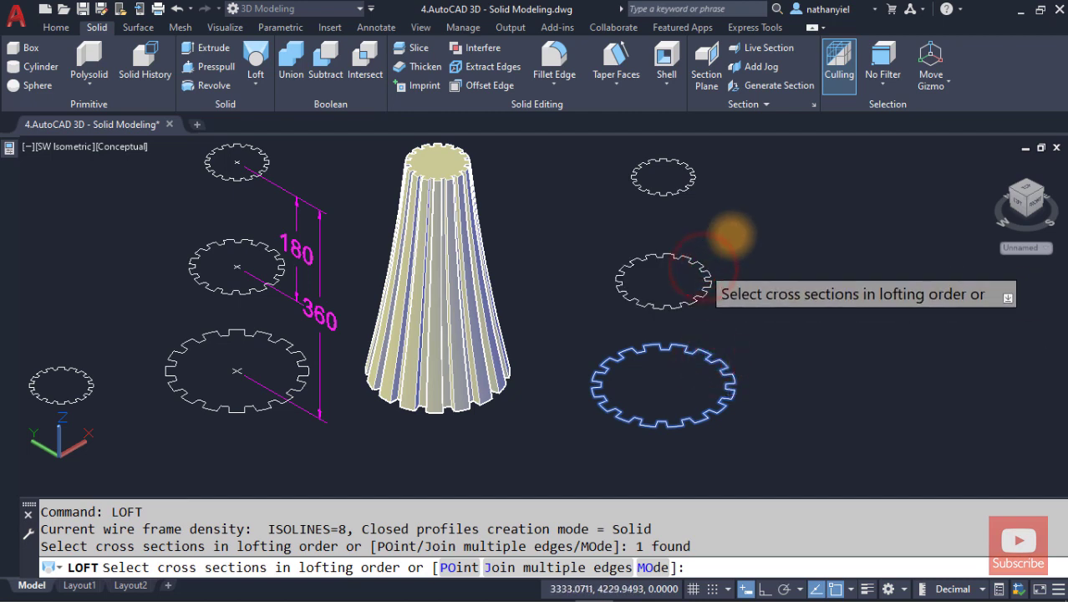
pyautogui.click(691, 174)
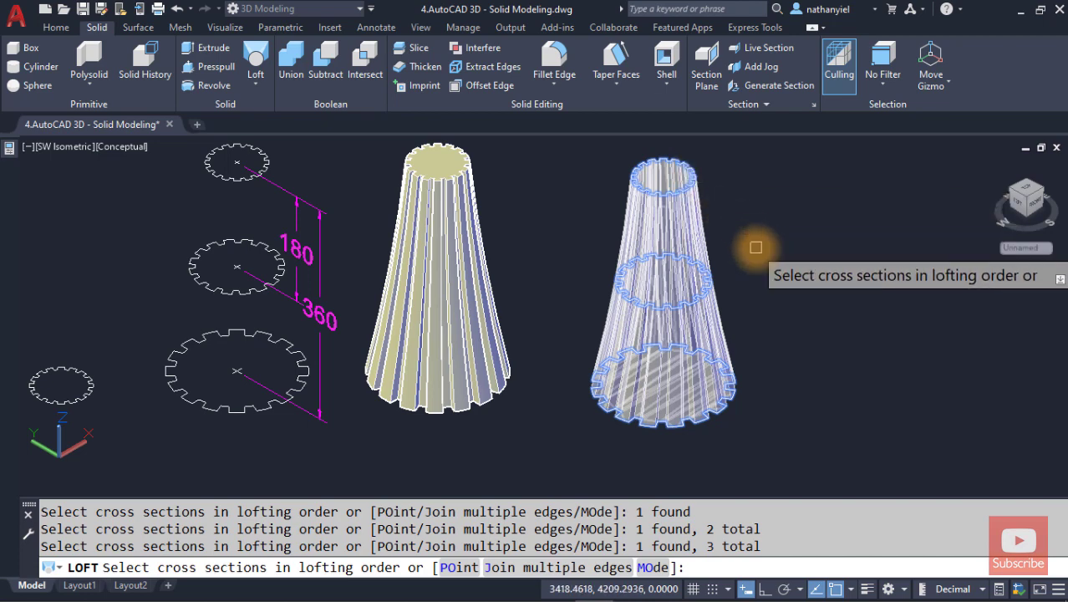
pyautogui.press('Return')
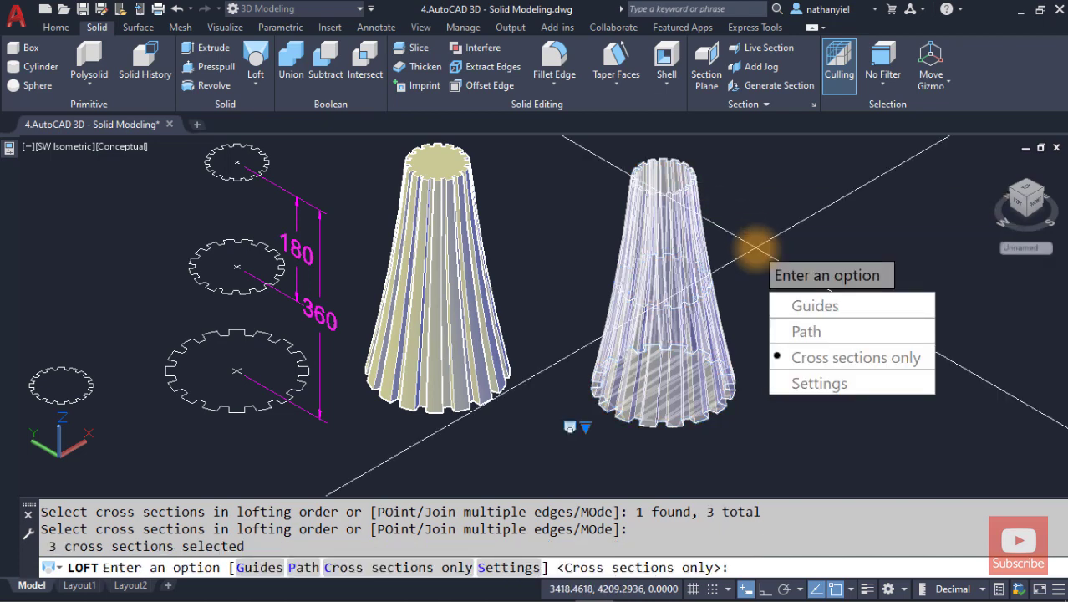
pyautogui.press('Return')
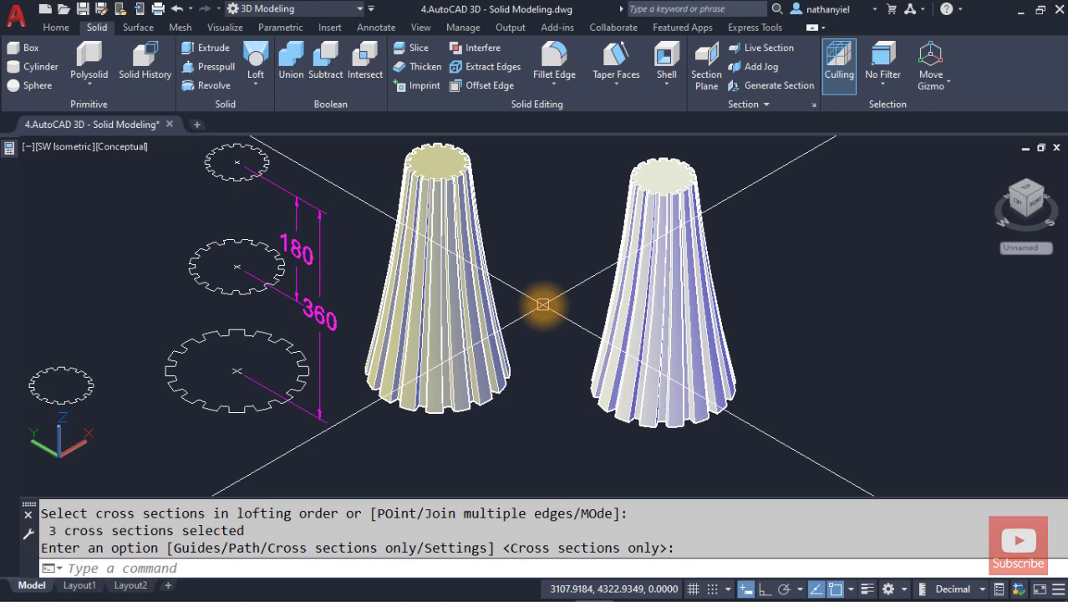
# Step: Go to the Path Extrusion exercise and examine its dimensioned circle and bent path, and the finished round bar beside them
pyautogui.scroll(-5, 543, 304)
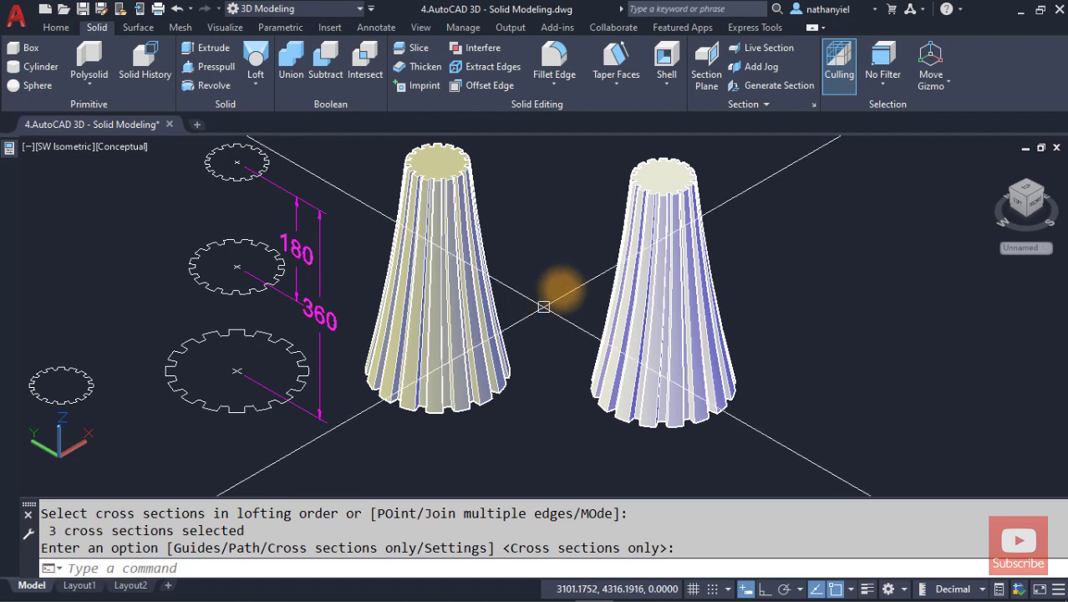
pyautogui.moveTo(484, 414); pyautogui.dragTo(511, 246, button='middle')
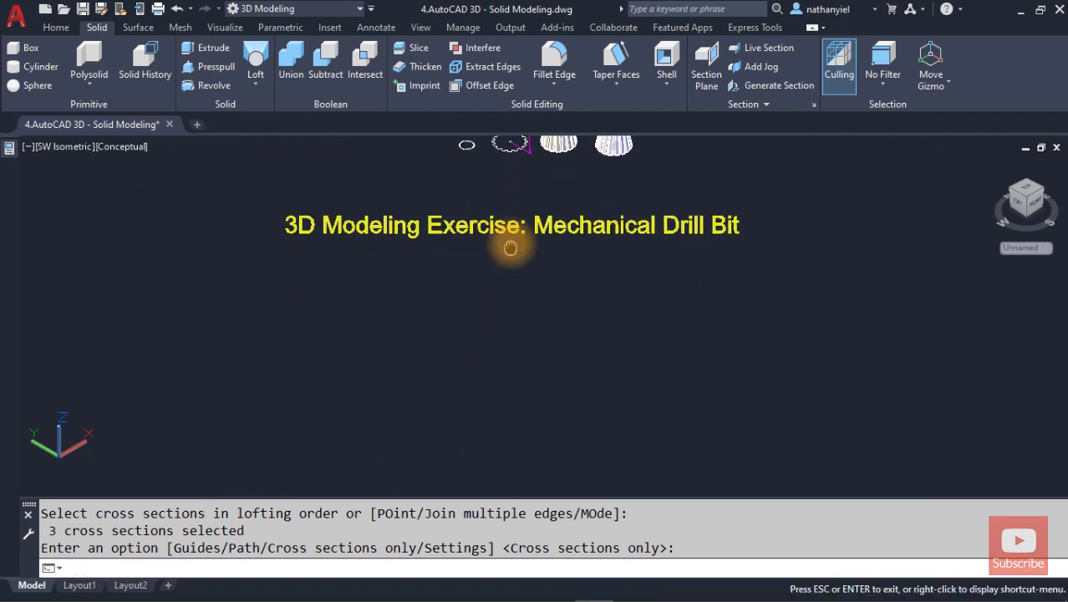
pyautogui.moveTo(535, 379); pyautogui.dragTo(520, 229, button='middle')
pyautogui.moveTo(490, 371); pyautogui.dragTo(488, 336, button='middle')
pyautogui.moveTo(488, 336); pyautogui.dragTo(509, 255)
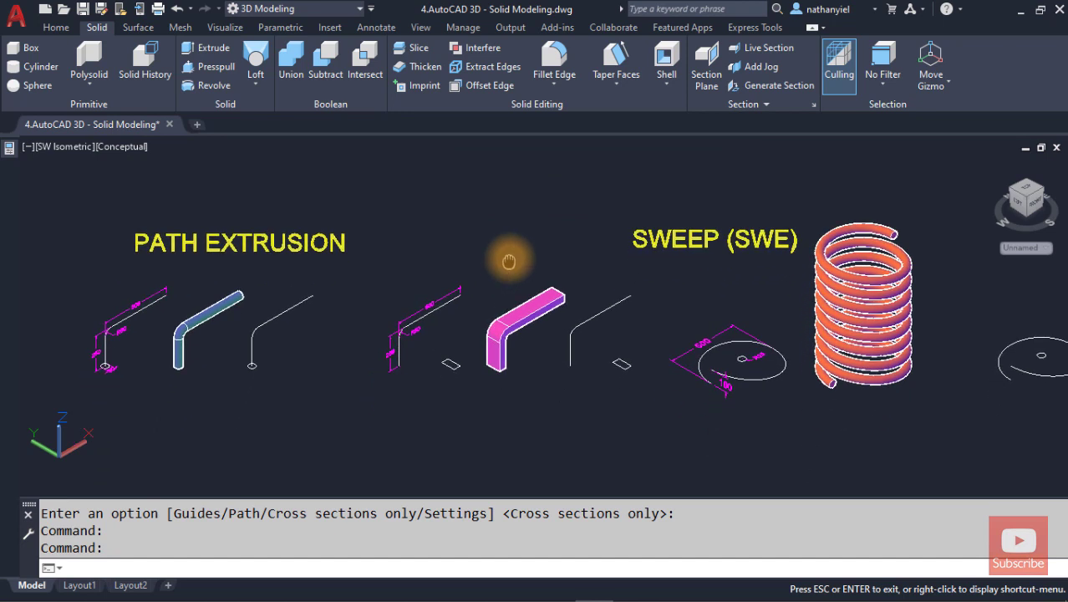
pyautogui.press('Escape')
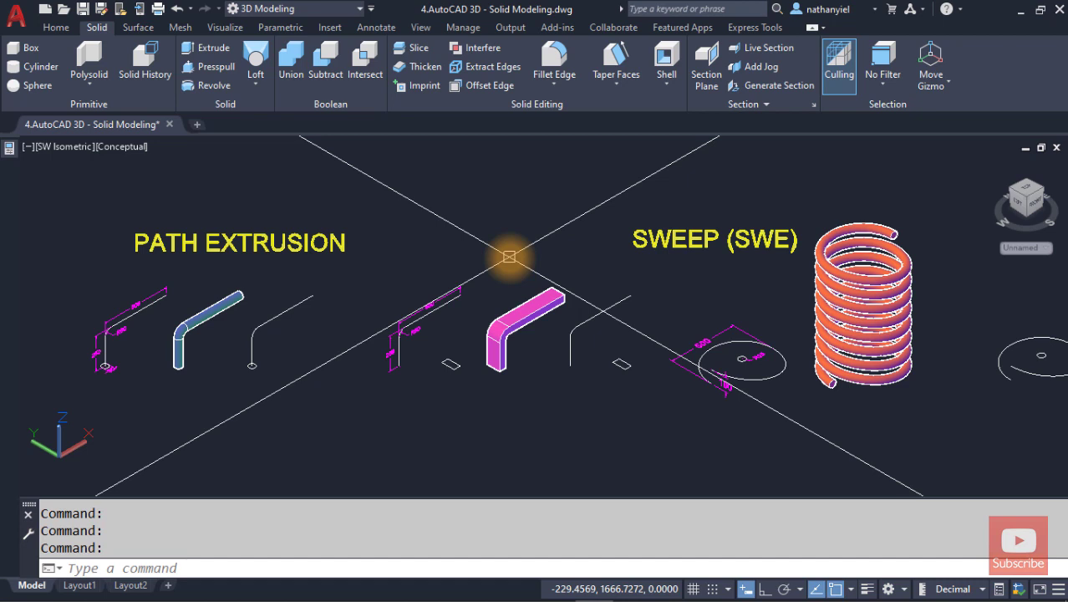
pyautogui.scroll(1, 167, 308)
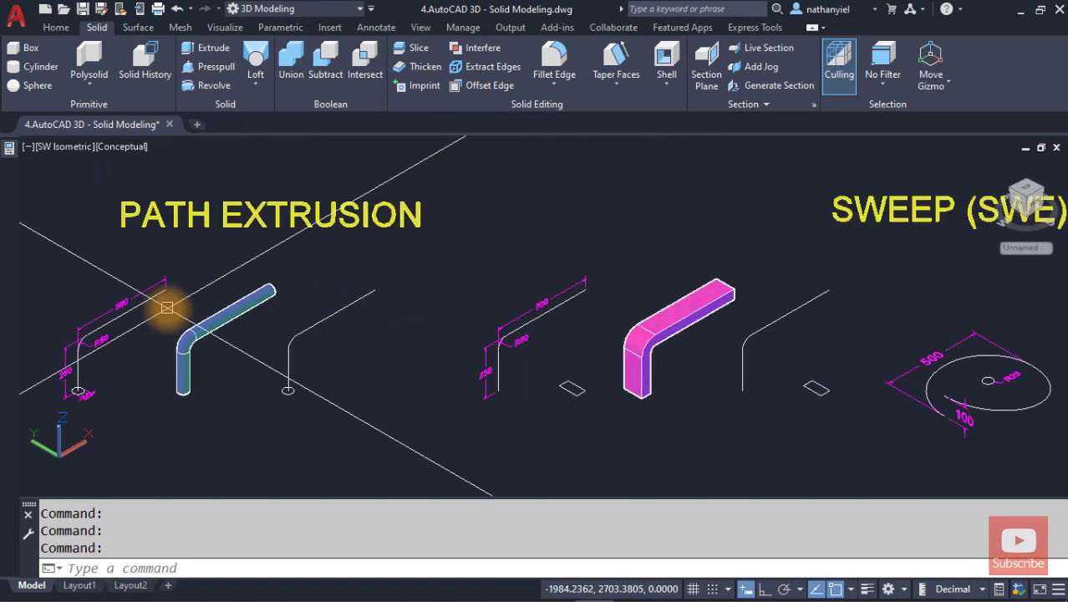
pyautogui.scroll(1, 167, 308)
pyautogui.moveTo(167, 308)
pyautogui.mouseDown(button='middle')
pyautogui.moveTo(358, 302)
pyautogui.moveTo(369, 310)
pyautogui.moveTo(362, 335)
pyautogui.moveTo(410, 310)
pyautogui.mouseUp(button='middle')
pyautogui.scroll(1, 369, 312)
pyautogui.scroll(-2, 362, 335)
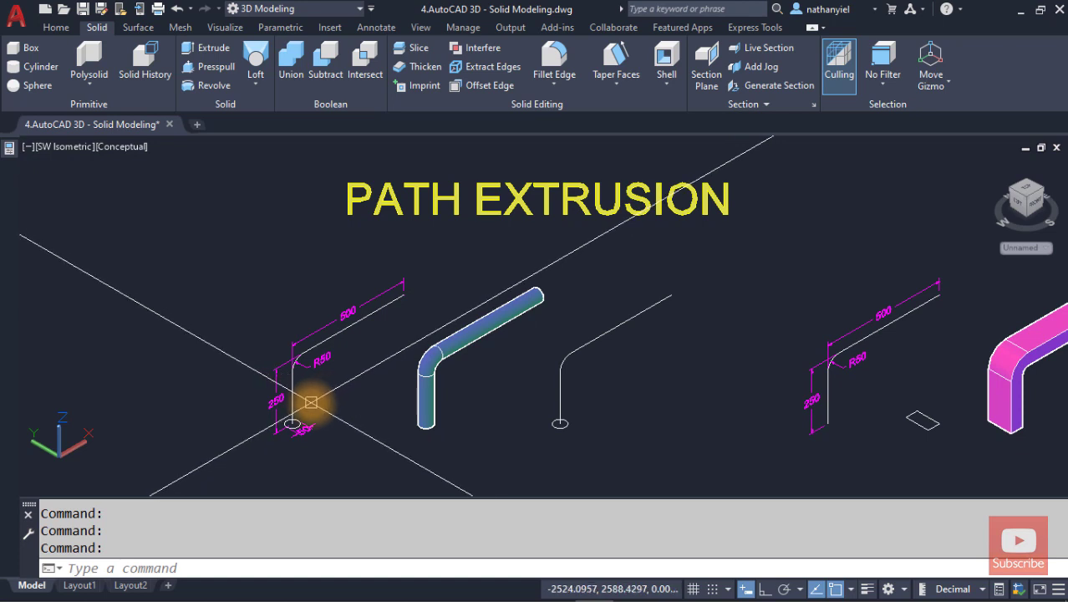
pyautogui.scroll(2, 310, 402)
pyautogui.scroll(2, 301, 416)
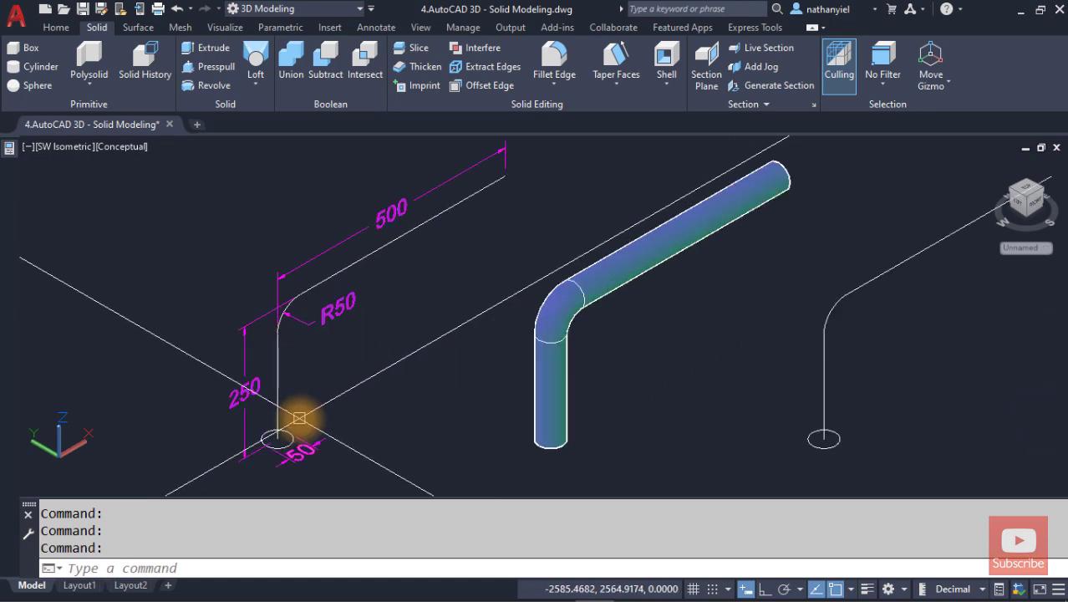
pyautogui.scroll(2, 299, 417)
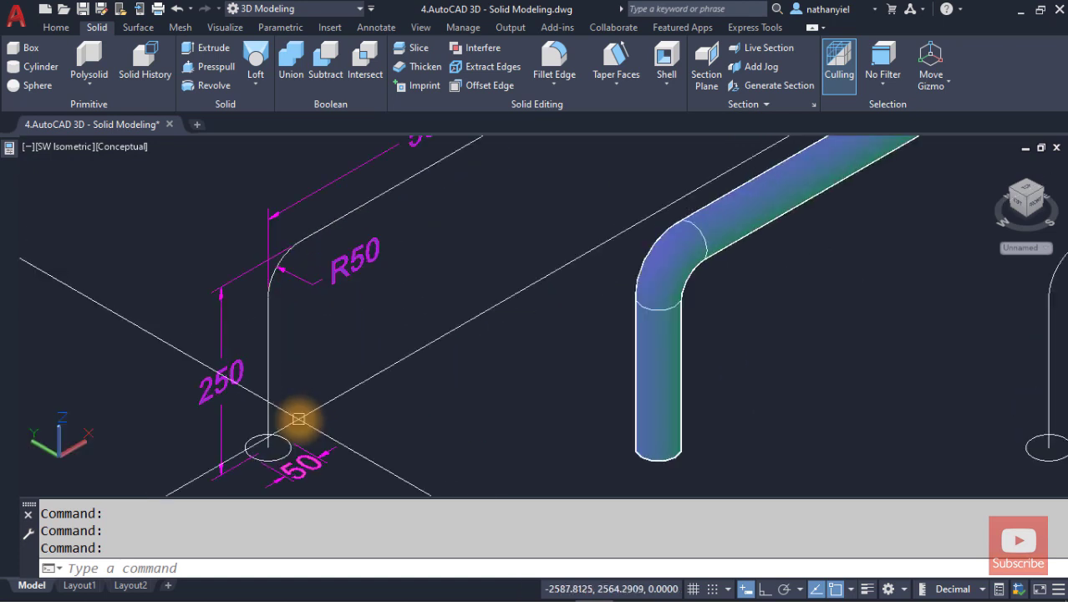
pyautogui.scroll(-3, 297, 418)
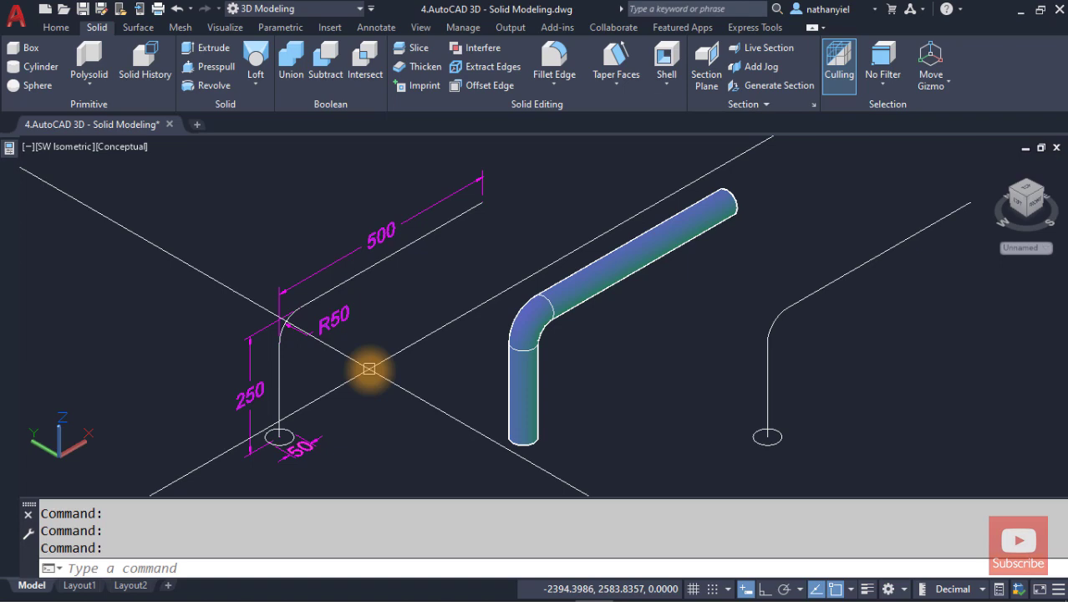
pyautogui.moveTo(580, 405); pyautogui.dragTo(398, 382, button='middle')
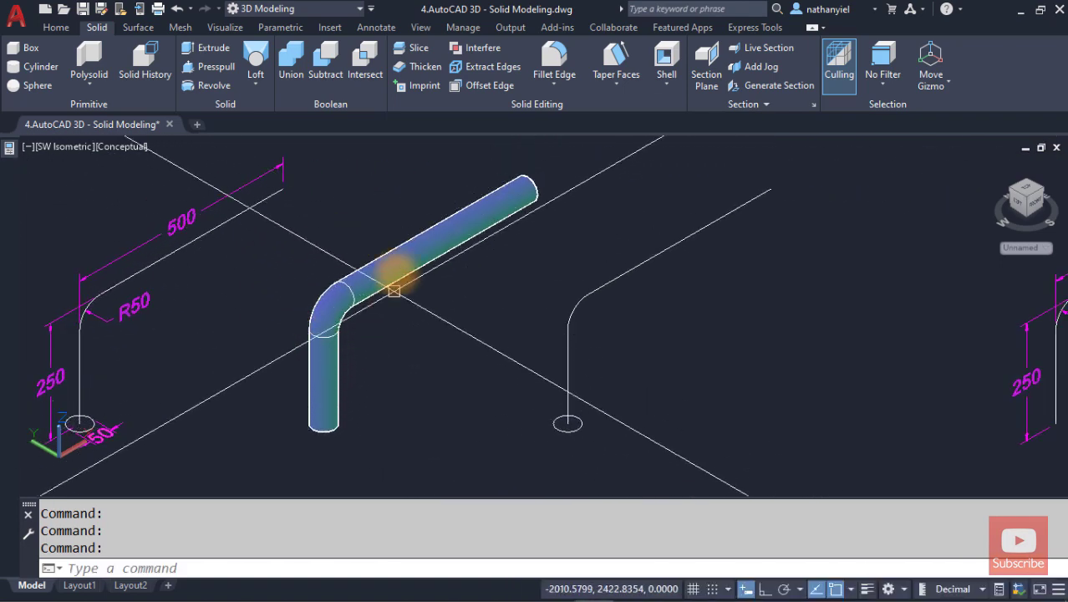
pyautogui.click(322, 353)
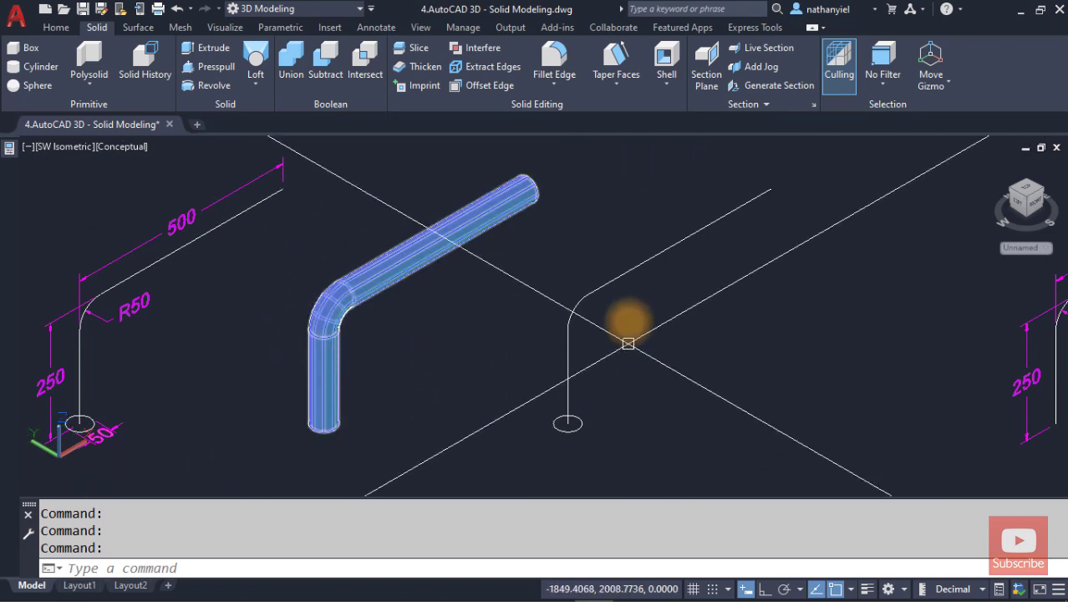
pyautogui.press('Escape')
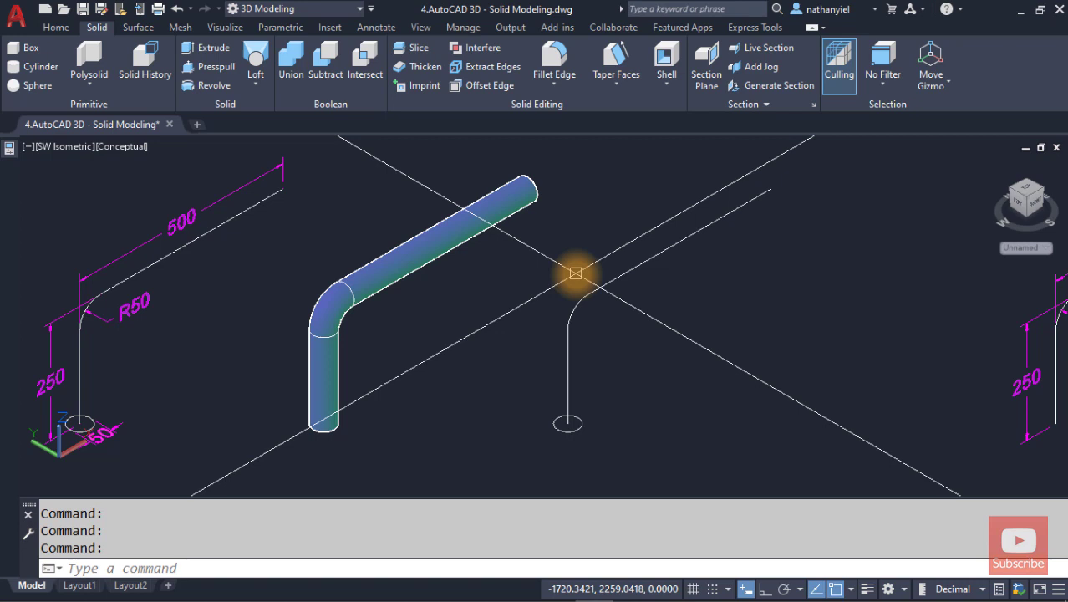
# Step: Extrude the undimensioned circle along the bent path rising from its centre, using the Path option
pyautogui.write('EXT')
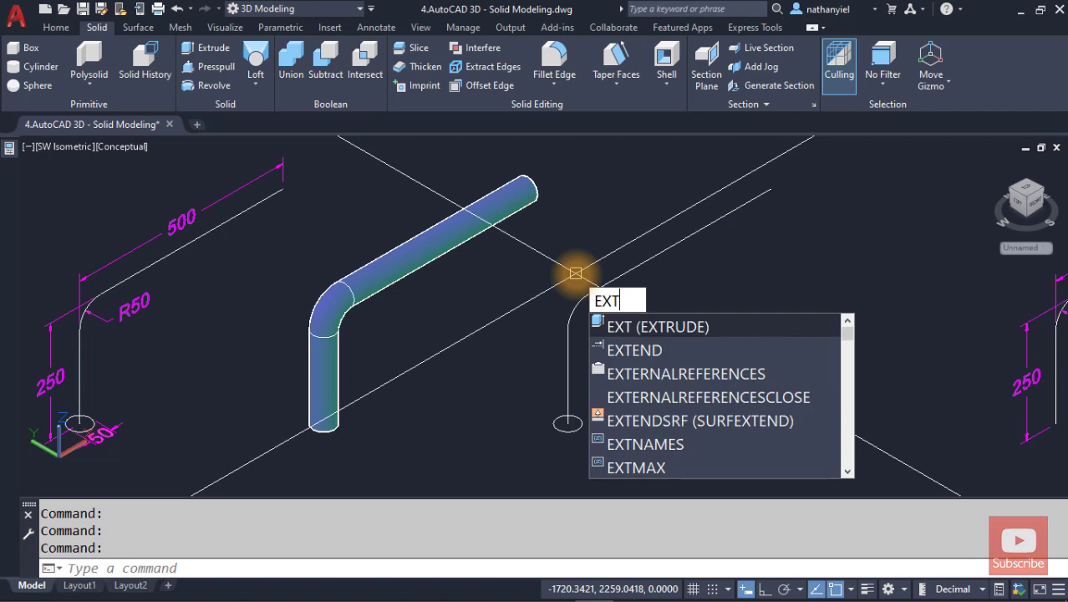
pyautogui.press('Return')
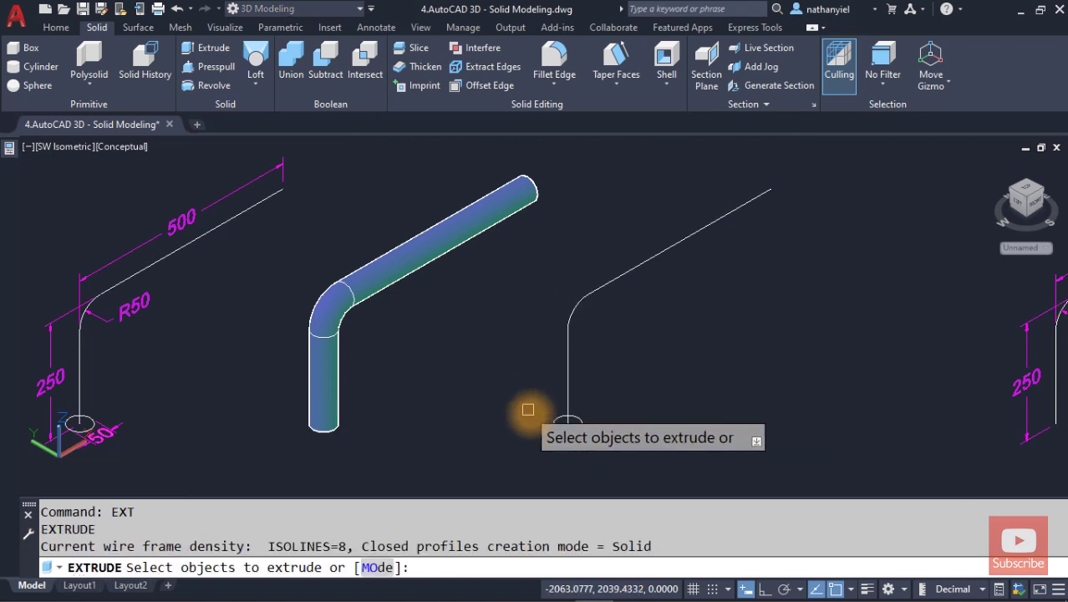
pyautogui.click(552, 427)
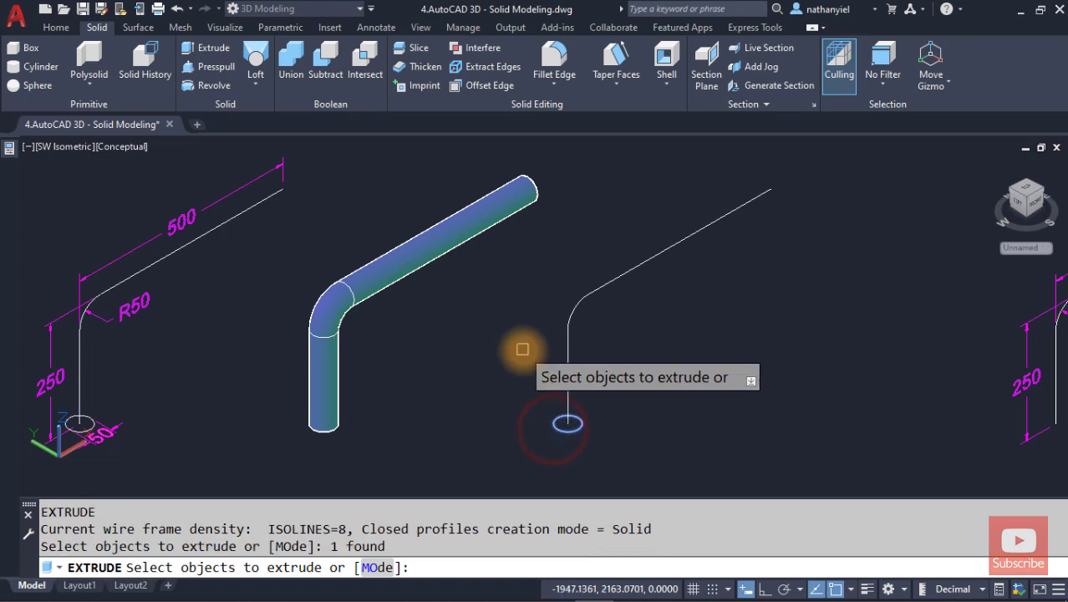
pyautogui.press('Return')
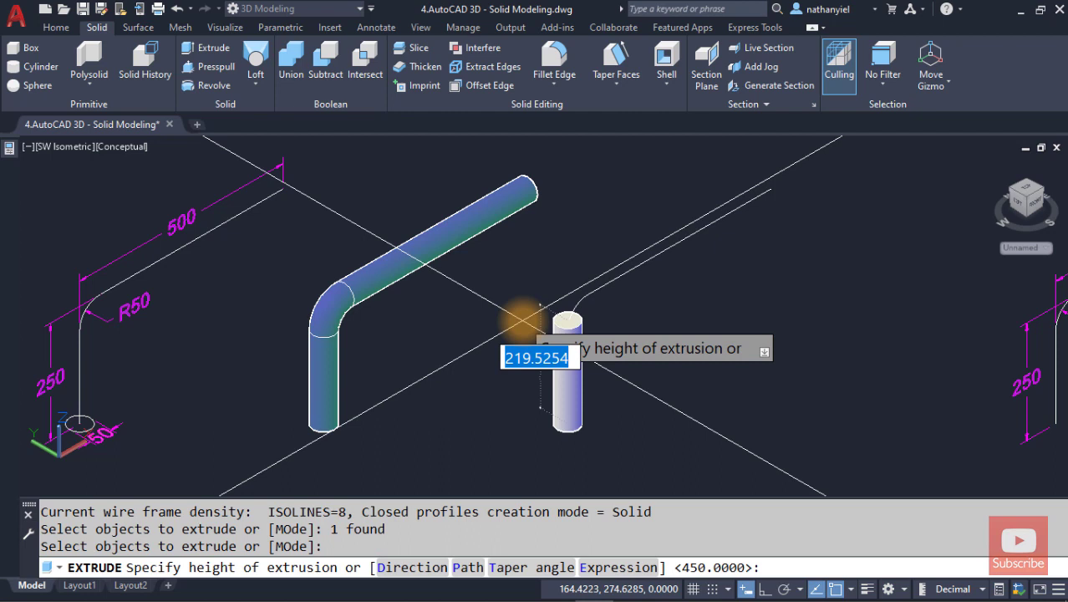
pyautogui.click(469, 568)
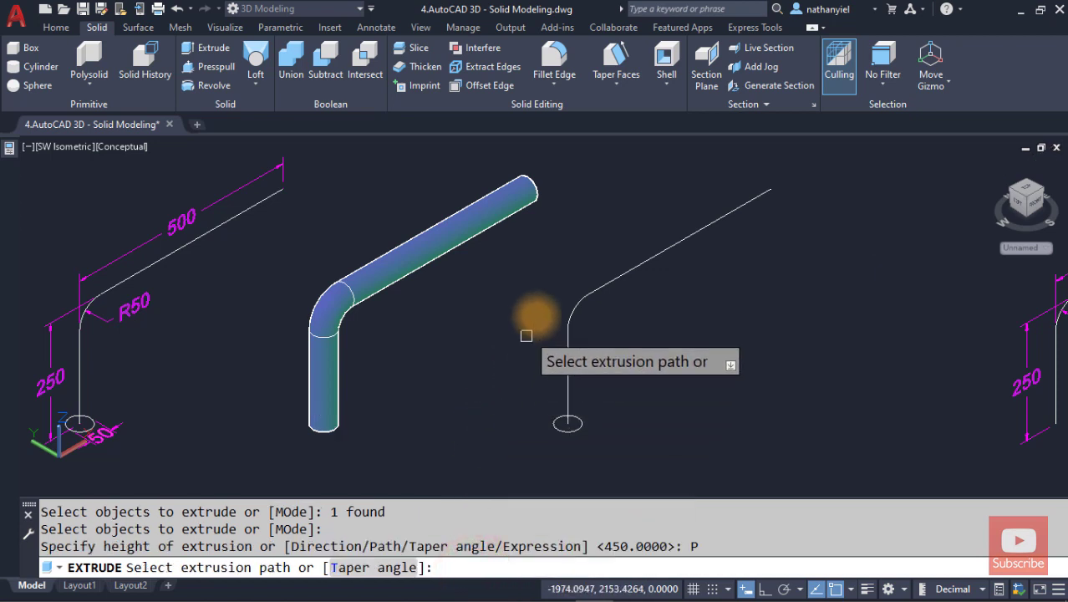
pyautogui.click(615, 281)
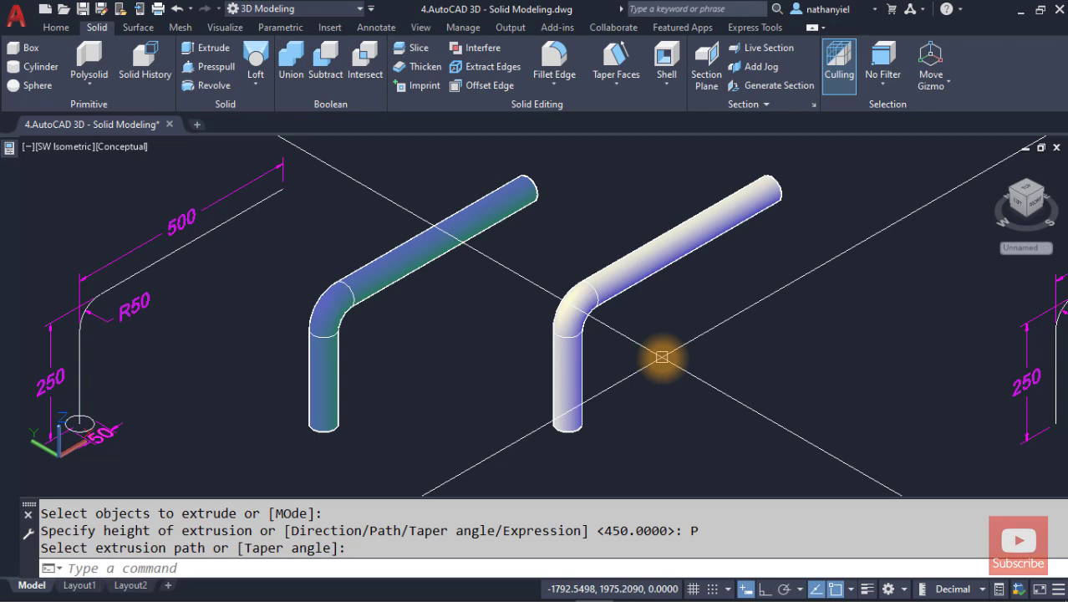
# Step: Go to the rectangular bar example, examine its rectangle, dimensioned bent path and finished solid, and locate the Sweep command
pyautogui.scroll(-5, 662, 357)
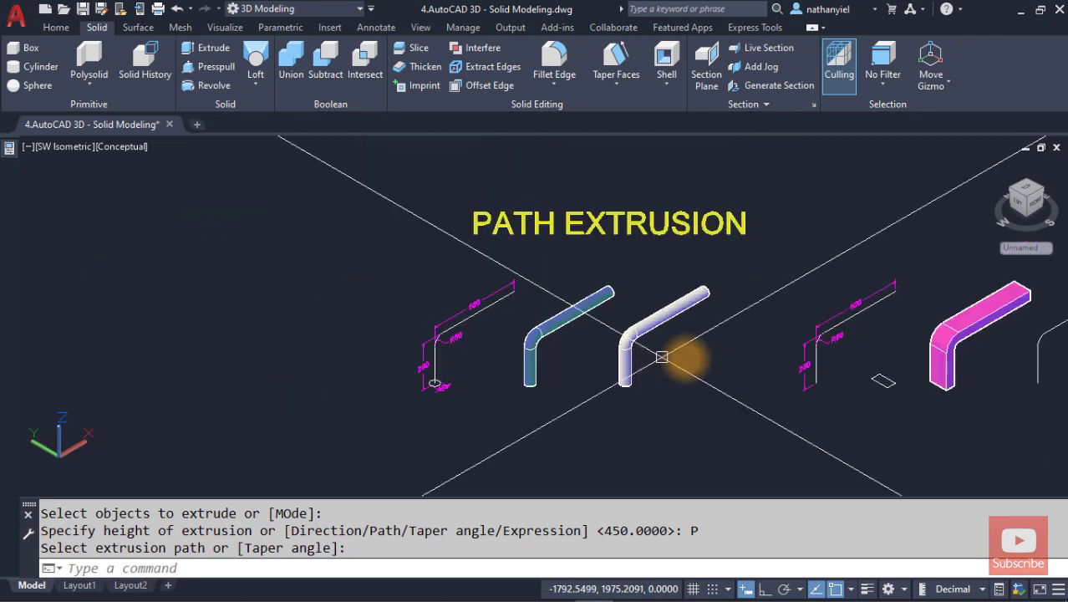
pyautogui.moveTo(750, 358); pyautogui.dragTo(269, 370, button='middle')
pyautogui.moveTo(651, 355); pyautogui.dragTo(571, 367, button='middle')
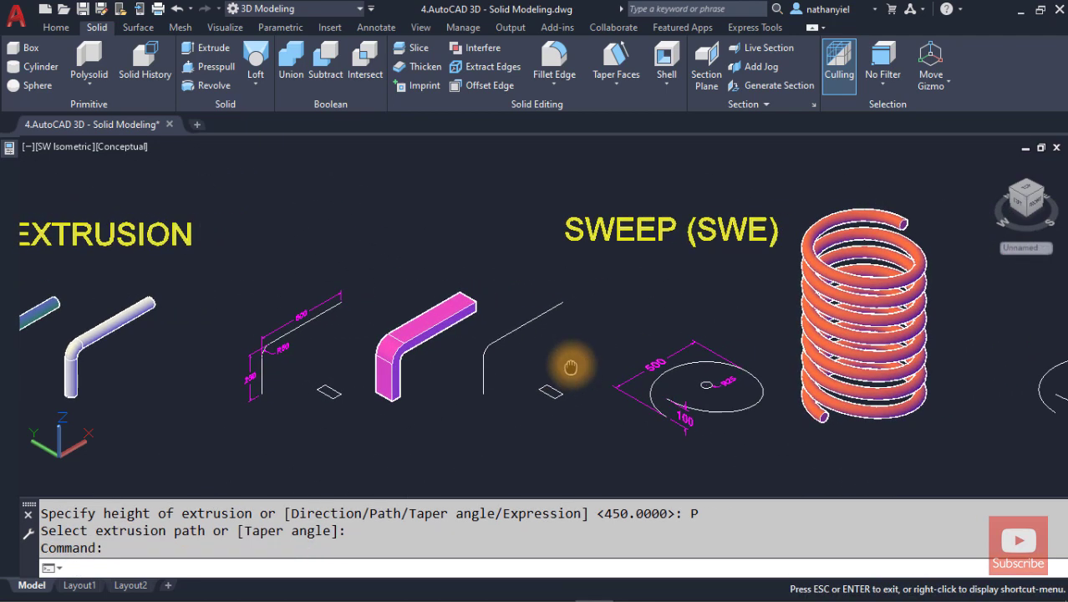
pyautogui.scroll(2, 428, 366)
pyautogui.scroll(2, 429, 368)
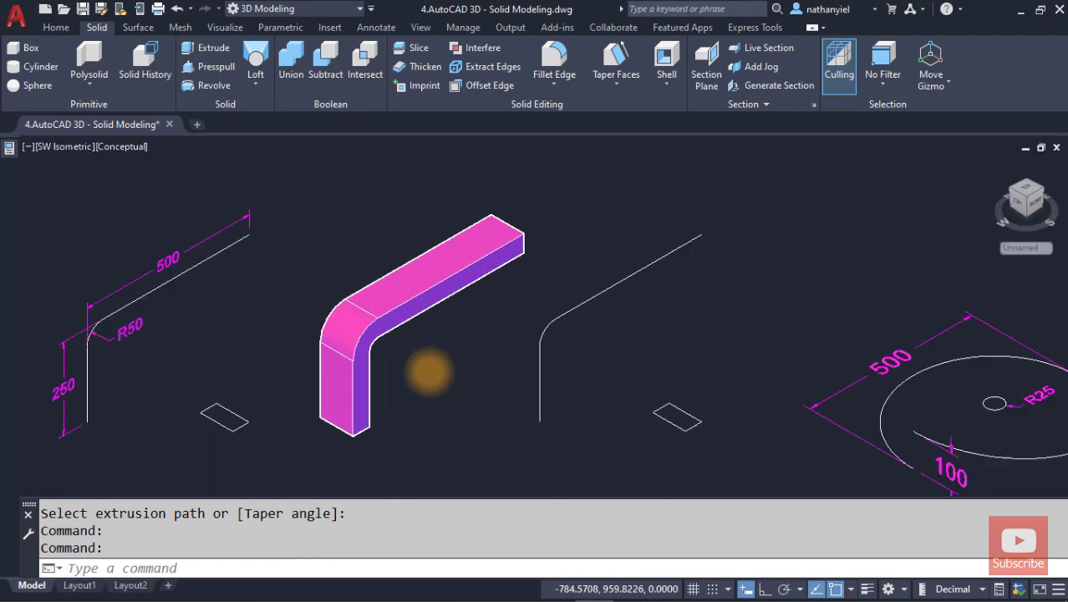
pyautogui.moveTo(429, 370); pyautogui.dragTo(462, 372, button='middle')
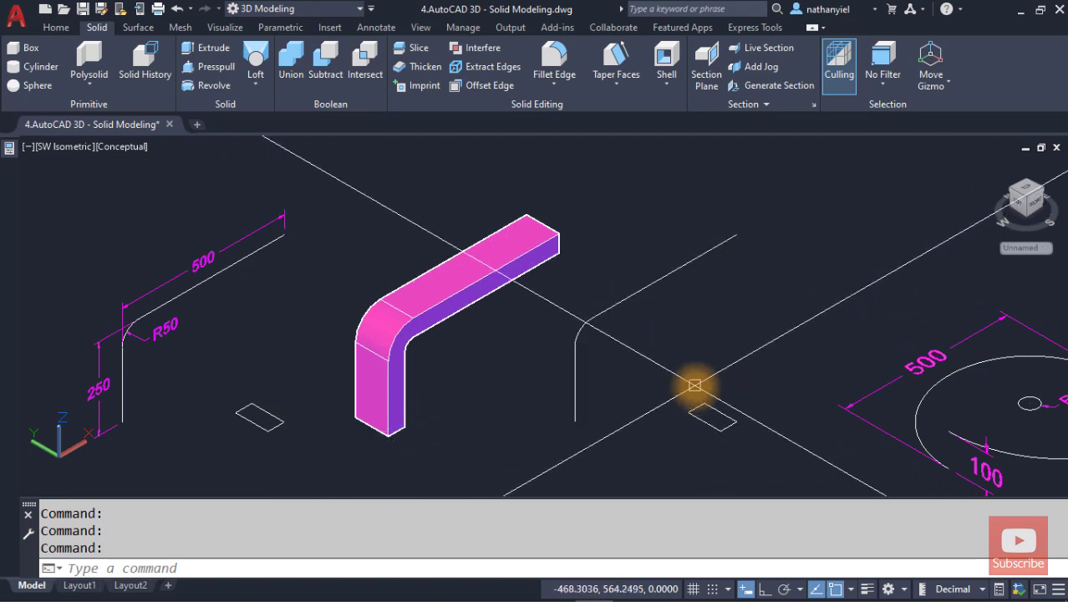
pyautogui.click(55, 28)
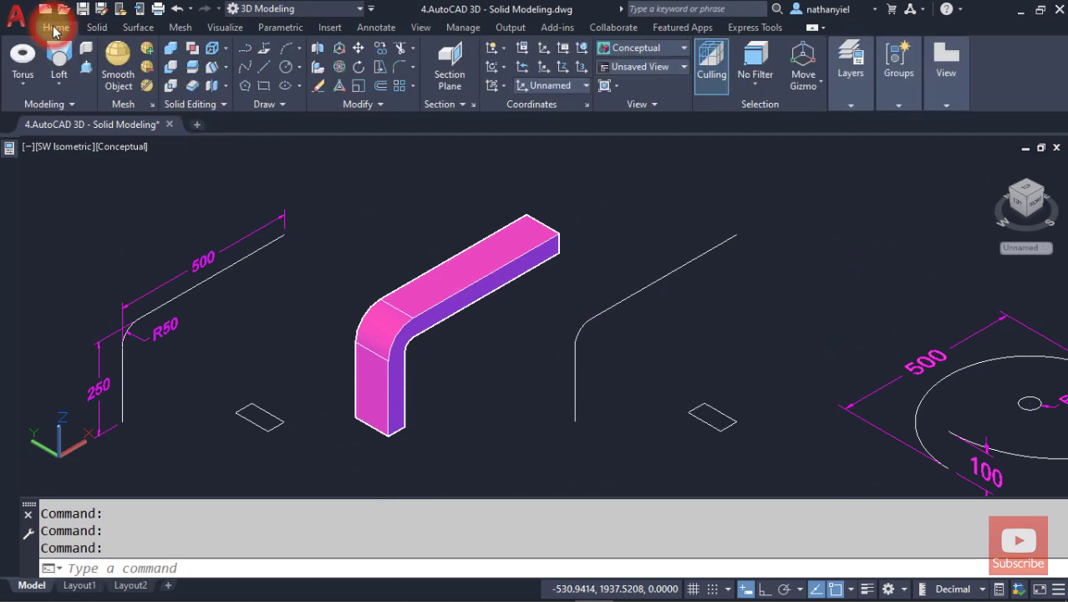
pyautogui.click(58, 84)
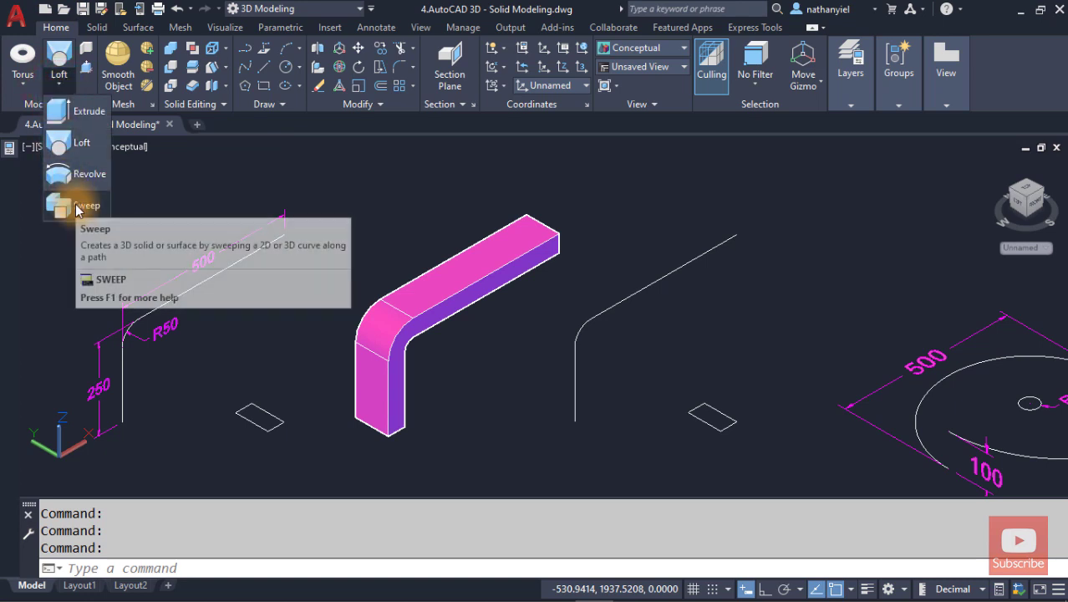
# Step: Sweep the undimensioned rectangle along the adjacent bent path to form a solid rectangular bar
pyautogui.click(94, 30)
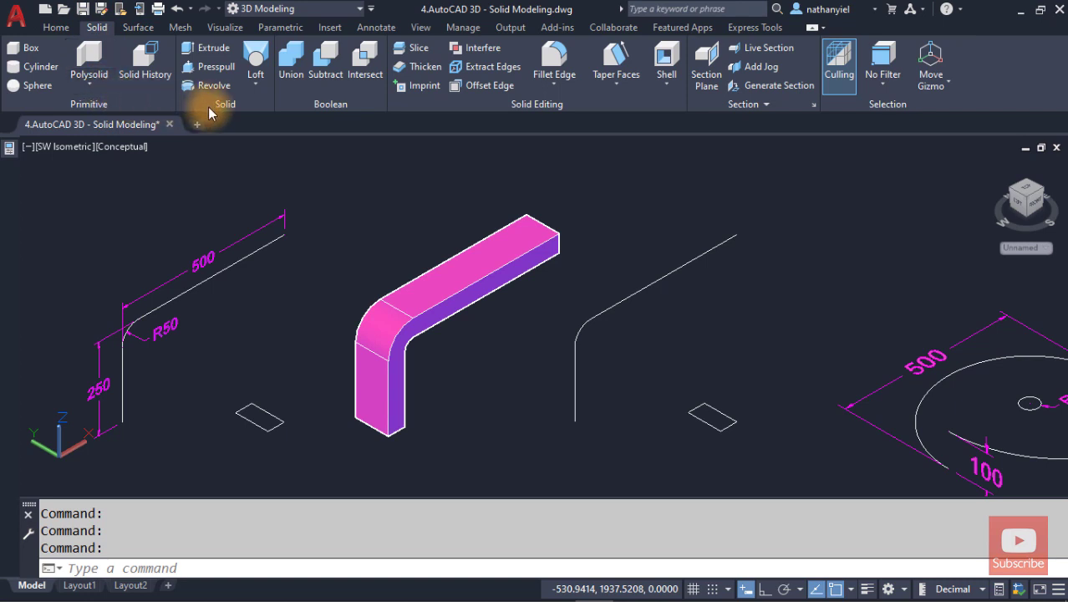
pyautogui.click(255, 83)
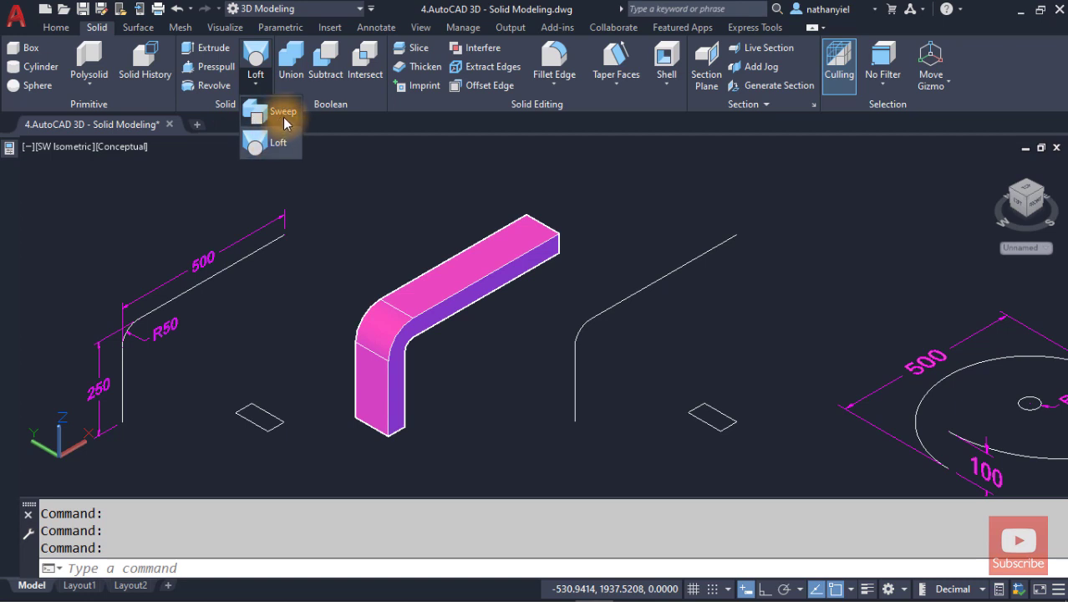
pyautogui.click(284, 118)
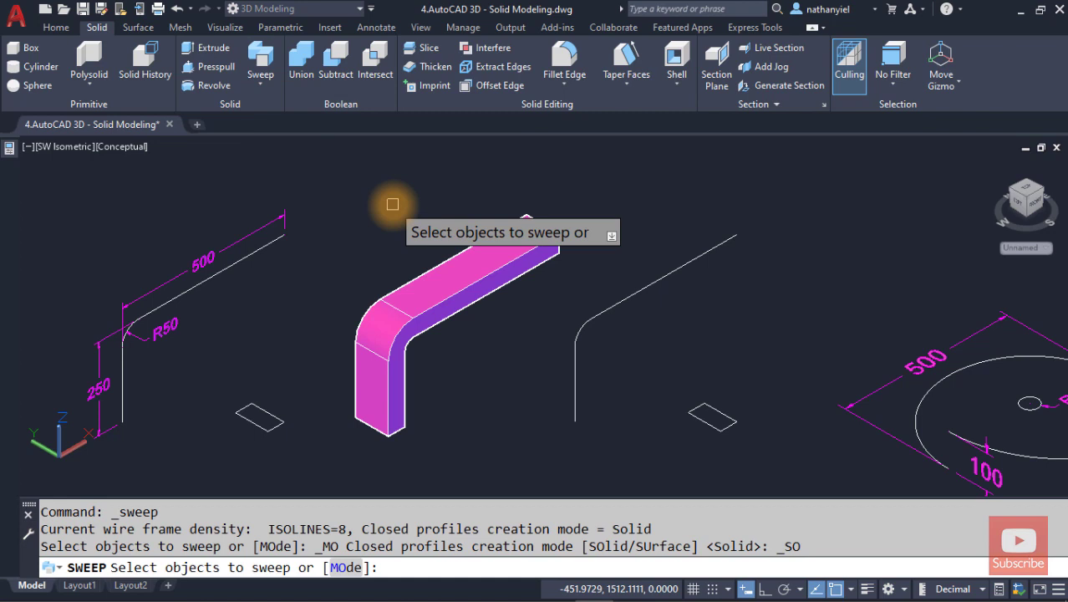
pyautogui.click(719, 410)
pyautogui.press('Return')
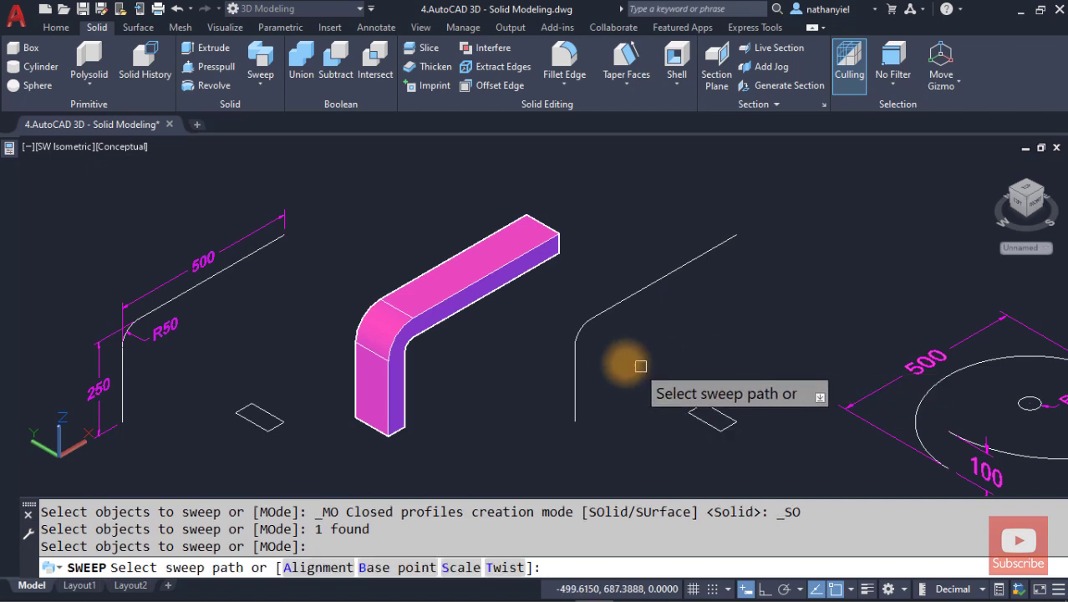
pyautogui.click(594, 313)
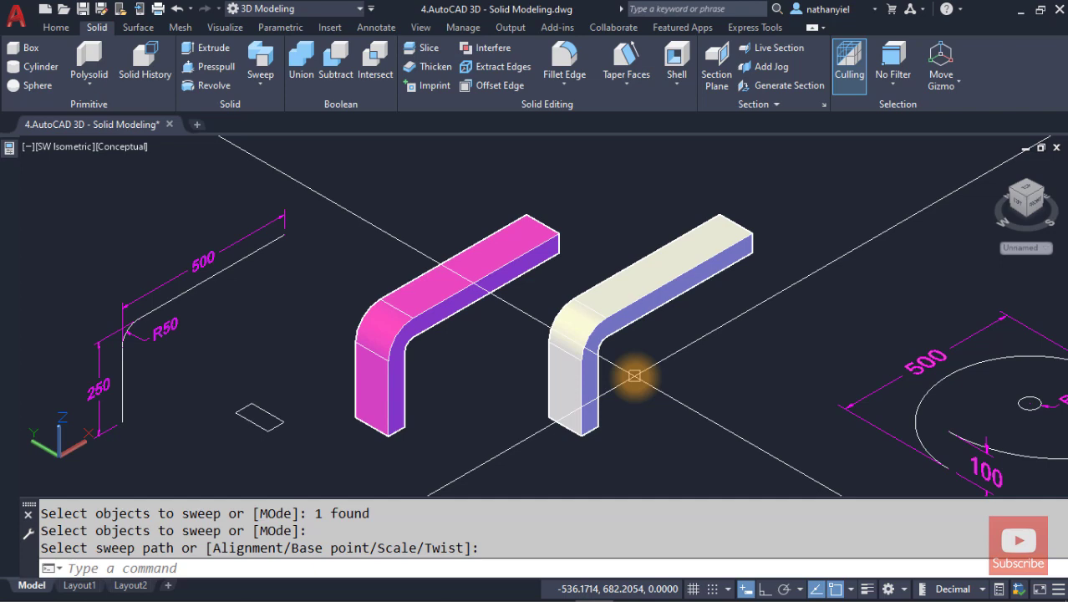
# Step: Go to the Sweep (SWE) exercise and examine the dimensioned coil turn, its small circle profile and the finished spring
pyautogui.scroll(-2, 634, 376)
pyautogui.moveTo(742, 405); pyautogui.dragTo(233, 408, button='middle')
pyautogui.press('Escape')
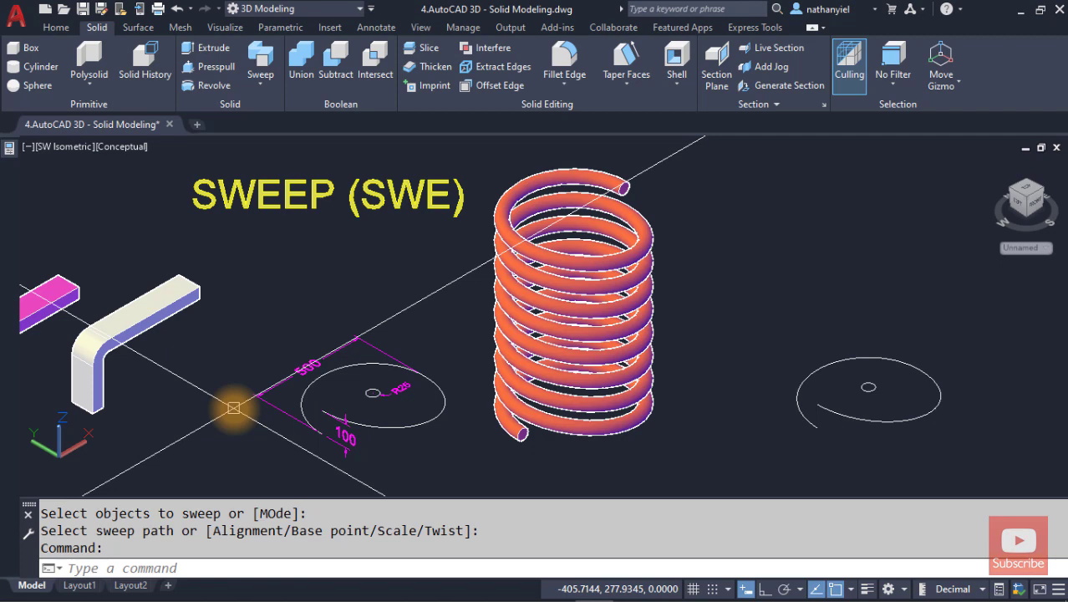
pyautogui.scroll(2, 327, 389)
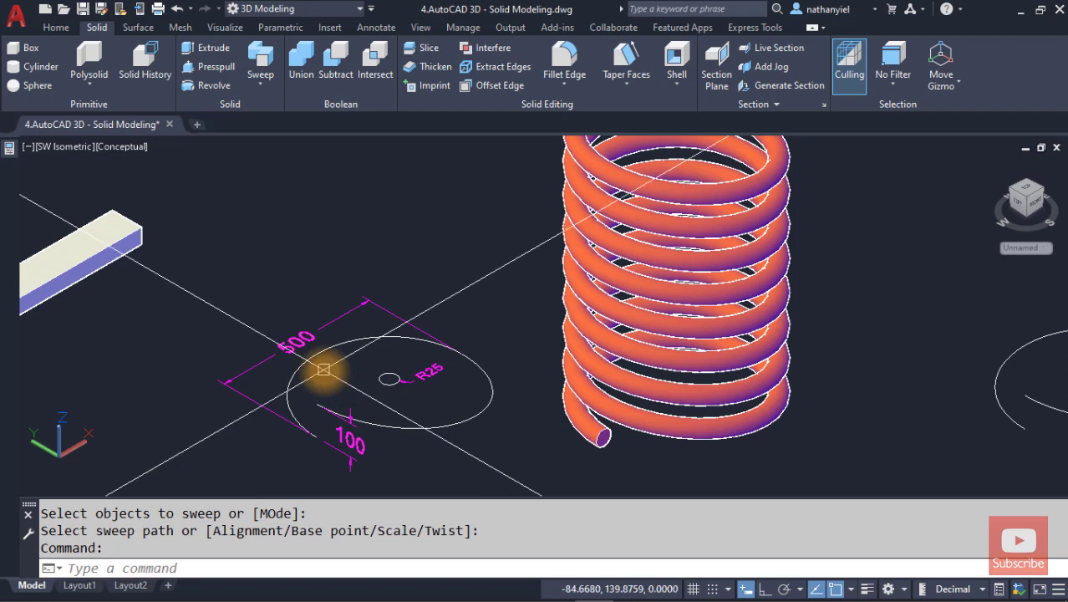
pyautogui.scroll(2, 429, 378)
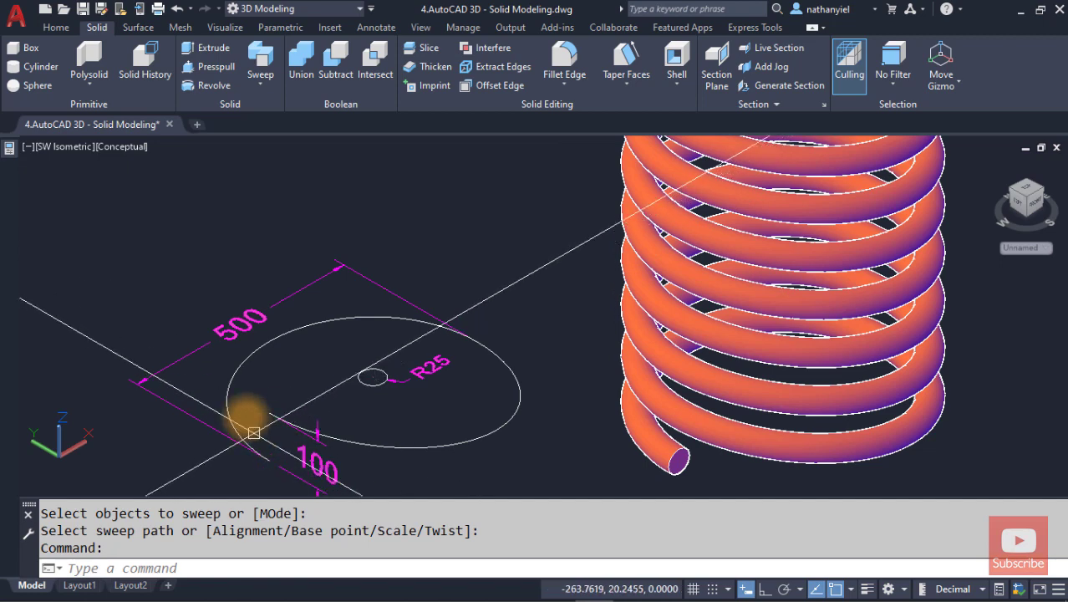
pyautogui.keyDown('shift'); pyautogui.moveTo(253, 433); pyautogui.dragTo(357, 401, button='middle'); pyautogui.keyUp('shift')
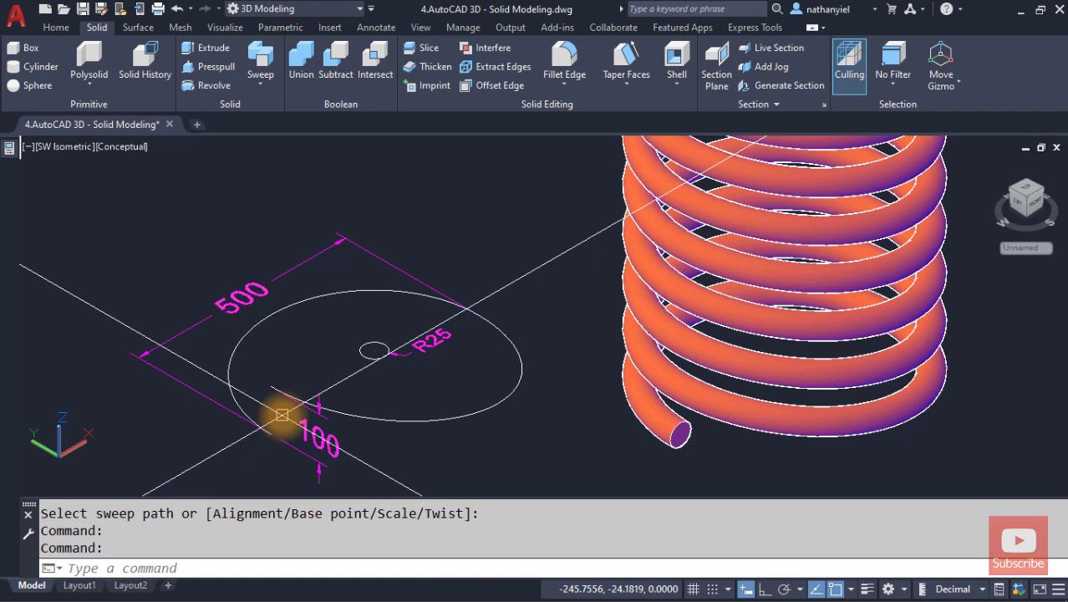
pyautogui.scroll(-3, 341, 390)
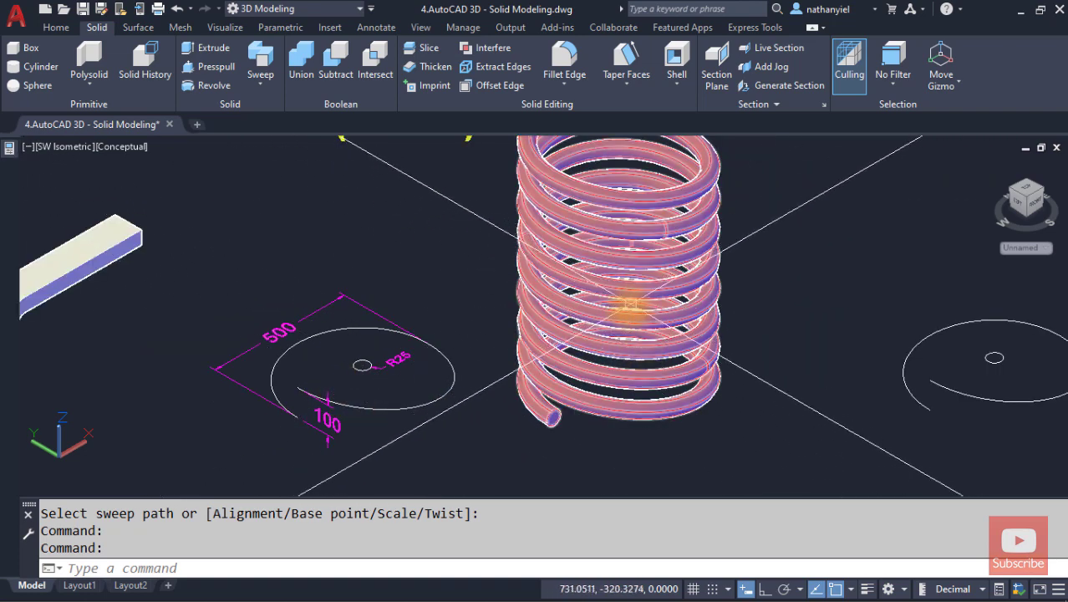
pyautogui.moveTo(629, 306)
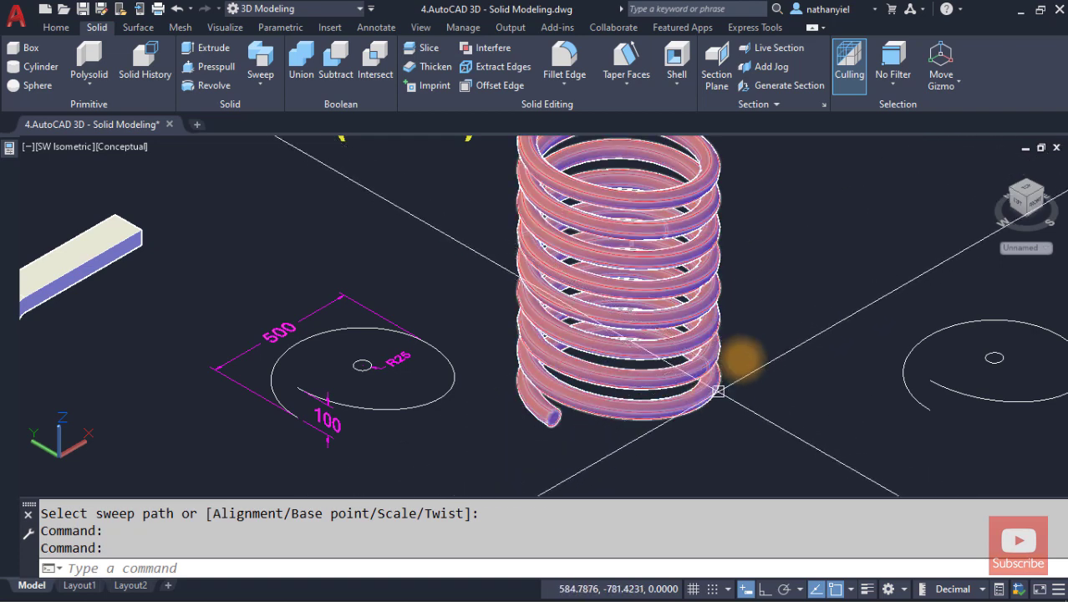
pyautogui.write('p')
pyautogui.press('Return')
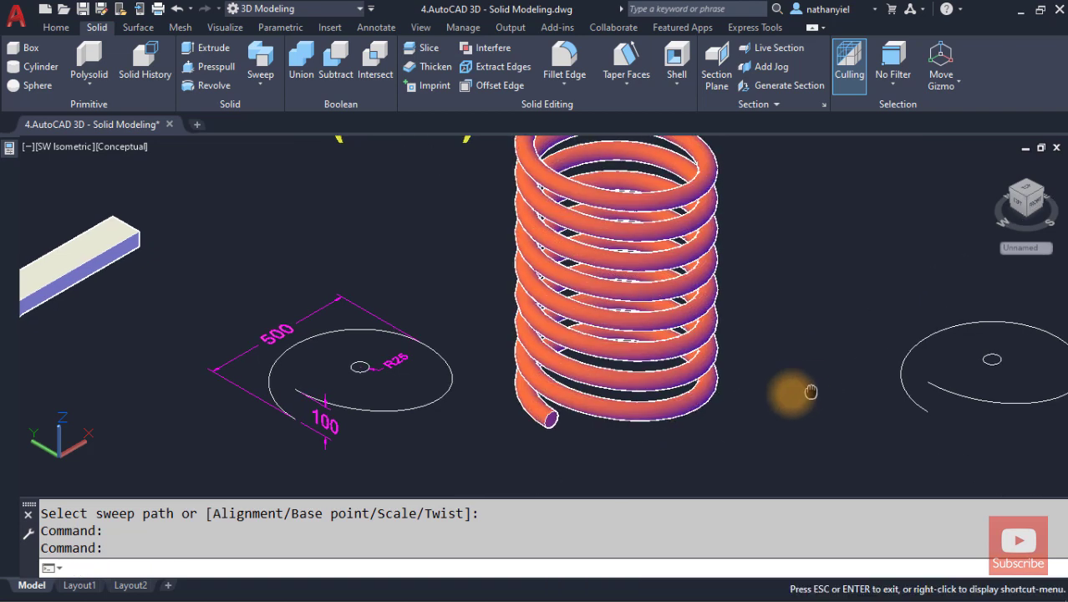
pyautogui.moveTo(792, 390); pyautogui.dragTo(577, 387)
pyautogui.press('Escape')
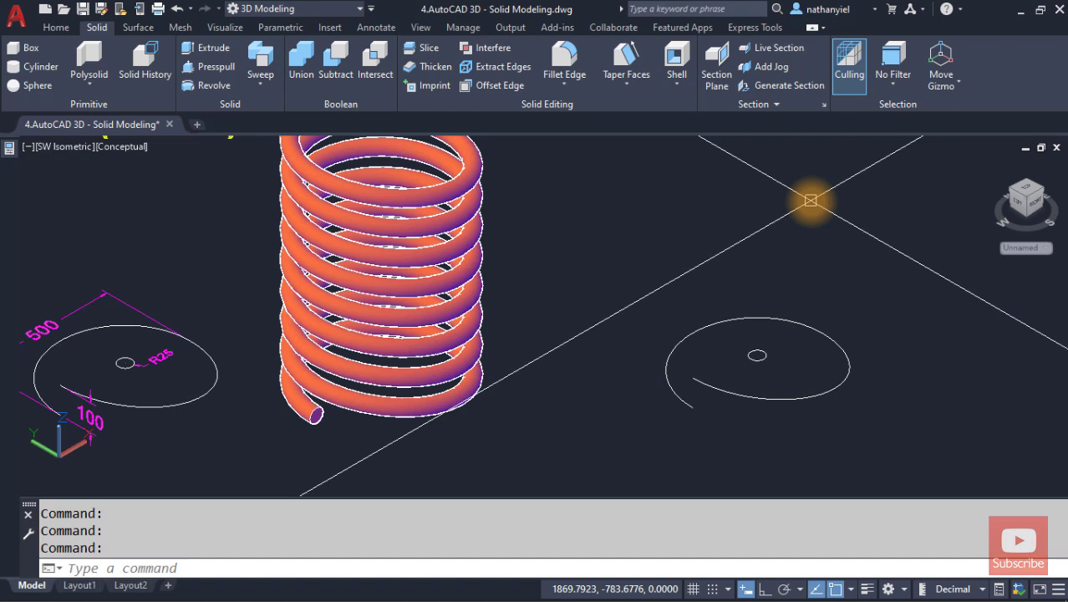
# Step: Copy both halves of the undimensioned coil turn straight up as an 8-item array, from the turn's lower endpoint to its upper endpoint
pyautogui.write('CO')
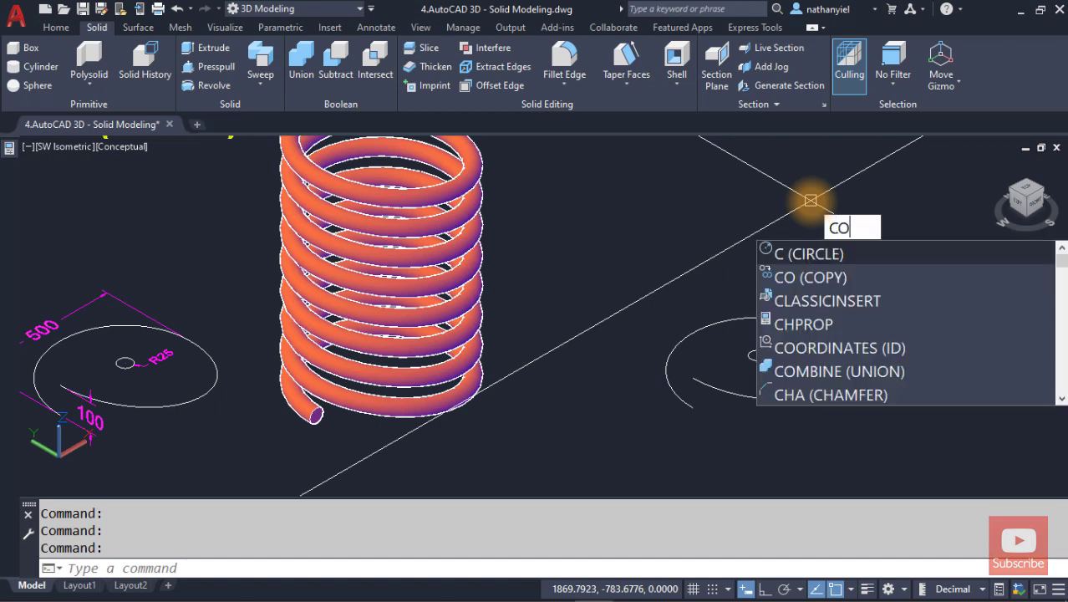
pyautogui.press('Return')
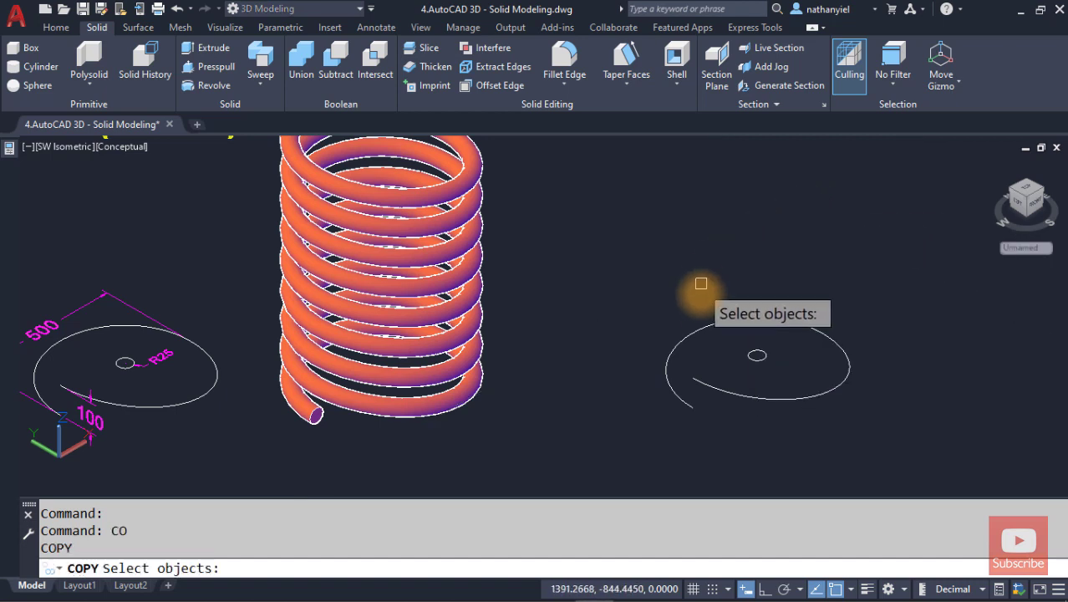
pyautogui.click(699, 329)
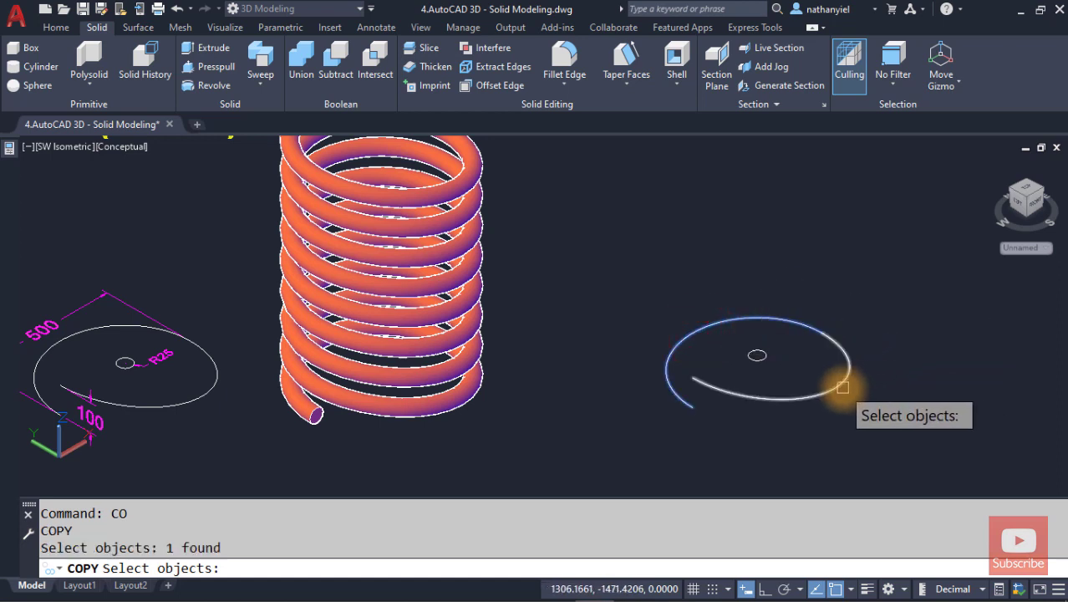
pyautogui.click(843, 386)
pyautogui.press('Return')
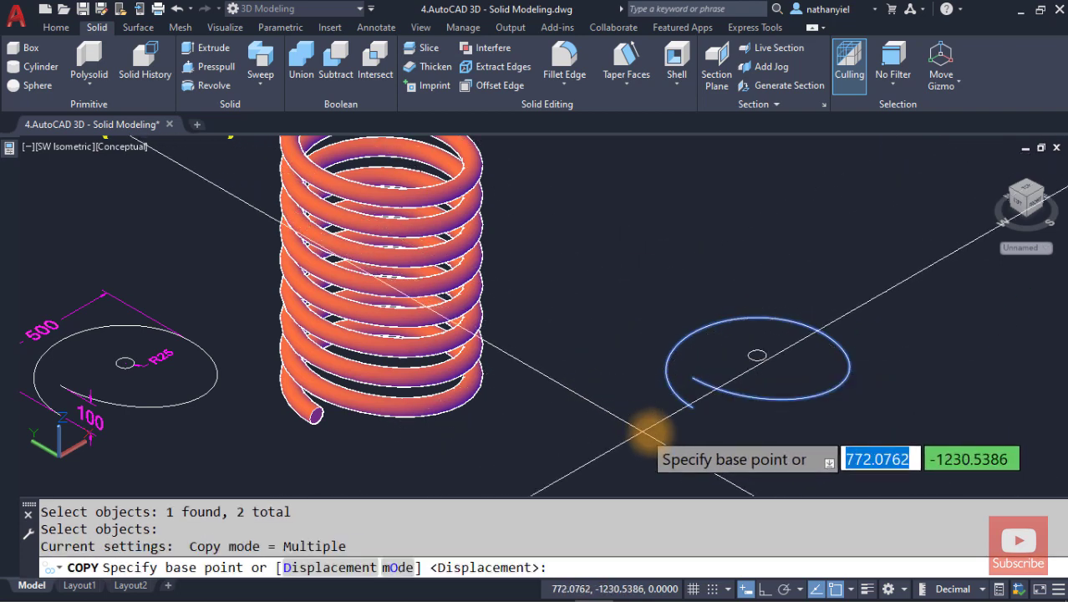
pyautogui.click(692, 406)
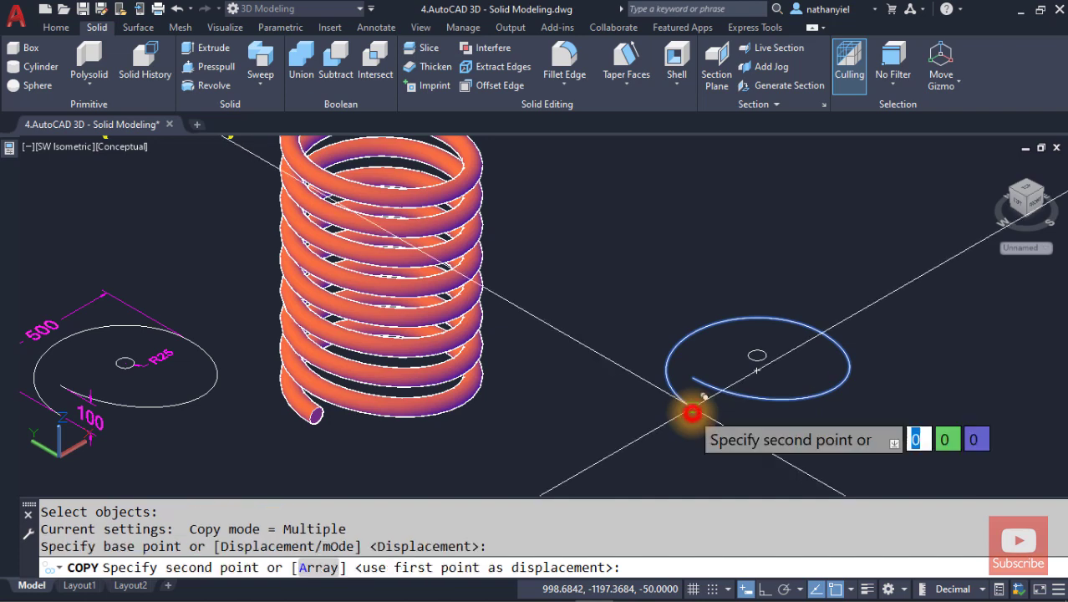
pyautogui.click(318, 569)
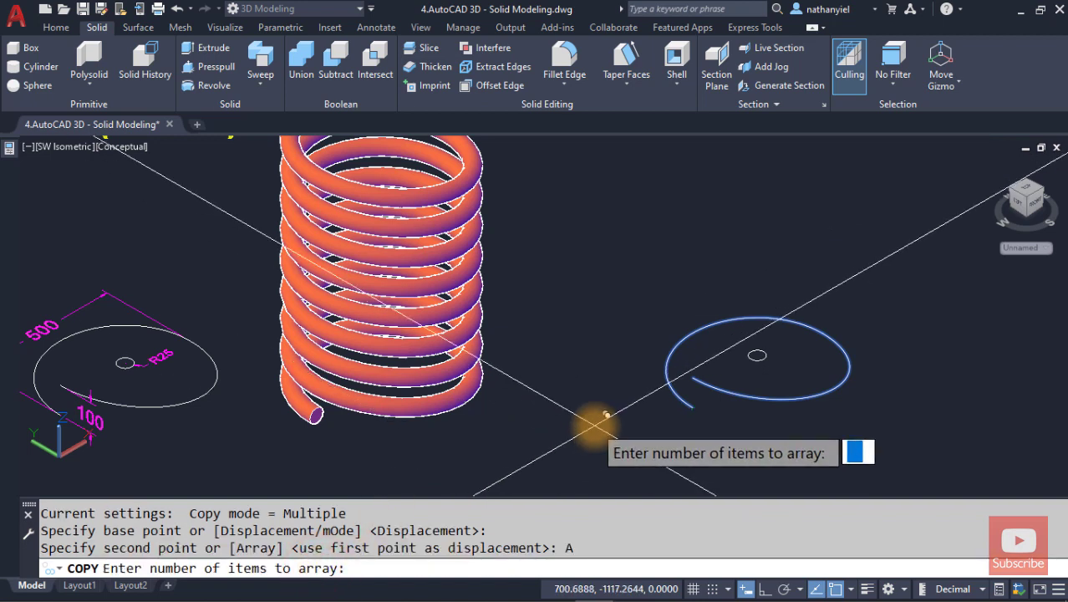
pyautogui.write('8')
pyautogui.press('Return')
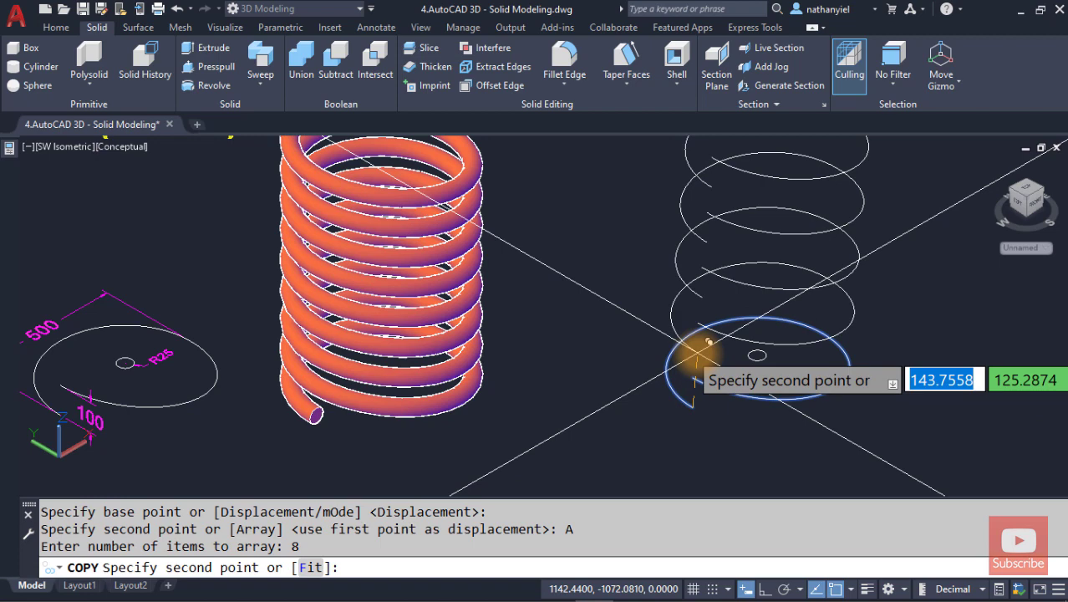
pyautogui.press('F8')
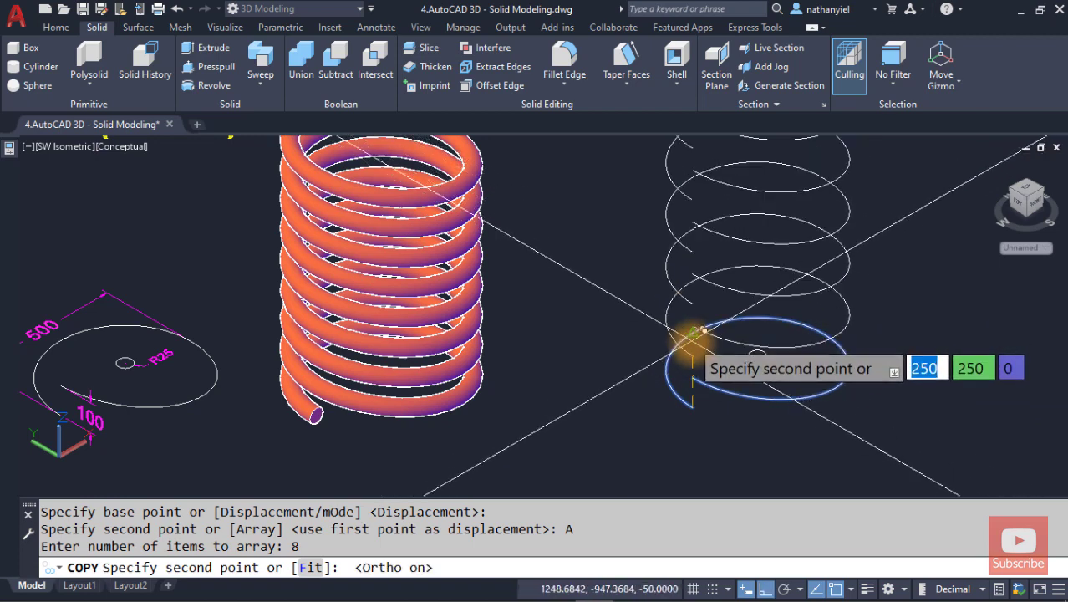
pyautogui.scroll(2, 694, 361)
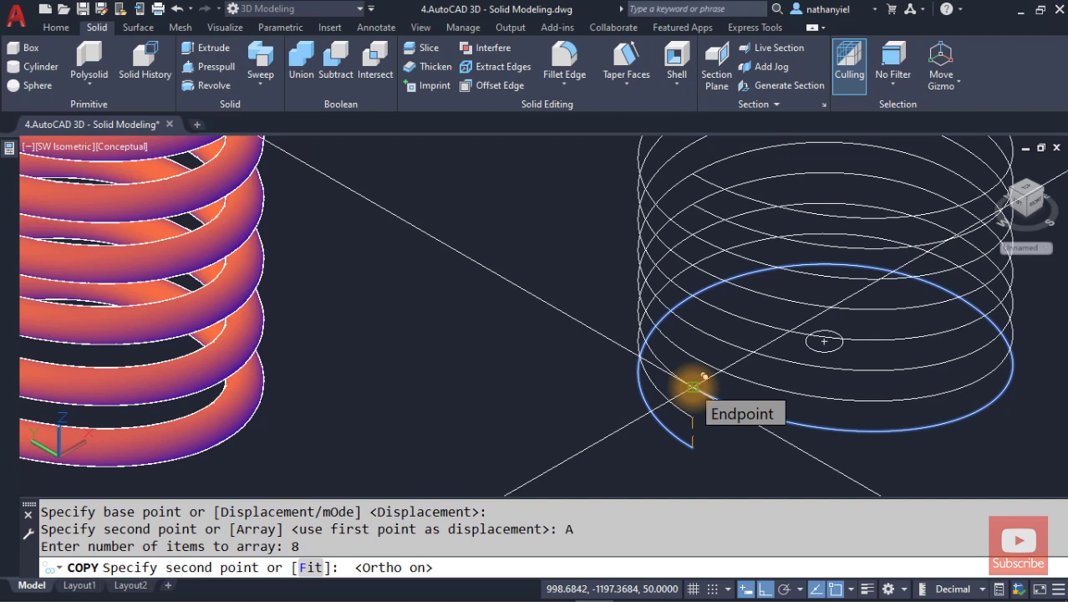
pyautogui.click(693, 387)
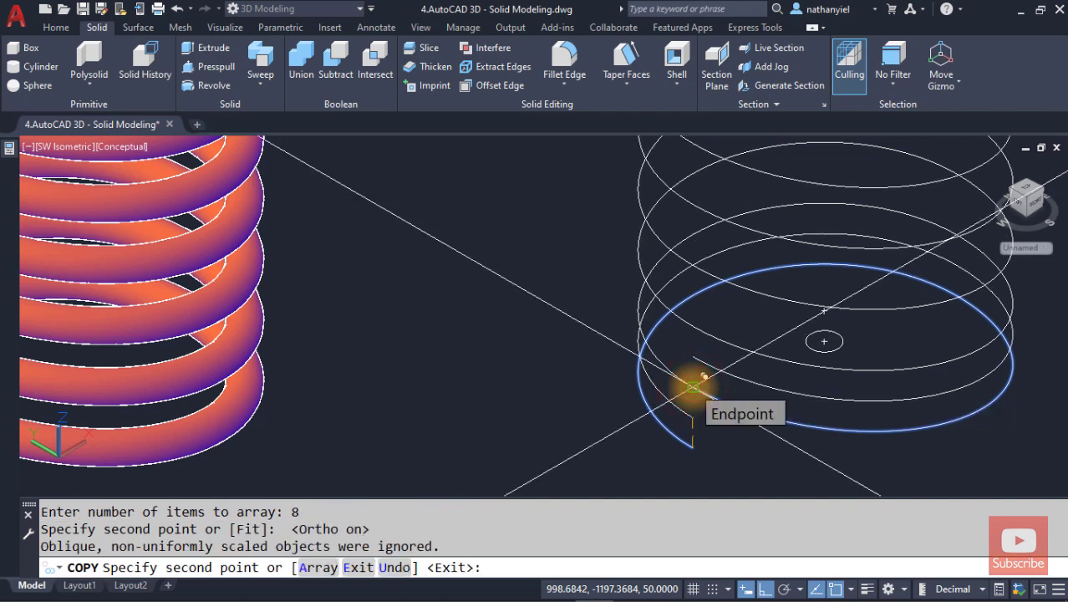
# Step: Copy the coil's lowest half-turn arc from its lower endpoint to the open endpoint at the top of the stacked turns
pyautogui.press('Escape')
pyautogui.scroll(-5, 693, 383)
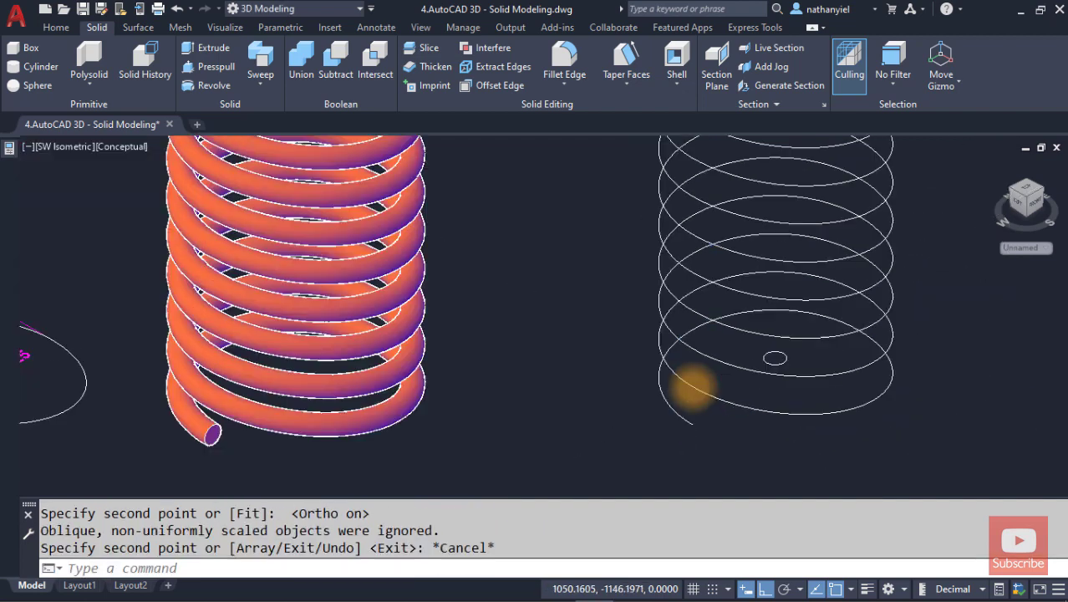
pyautogui.scroll(2, 723, 365)
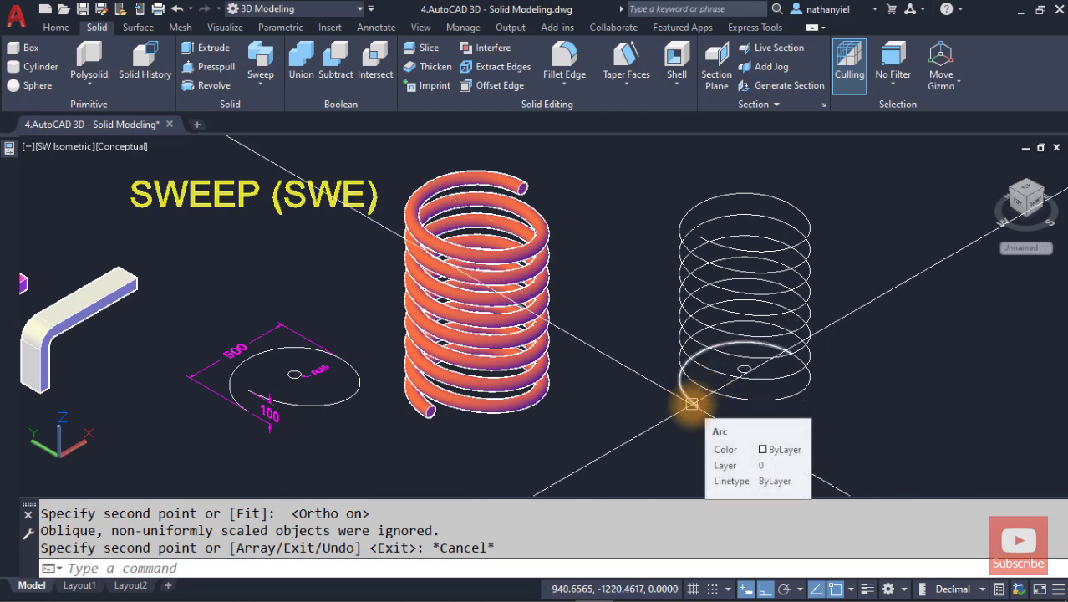
pyautogui.click(692, 405)
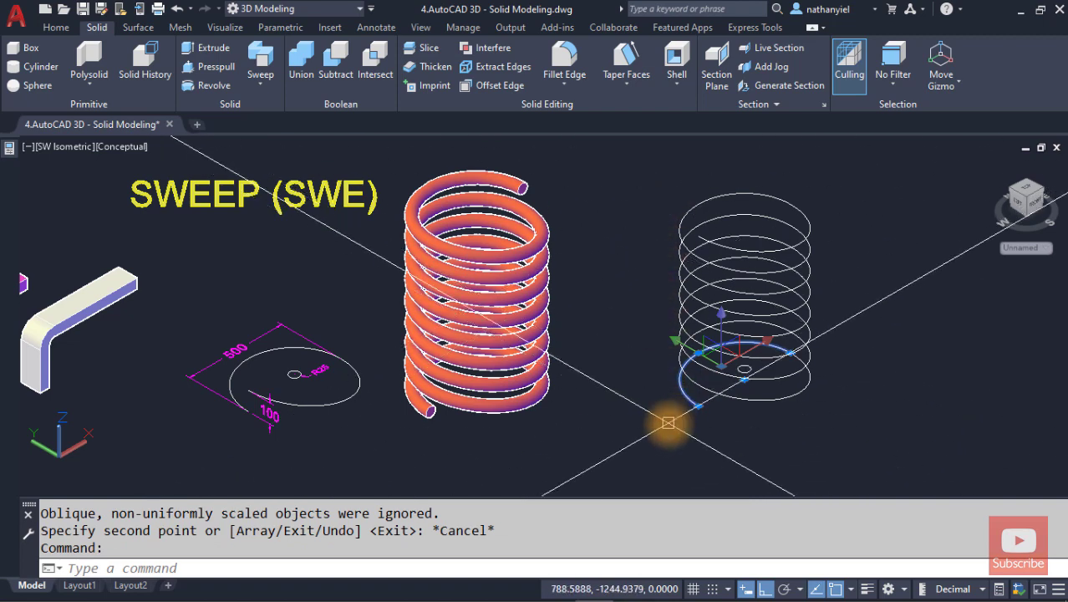
pyautogui.write('CO')
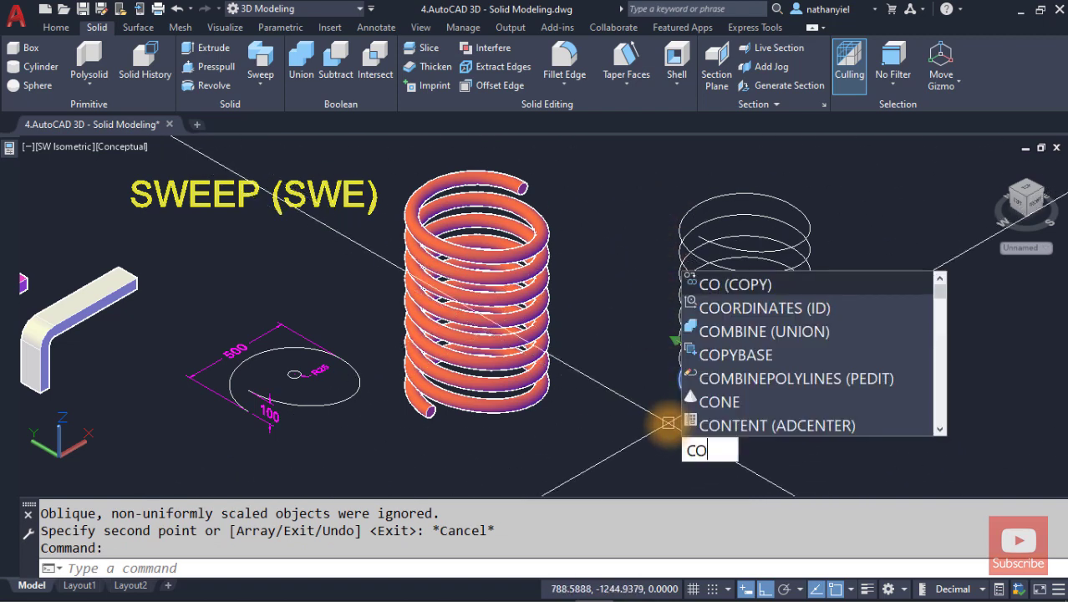
pyautogui.press('Return')
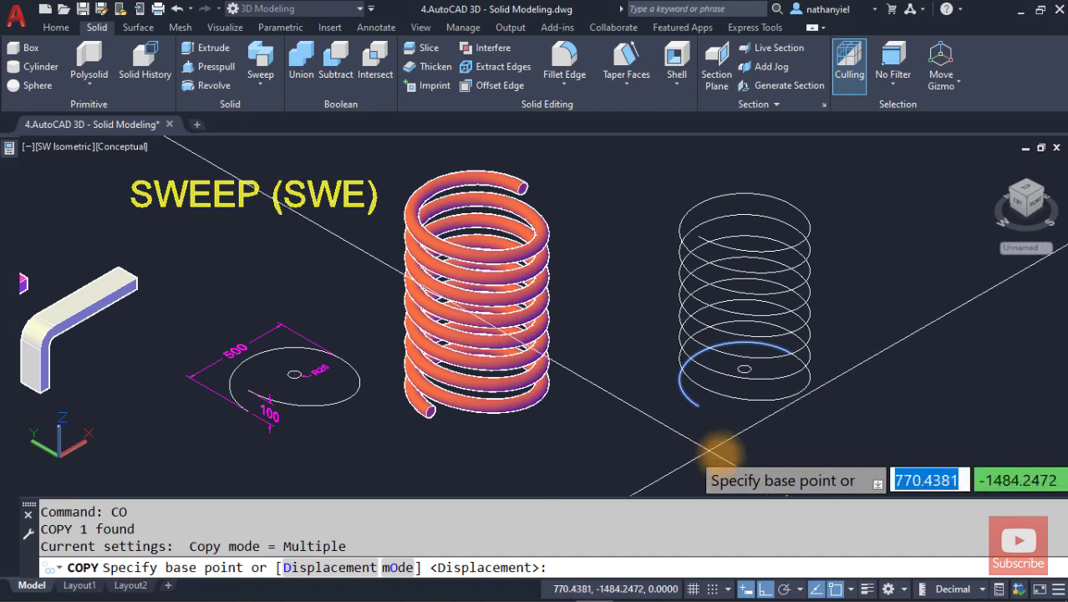
pyautogui.click(698, 406)
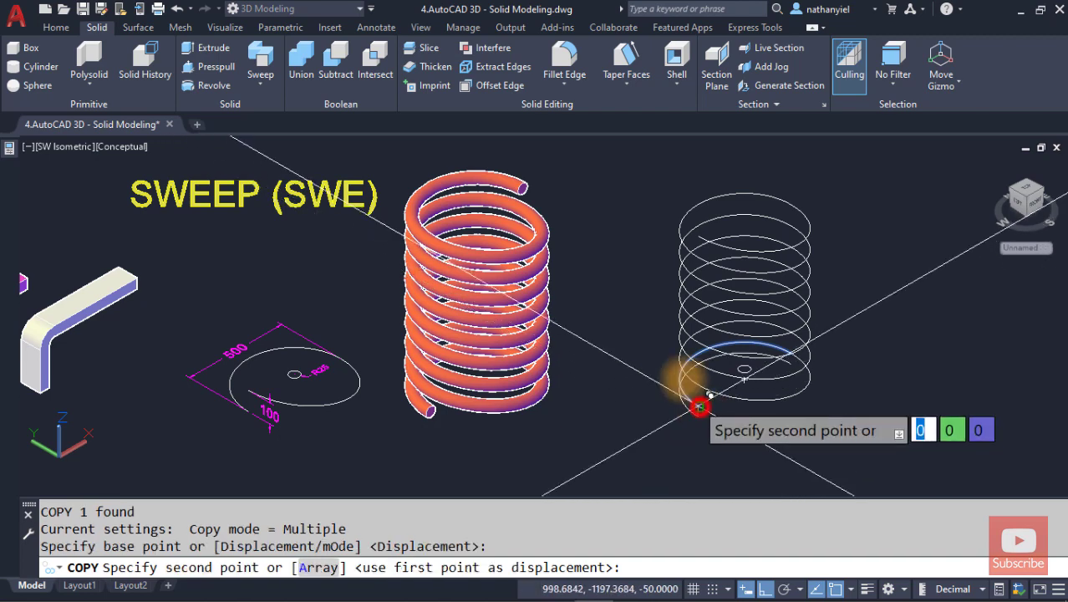
pyautogui.scroll(5, 682, 219)
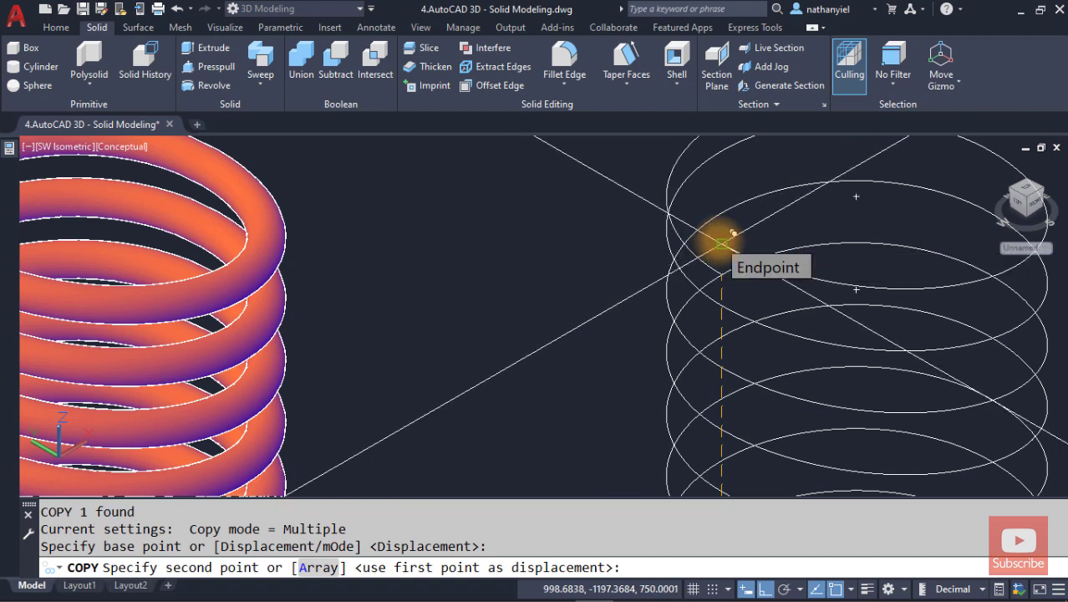
pyautogui.click(723, 243)
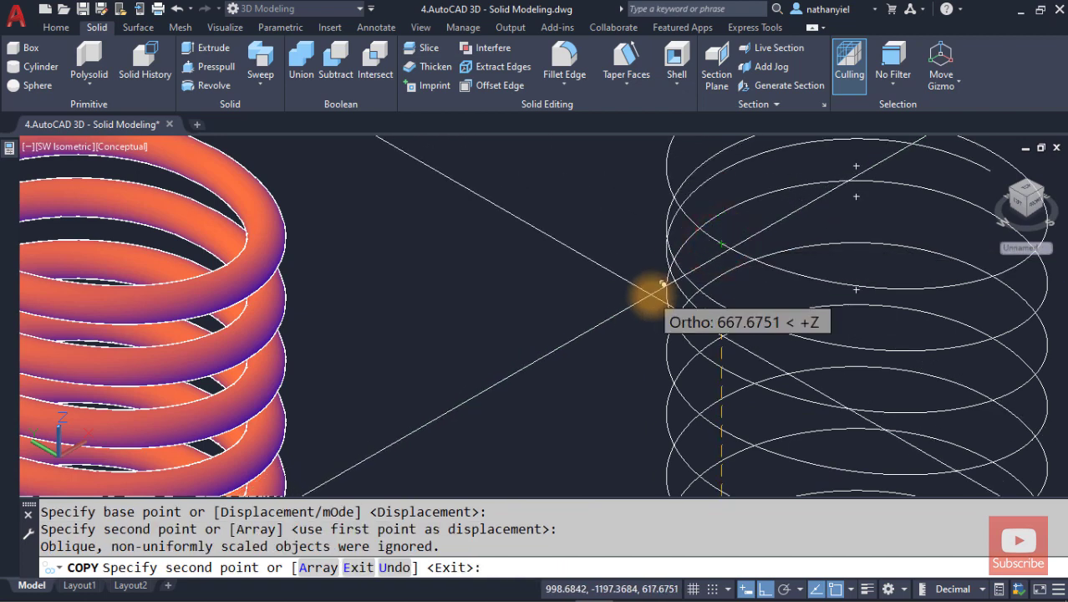
pyautogui.press('Escape')
# Step: Join all the stacked arcs of the undimensioned coil into one spline and check that it selects as a single path
pyautogui.scroll(-4, 651, 294)
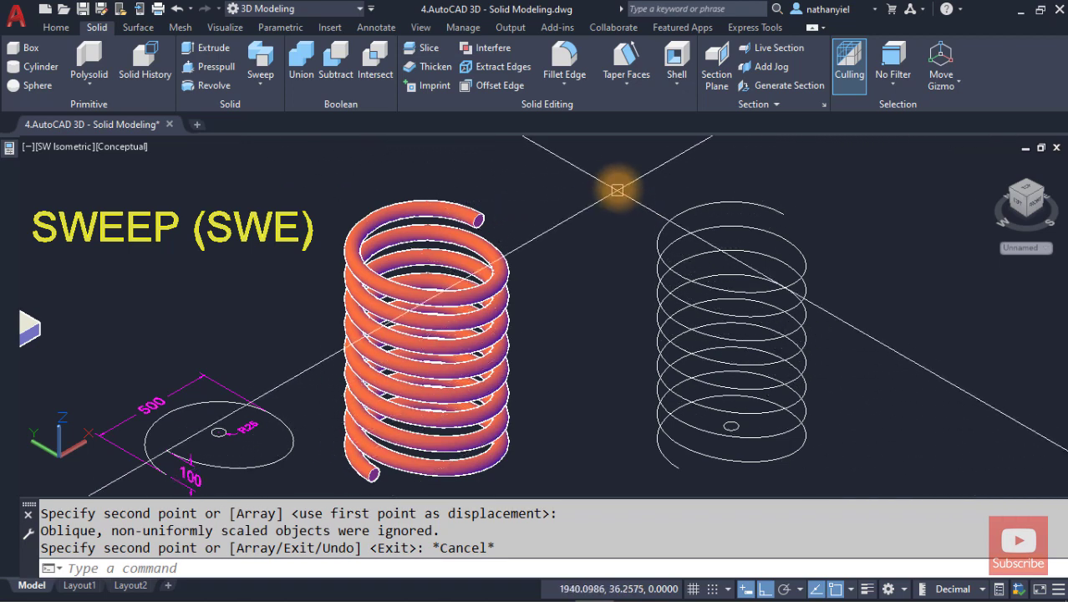
pyautogui.click(616, 168)
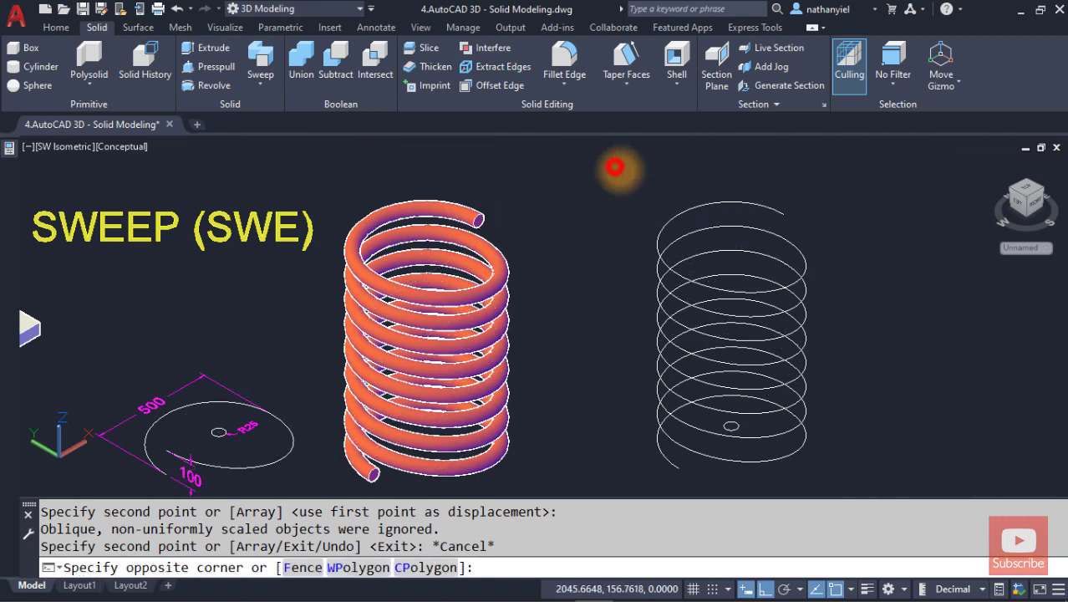
pyautogui.click(853, 471)
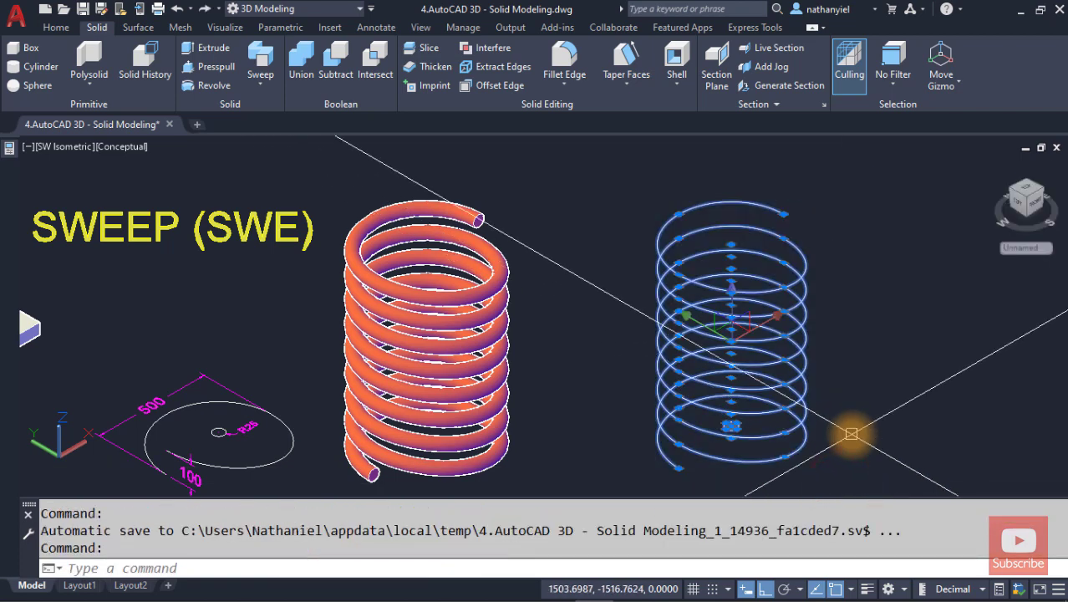
pyautogui.write('J')
pyautogui.press('Return')
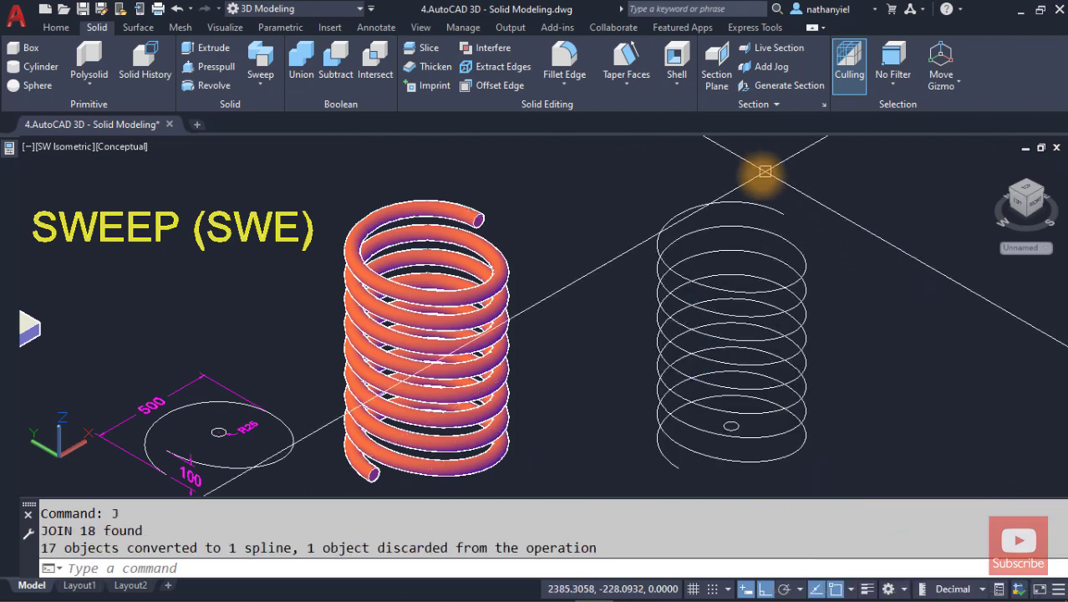
pyautogui.click(734, 199)
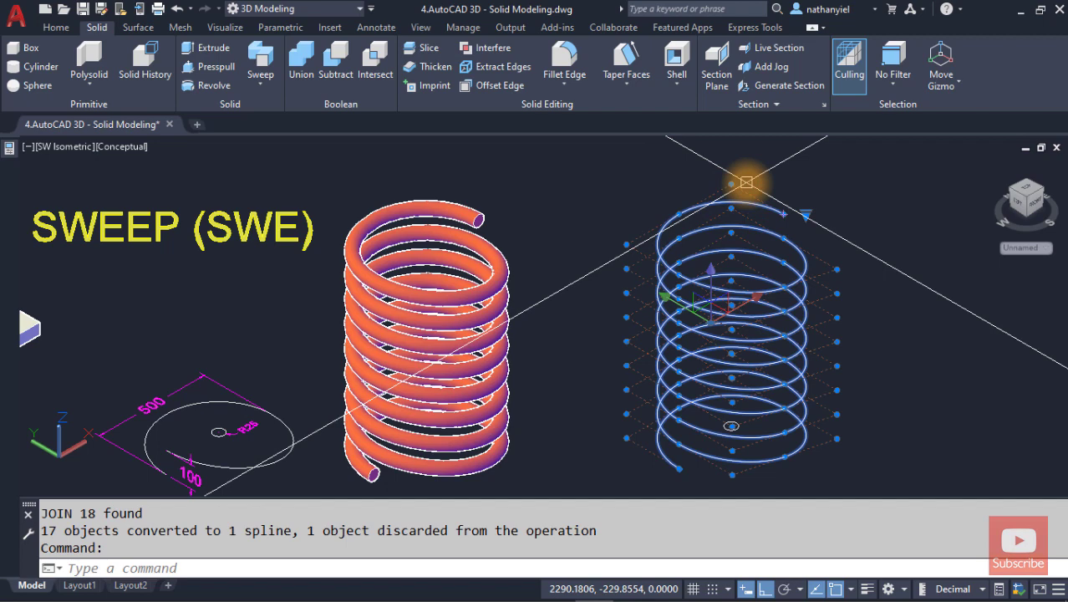
pyautogui.press('Escape')
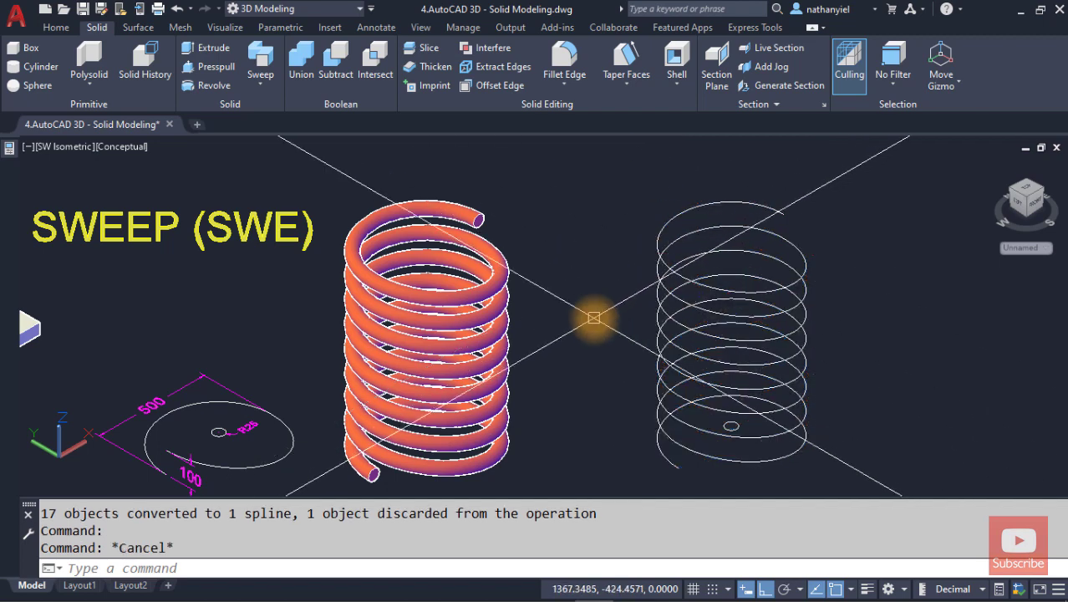
# Step: Sweep the small circle inside the undimensioned coil along the joined spline path to form a solid spring
pyautogui.write('SWEEP')
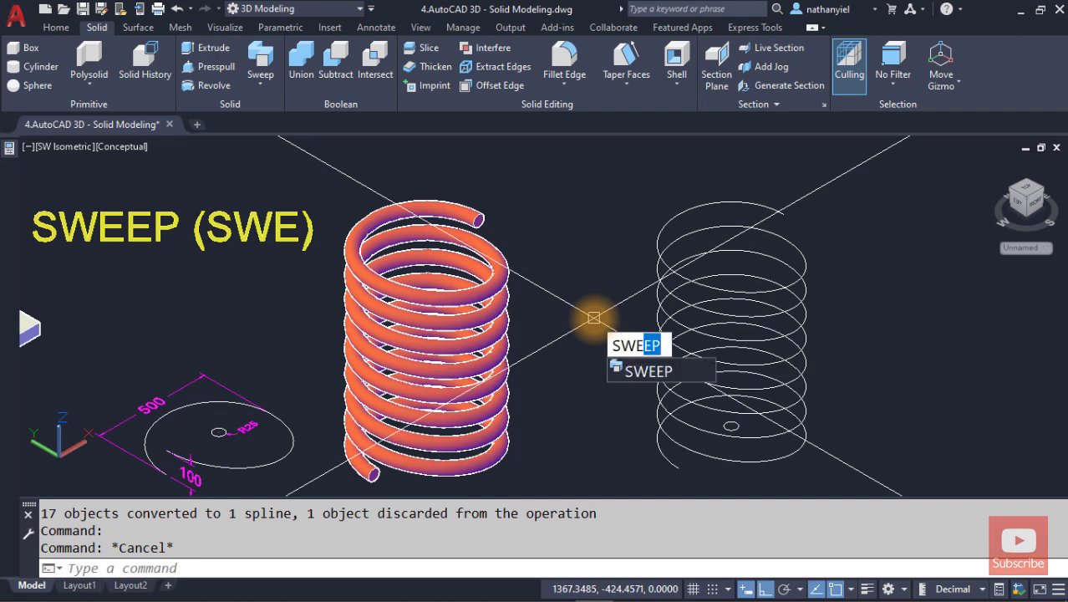
pyautogui.press('Return')
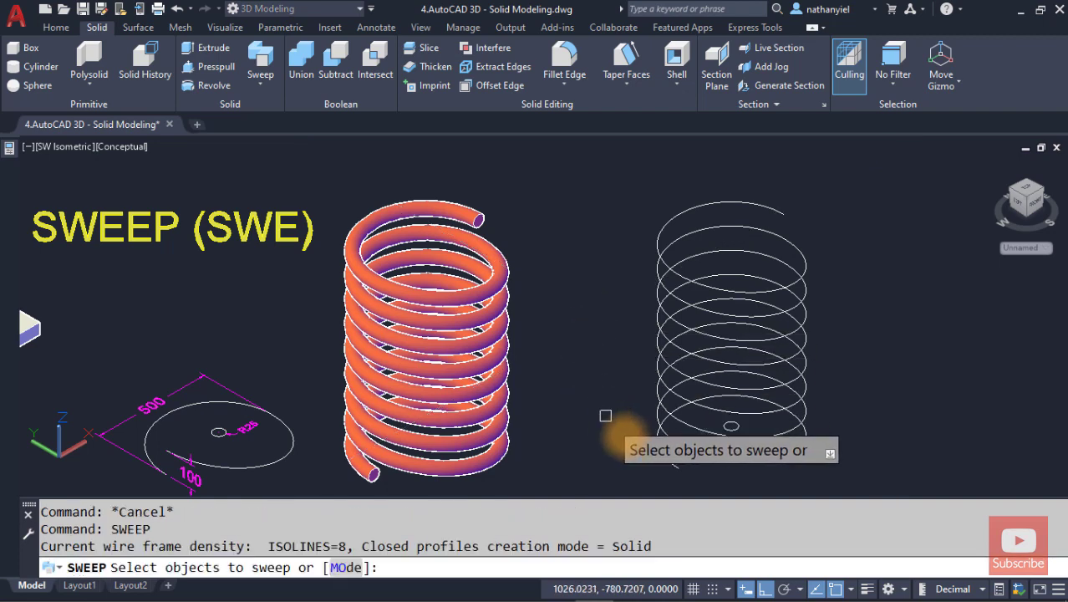
pyautogui.scroll(2, 748, 451)
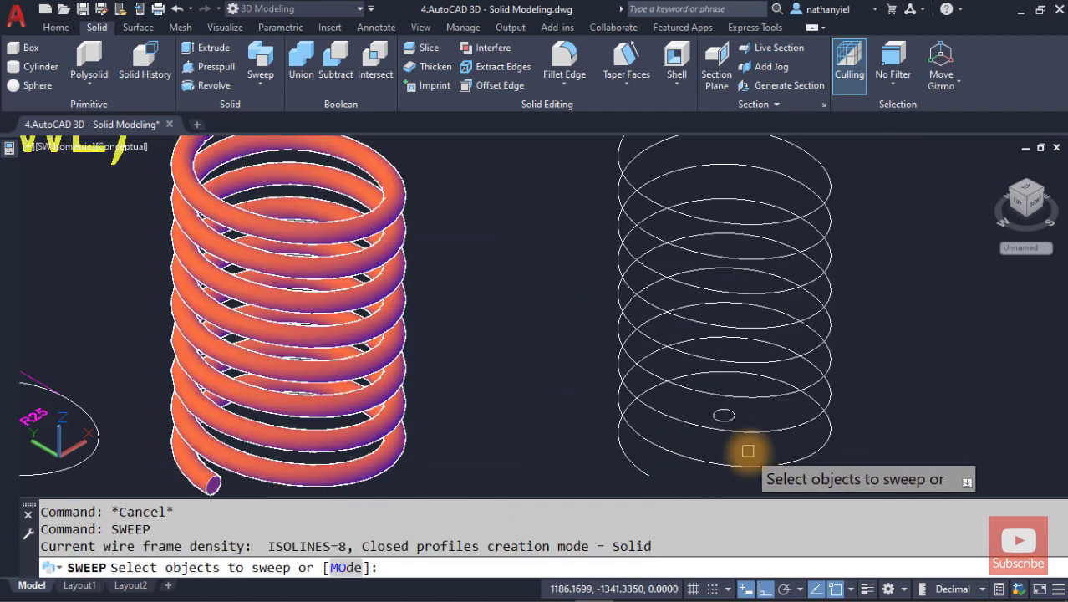
pyautogui.click(725, 415)
pyautogui.press('Return')
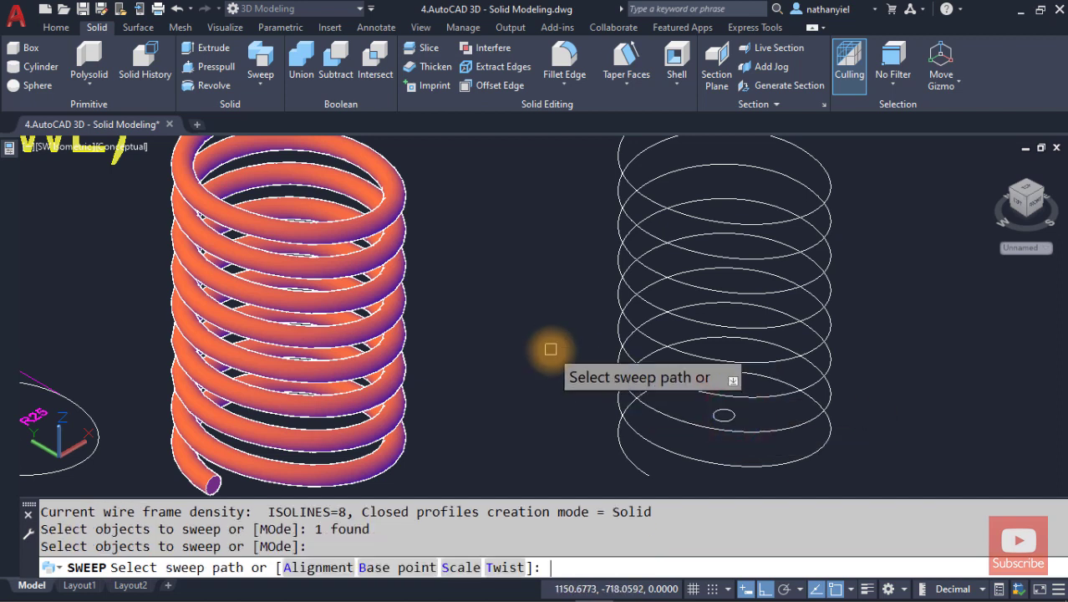
pyautogui.click(644, 470)
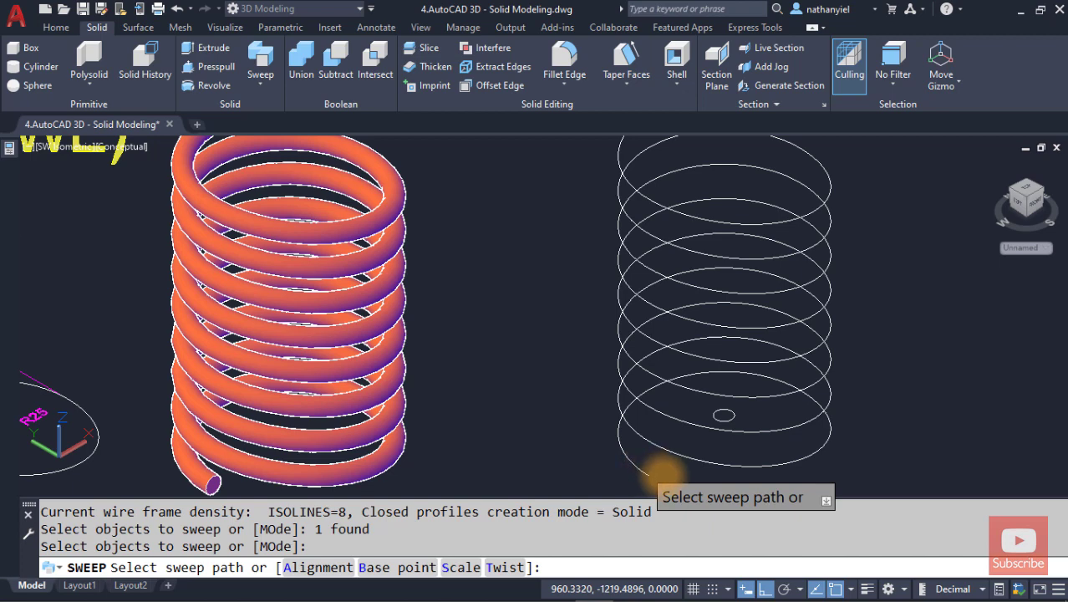
pyautogui.click(659, 471)
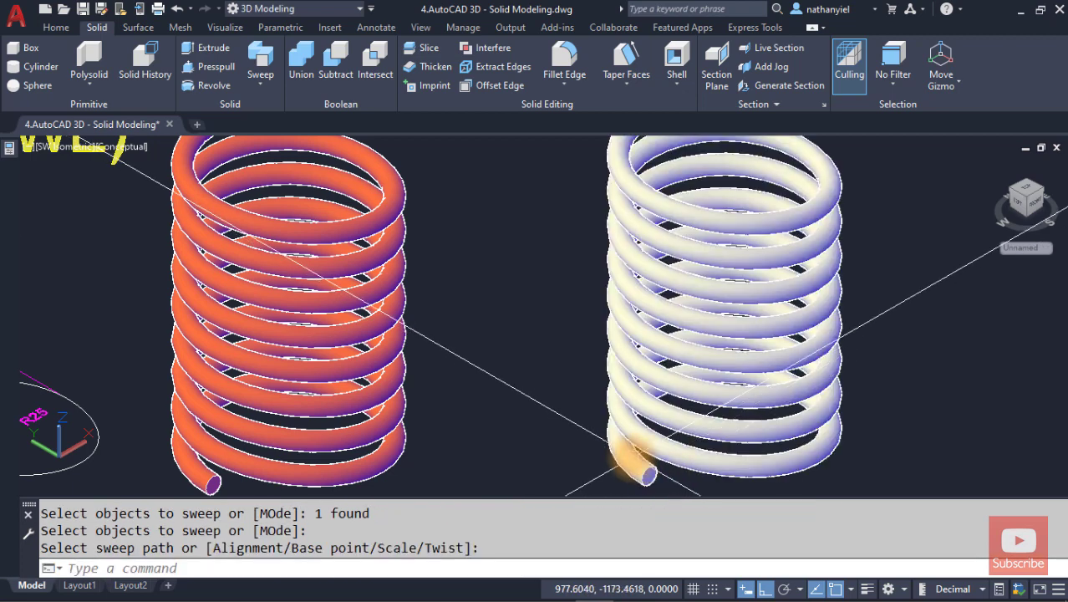
# Step: Change the new spring solid's color to Magenta and clear the selection
pyautogui.scroll(-2, 555, 426)
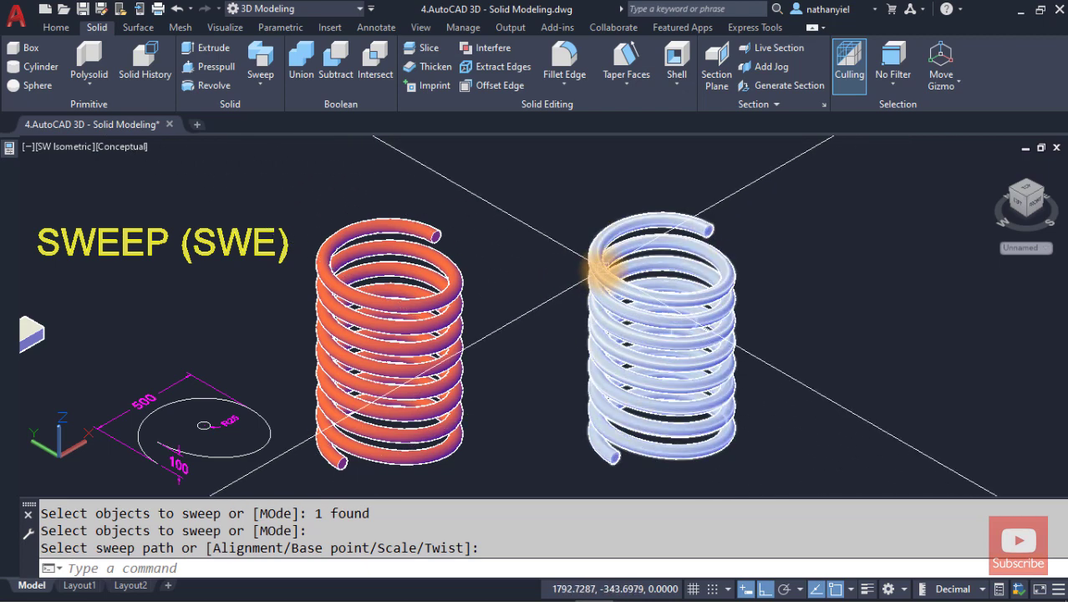
pyautogui.click(598, 276)
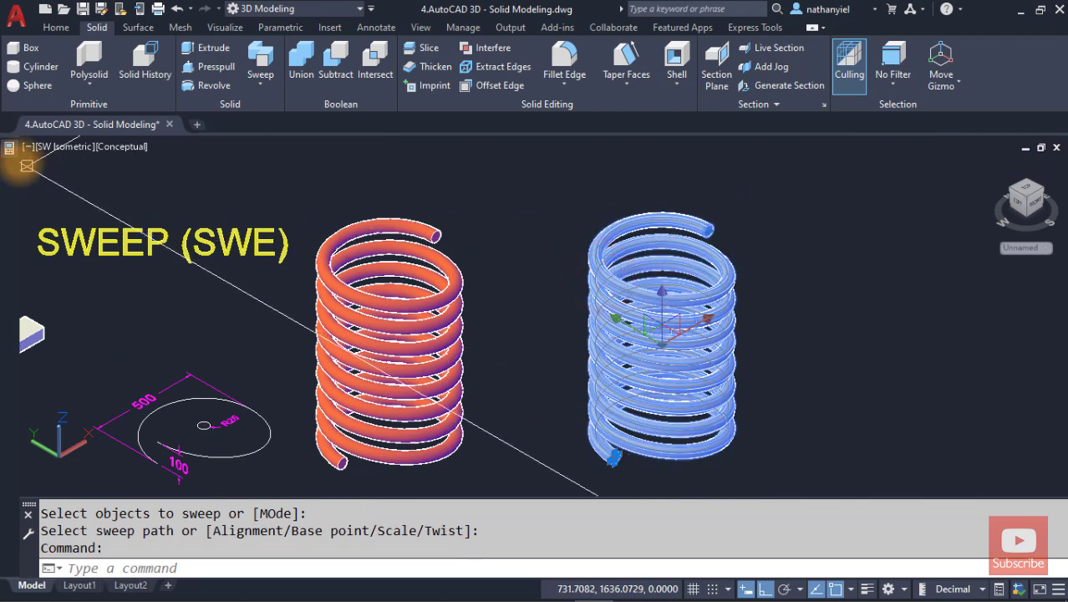
pyautogui.moveTo(8, 155)
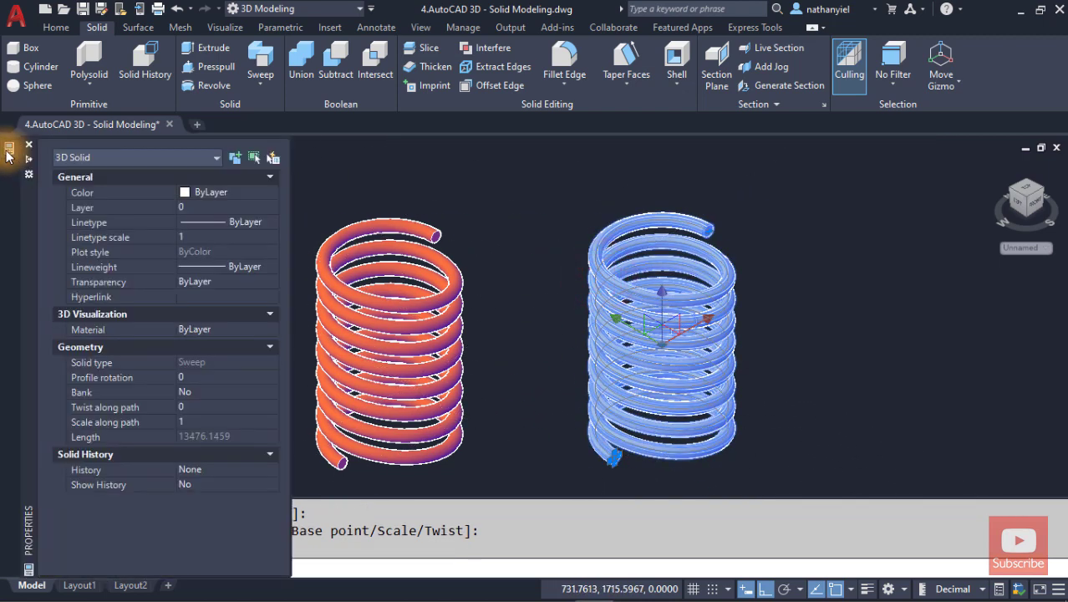
pyautogui.click(260, 199)
pyautogui.click(260, 198)
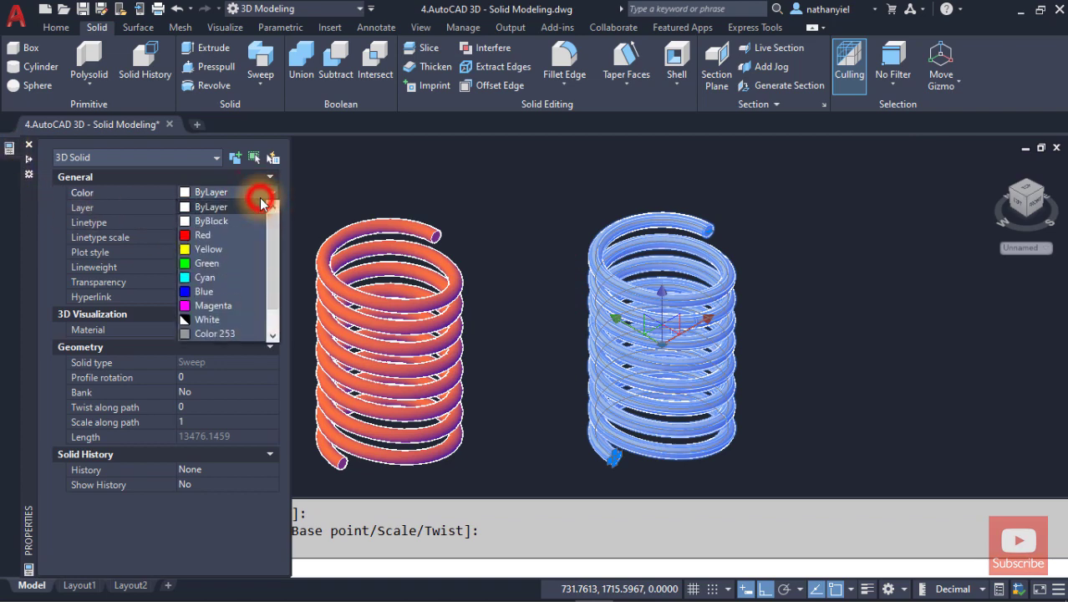
pyautogui.click(227, 306)
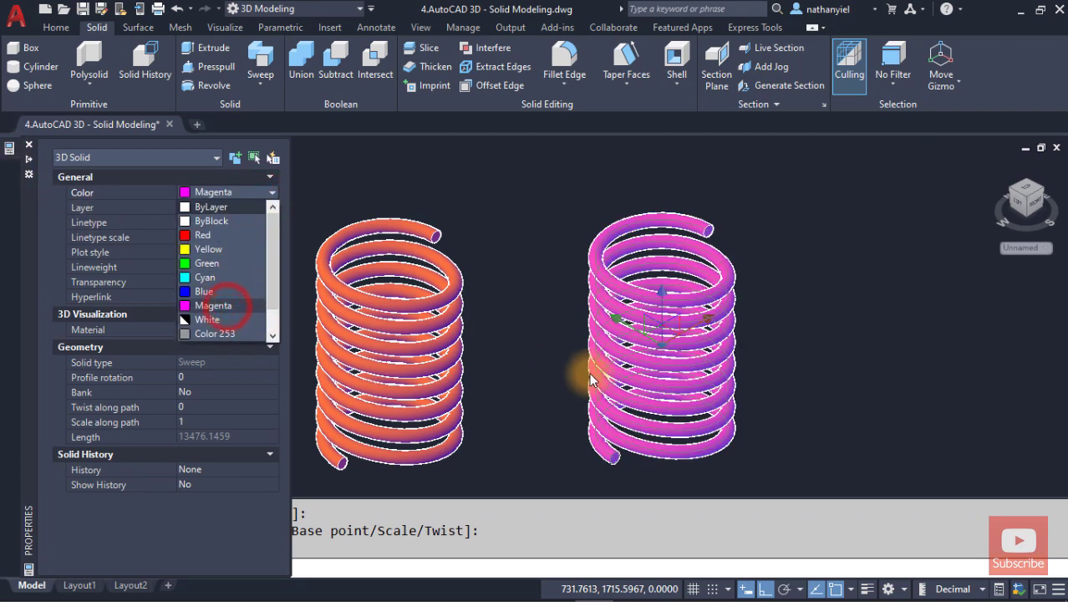
pyautogui.click(515, 372)
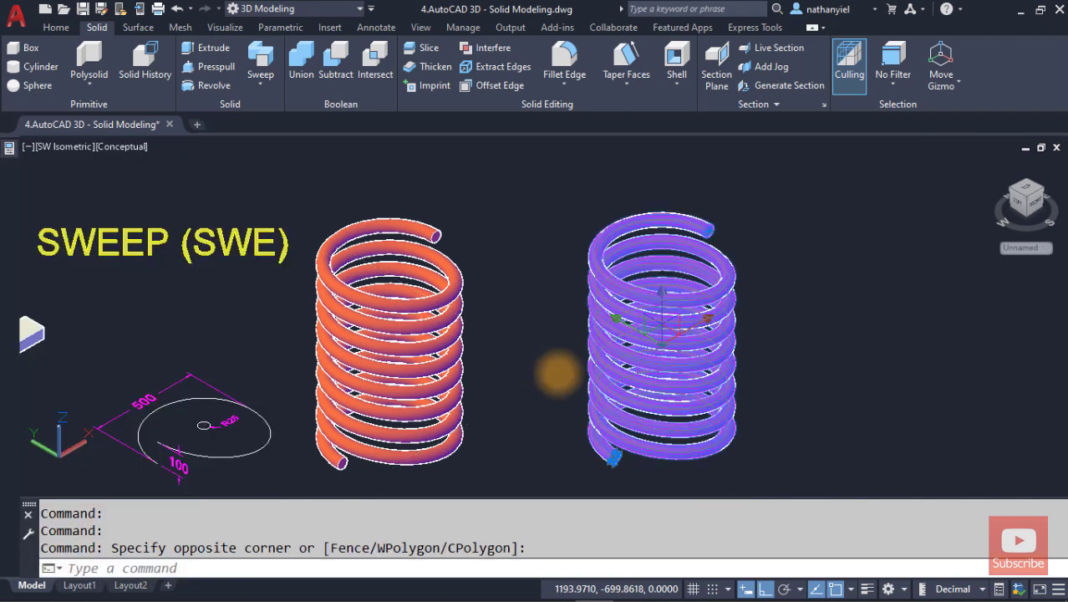
pyautogui.press('Escape')
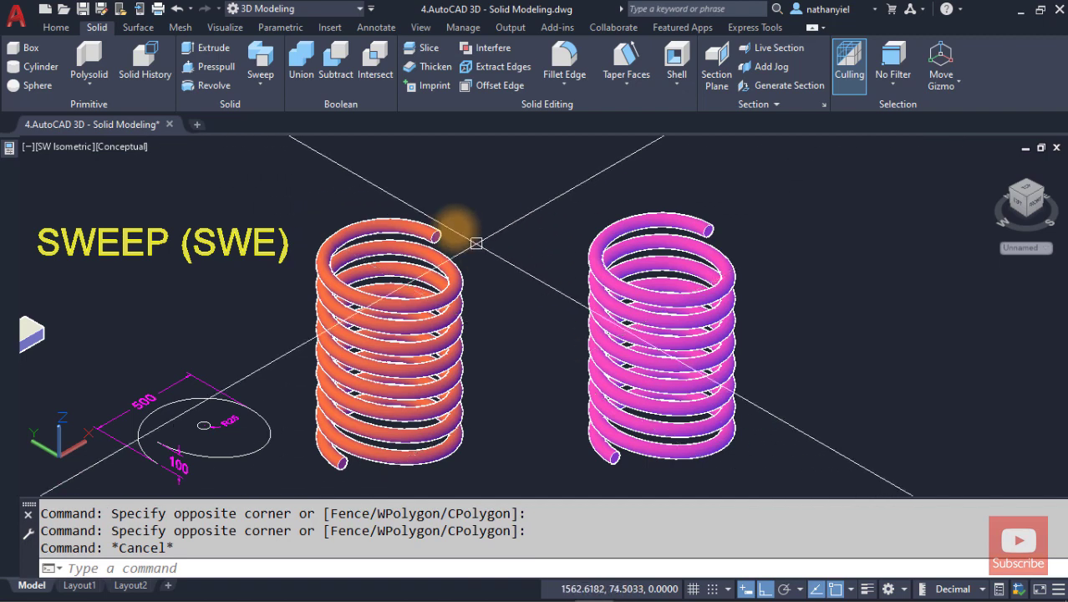
# Step: Set the viewport's visual style to 2D Wireframe and display the full extents of the drawing
pyautogui.click(125, 148)
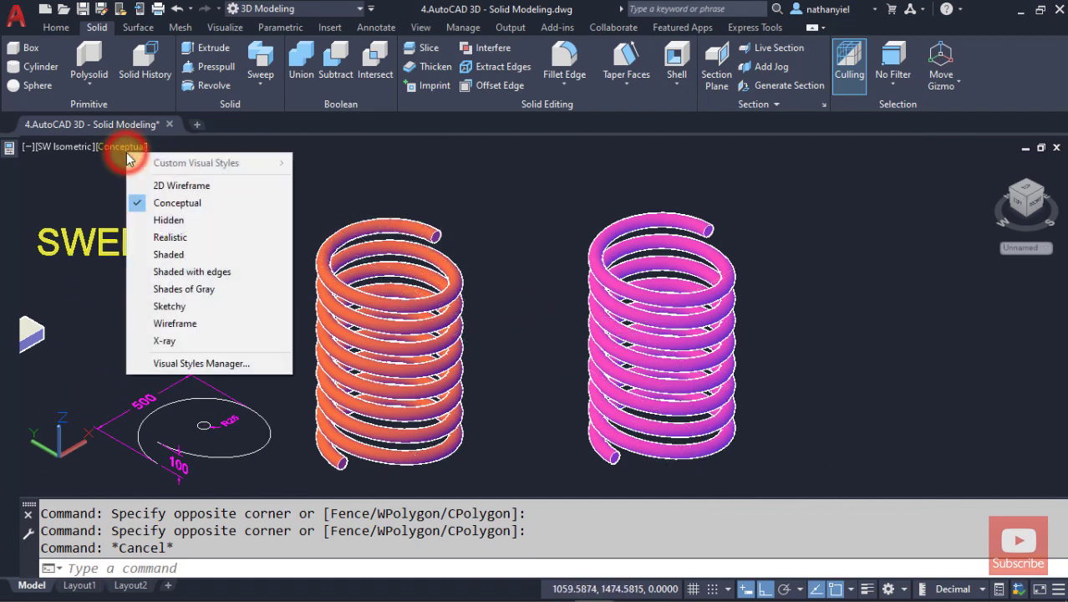
pyautogui.click(176, 186)
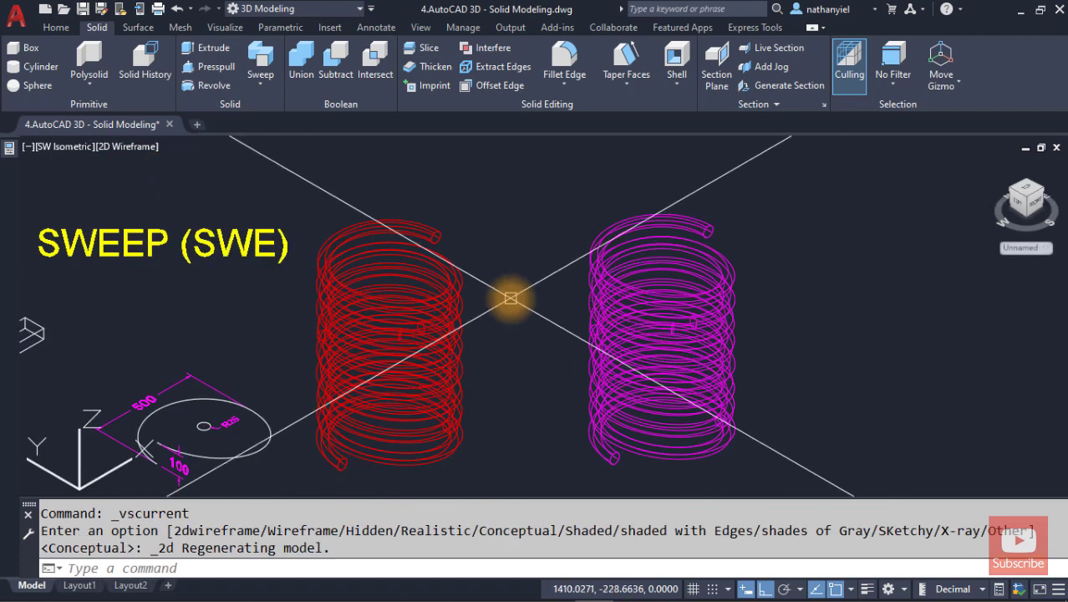
pyautogui.middleClick(511, 298)
pyautogui.middleClick(511, 298)
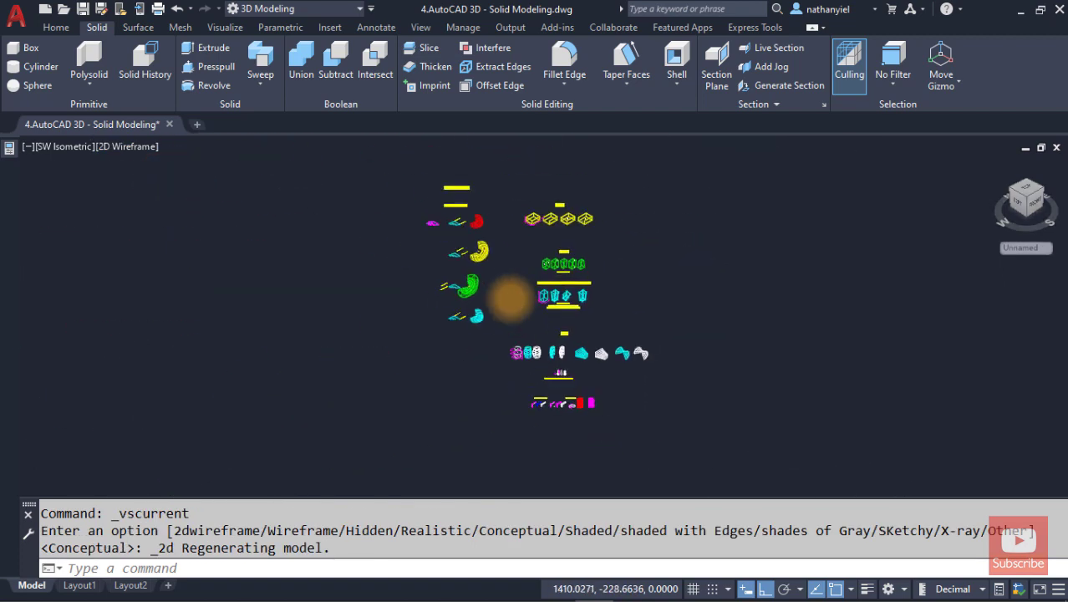